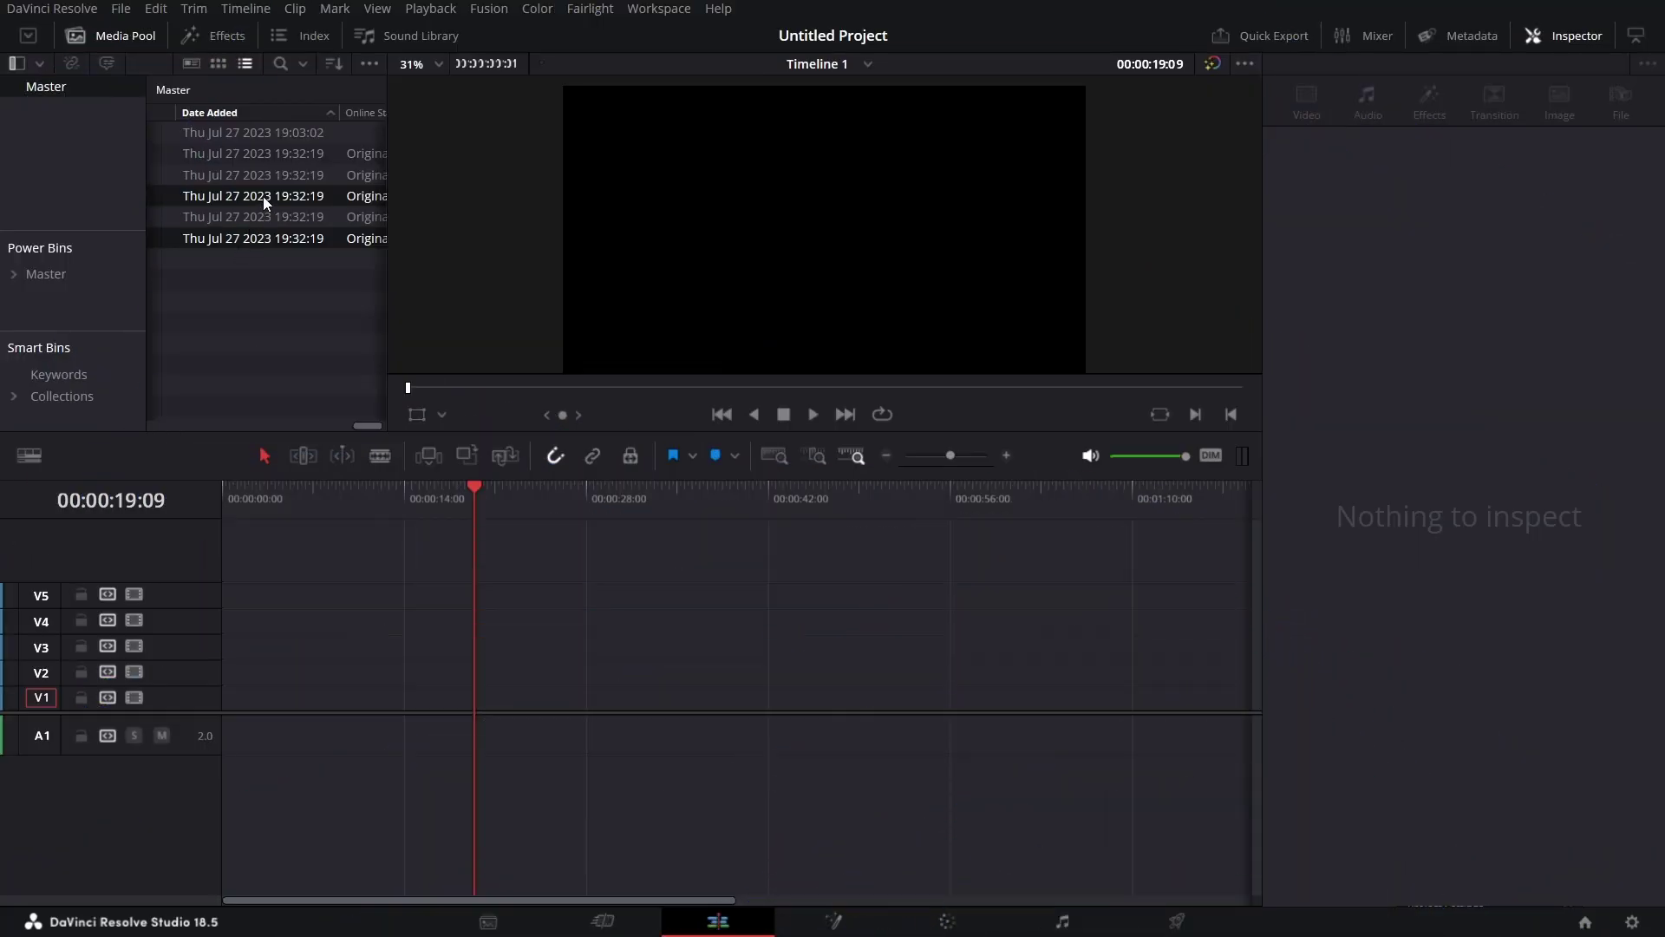
- Drag the car1 and car2 stills from the Media Pool onto track V1 back to back
left_click_drag(262, 196, 471, 698)
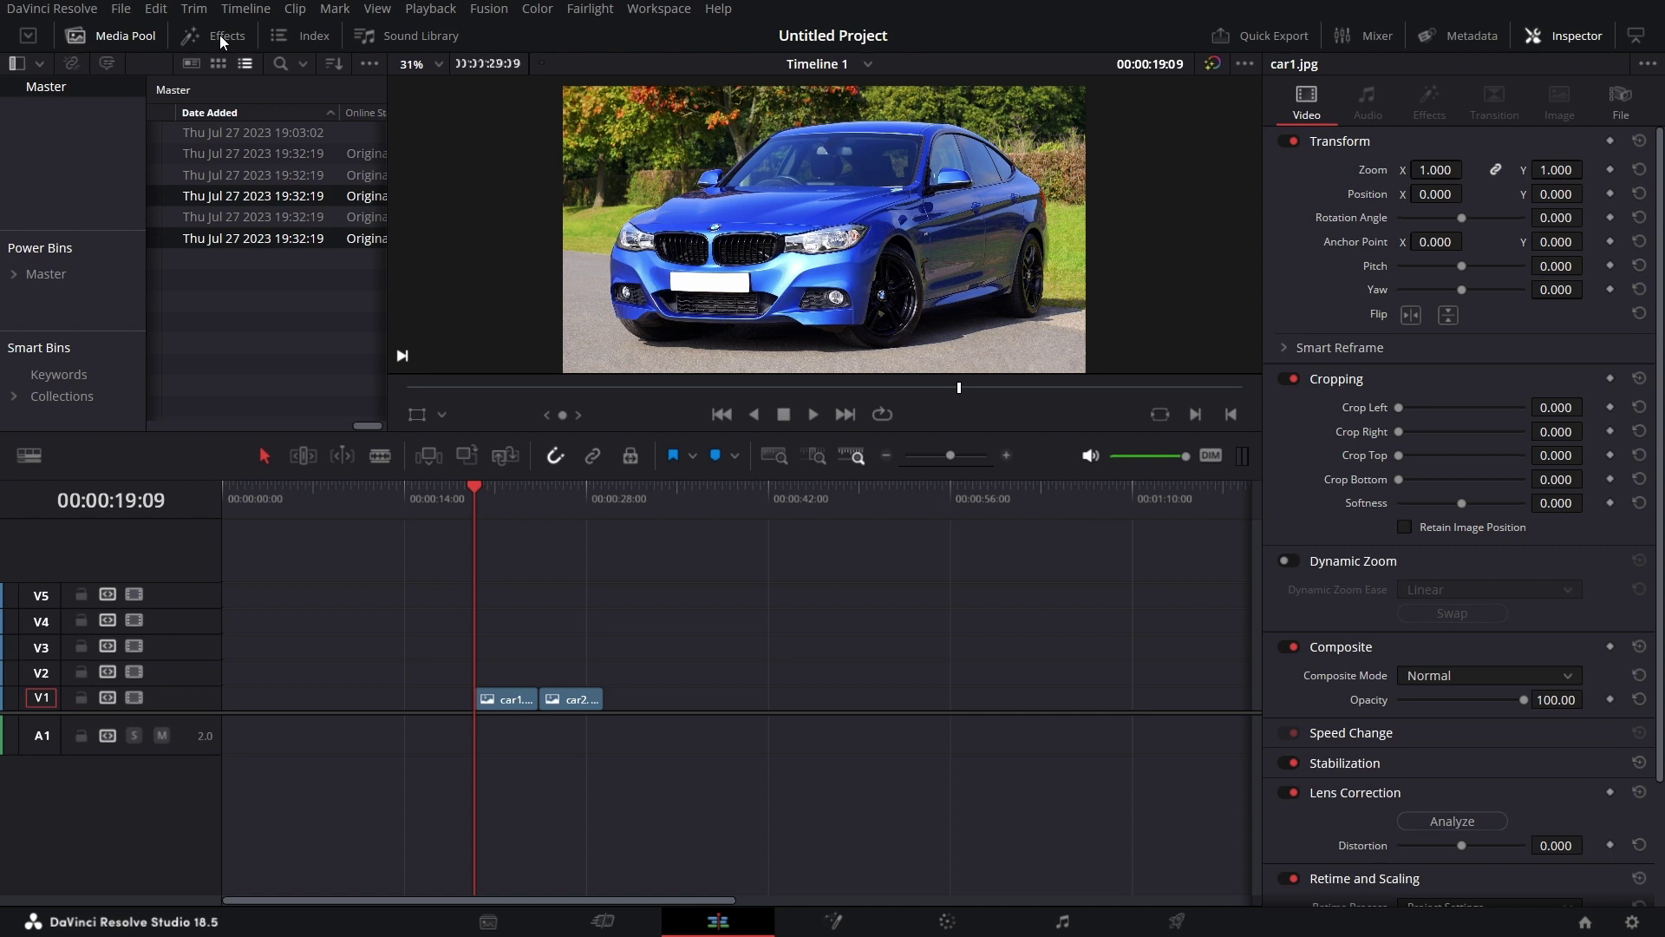
- Drop a Cross Dissolve from Video Transitions onto the cut between car1 and car2
left_click(222, 36)
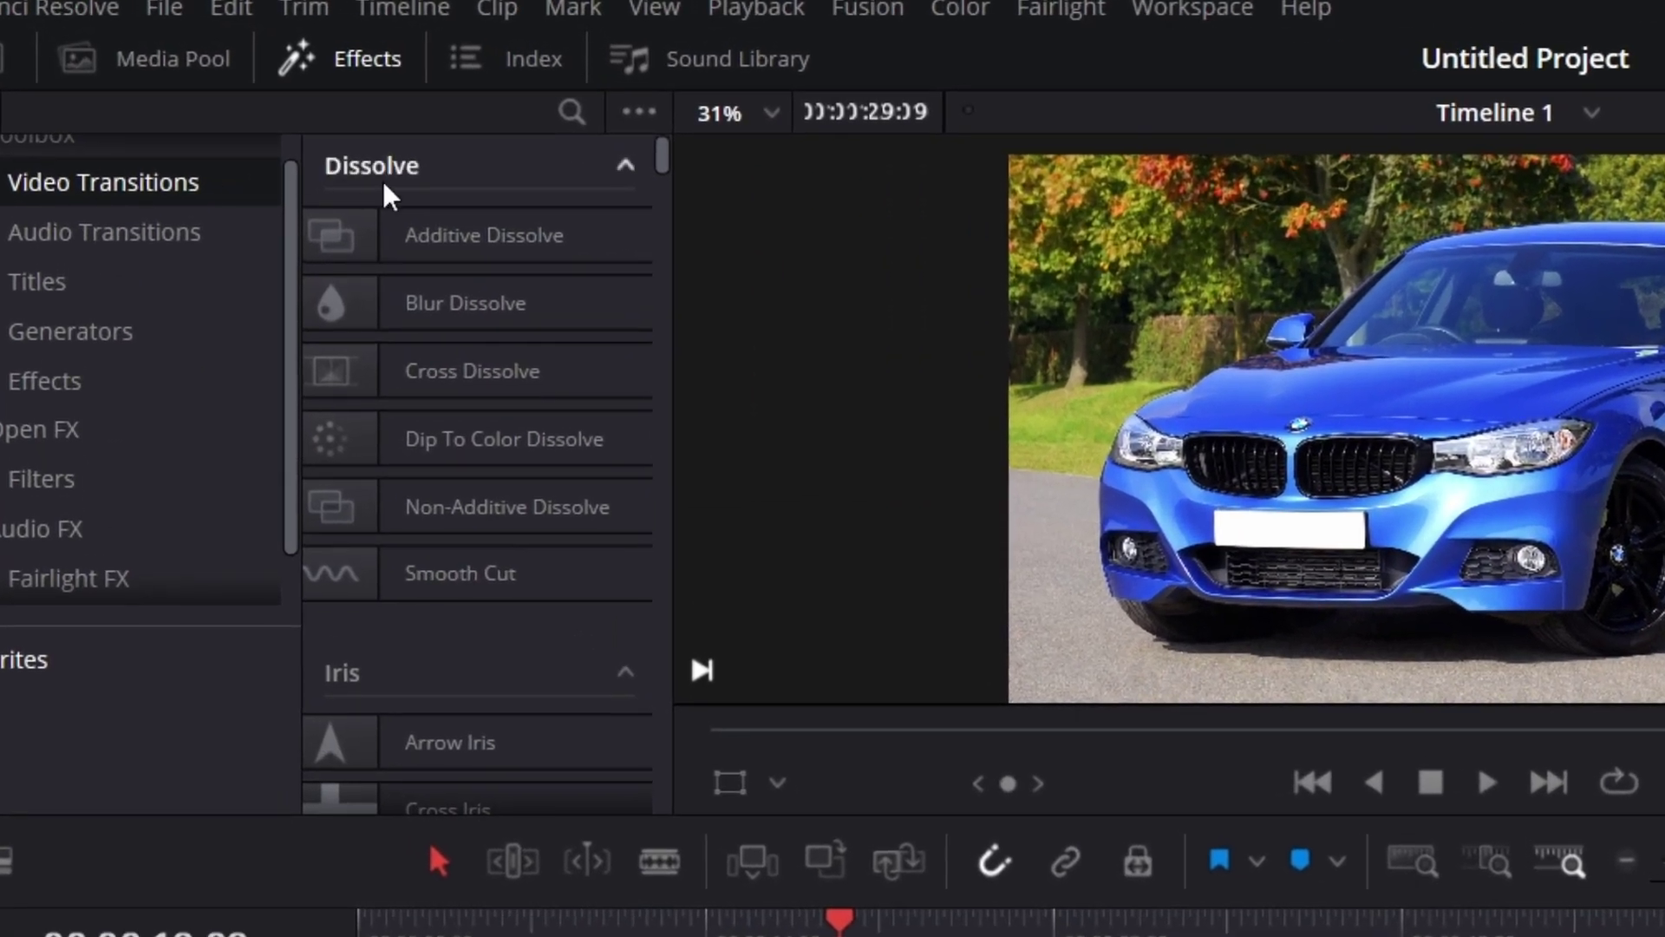
scroll(366, 209, "down", 5)
scroll(631, 390, "down", 15)
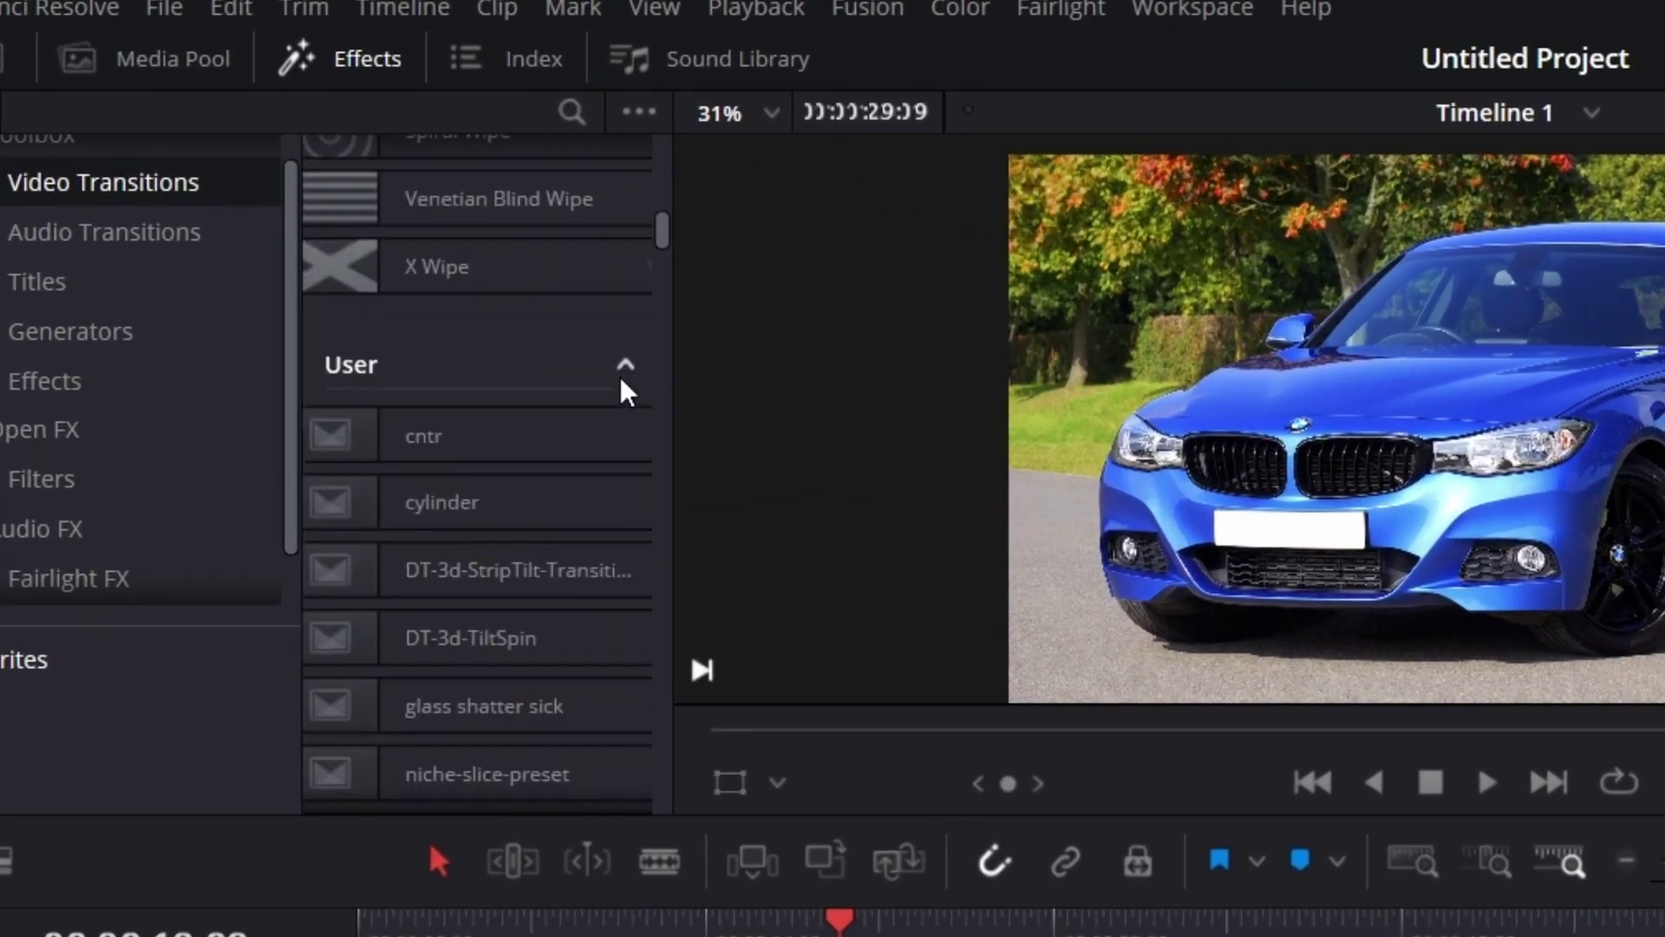
scroll(627, 392, "down", 10)
scroll(595, 486, "down", 2)
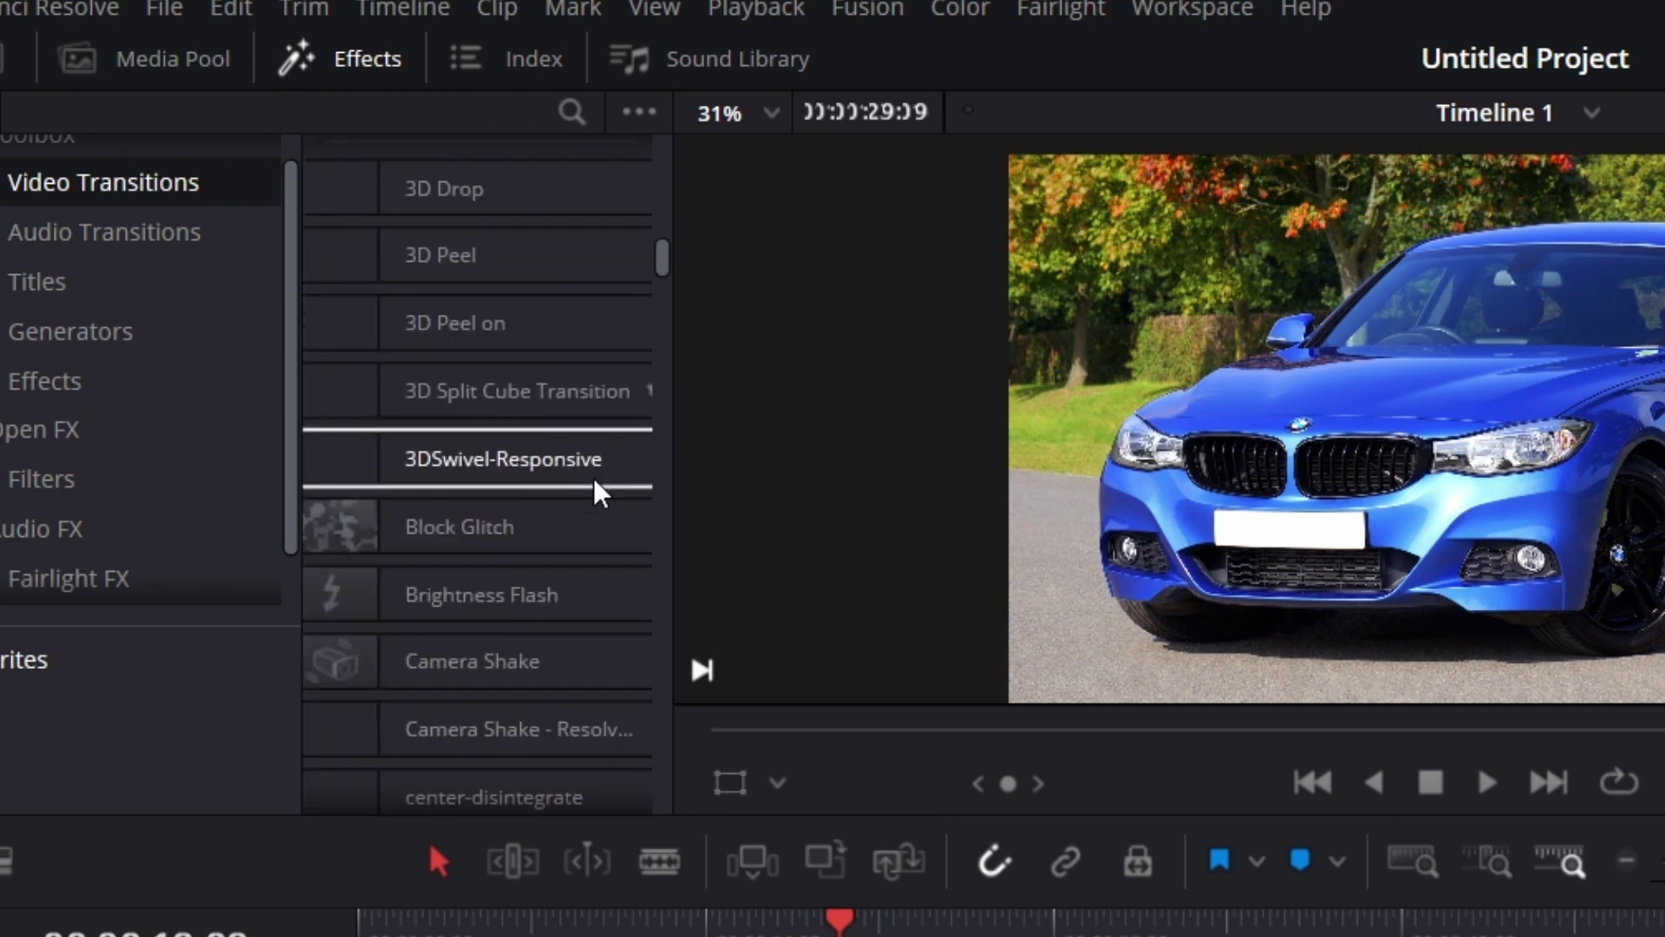
scroll(506, 699, "down", 3)
left_click_drag(485, 772, 866, 936)
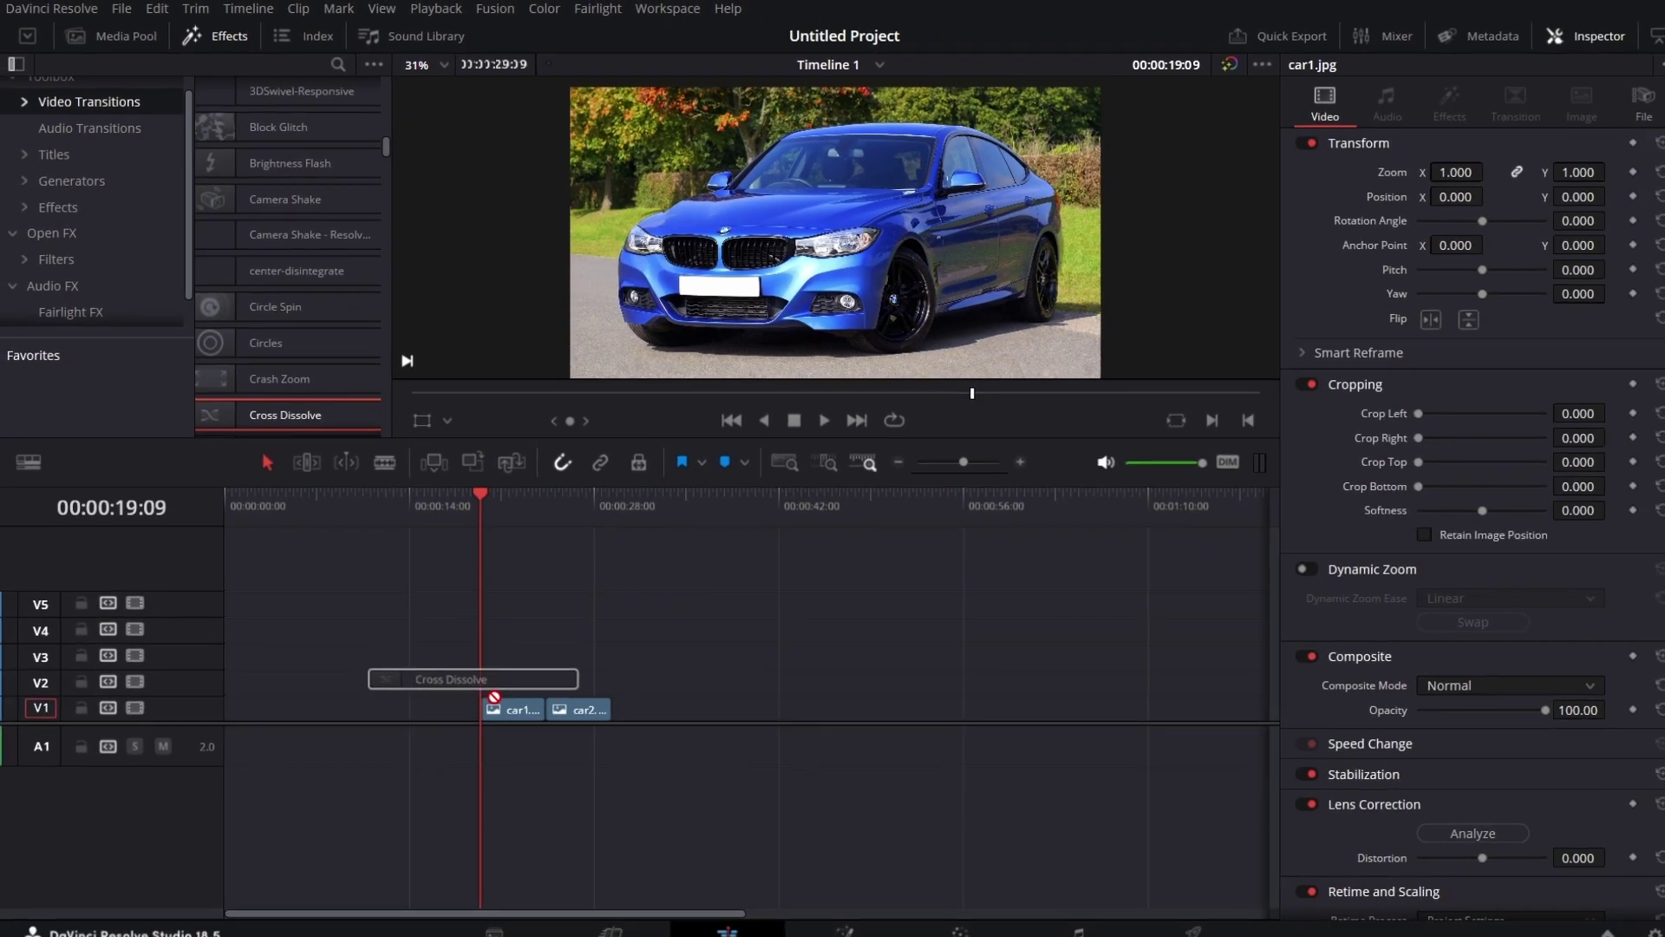
left_click_drag(495, 697, 546, 704)
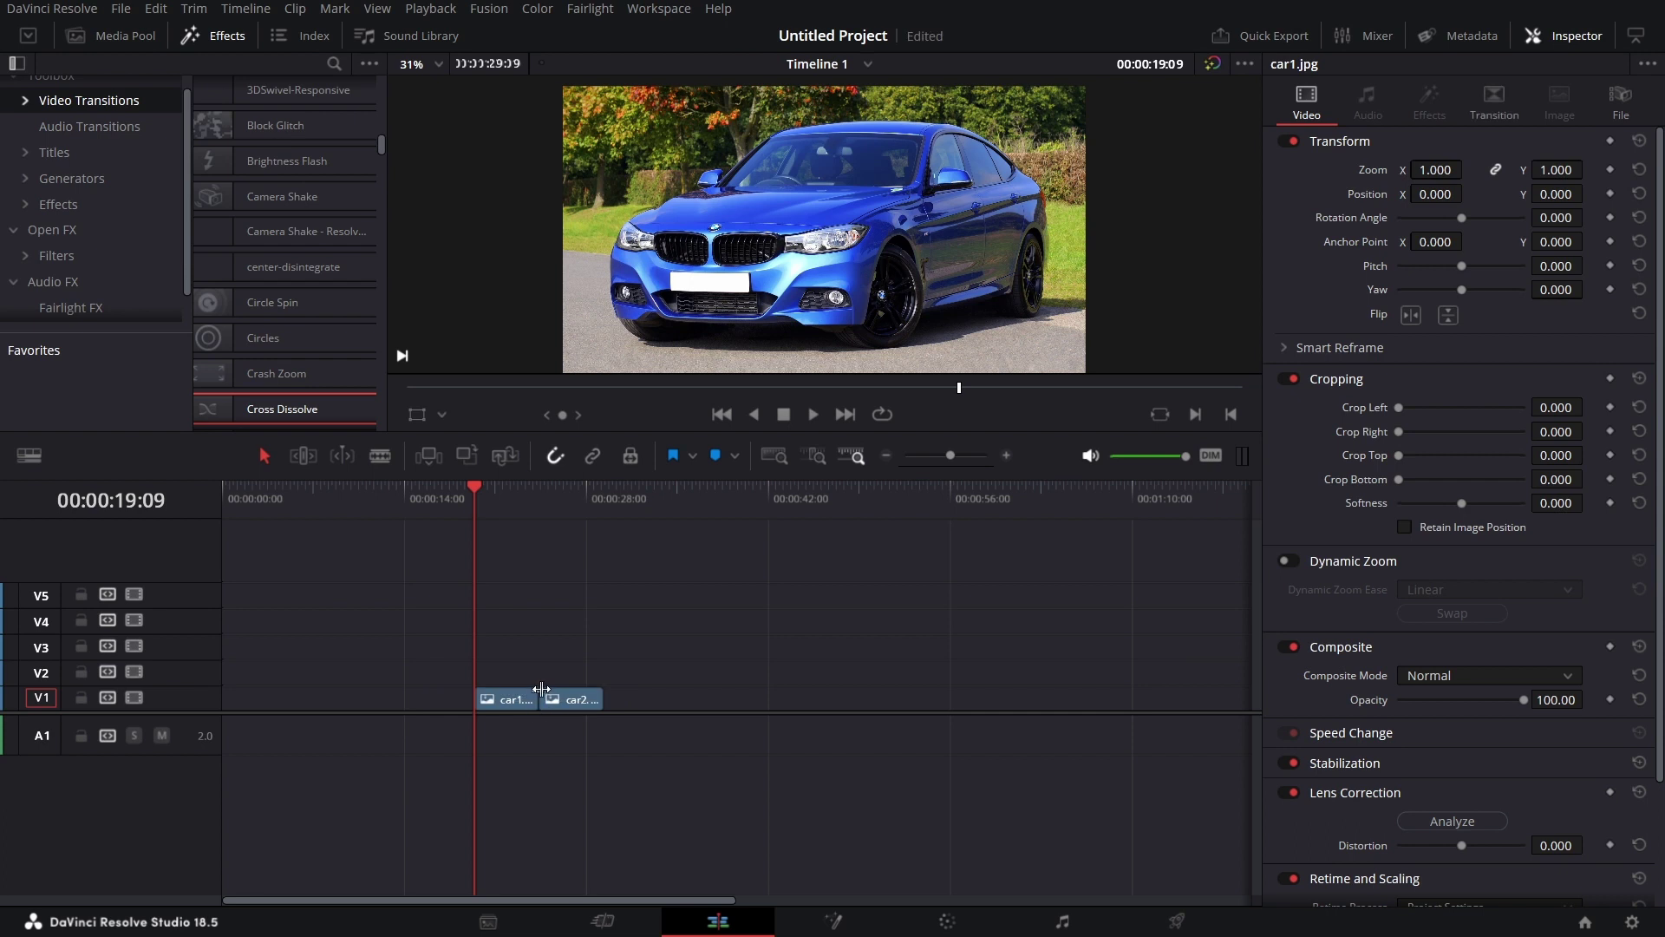
- Set the Cross Dissolve's duration to 2 seconds in the Inspector
left_click(541, 690)
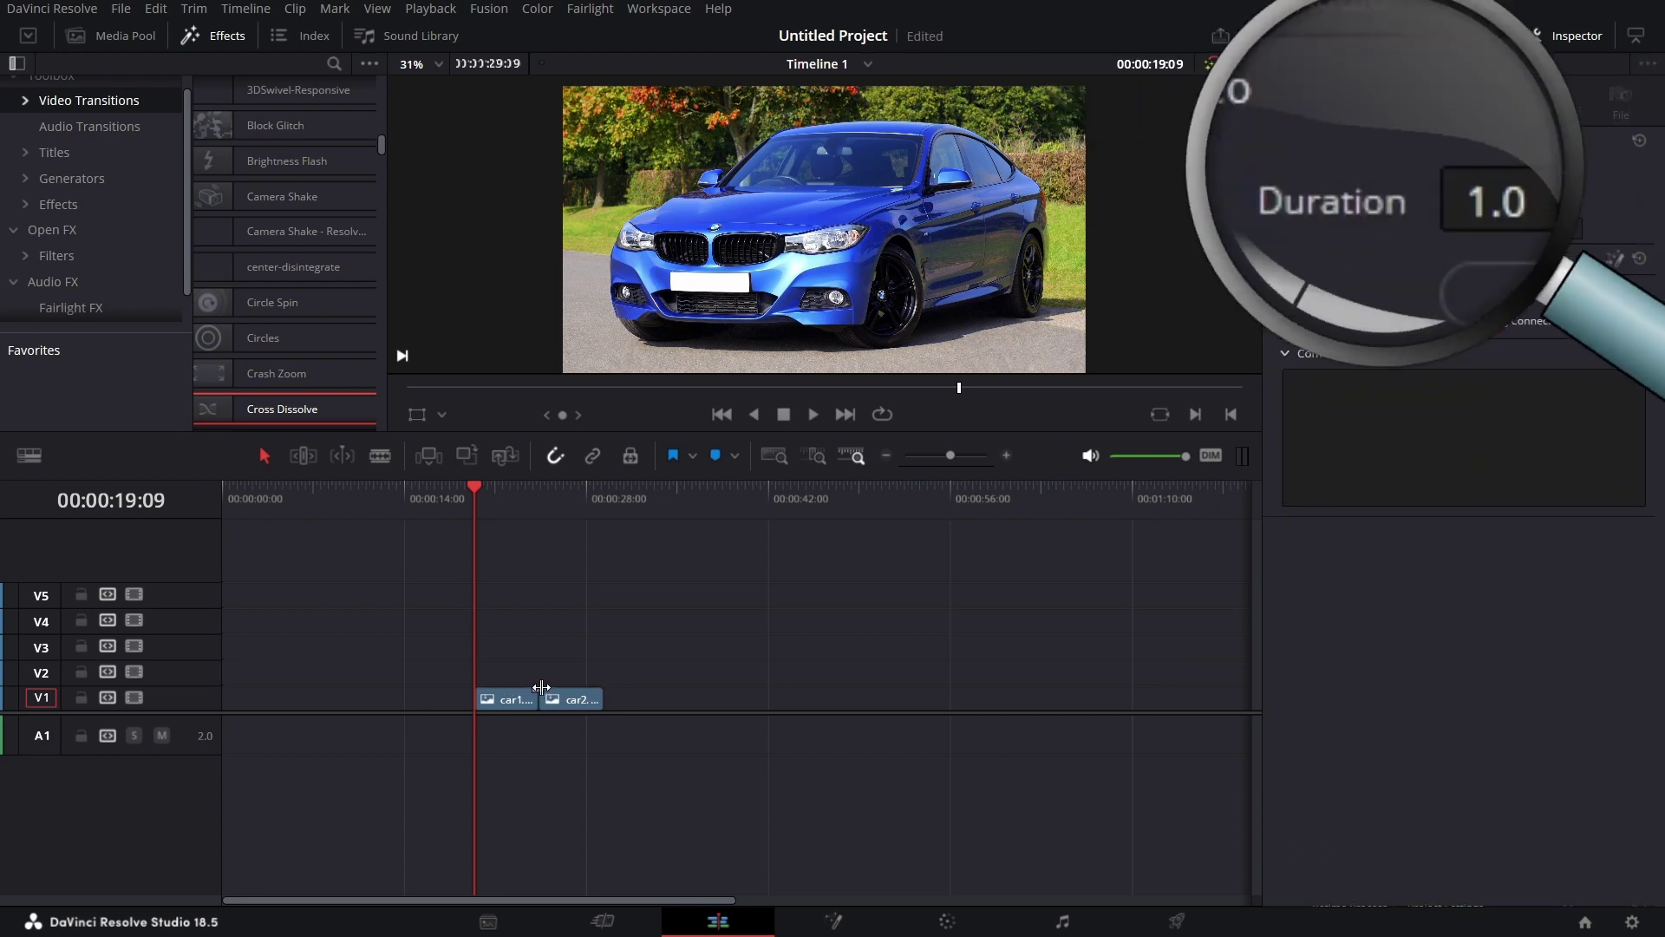
left_click(1428, 178)
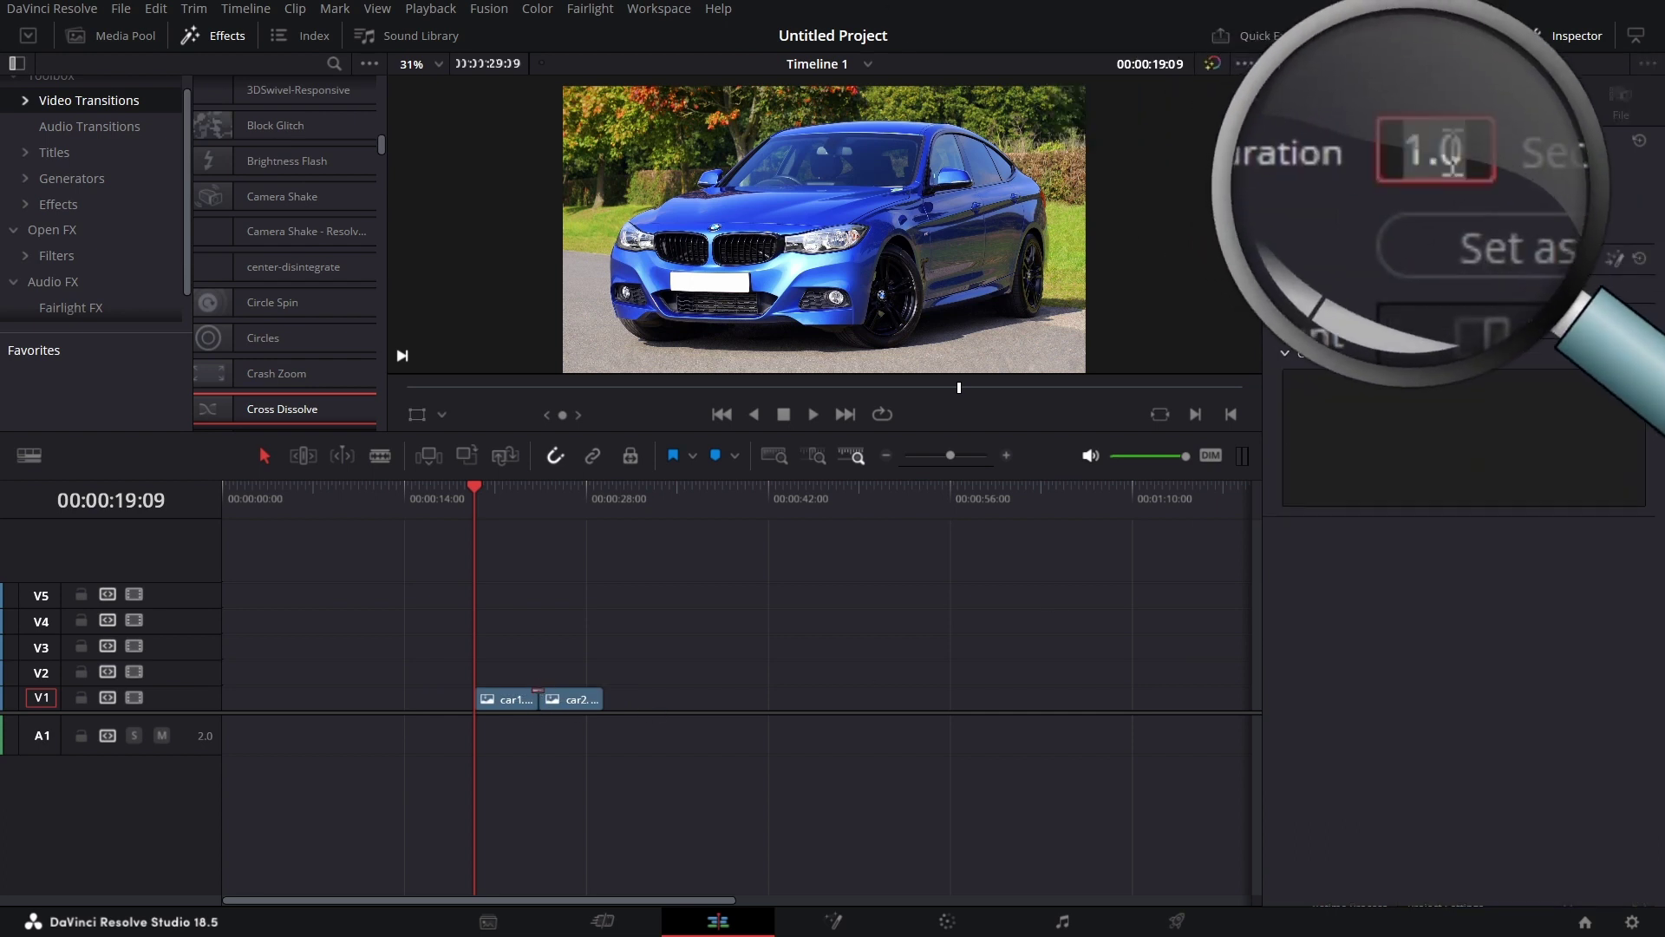
type("2")
key("Return")
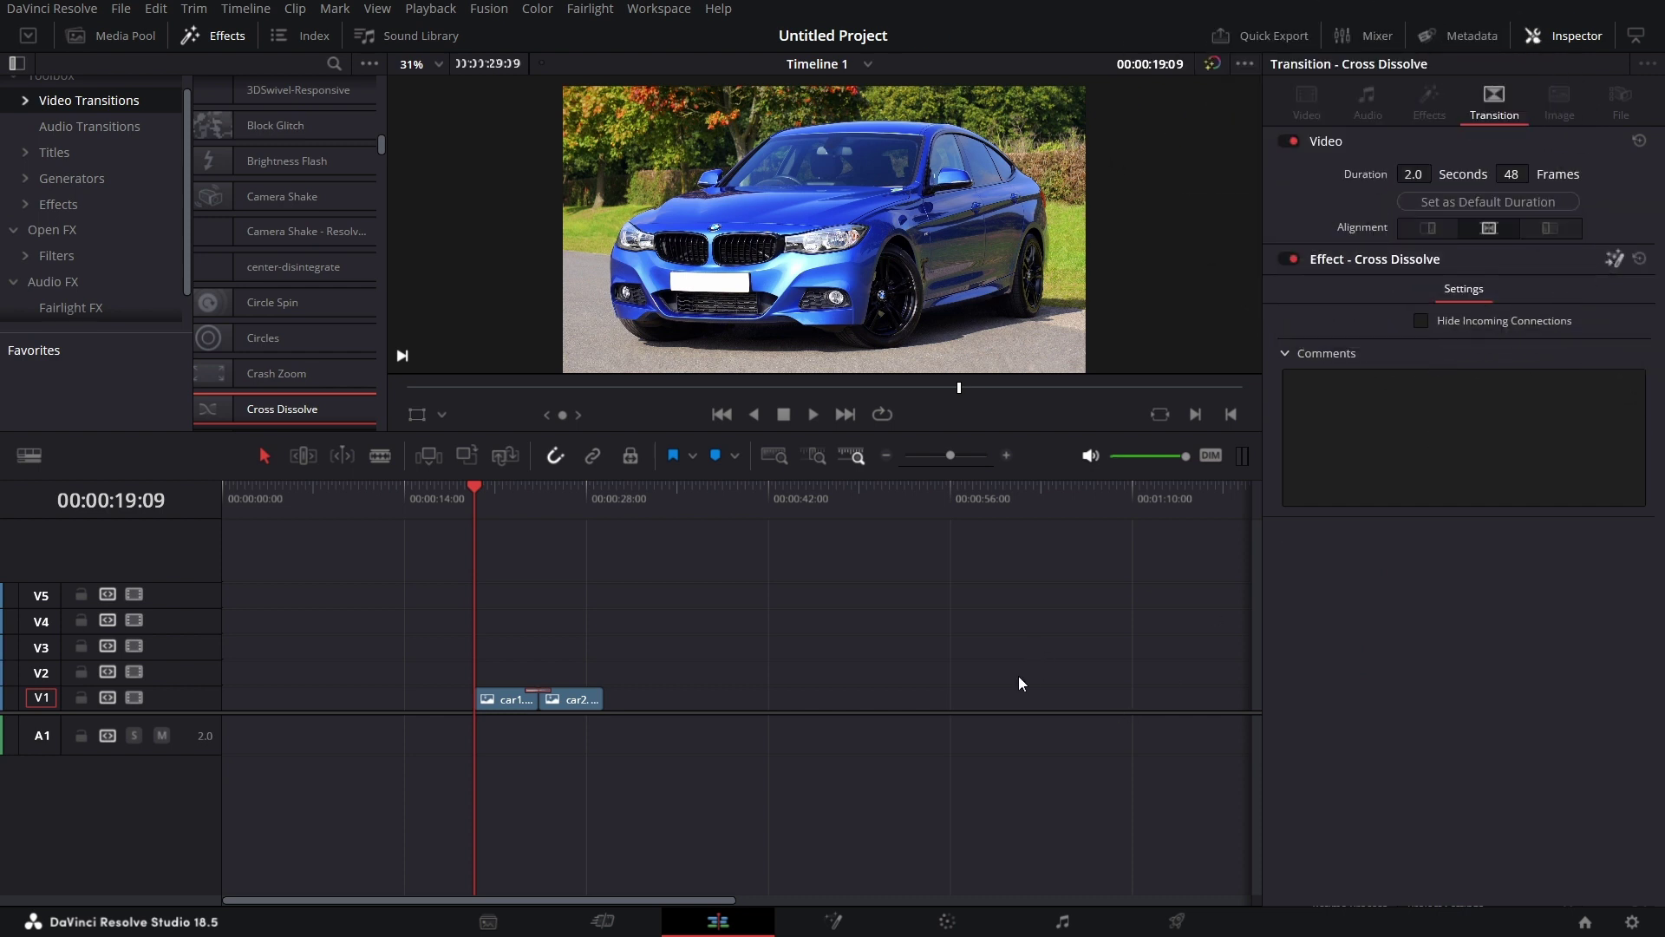
key("shift+5")
- Move MediaOut1 far right and delete the CrossDissolve node from the Fusion graph
left_click_drag(498, 764, 1157, 764)
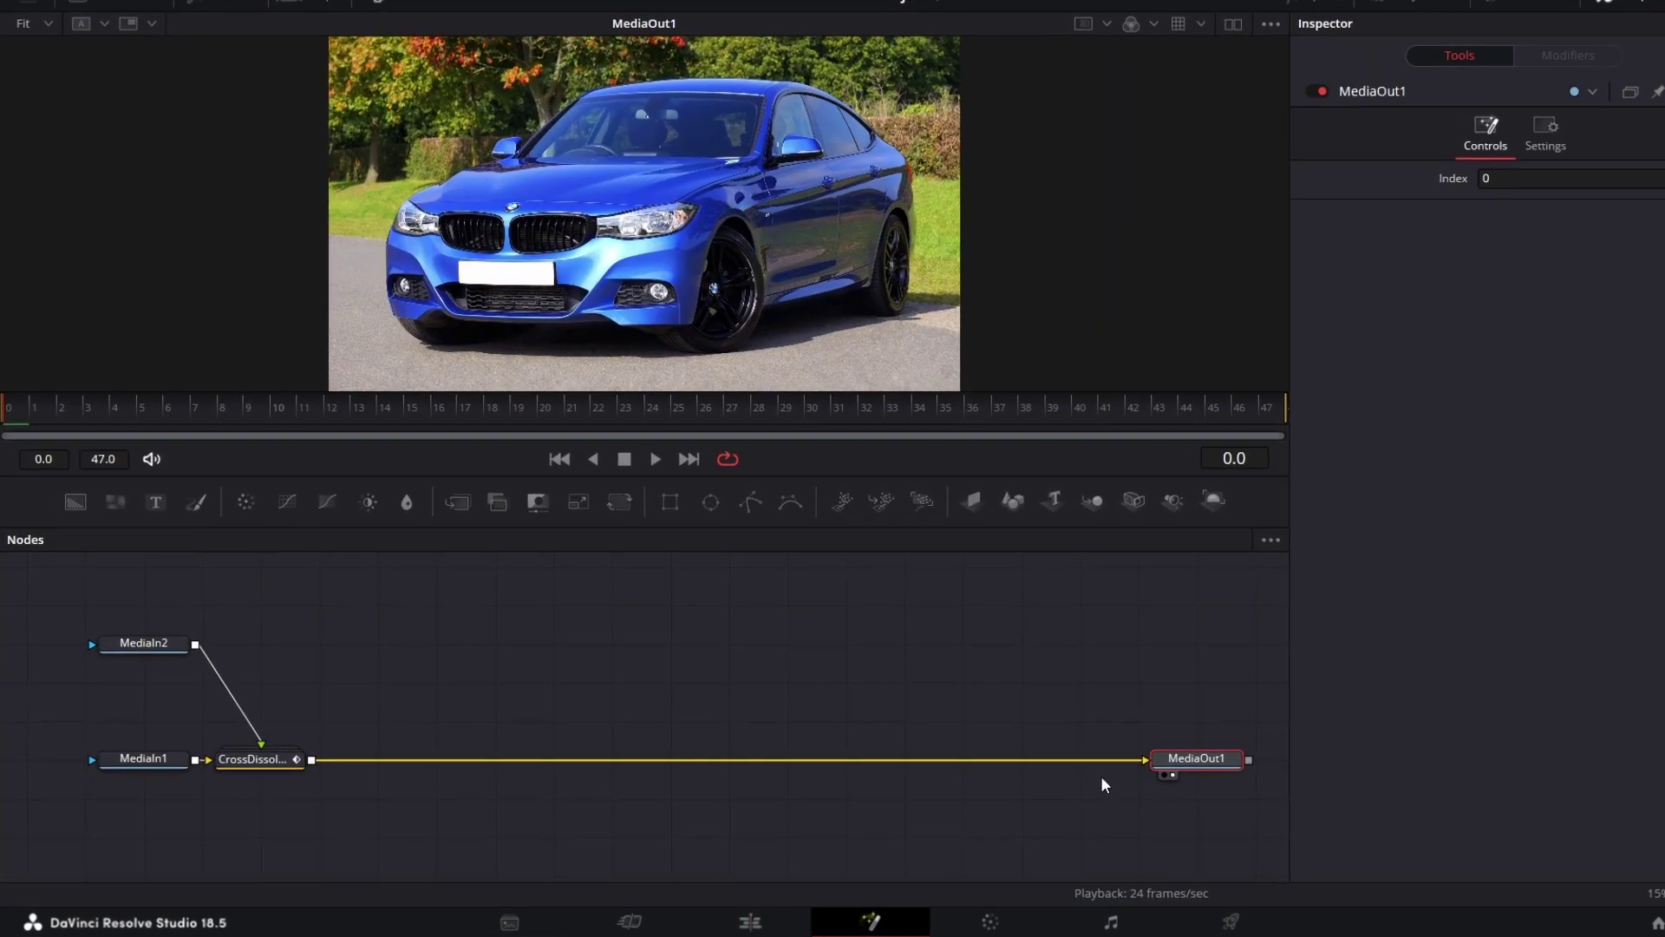
left_click(234, 774)
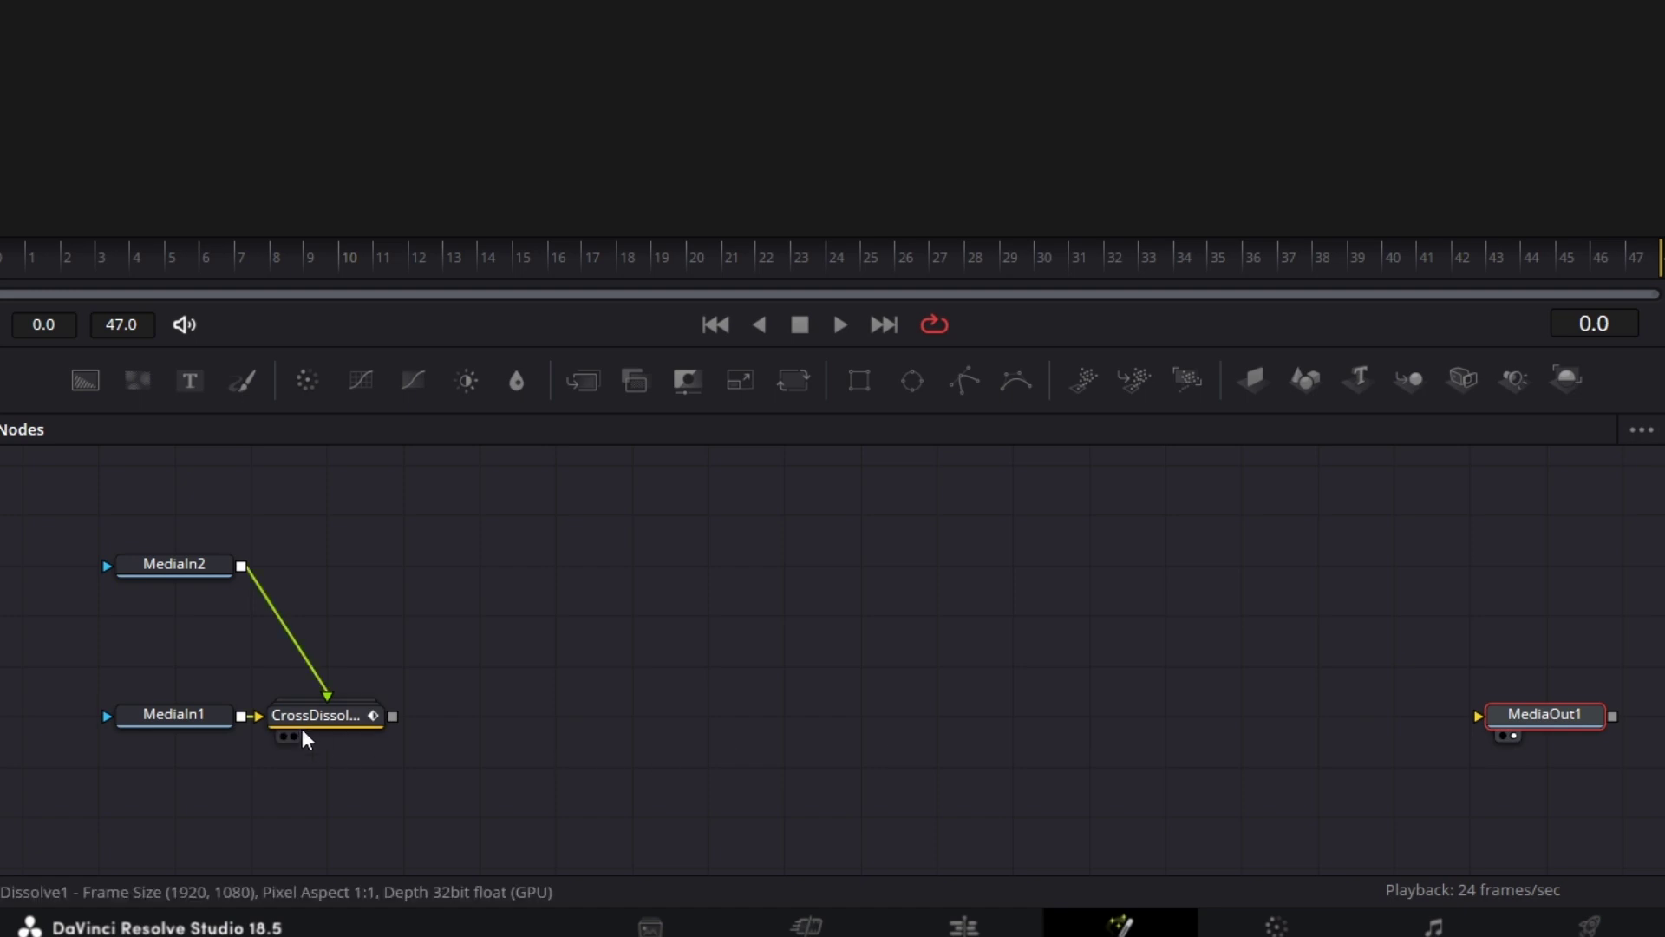
left_click(318, 727)
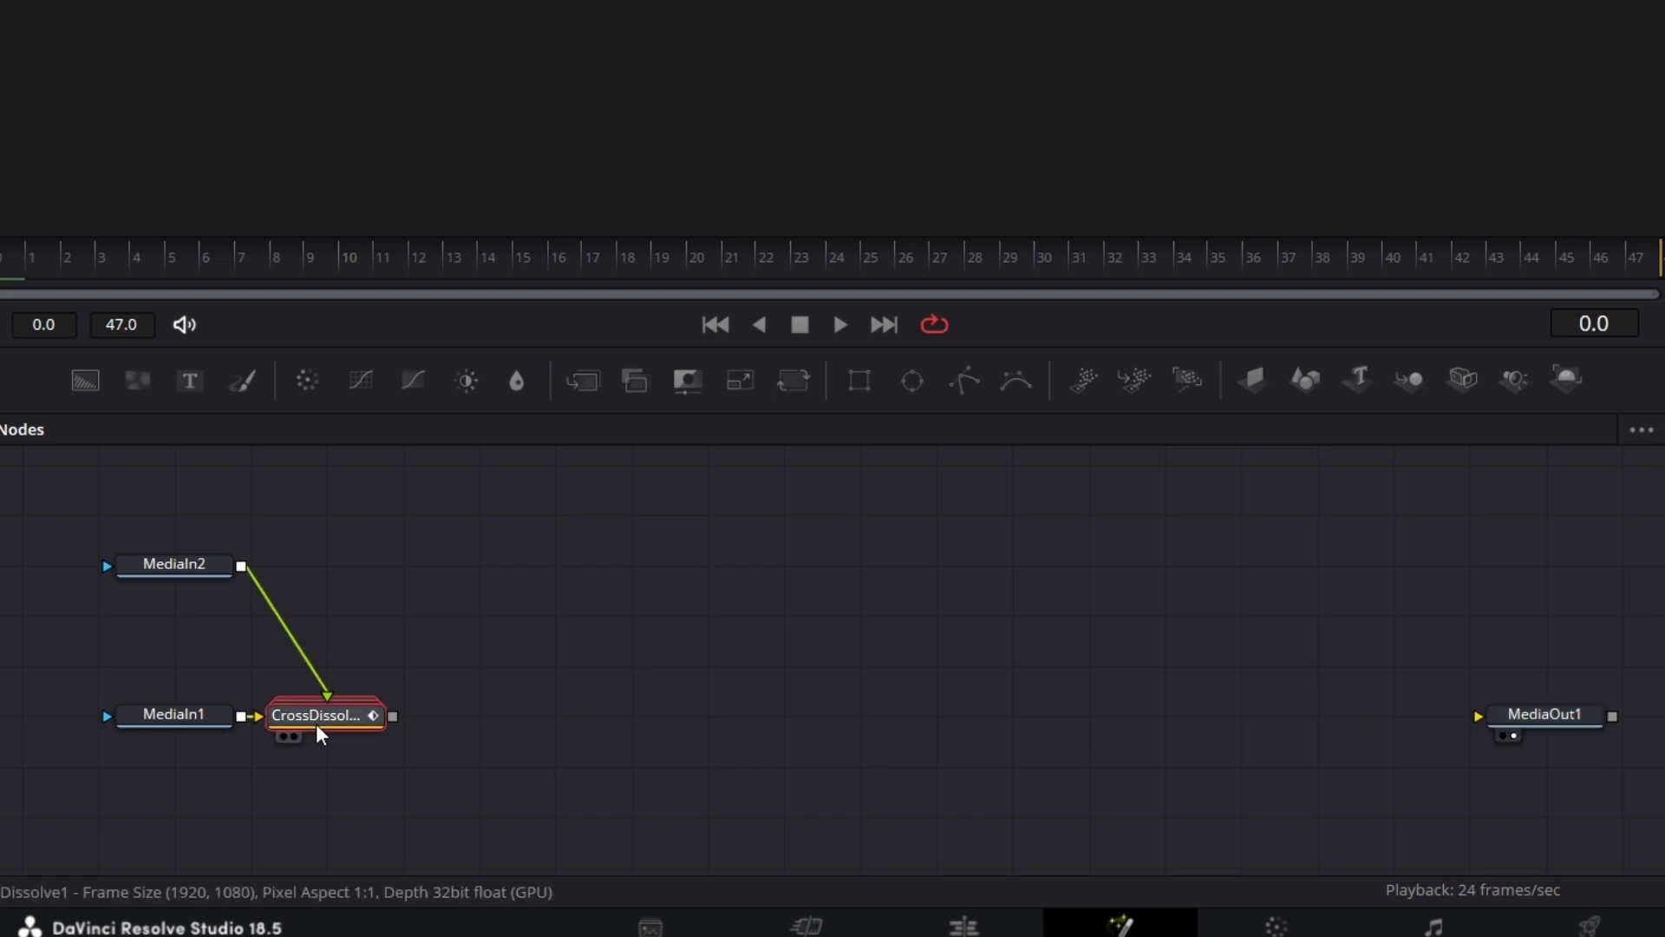
key("Delete")
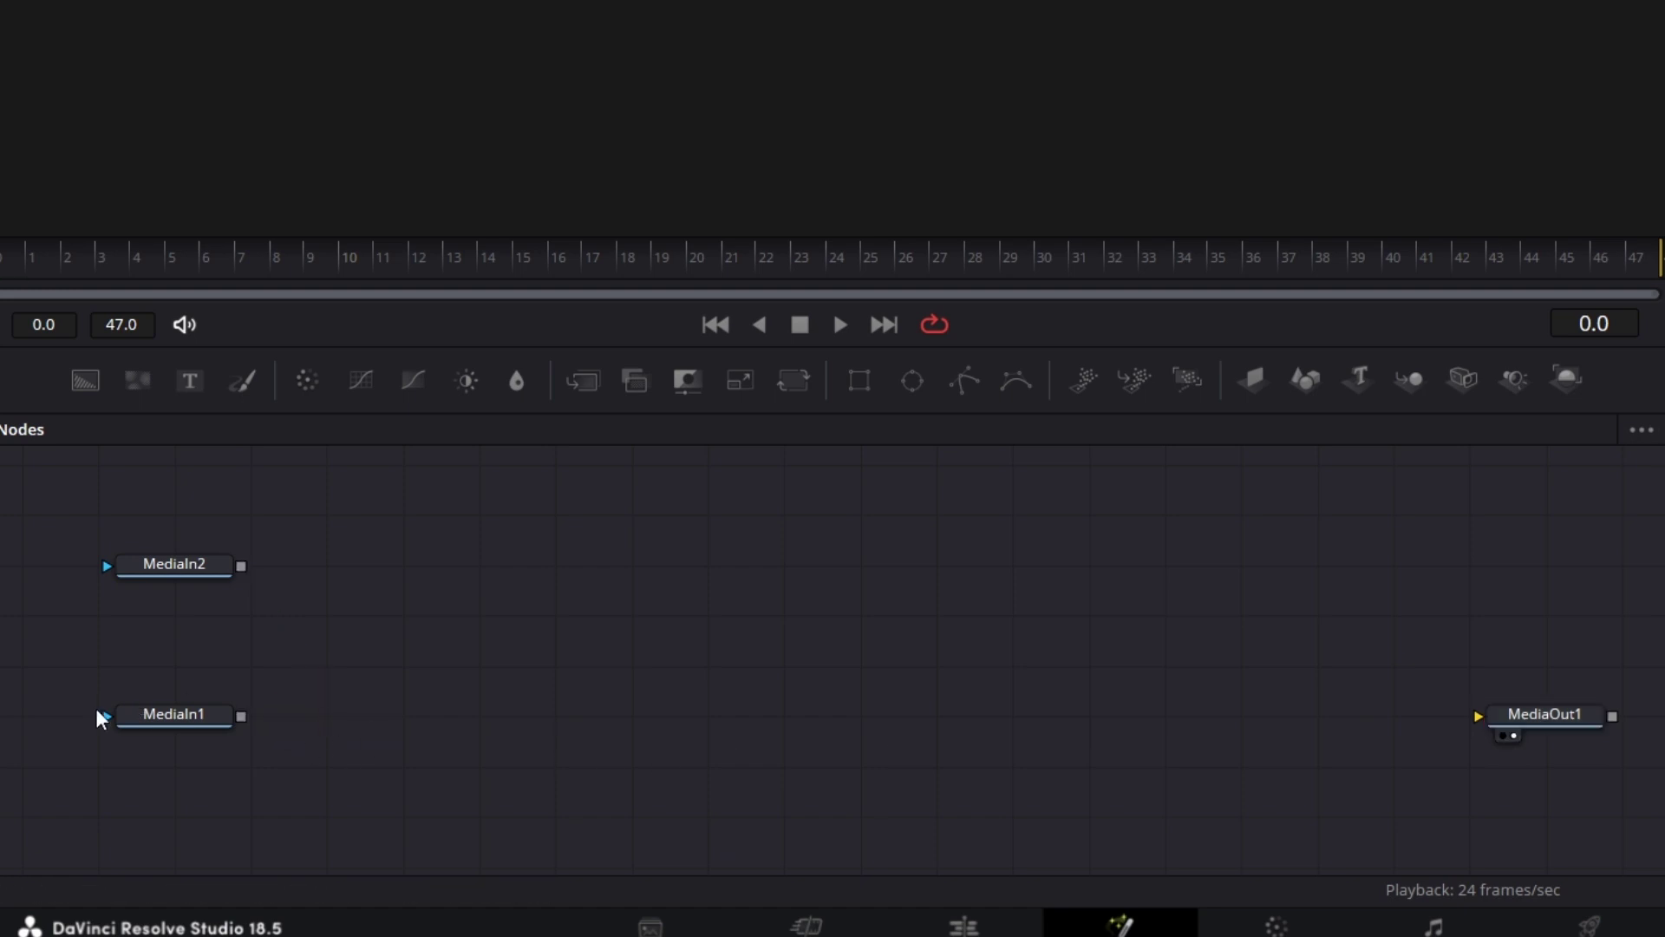
- Reposition MediaIn2 below MediaIn1 in the node graph
left_click_drag(208, 571, 199, 840)
scroll(572, 694, "down", 3)
left_click_drag(185, 718, 191, 798)
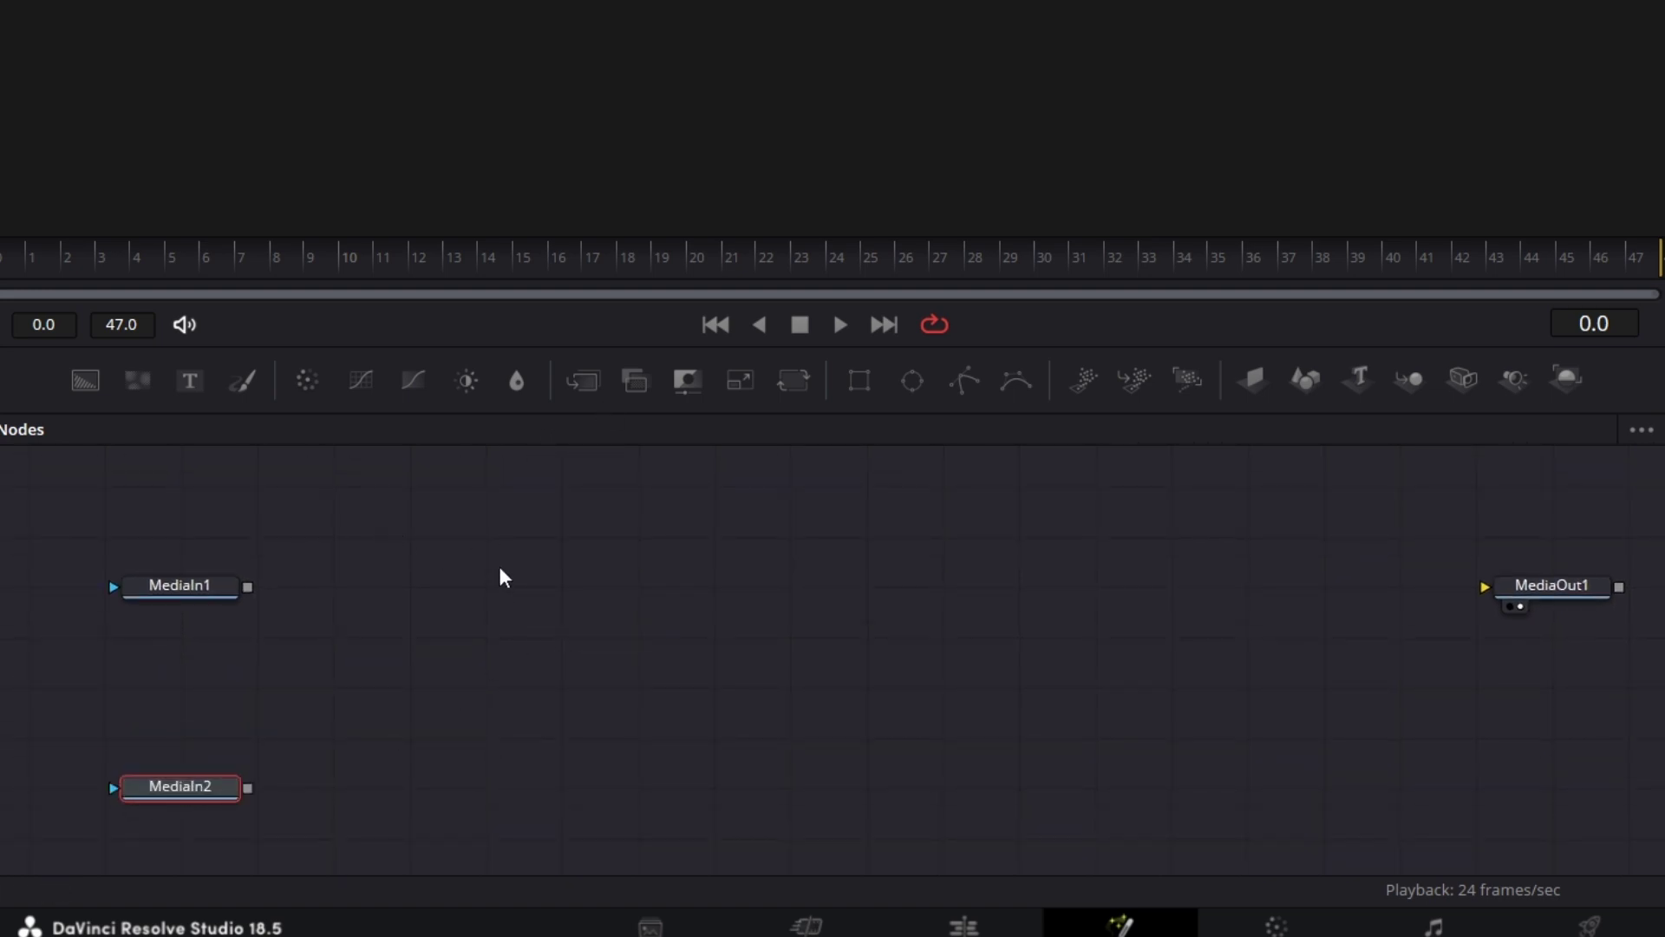
- Add FastNoise1 and Displace1 nodes, with FastNoise1 placed directly above Displace1
left_click_drag(139, 380, 440, 585)
left_click(809, 650)
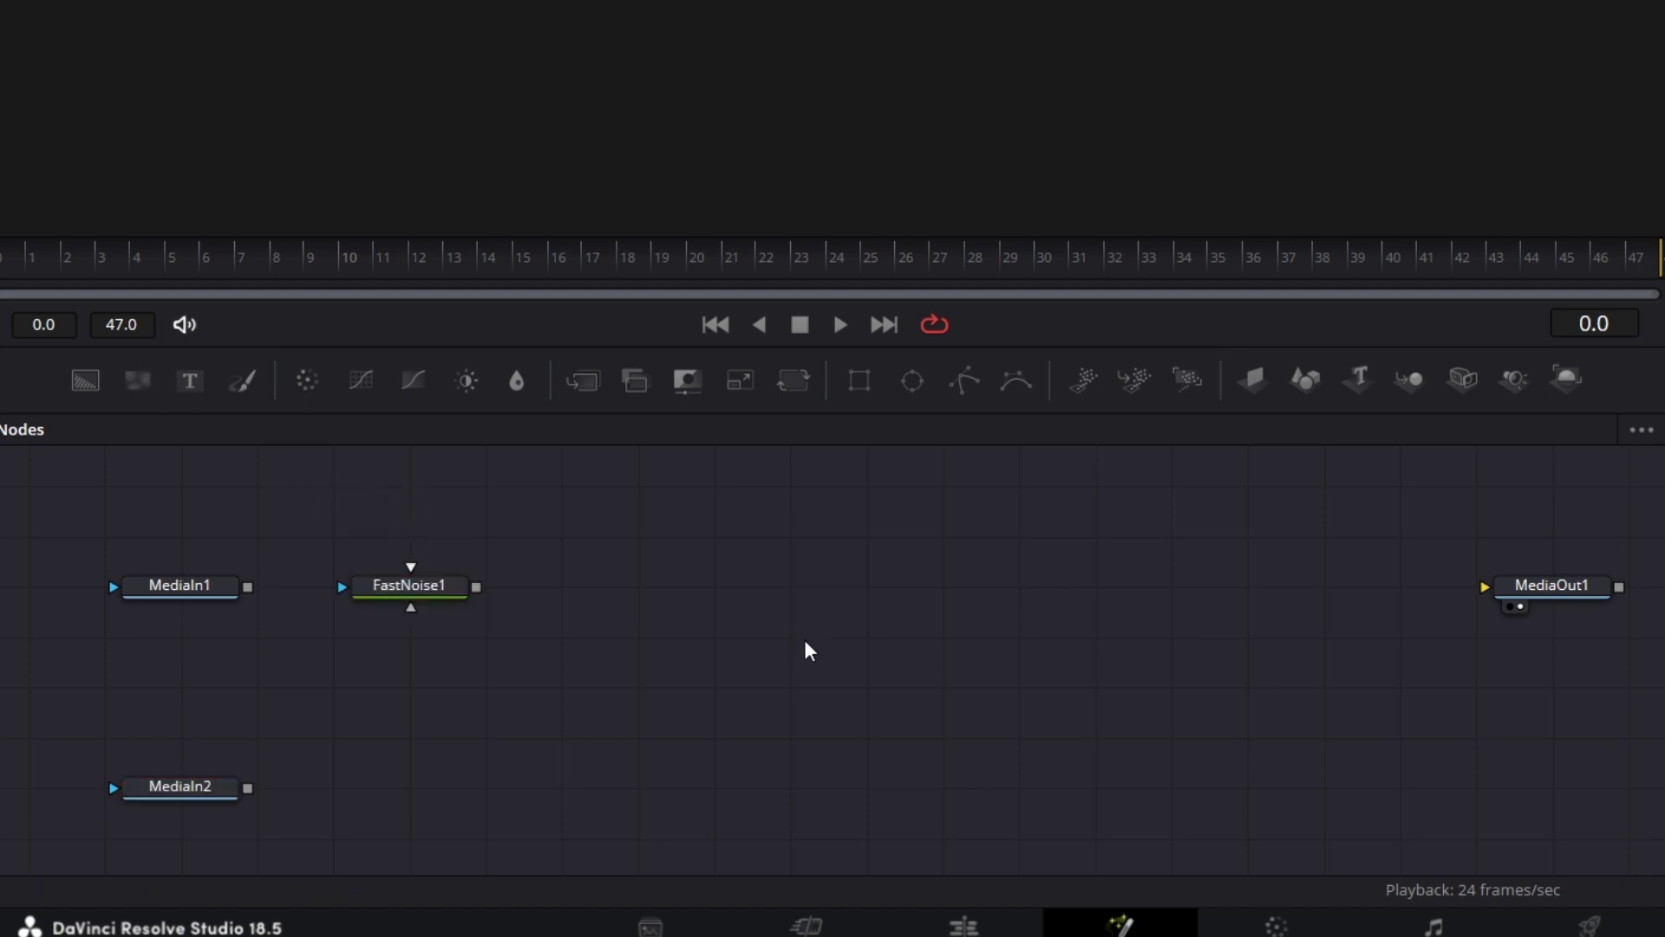
key("shift+space")
type("matt")
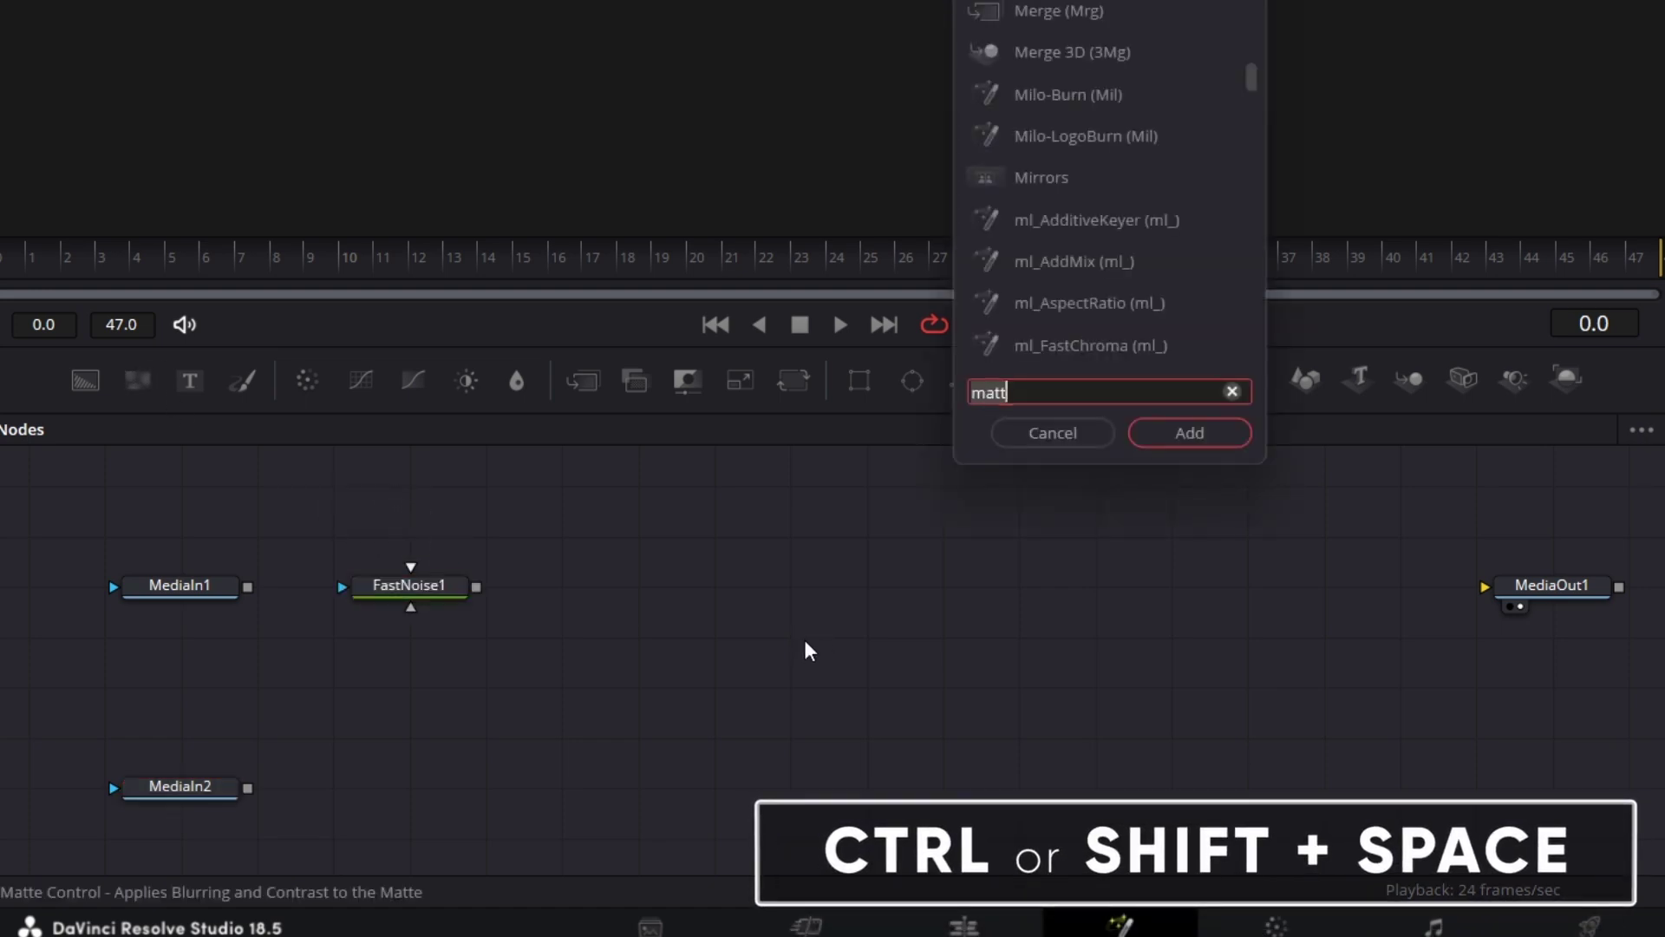
key("BackSpace")
key("BackSpace")
key("BackSpace")
key("BackSpace")
type("displa")
key("Return")
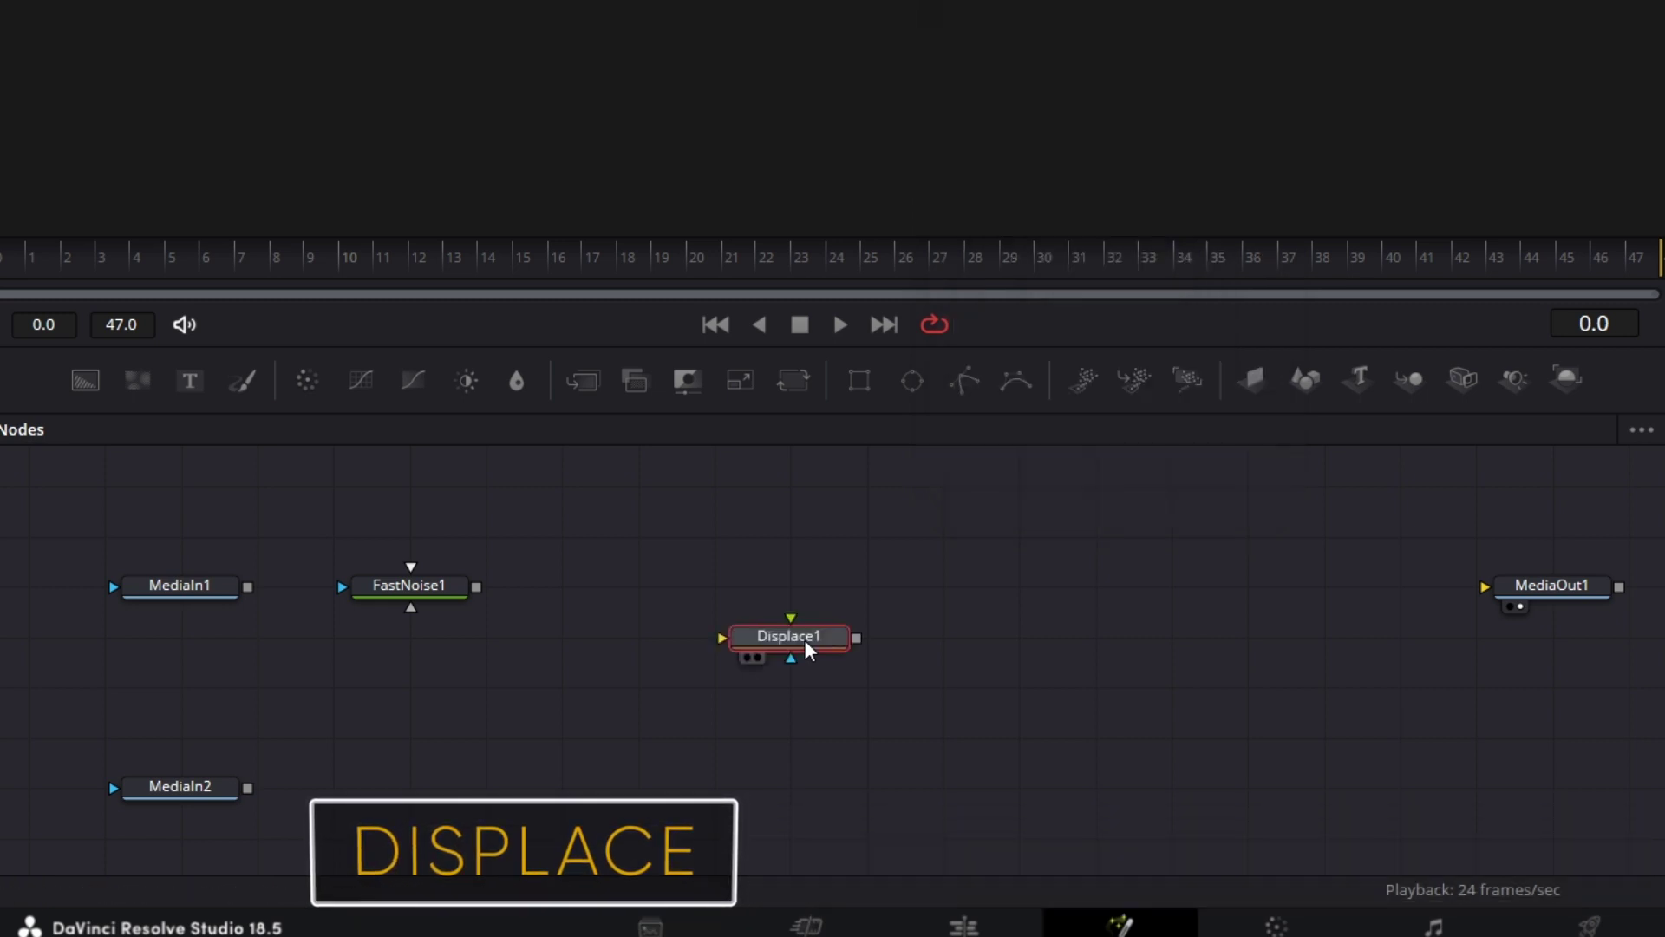
left_click_drag(806, 650, 611, 593)
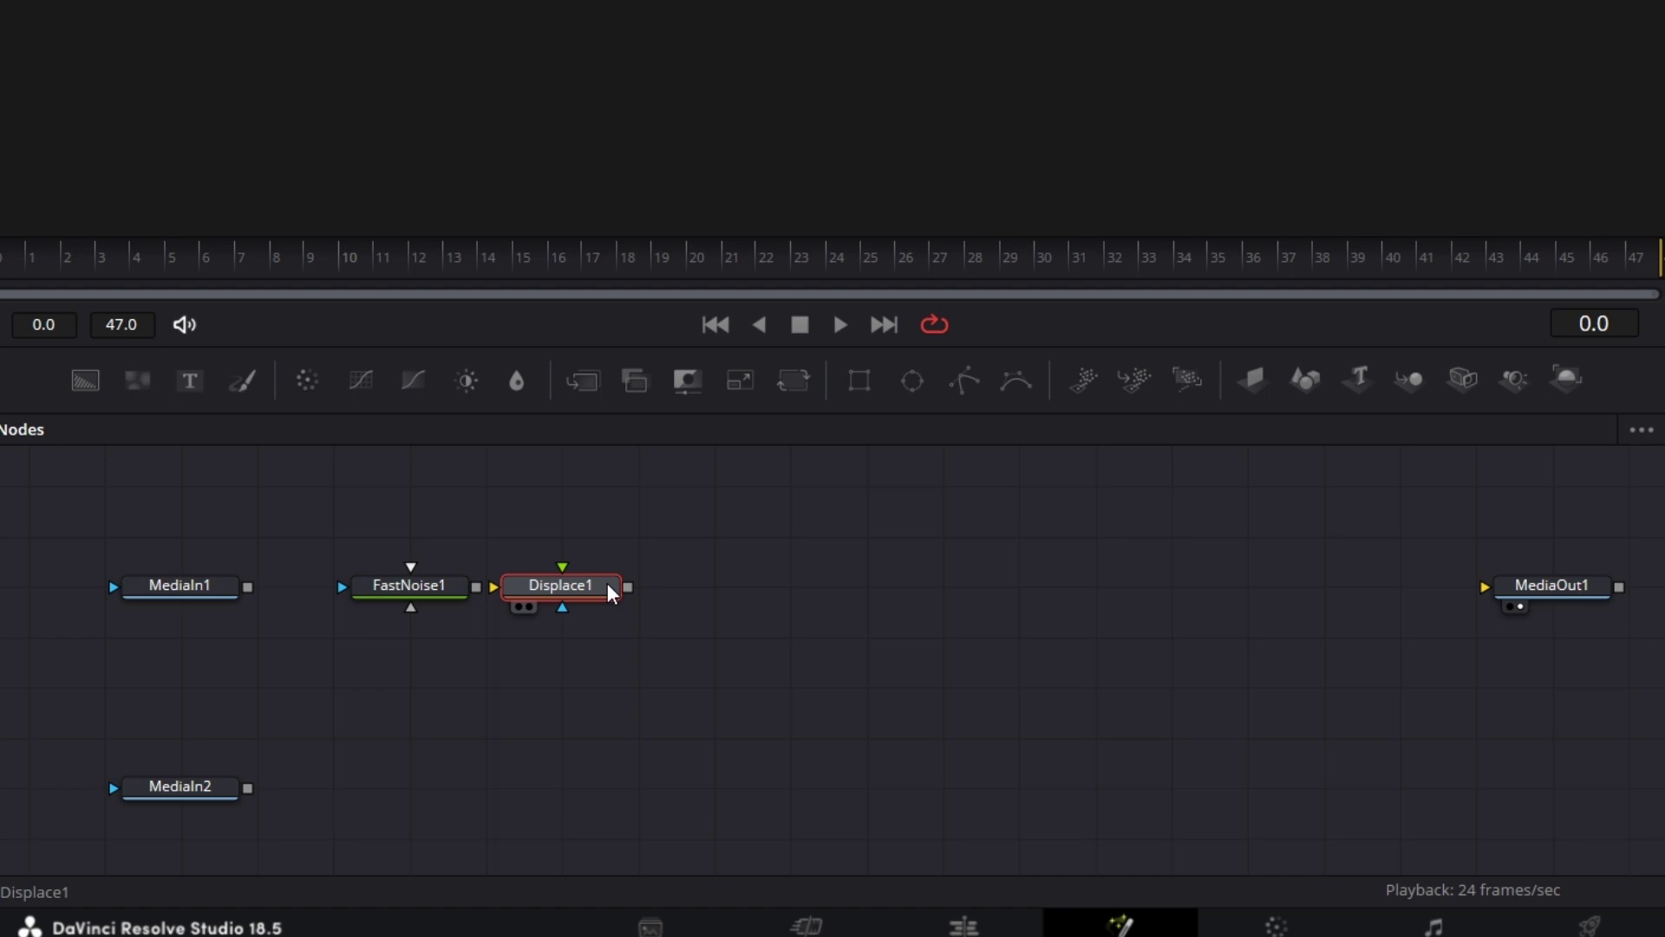
left_click(742, 599)
left_click_drag(382, 592, 555, 551)
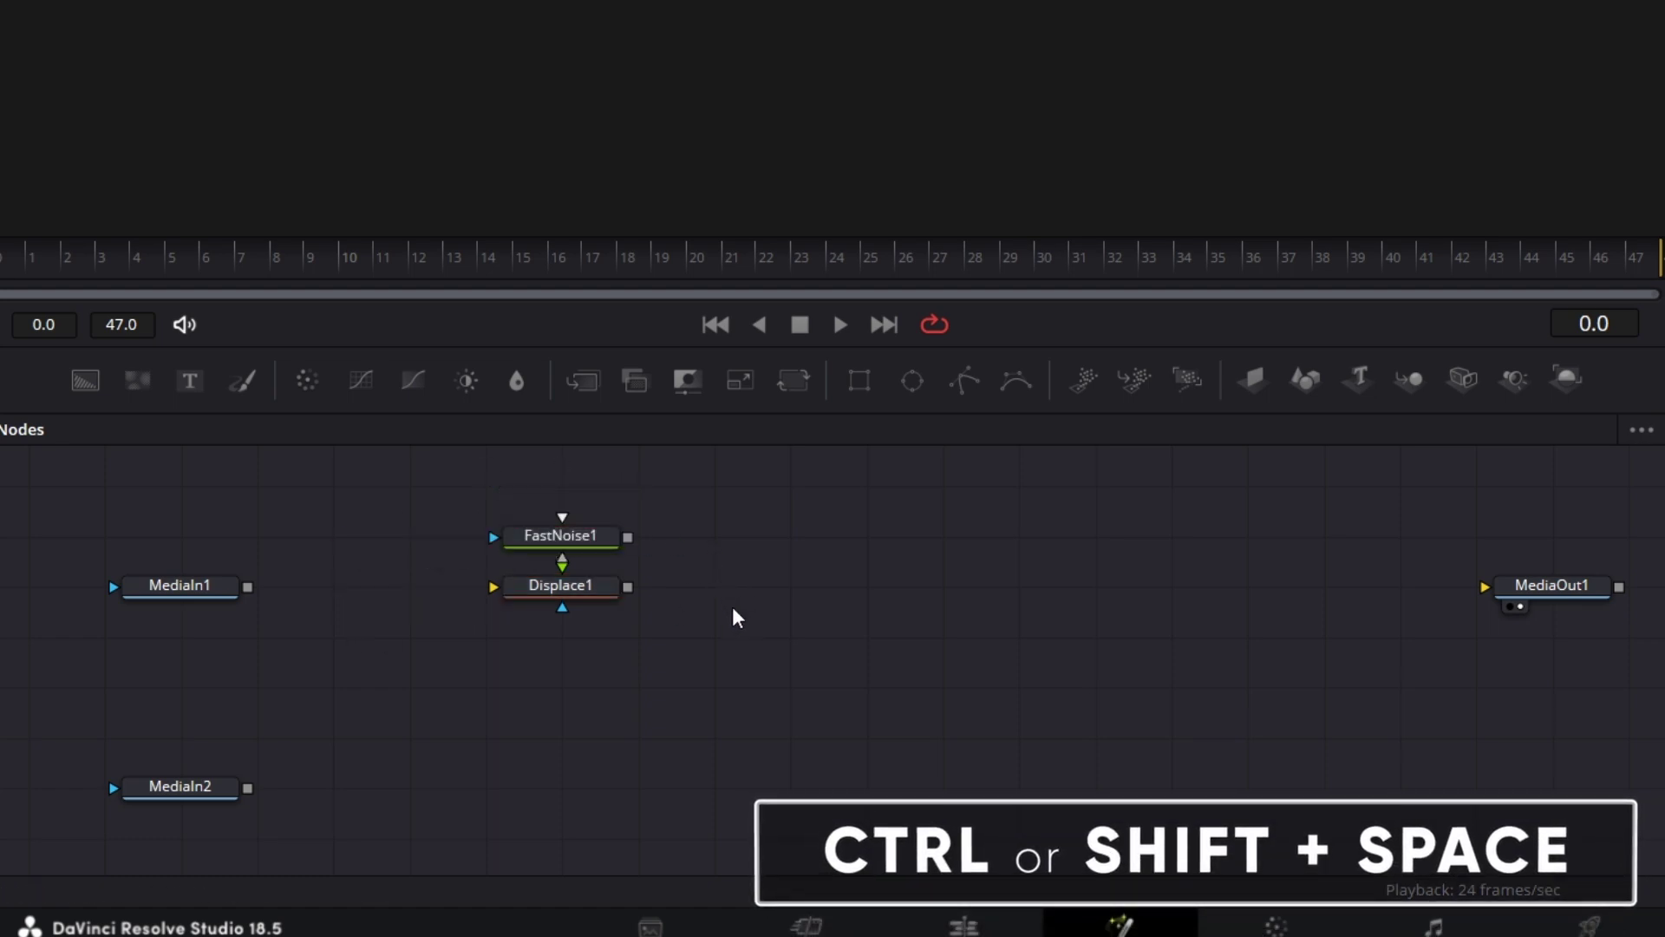
- Add a Matte Control node and place MatteControl1 below Displace1
key("ctrl+space")
type("matt")
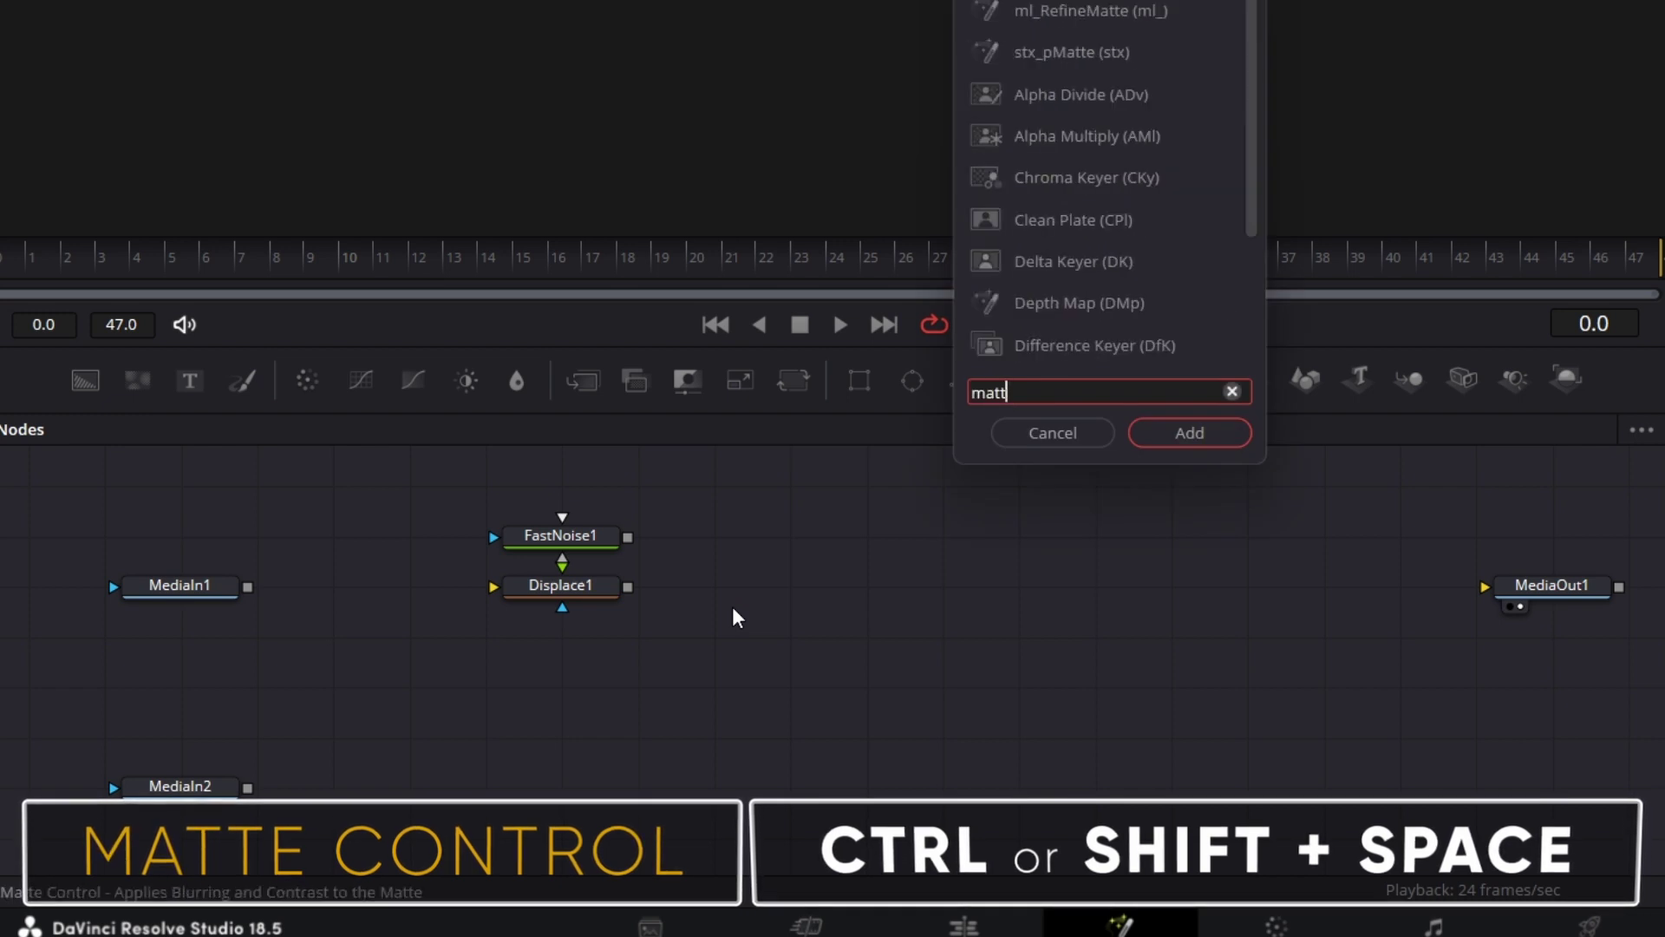
key("Return")
left_click_drag(743, 557, 573, 698)
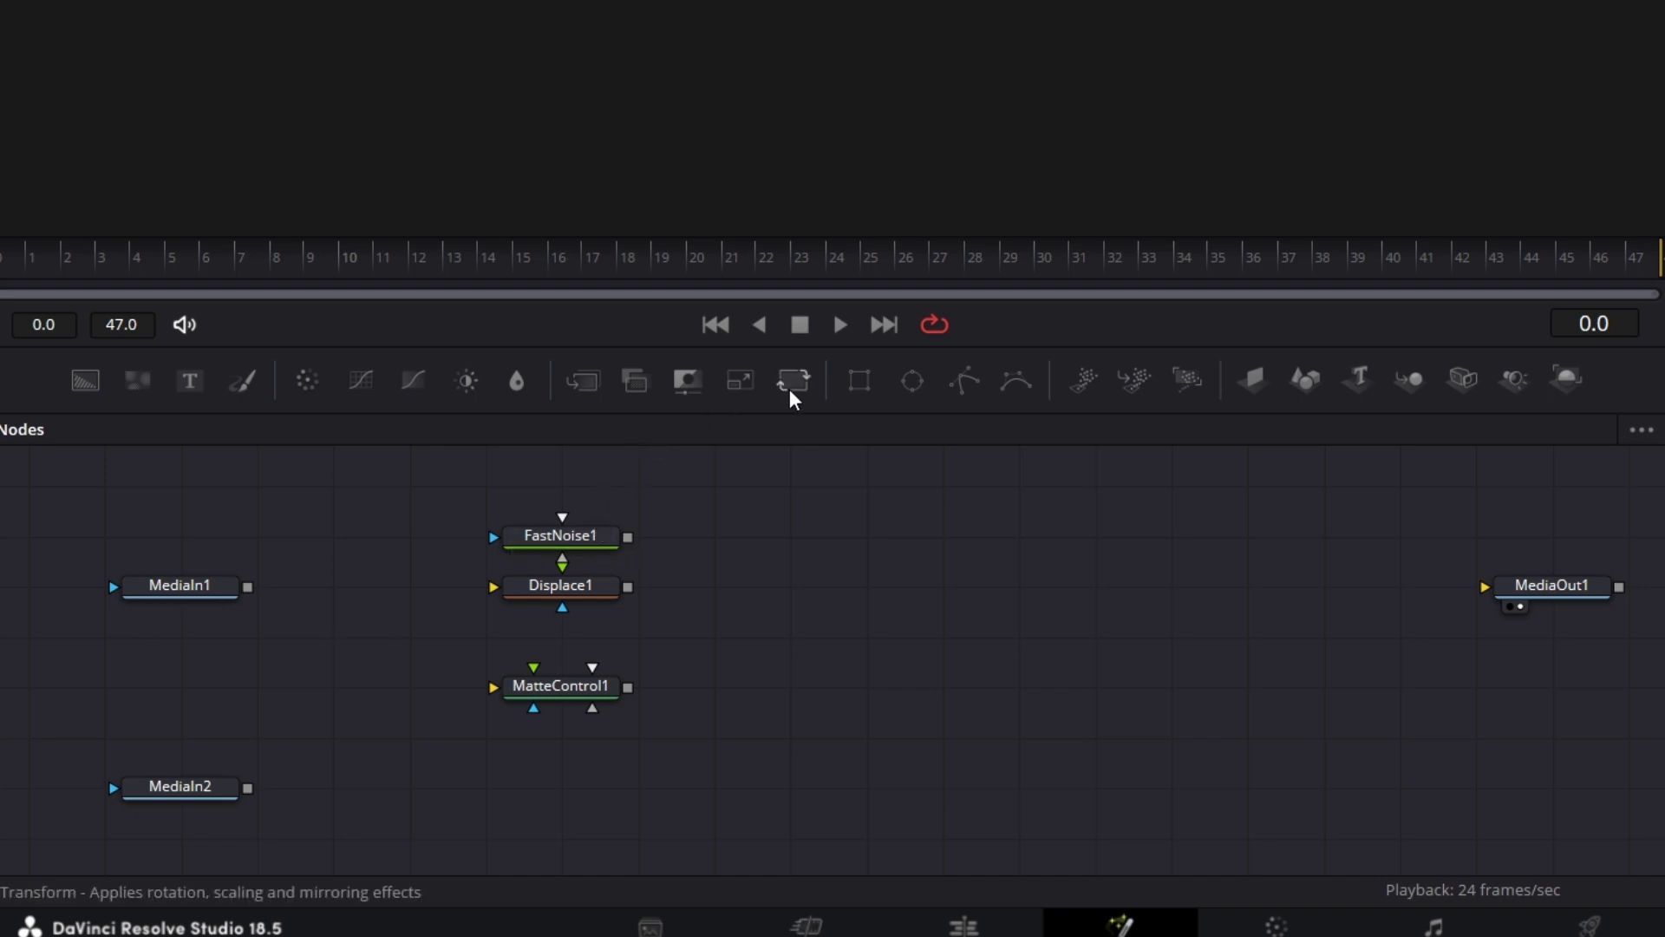
- Add Rectangle1 beside Displace1, view it, and set its Width and Height to 1.0
left_click_drag(857, 381, 494, 587)
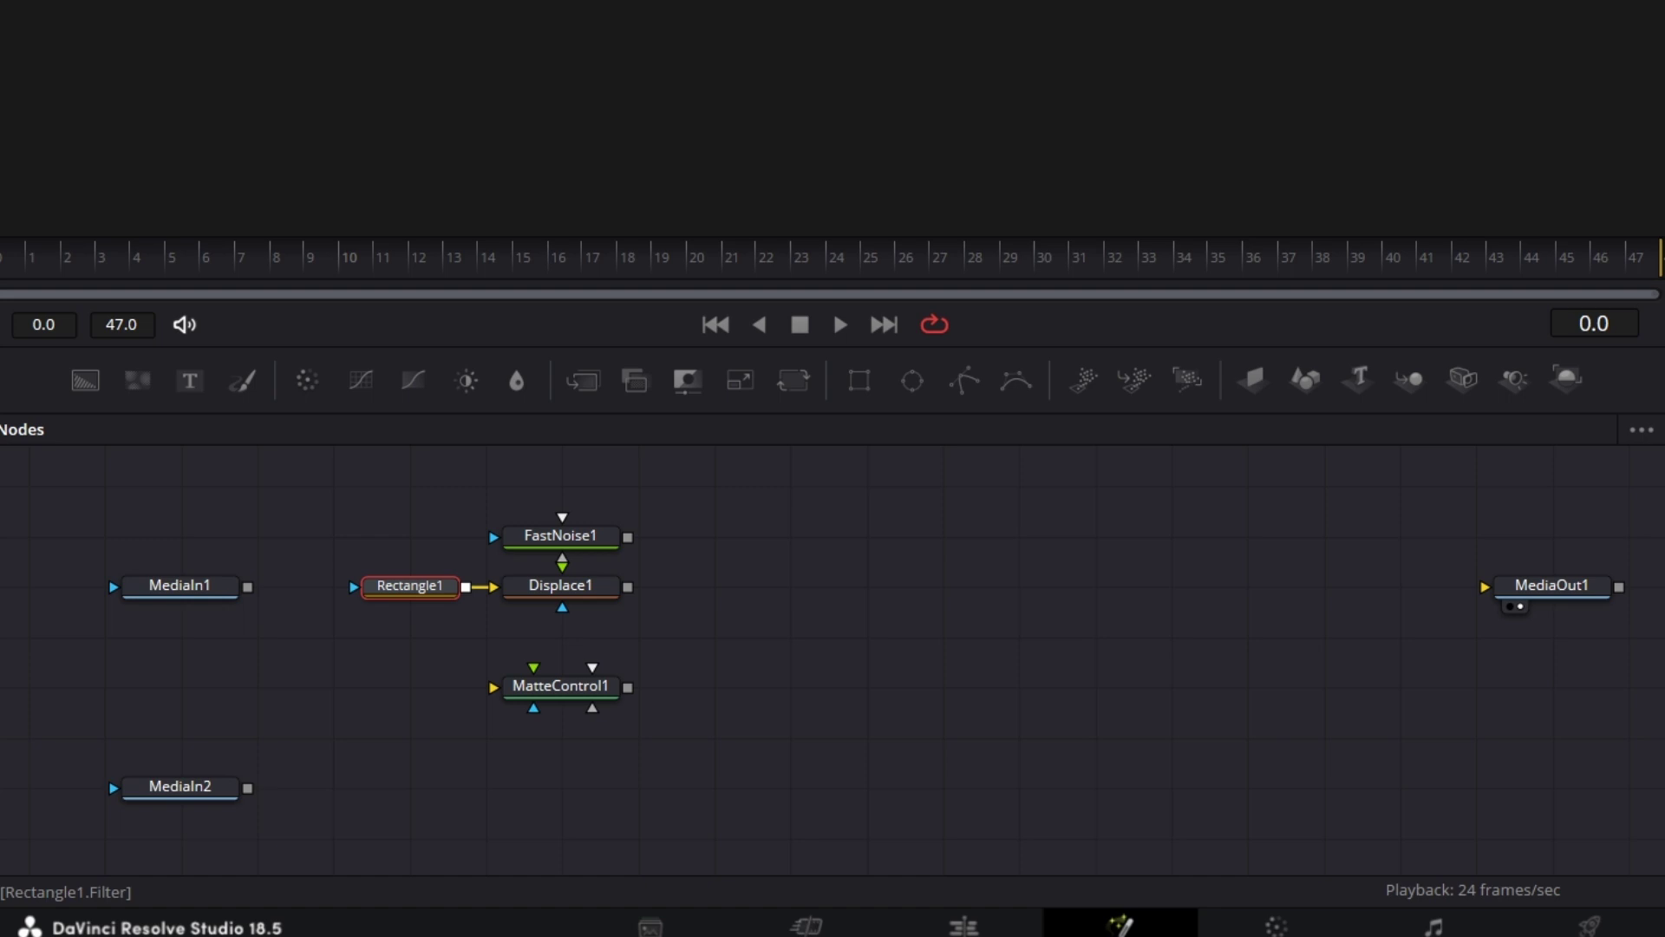
left_click_drag(409, 585, 785, 4)
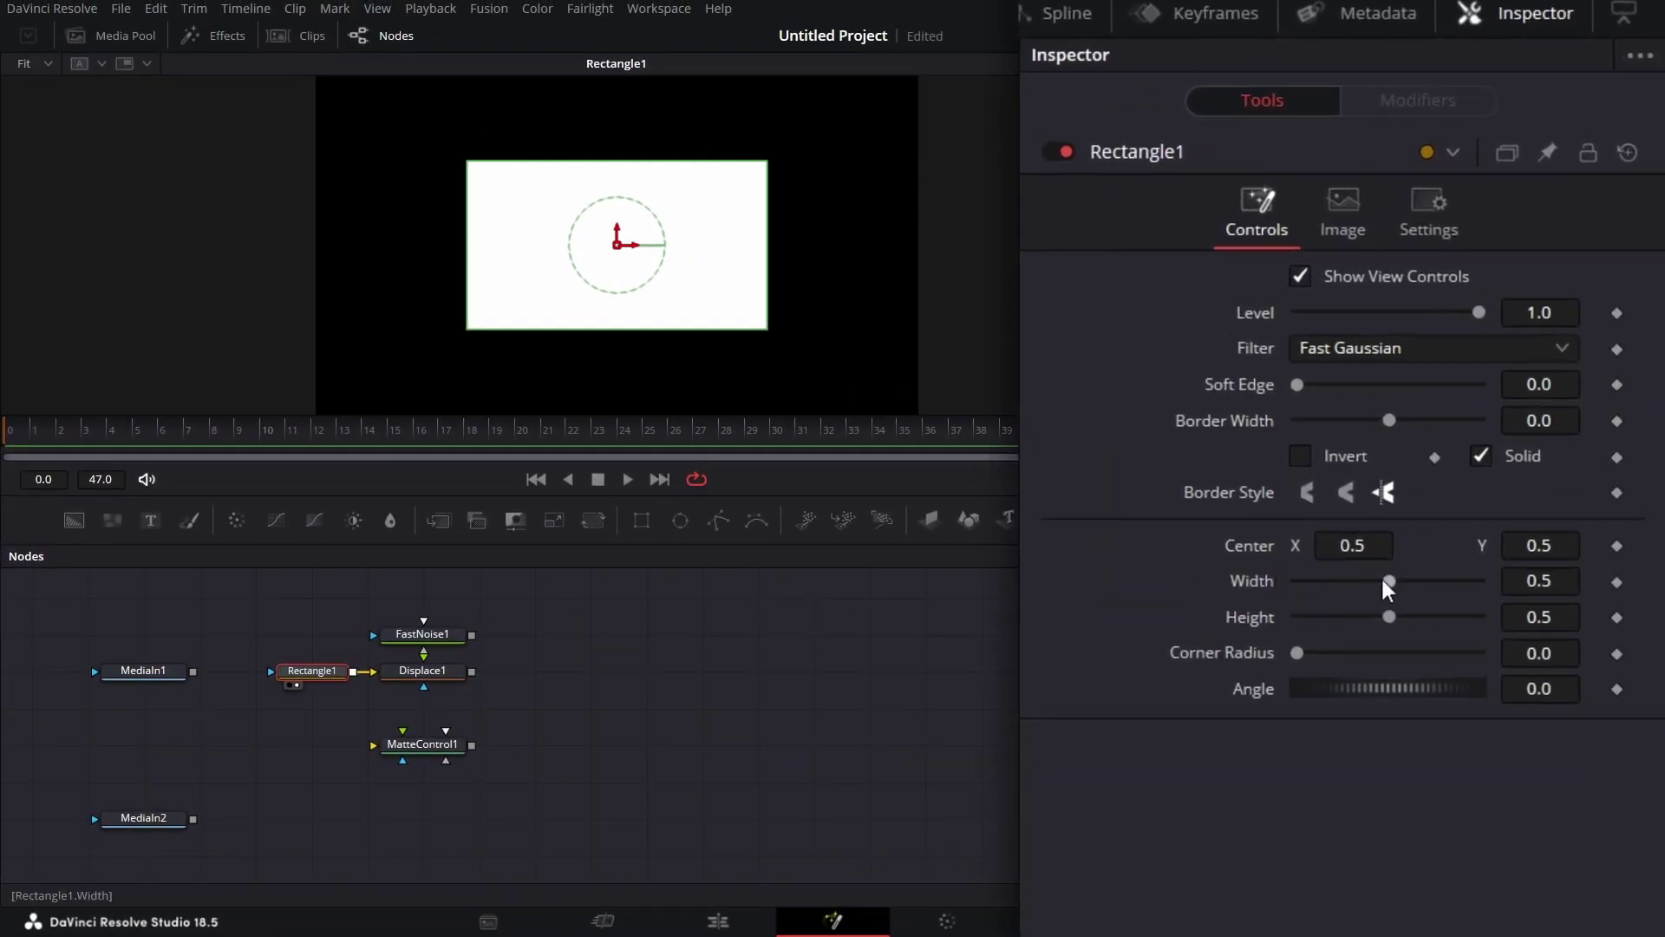
left_click_drag(1388, 581, 1536, 576)
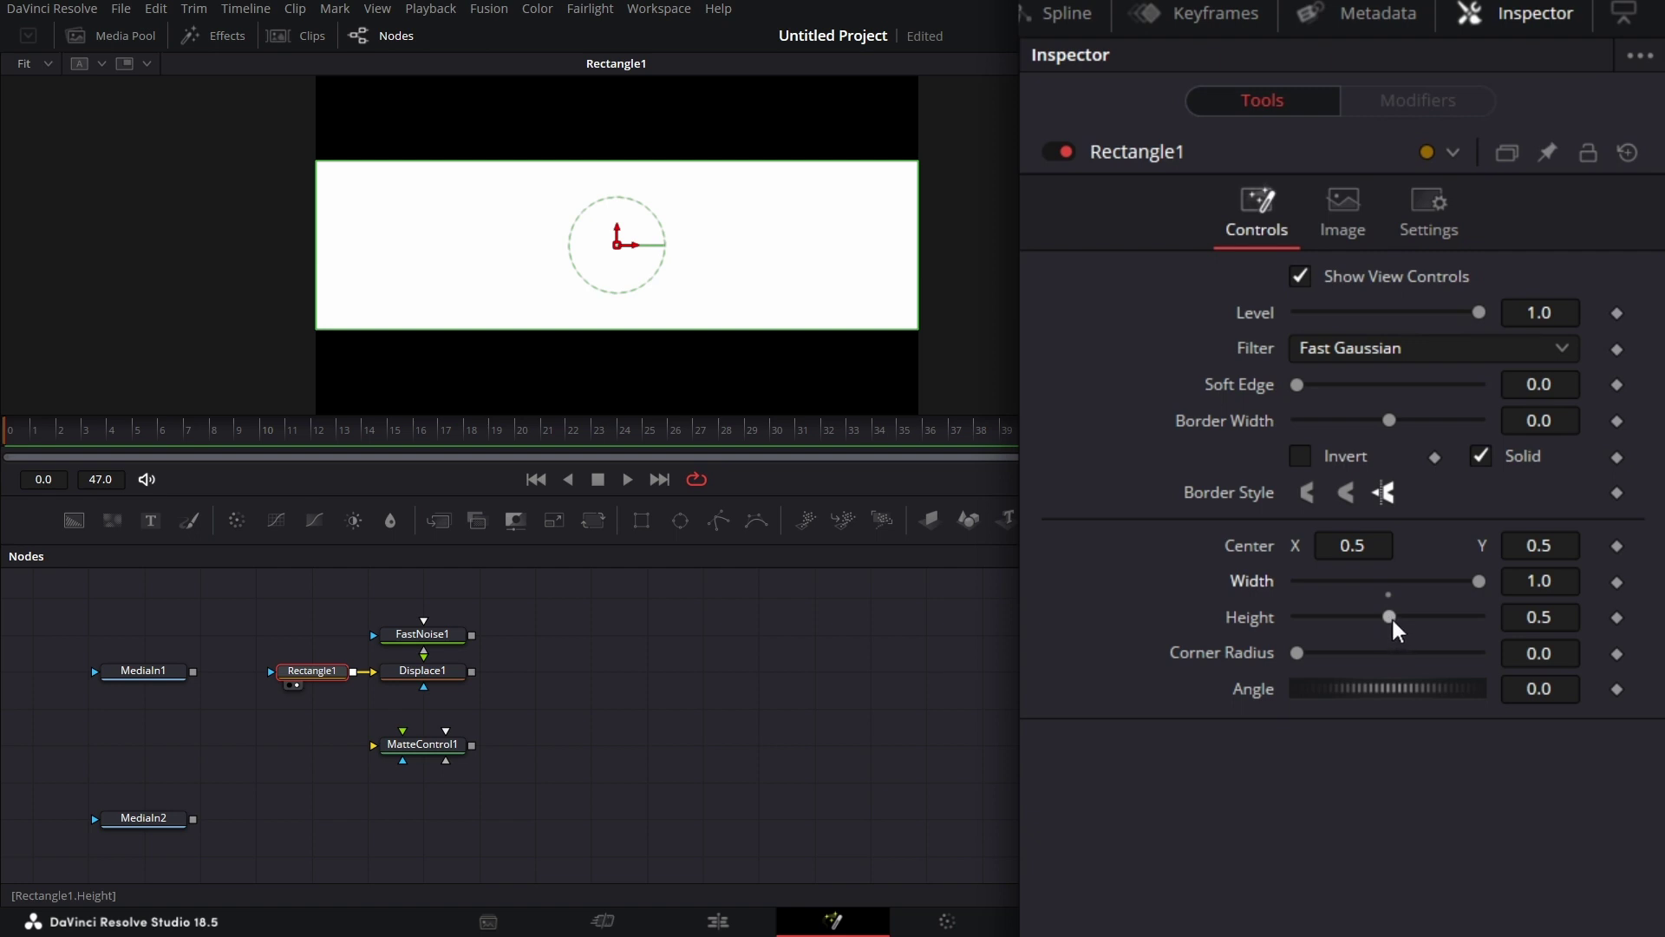
left_click_drag(1390, 617, 1483, 618)
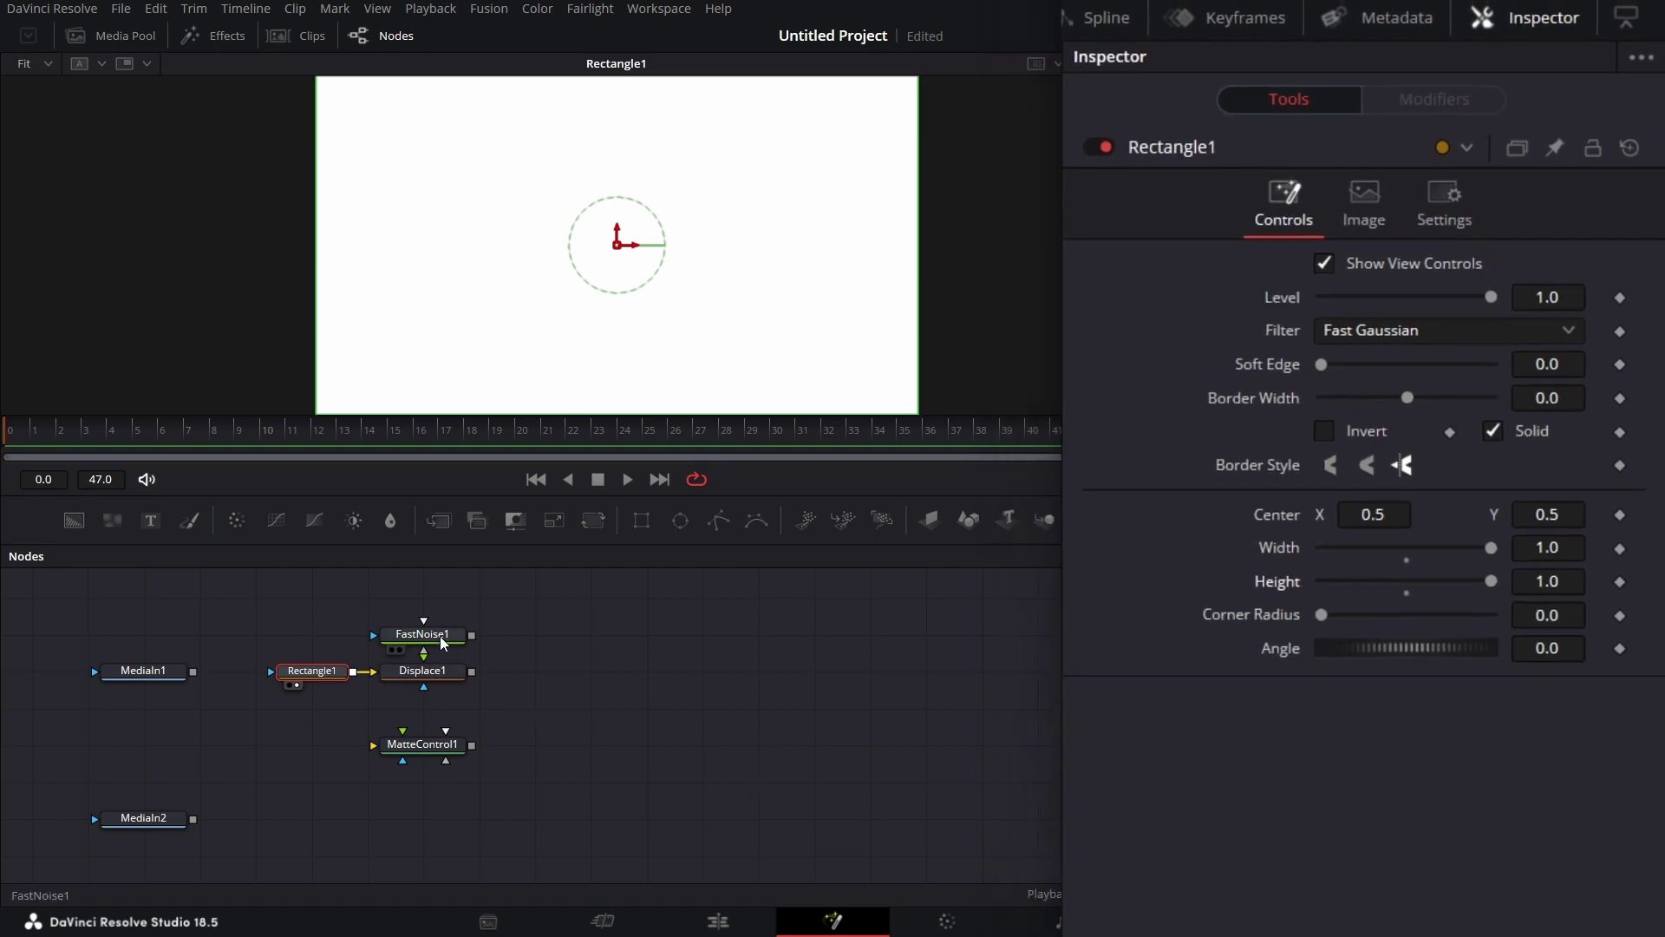
- Connect FastNoise1 to Displace1's foreground input and set noise Color 1 Alpha to 1.0
left_click_drag(448, 641, 448, 604)
left_click_drag(525, 560, 562, 565)
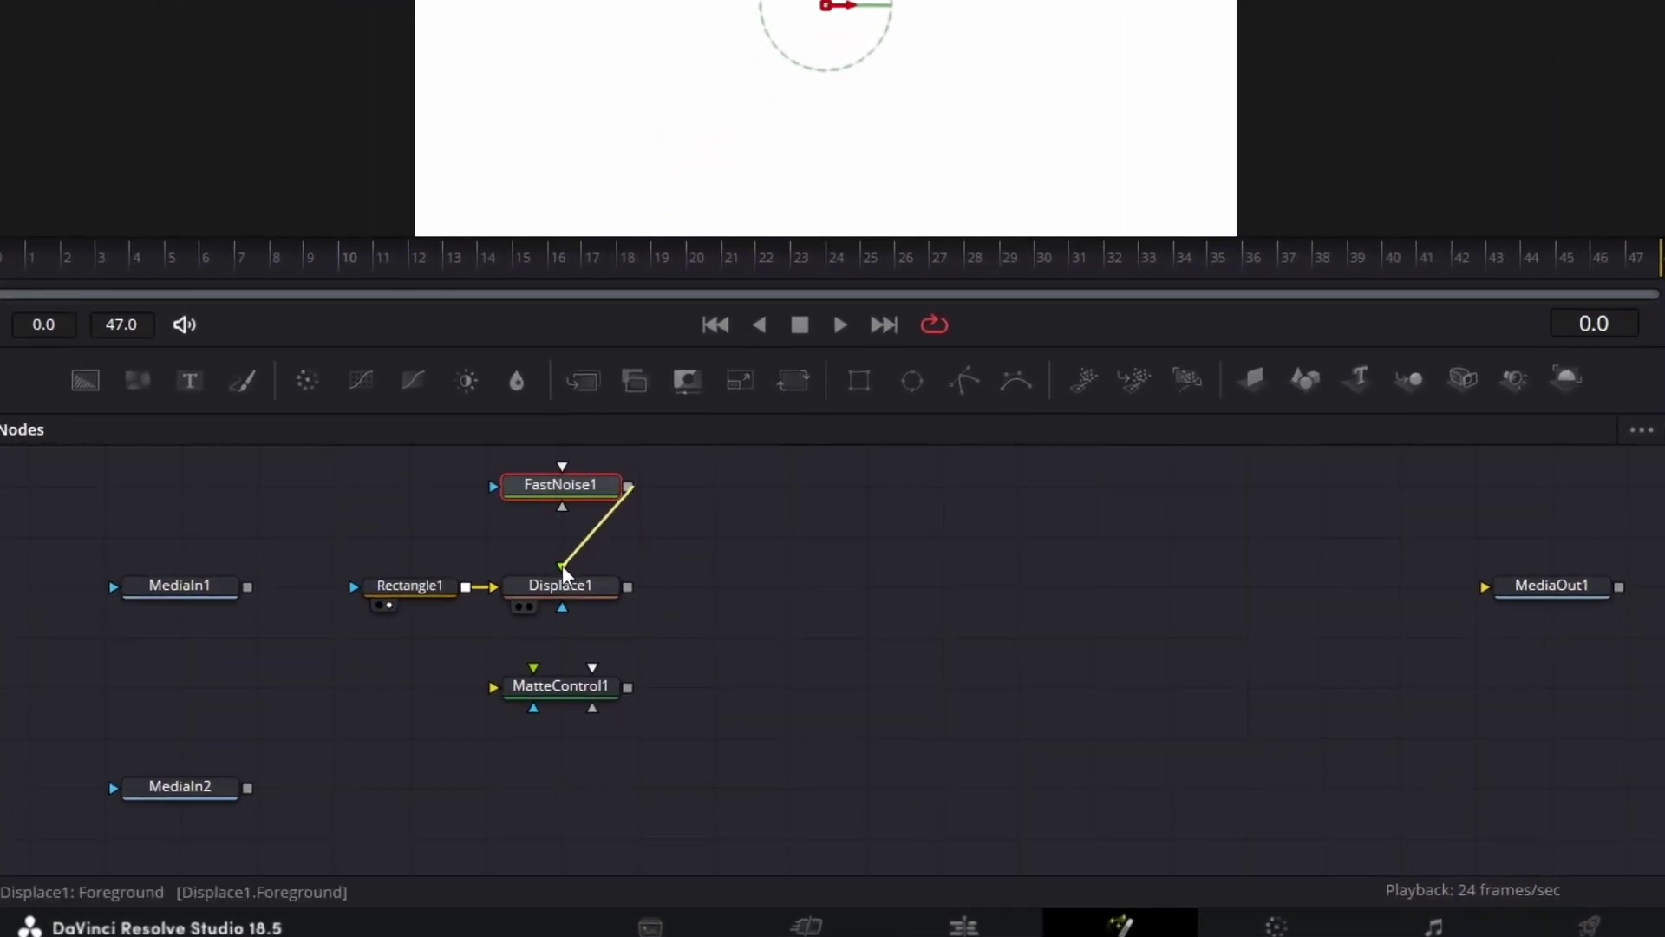
left_click_drag(592, 486, 592, 534)
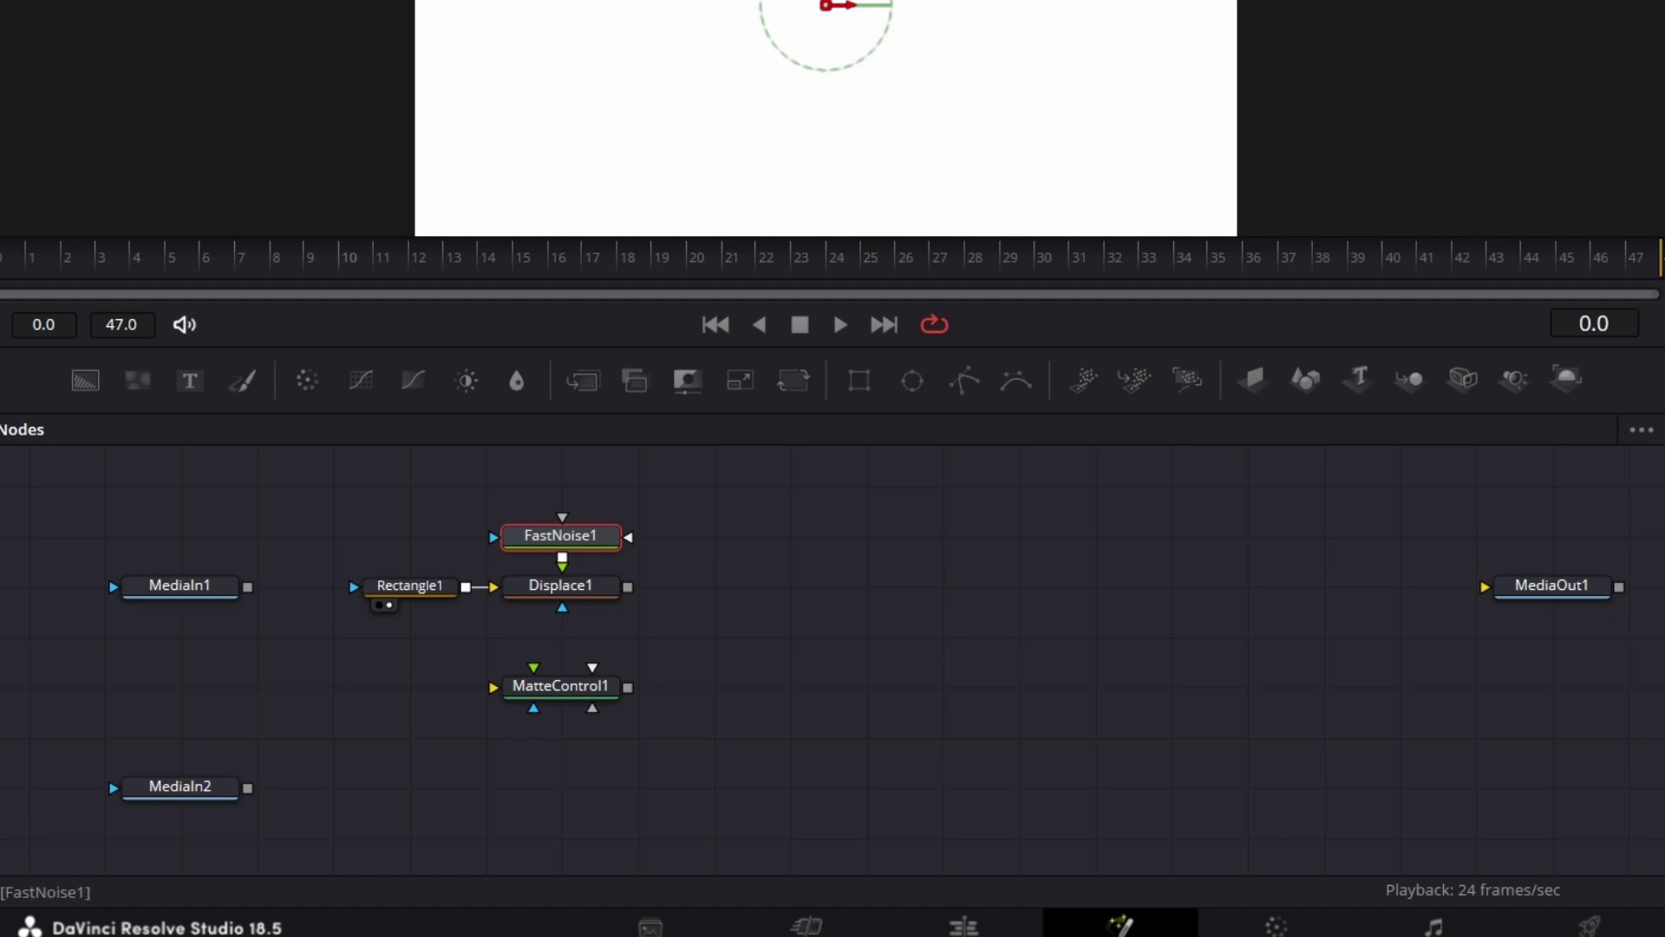
left_click(1323, 221)
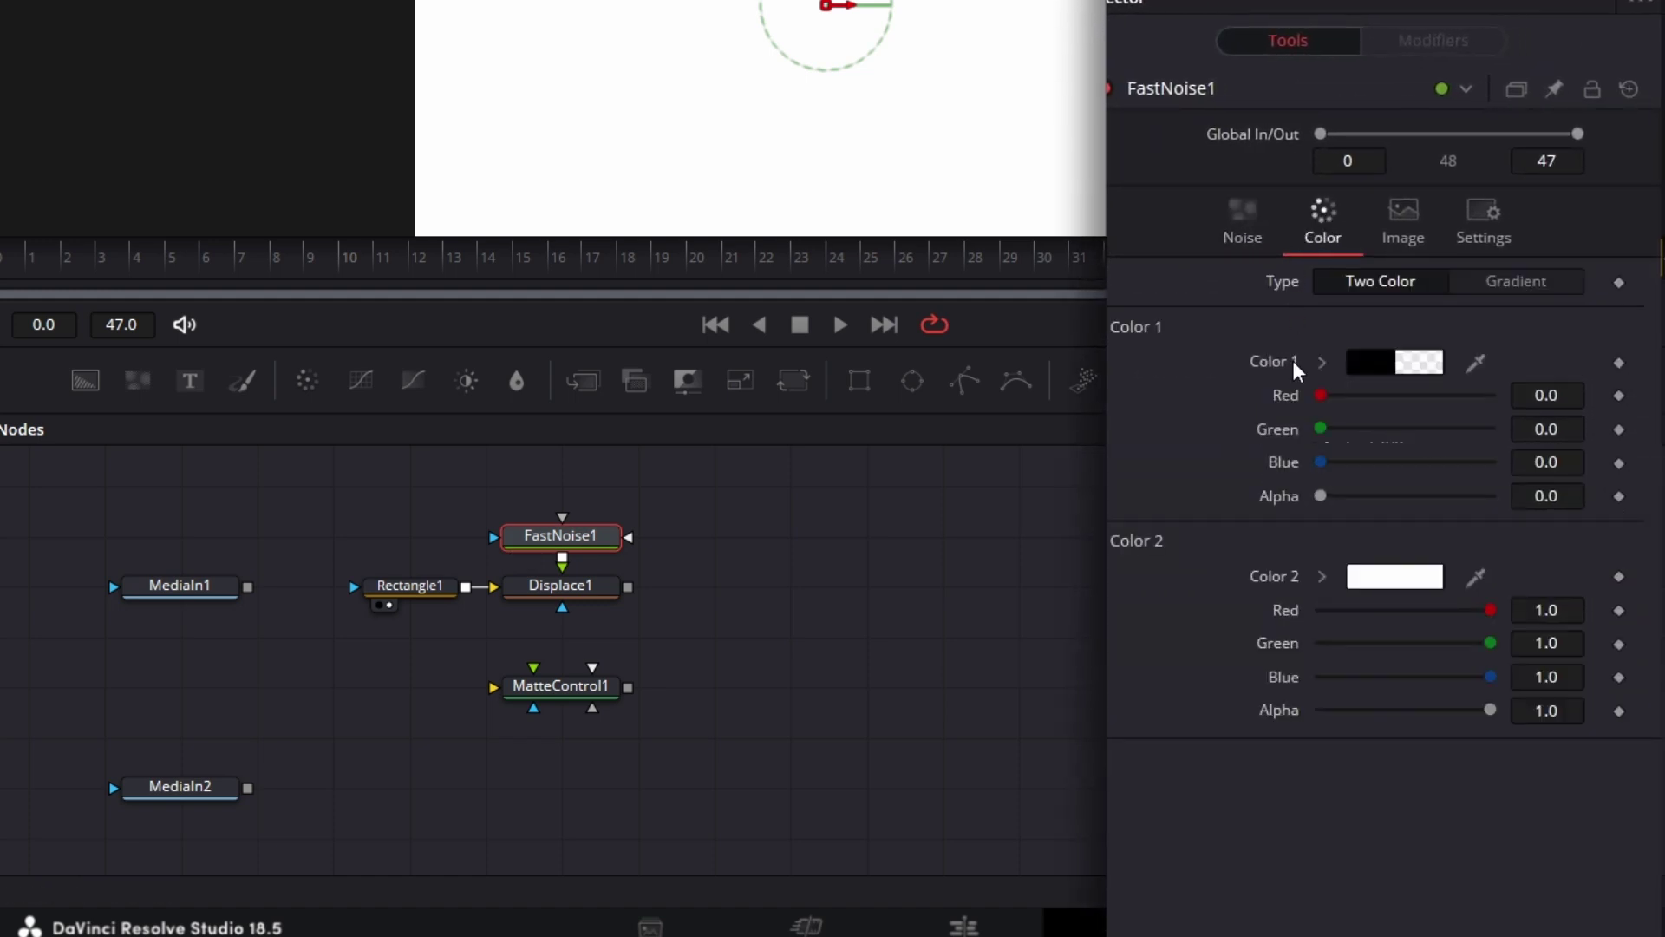
left_click_drag(1320, 496, 1635, 506)
left_click(1242, 227)
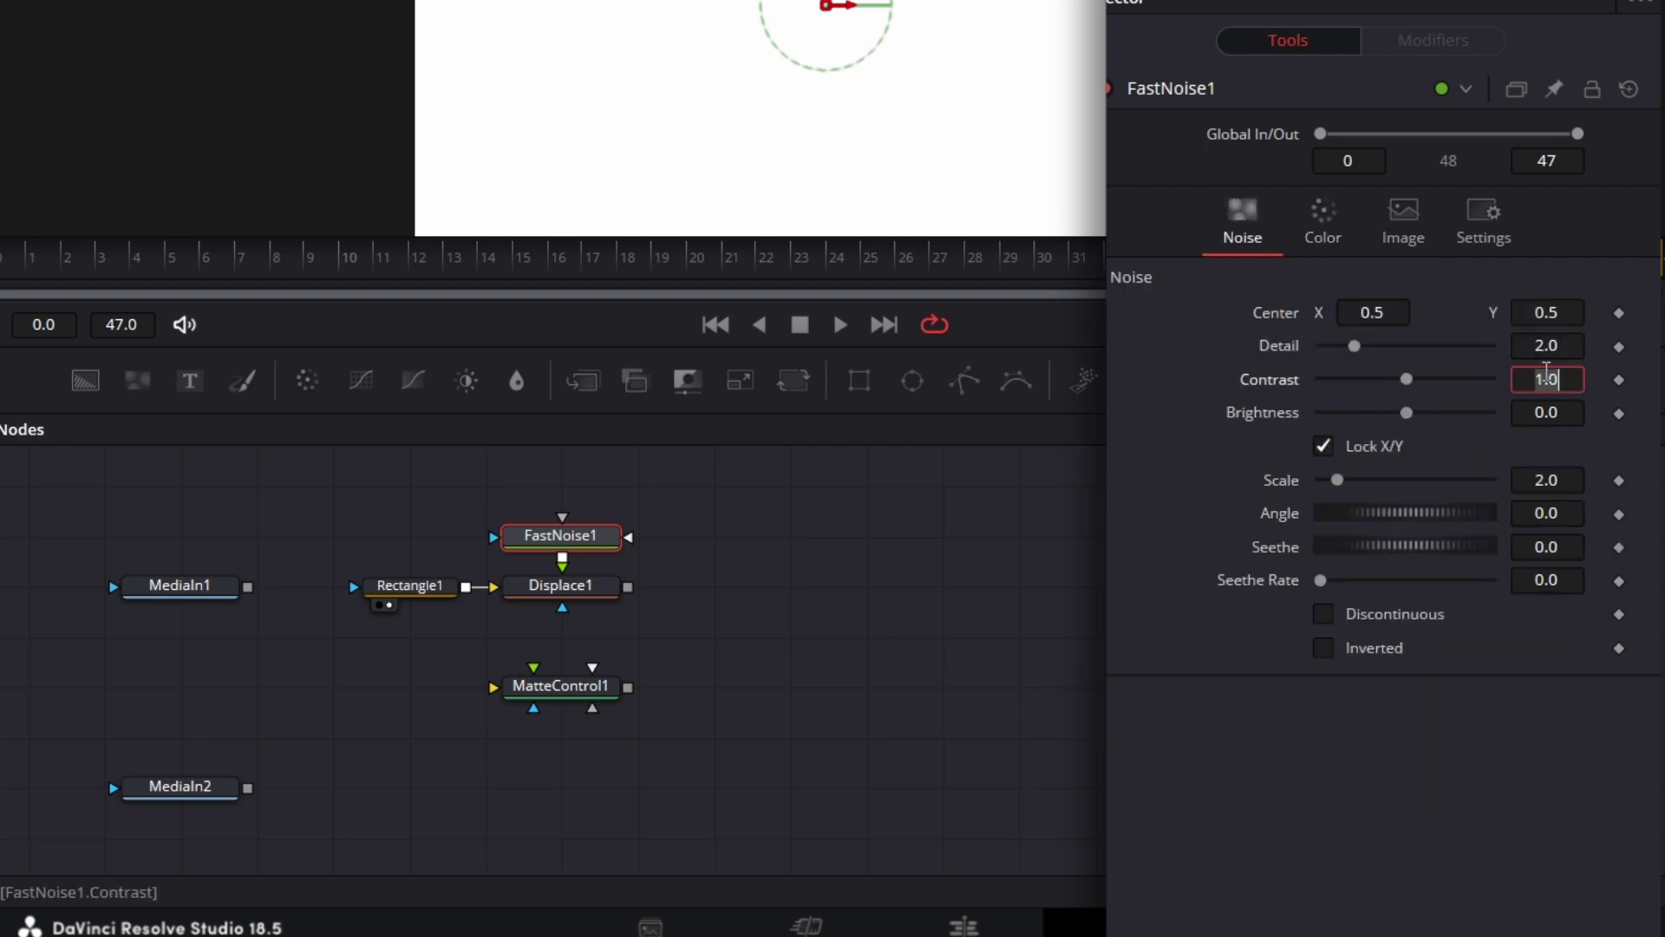
- Set FastNoise1's Contrast to 2.5, Scale to 10 and Seethe Rate to 0.5
left_click(1546, 370)
type("2.5")
key("Tab")
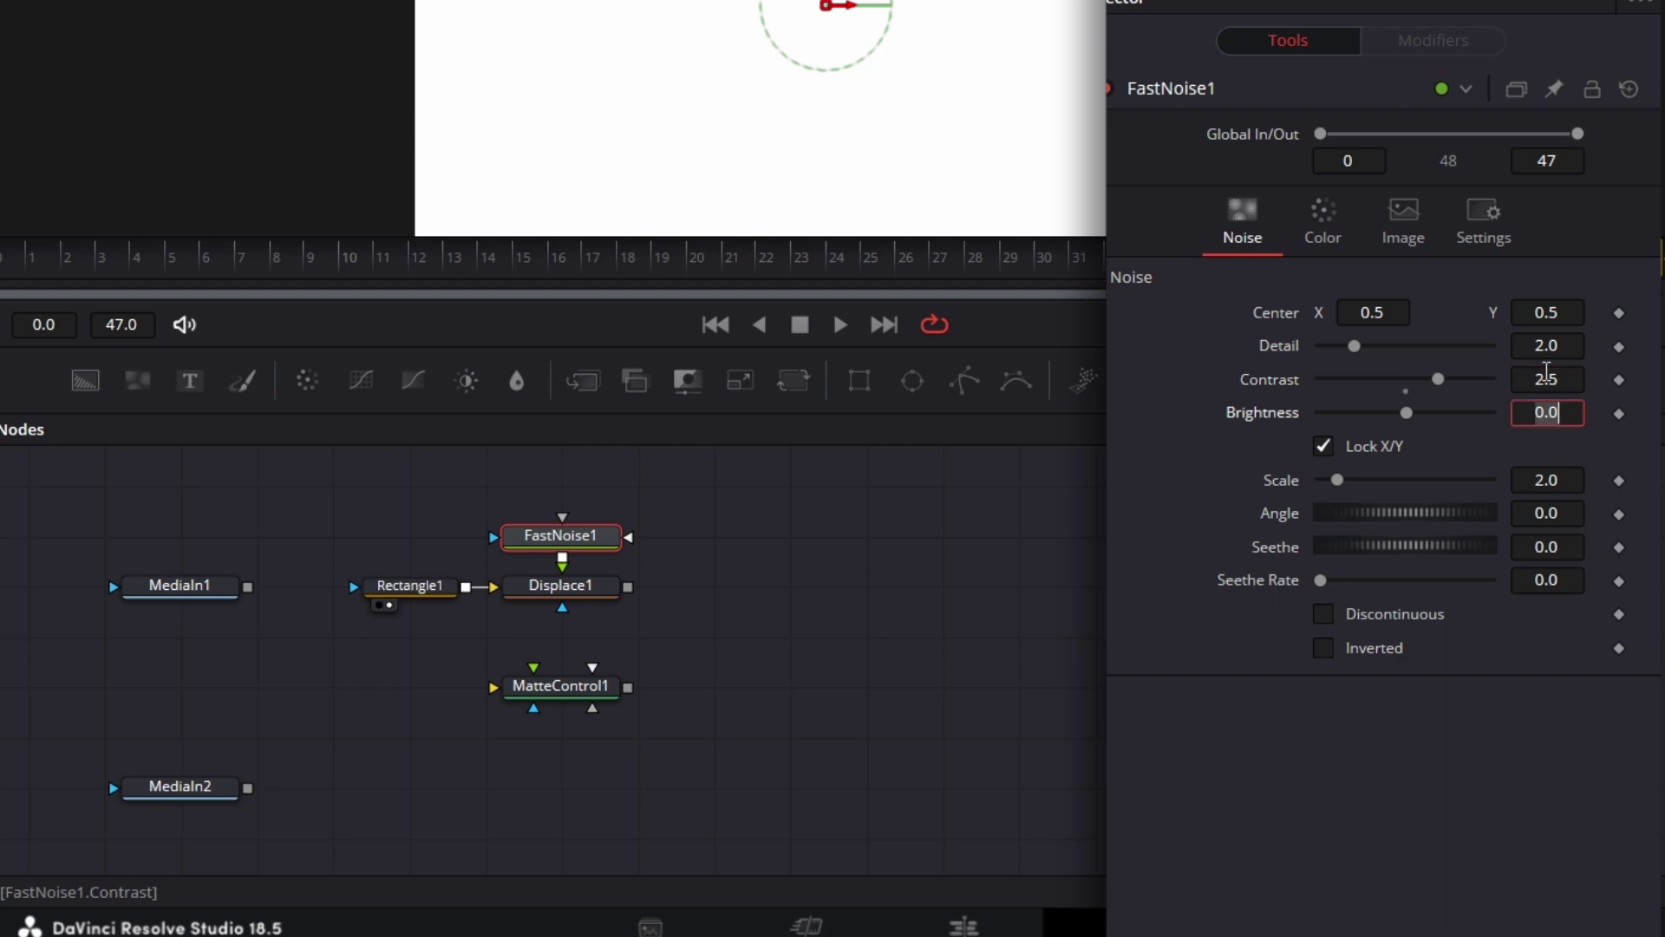
left_click(1568, 478)
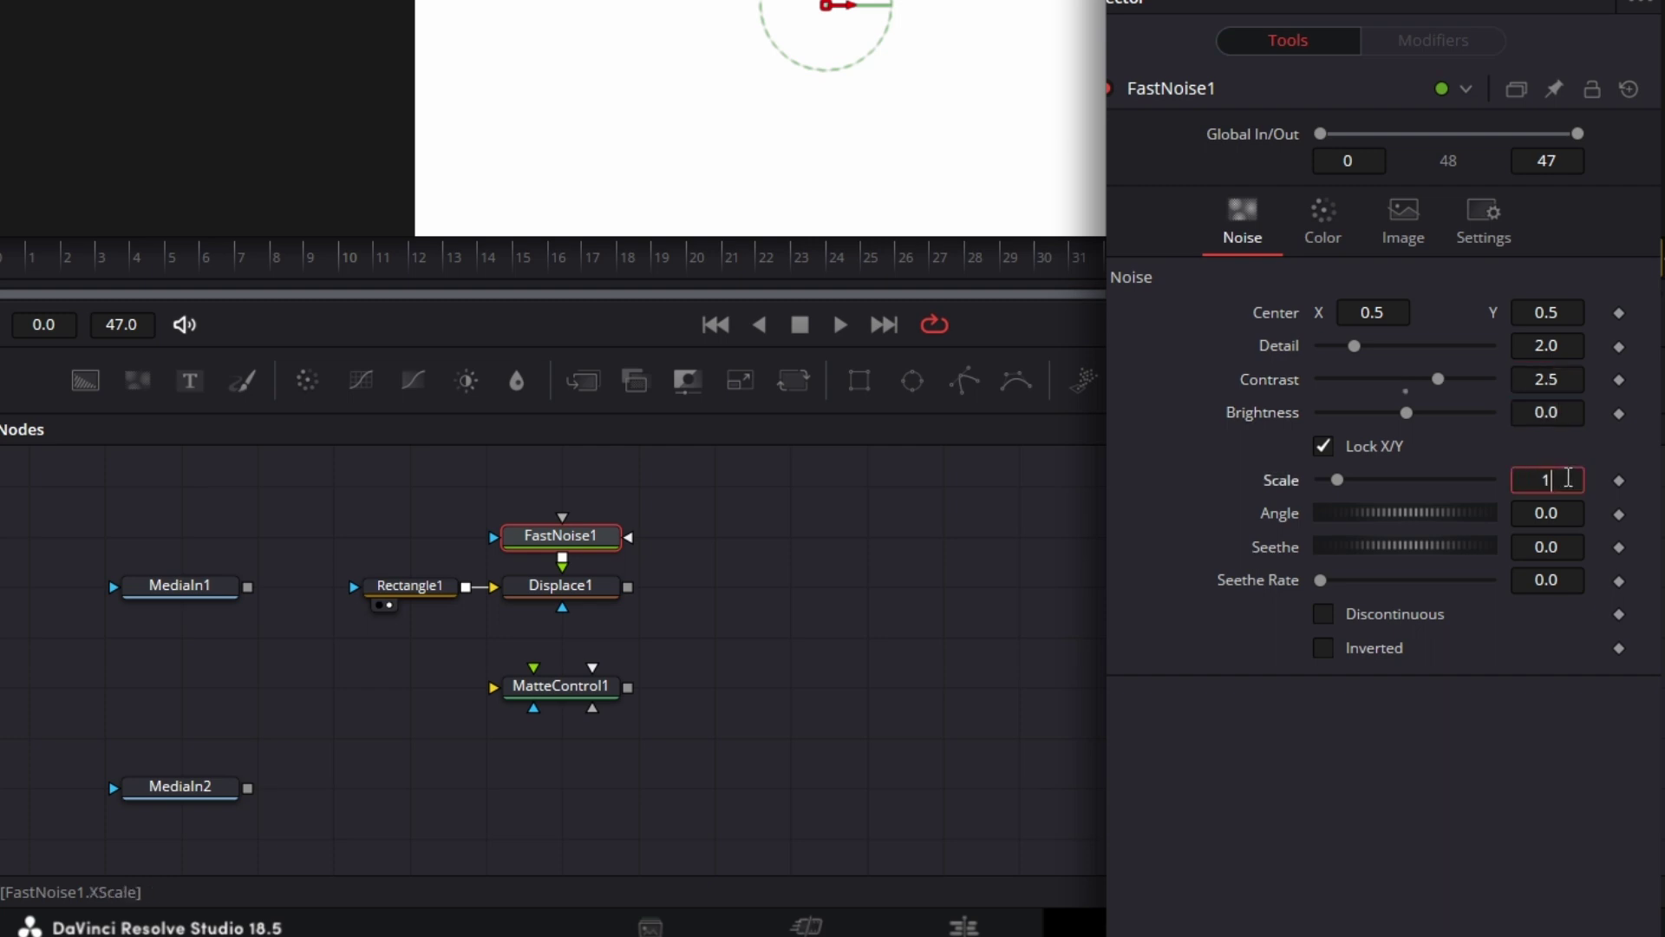
type("10")
key("Tab")
left_click(1568, 590)
type("0.5")
key("Tab")
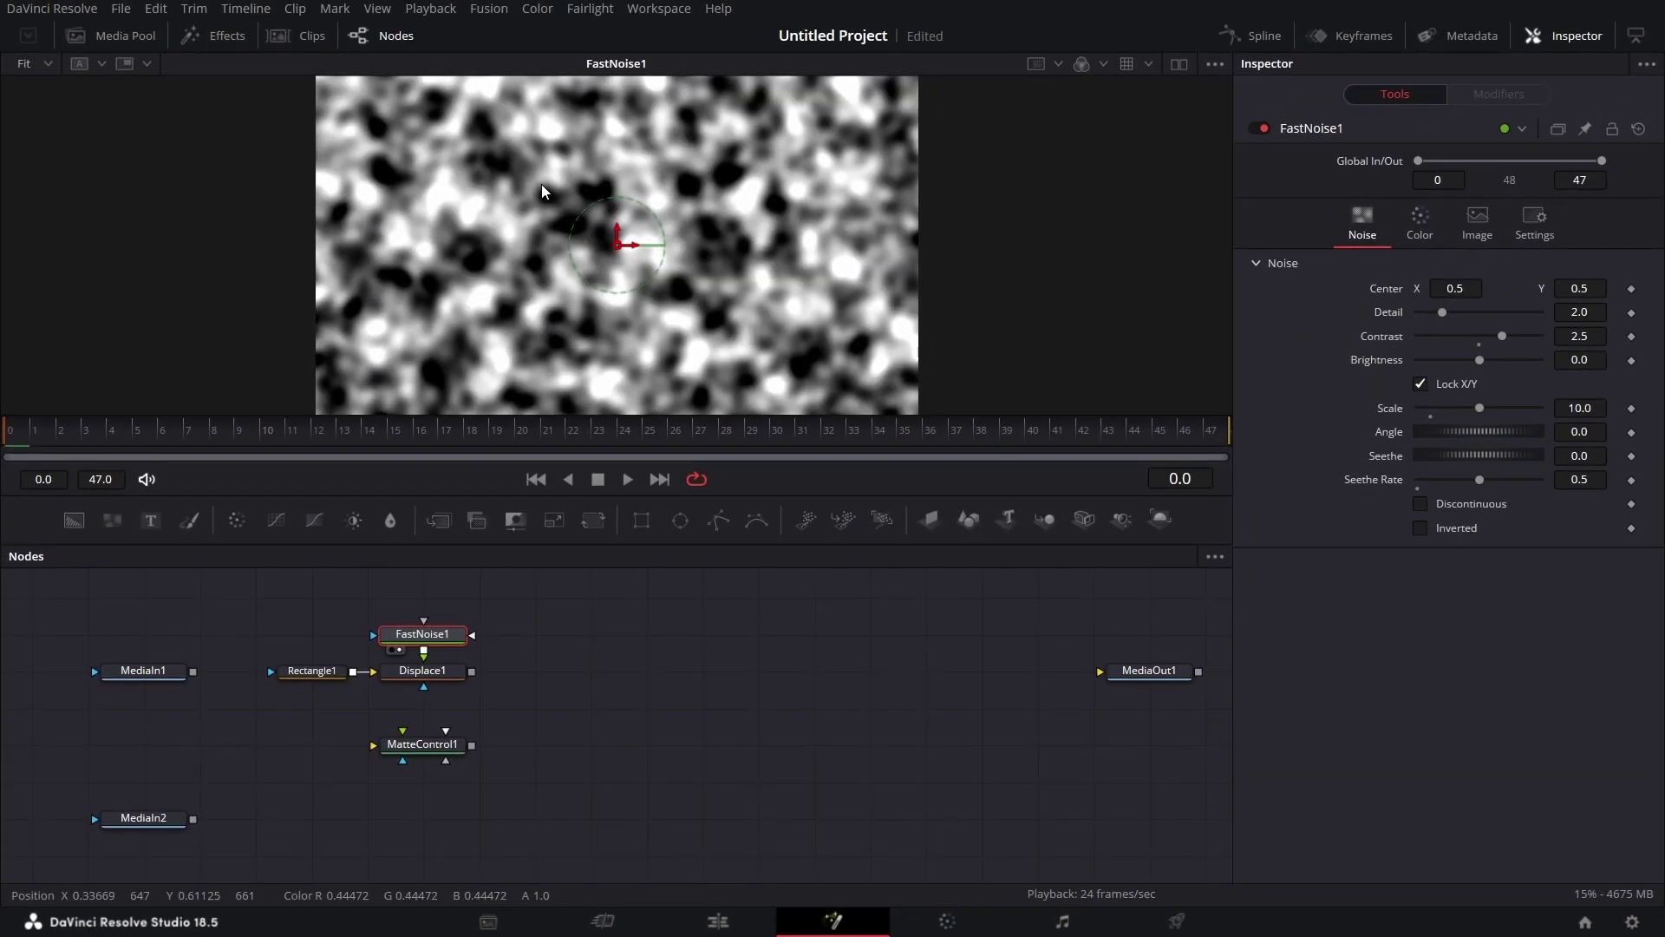
- View Displace1, test Rectangle1's Center offset, then drive Center with a Vector Result modifier
left_click_drag(453, 685, 657, 310)
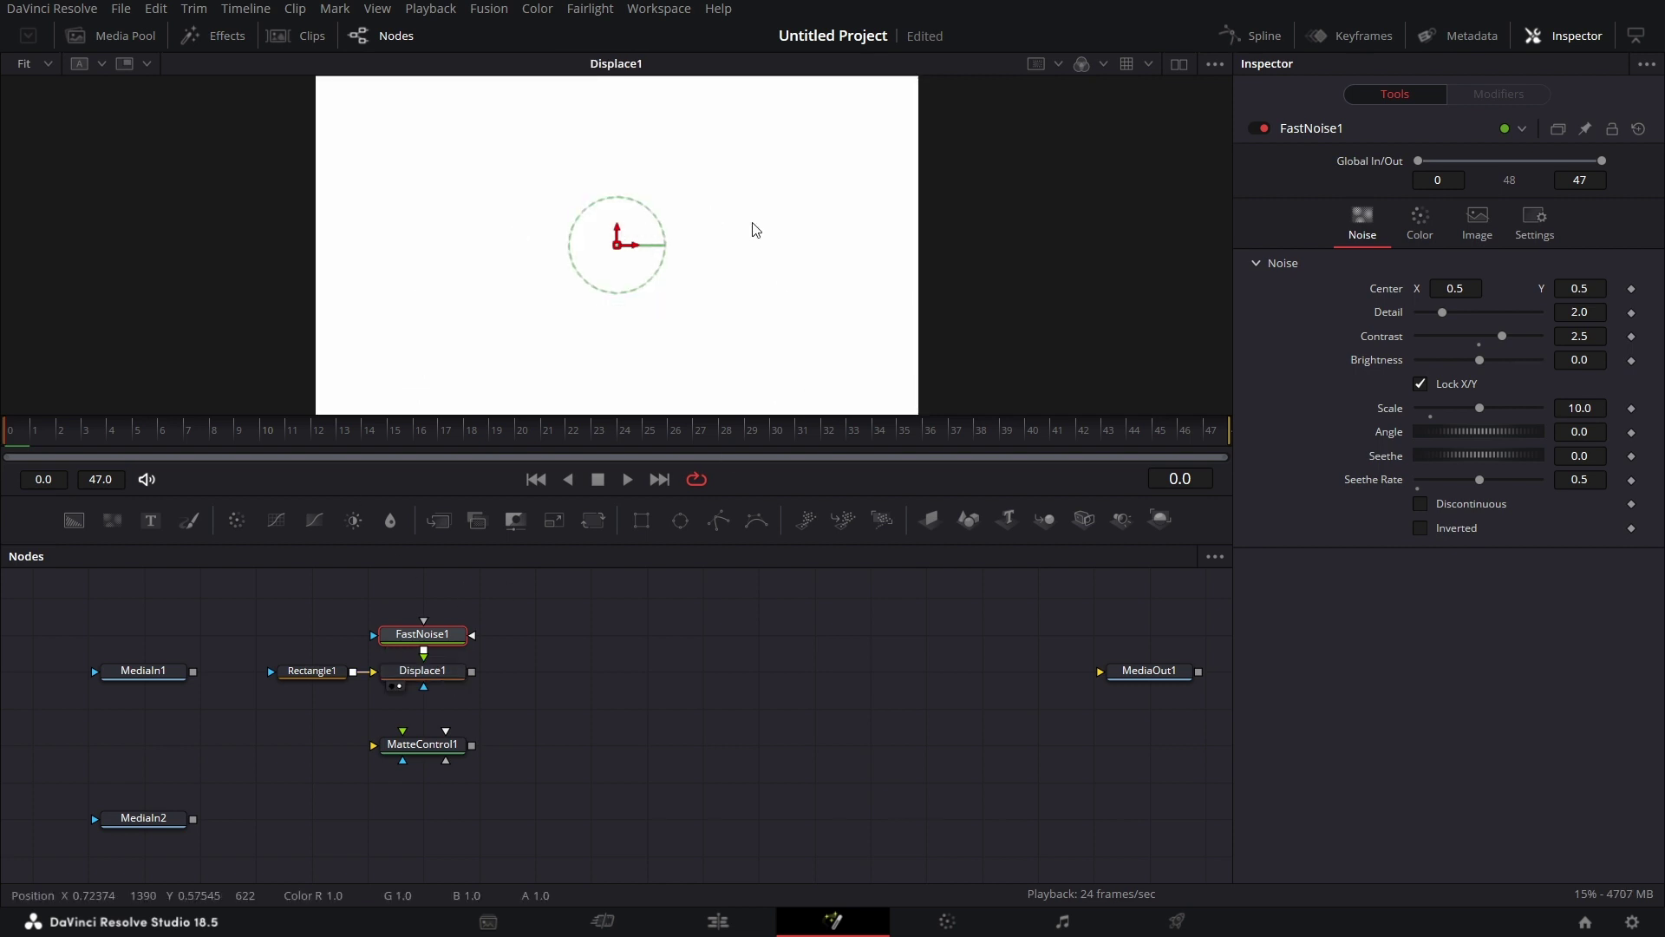
left_click(327, 679)
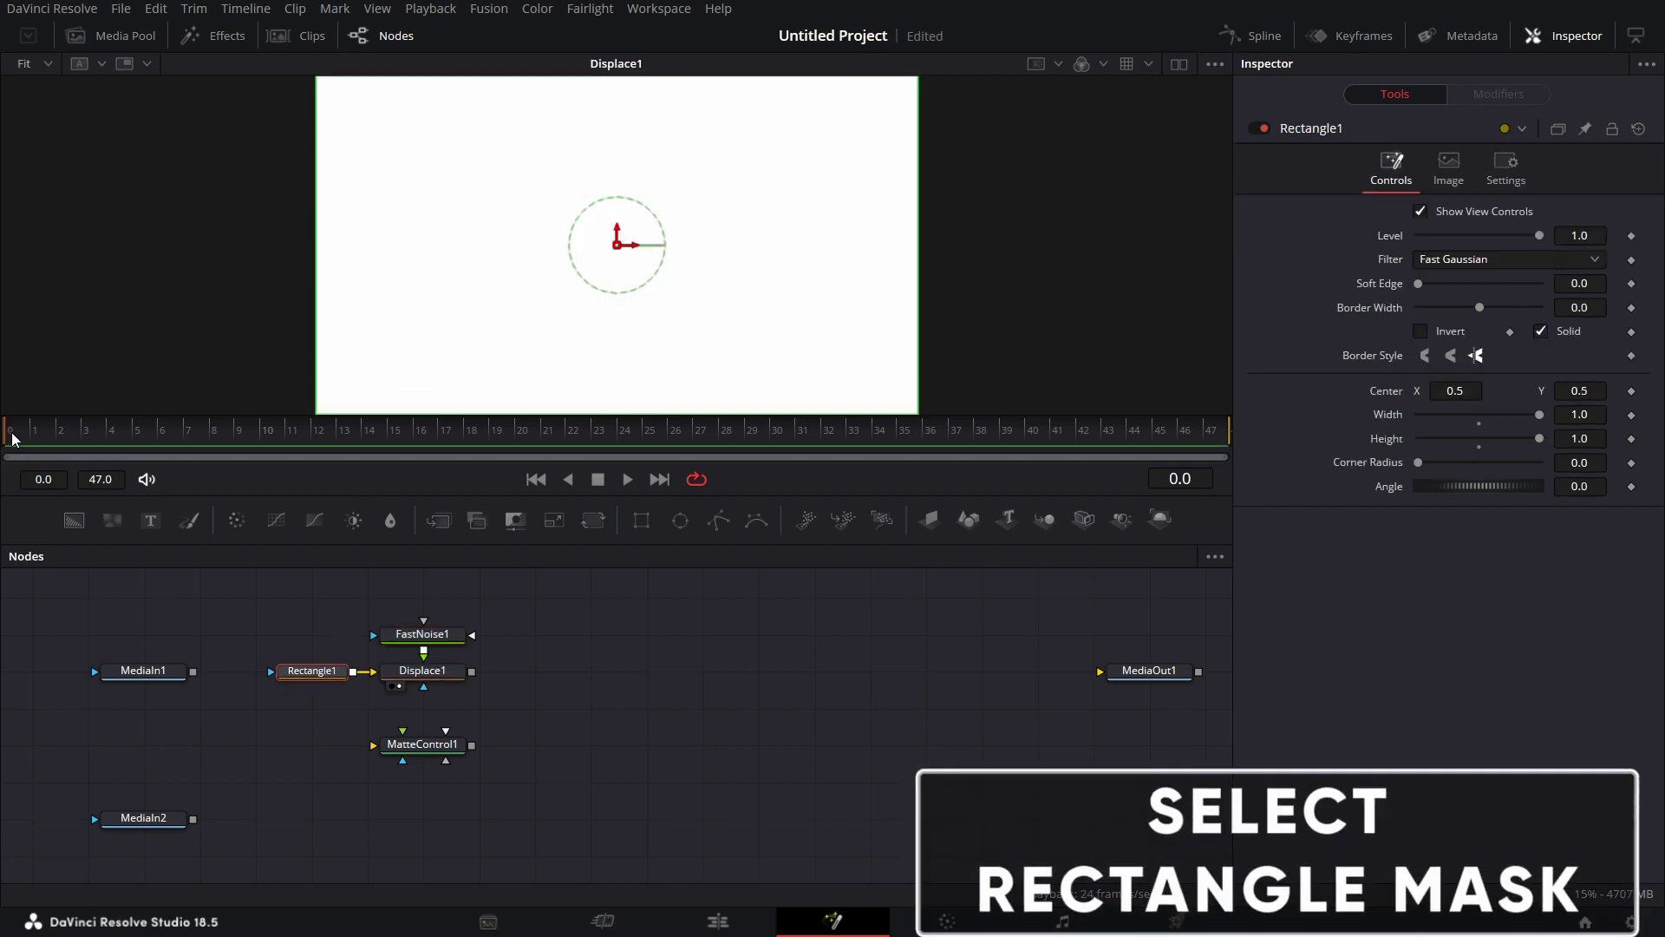
left_click_drag(1446, 407, 1511, 407)
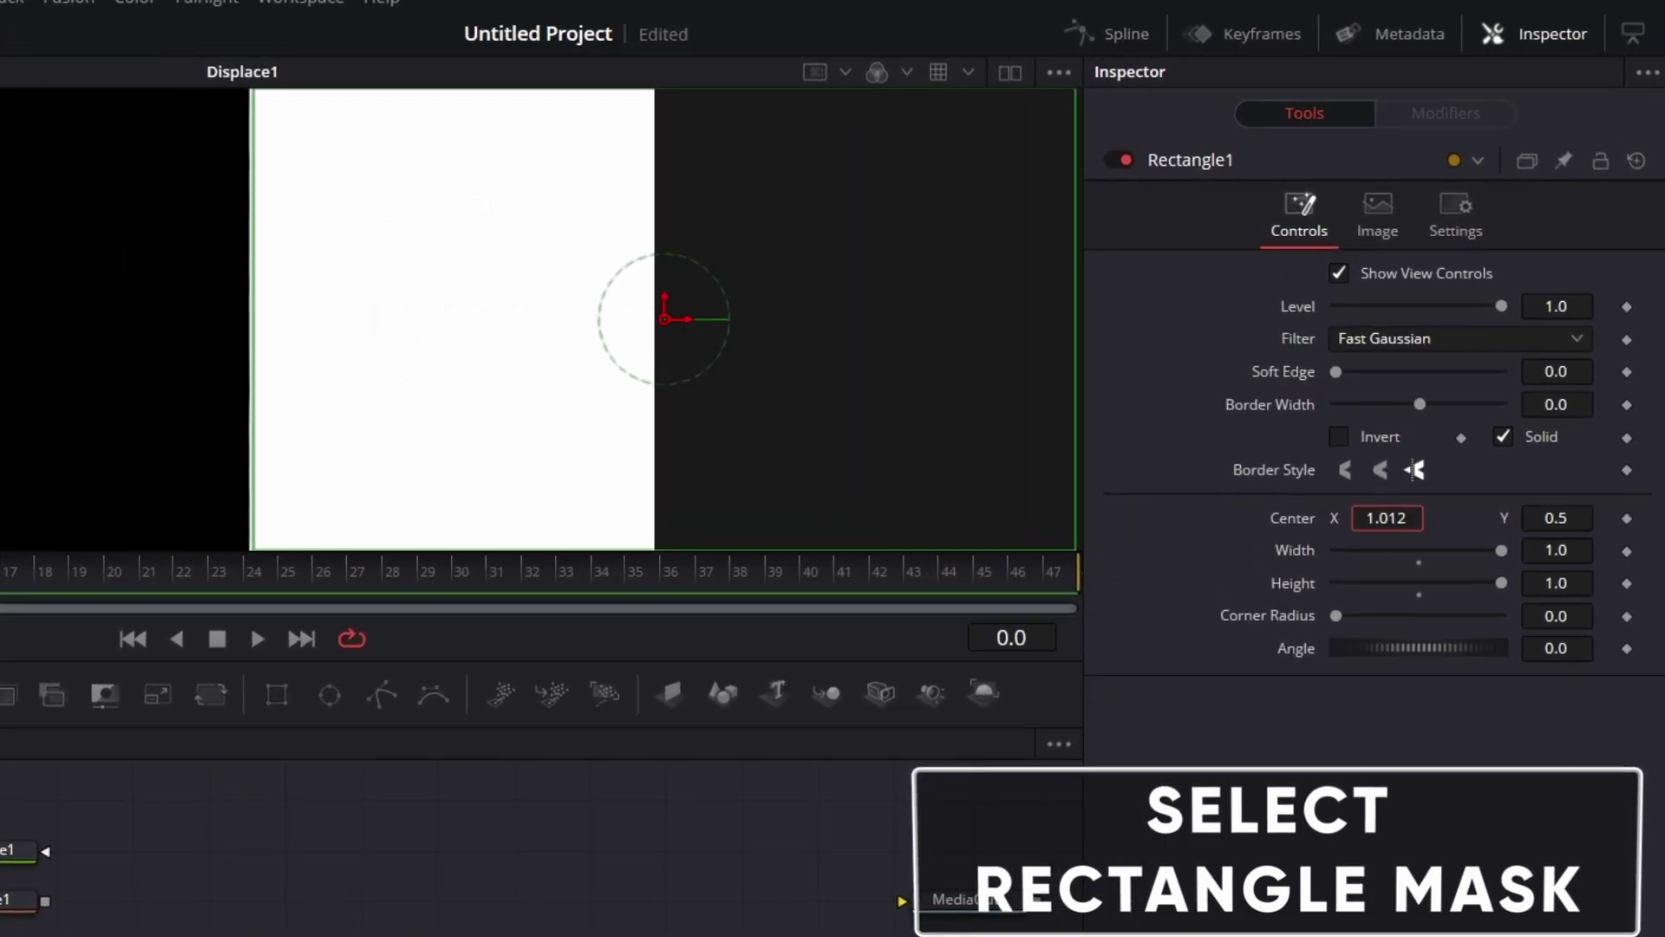
left_click_drag(1387, 518, 1353, 518)
right_click(1287, 517)
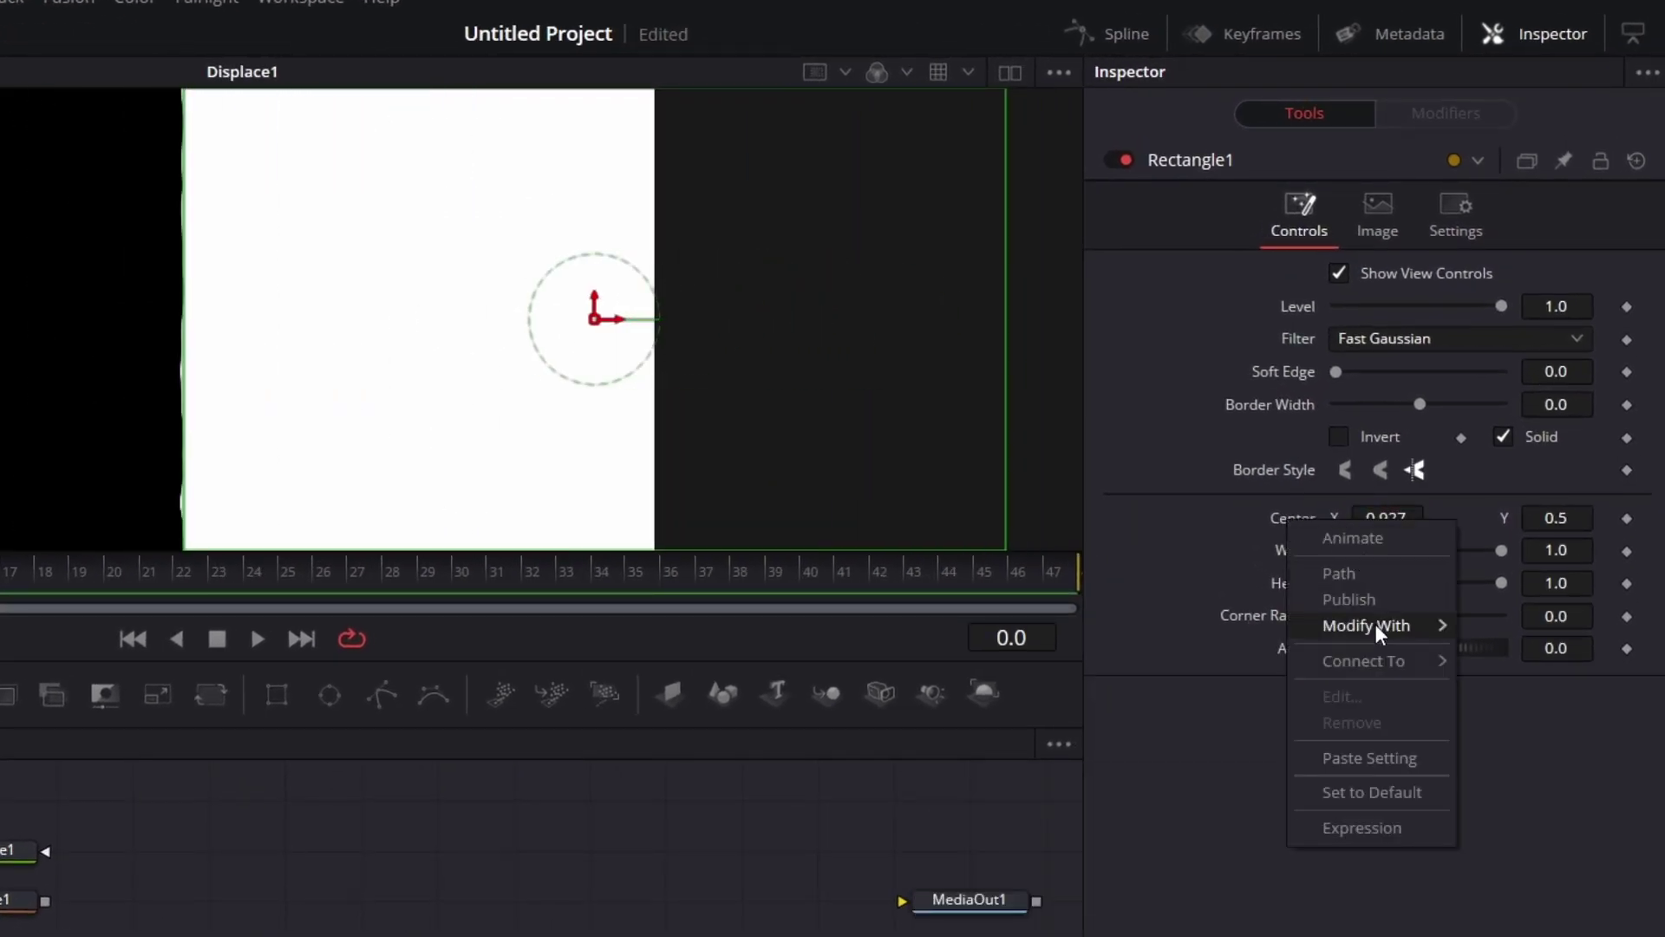
mouse_move(1376, 622)
left_click(1164, 834)
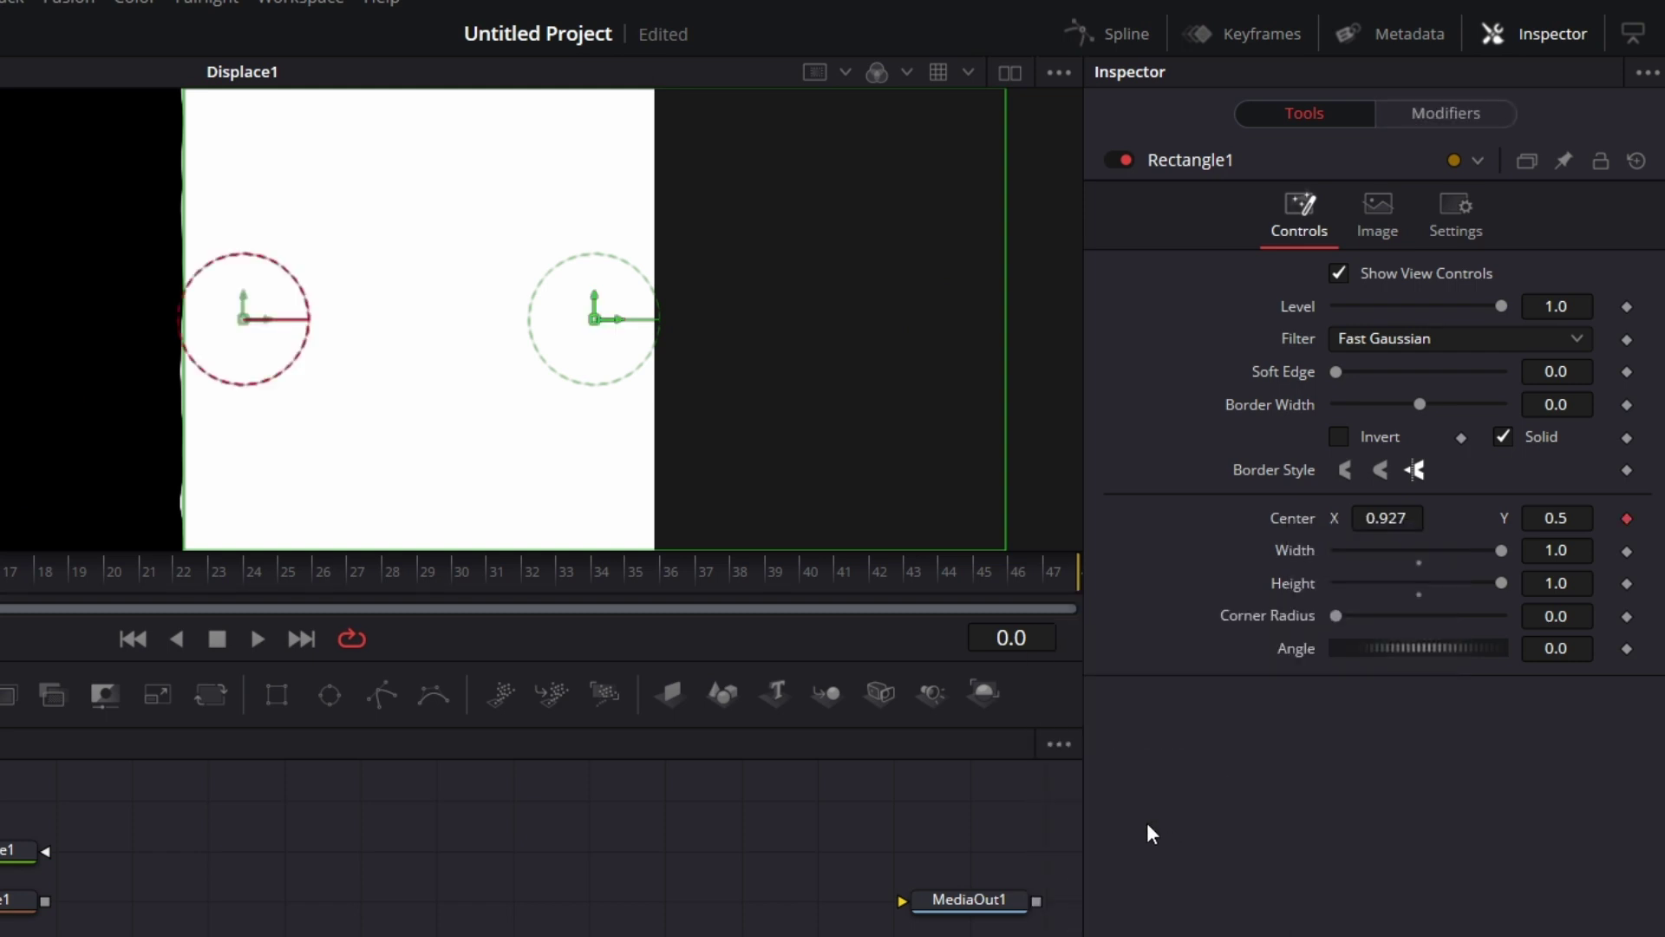
- Add an Anim Curves modifier to the vector modifier's Distance
left_click(1458, 122)
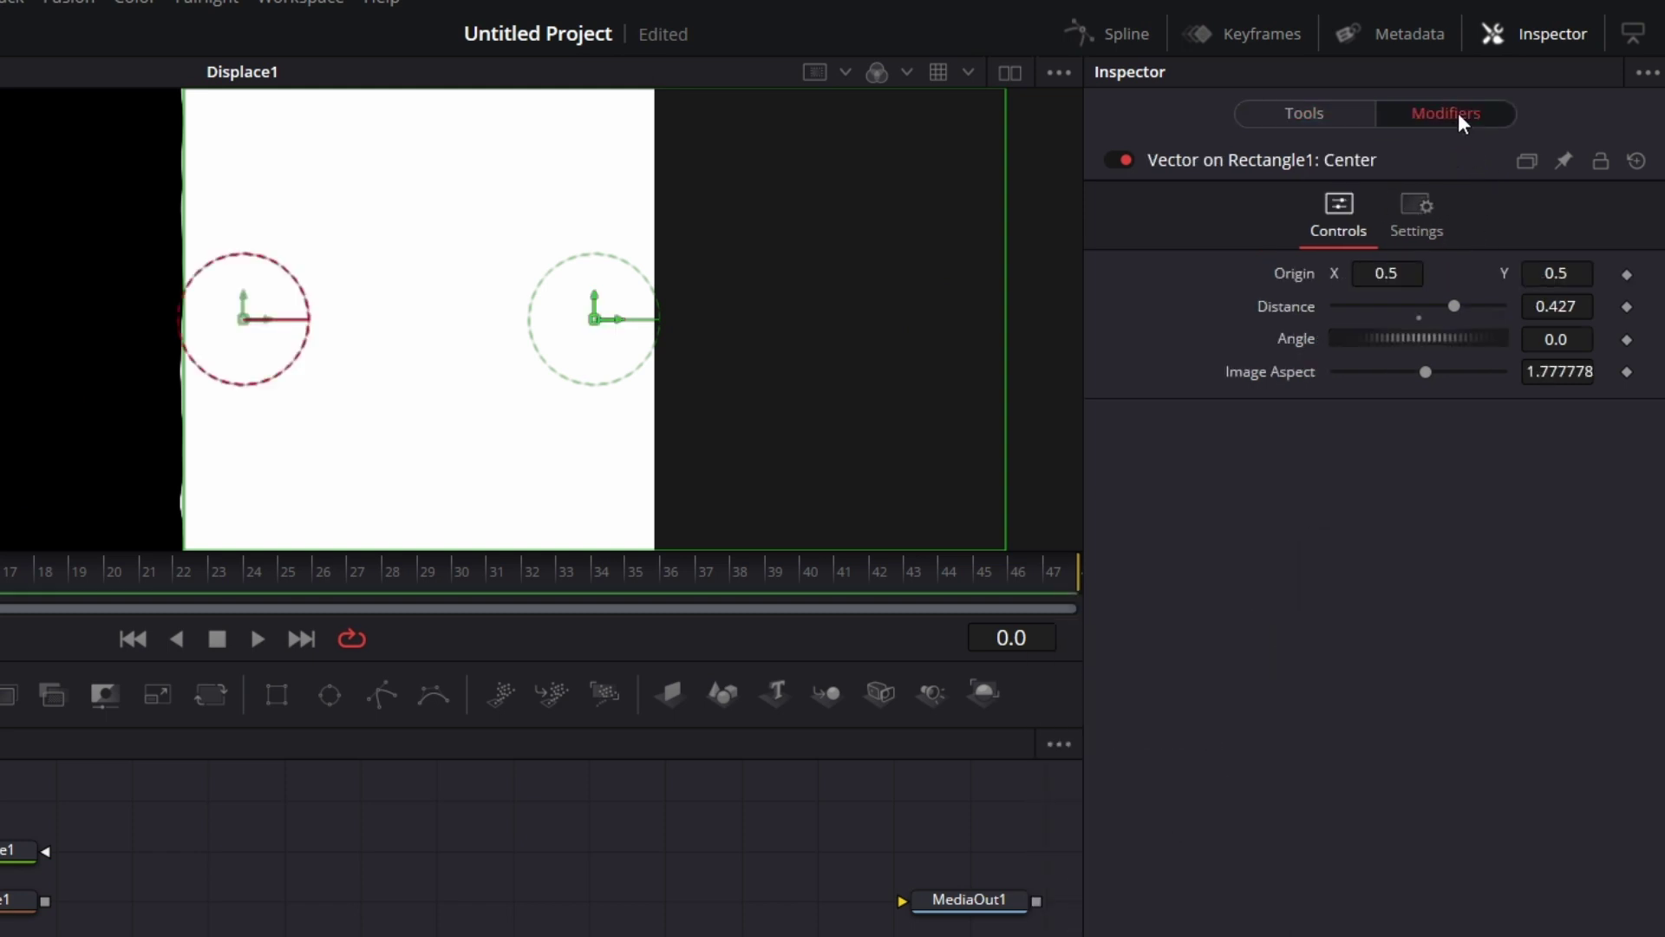
right_click(1285, 312)
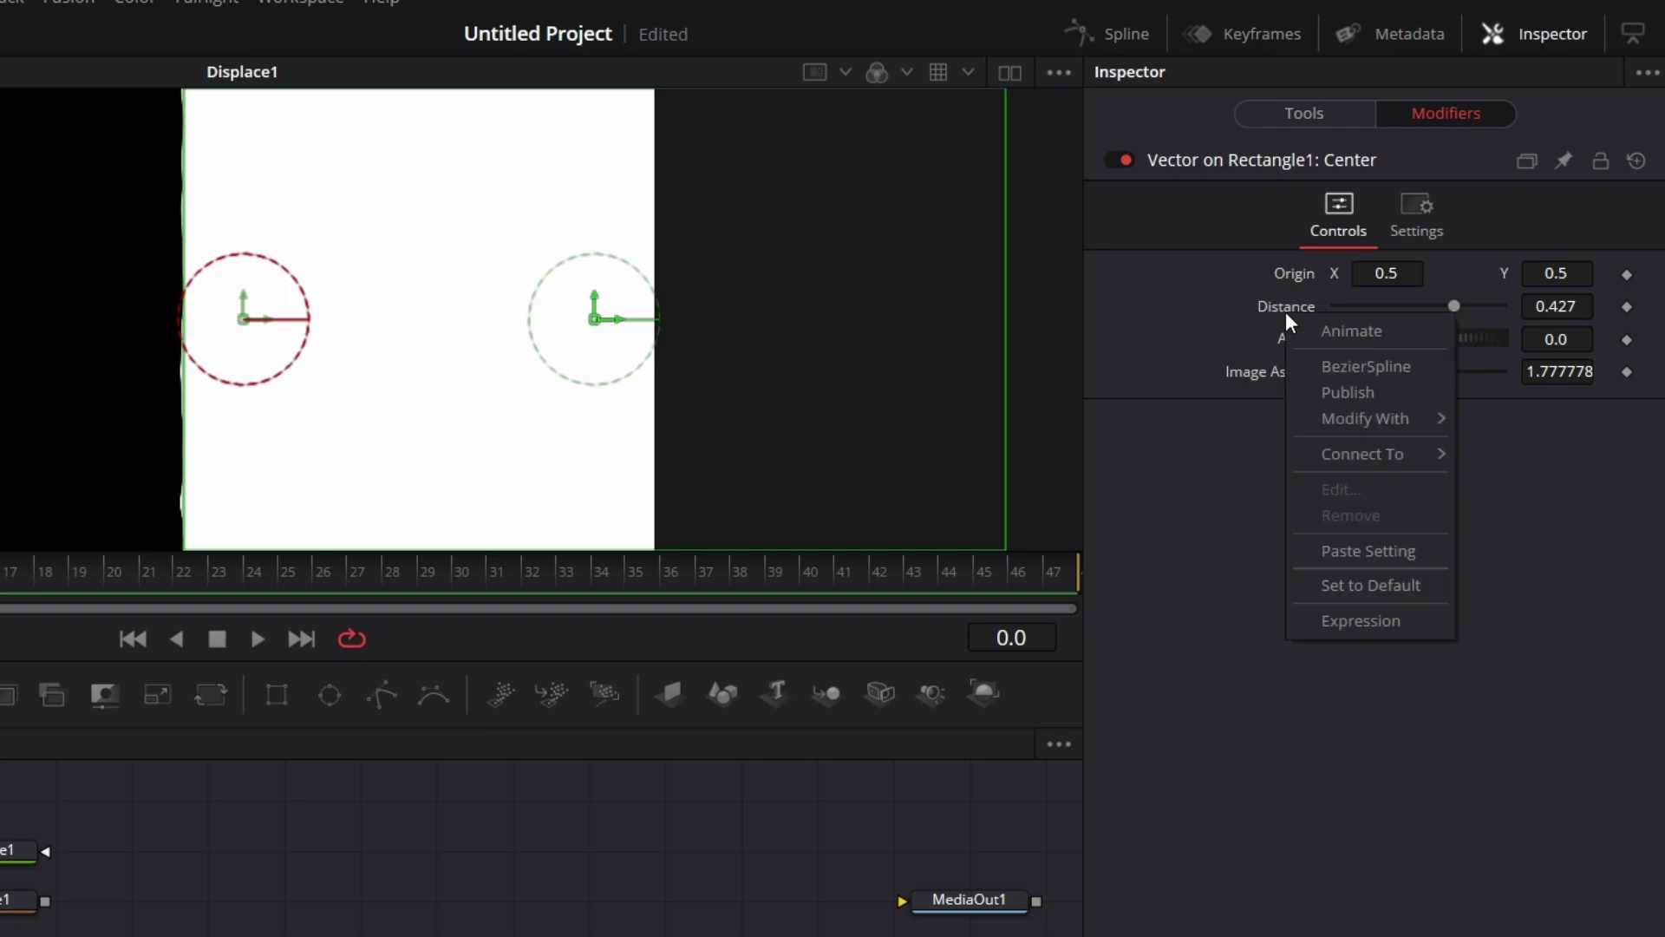
mouse_move(1375, 425)
left_click(1188, 419)
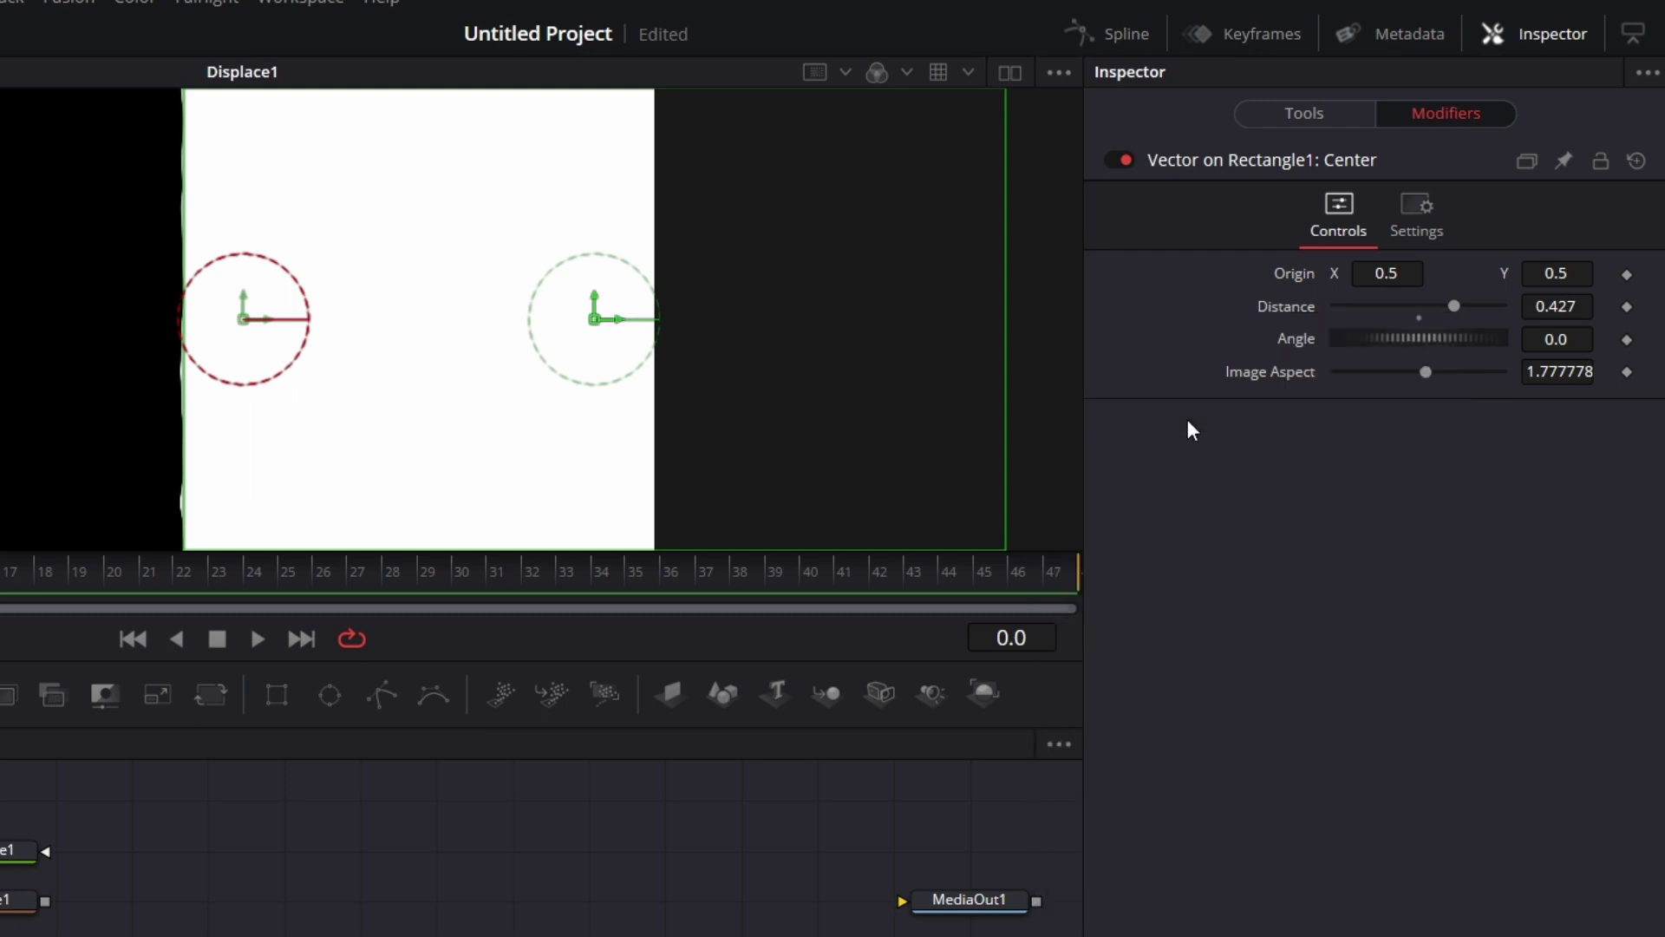
- Give the Anim Curves an Easing curve with Sine in and out and Time Scale 1.1, then preview
left_click(1443, 378)
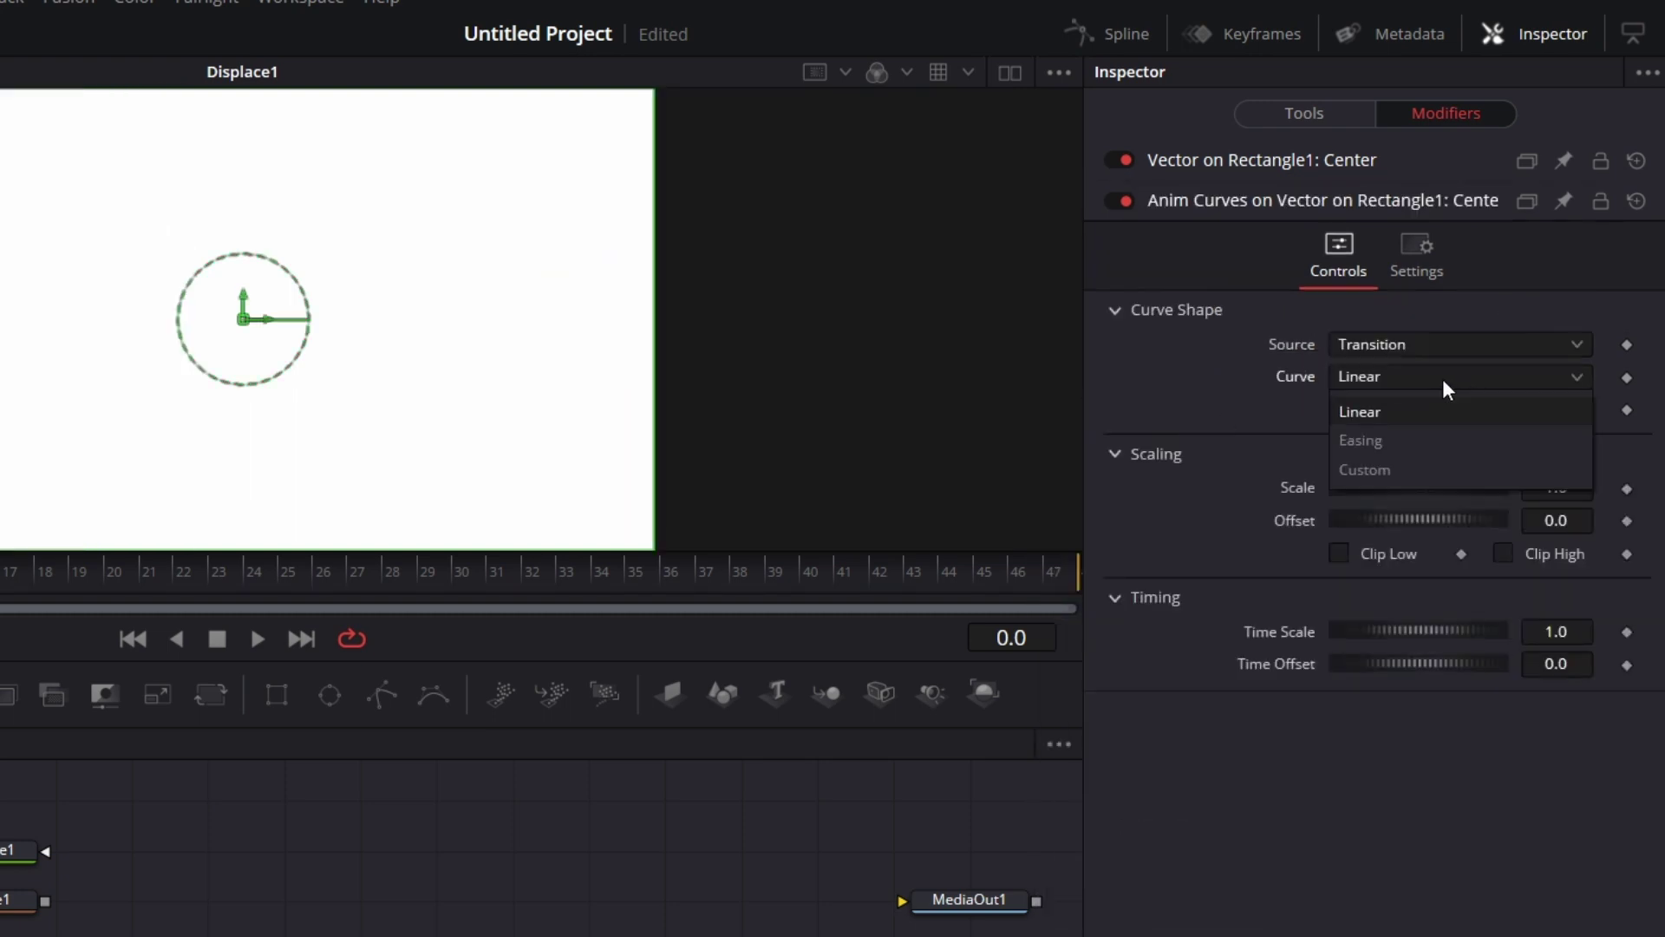
left_click(1396, 440)
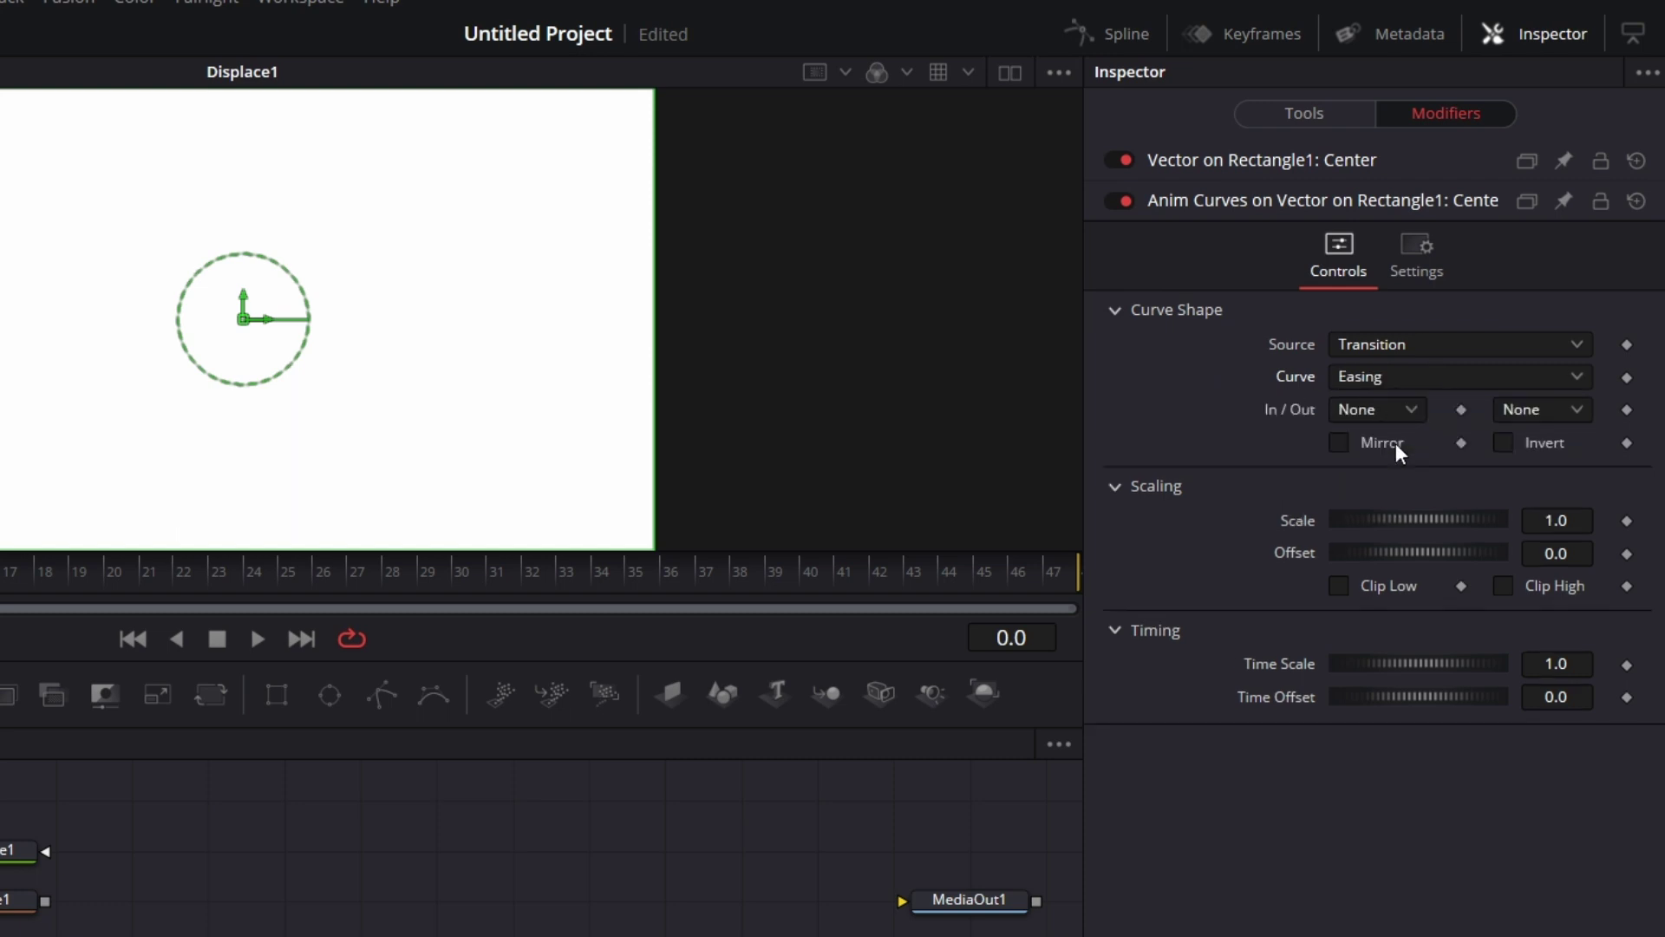
left_click(1412, 412)
left_click(1386, 472)
left_click(1539, 407)
left_click(1526, 474)
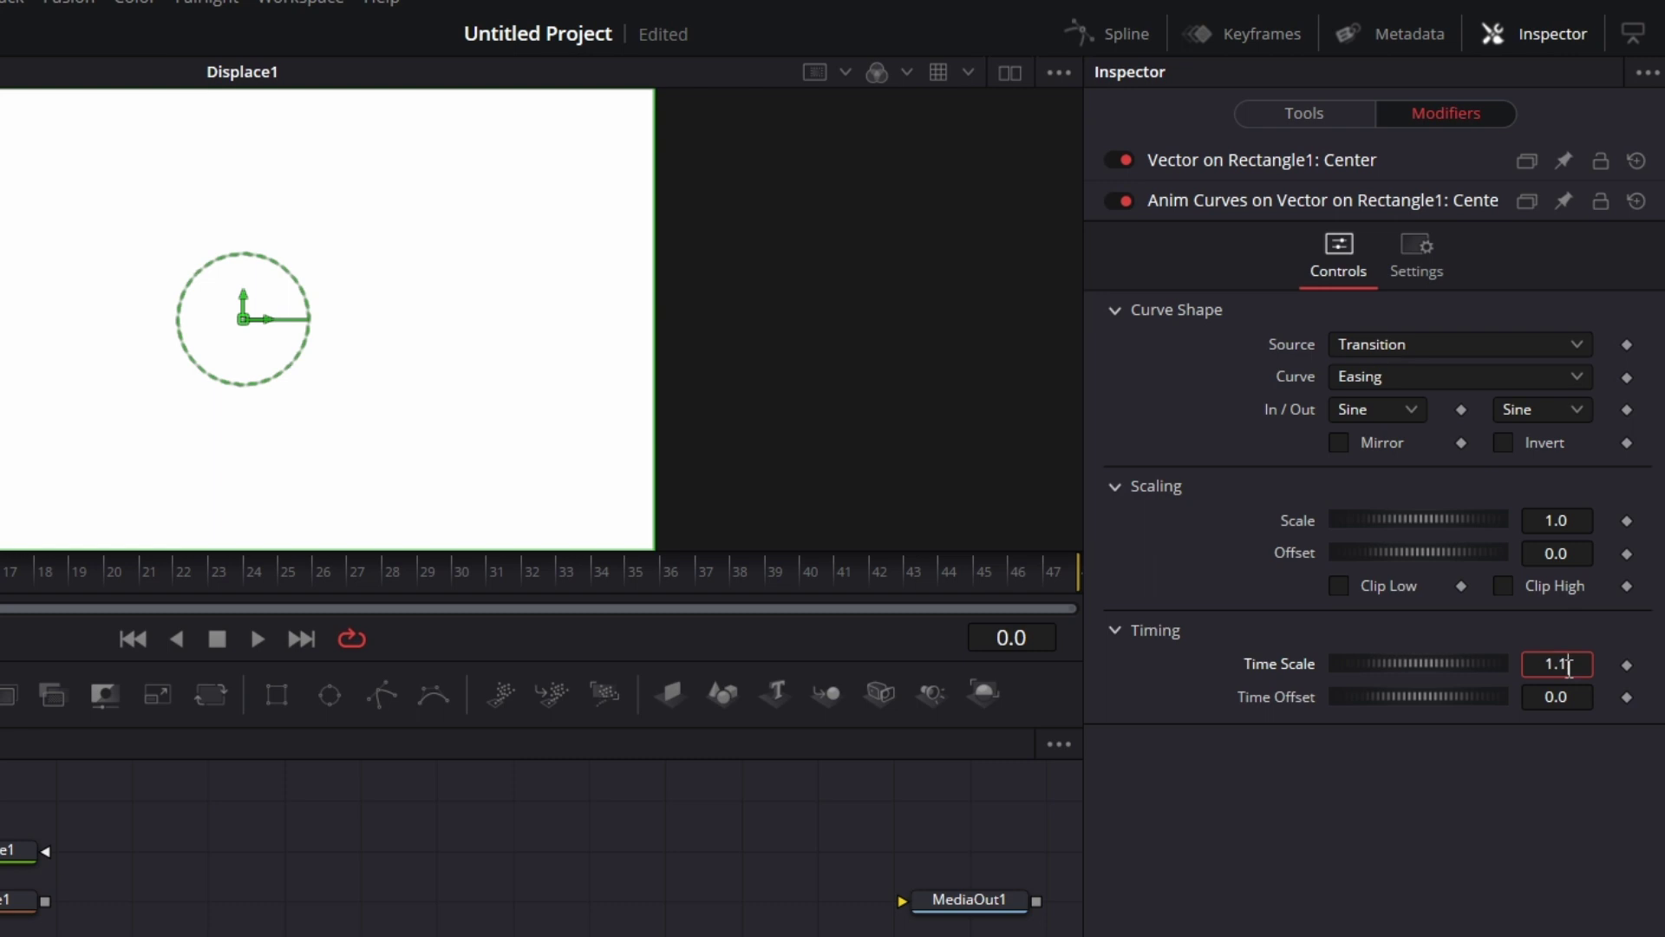
left_click(1569, 665)
type("1.1")
key("Tab")
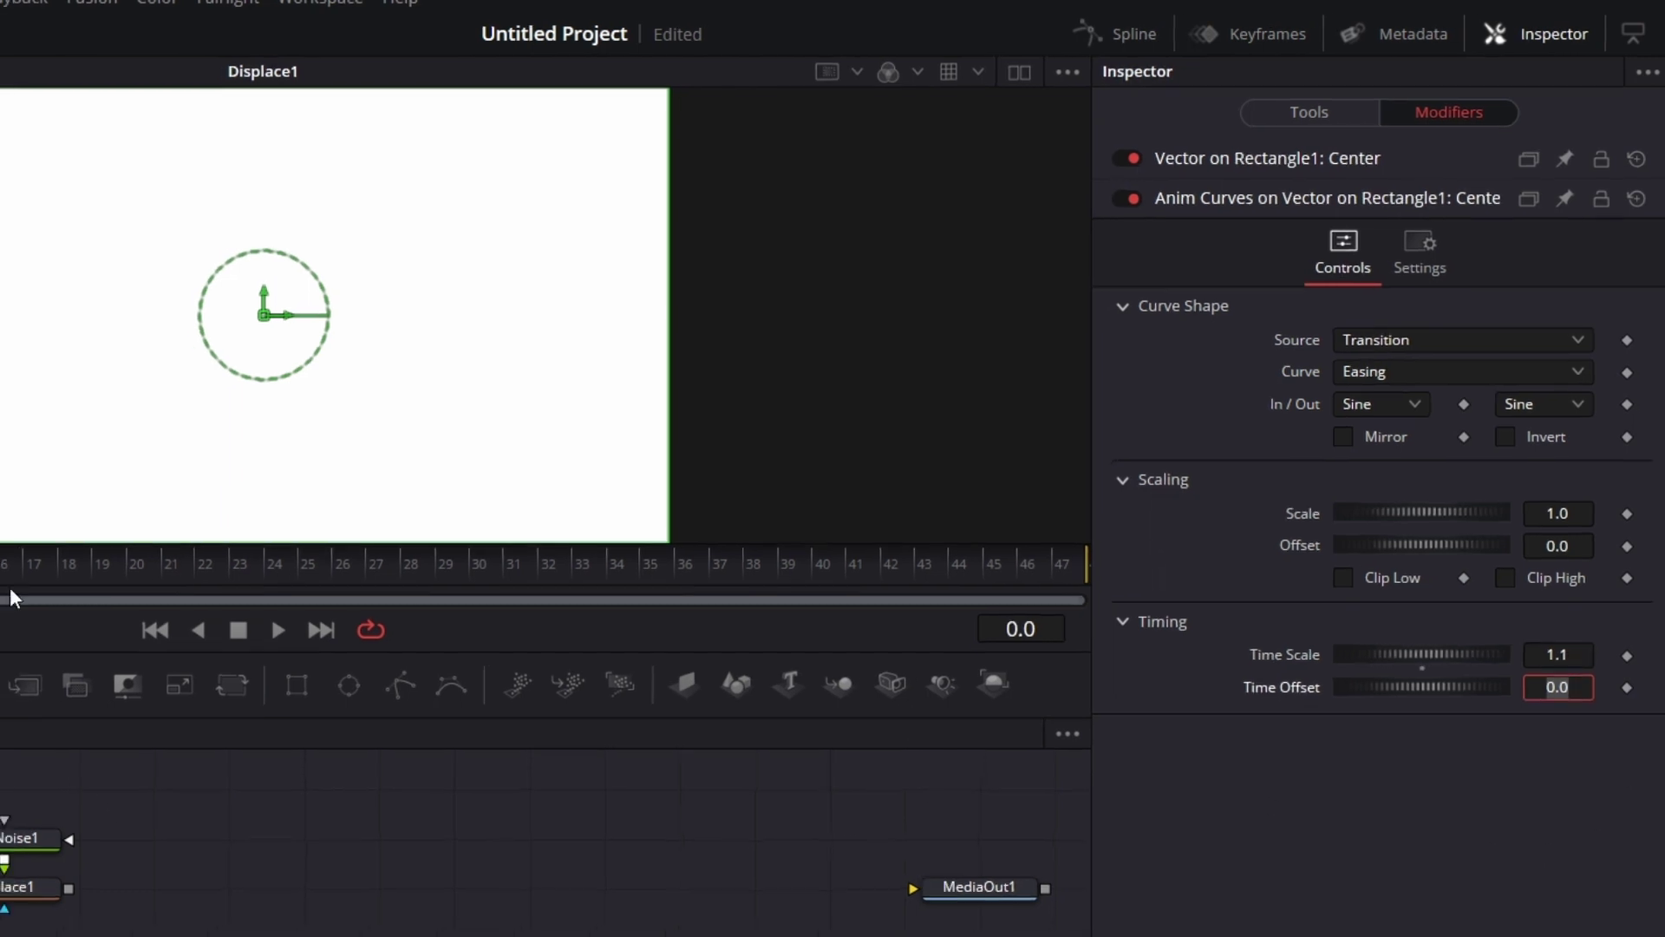
key("space")
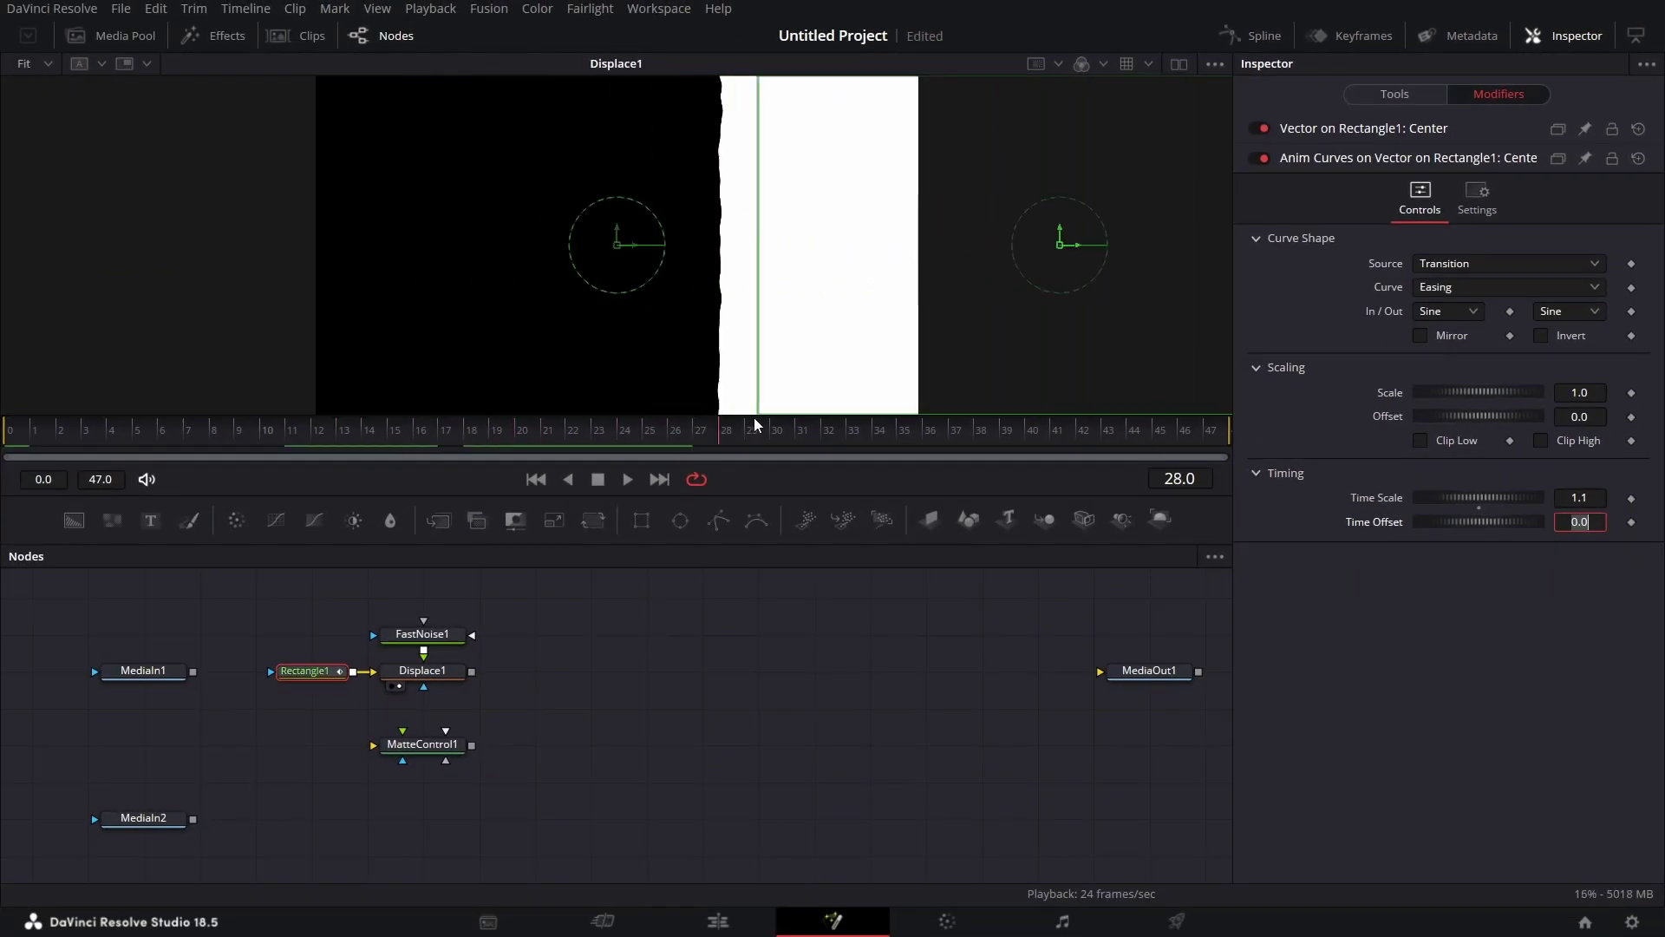
left_click_drag(753, 418, 996, 447)
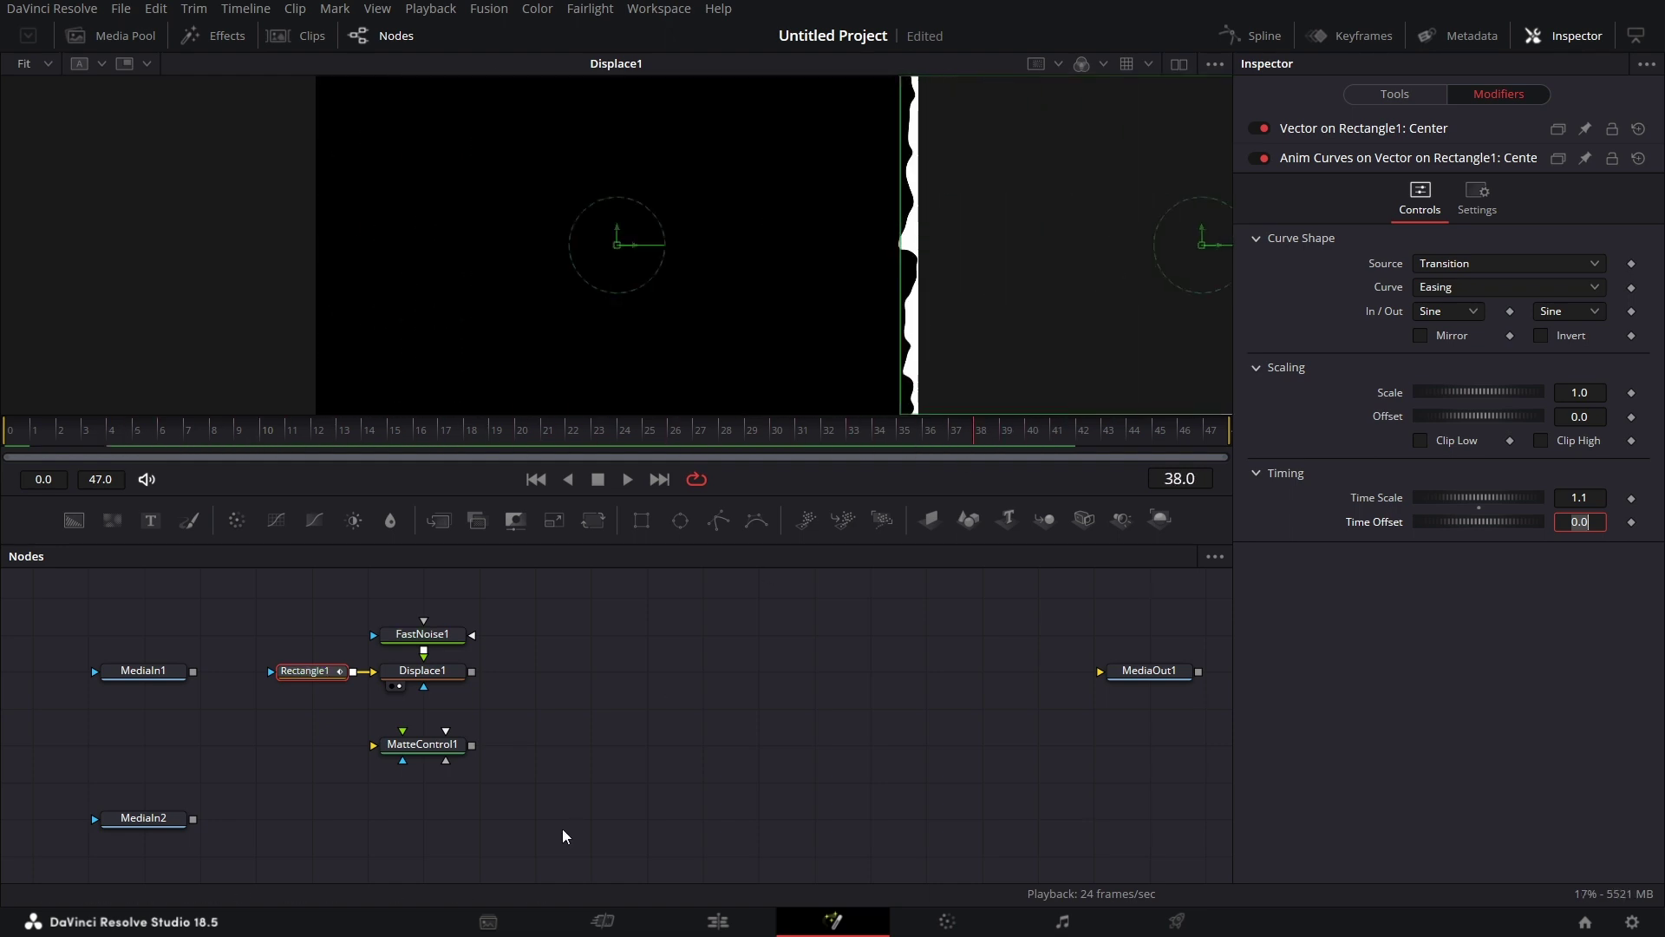
- Set Displace1 to XY type with X Refraction 0.1 and replay from the start
left_click(450, 675)
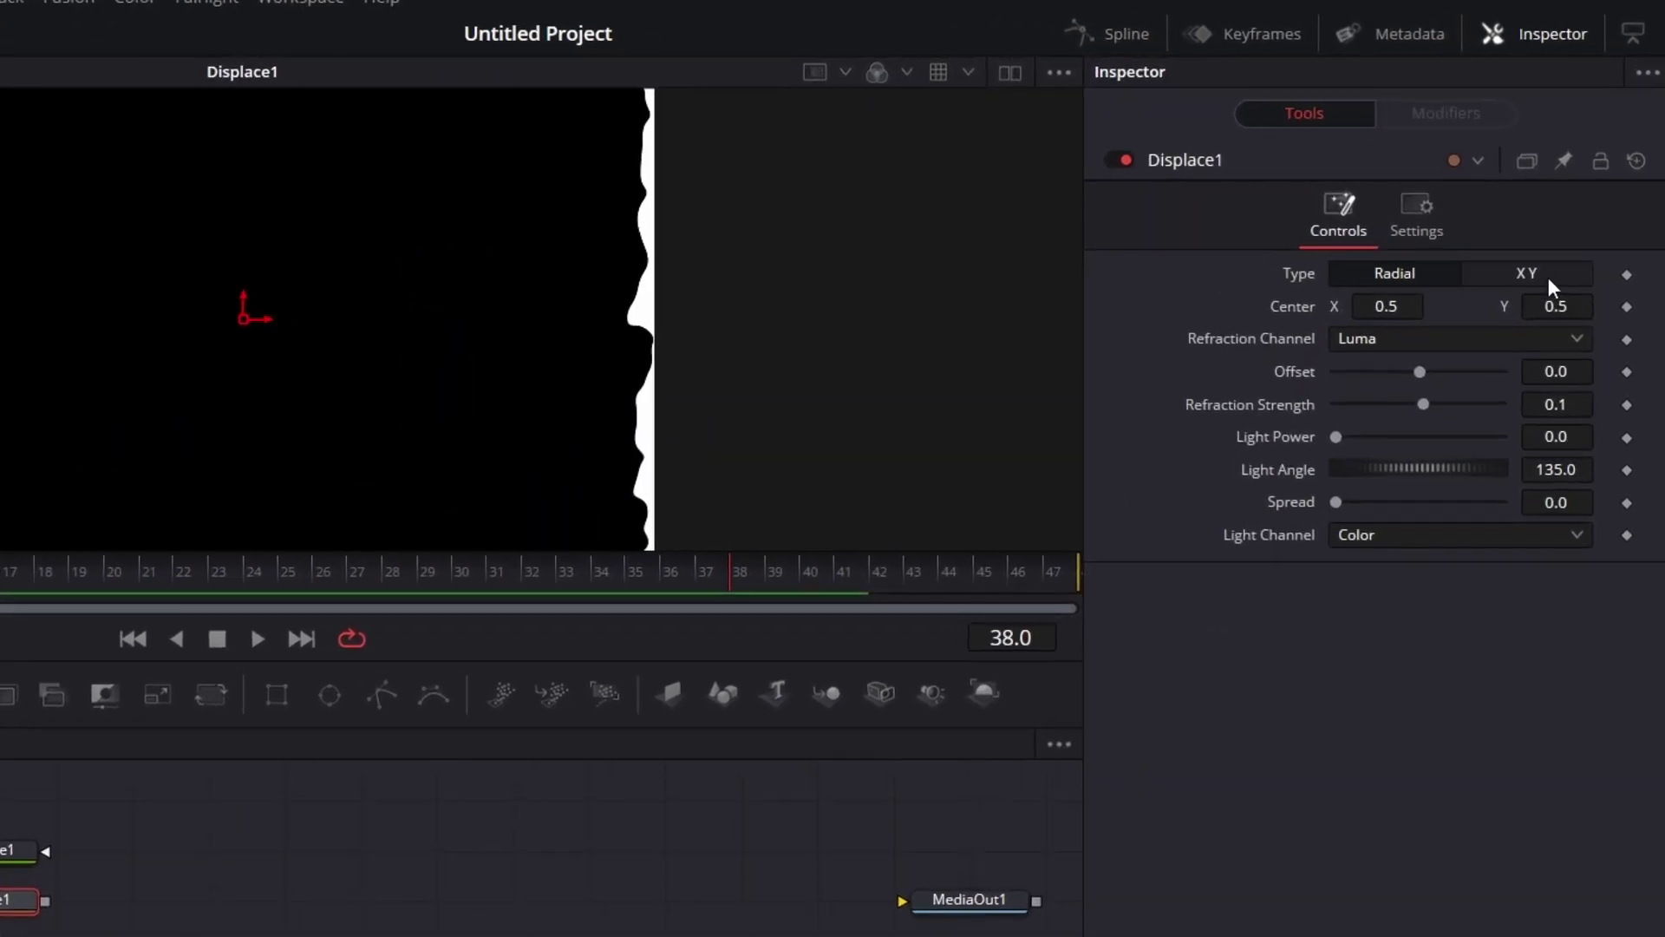
left_click(1547, 274)
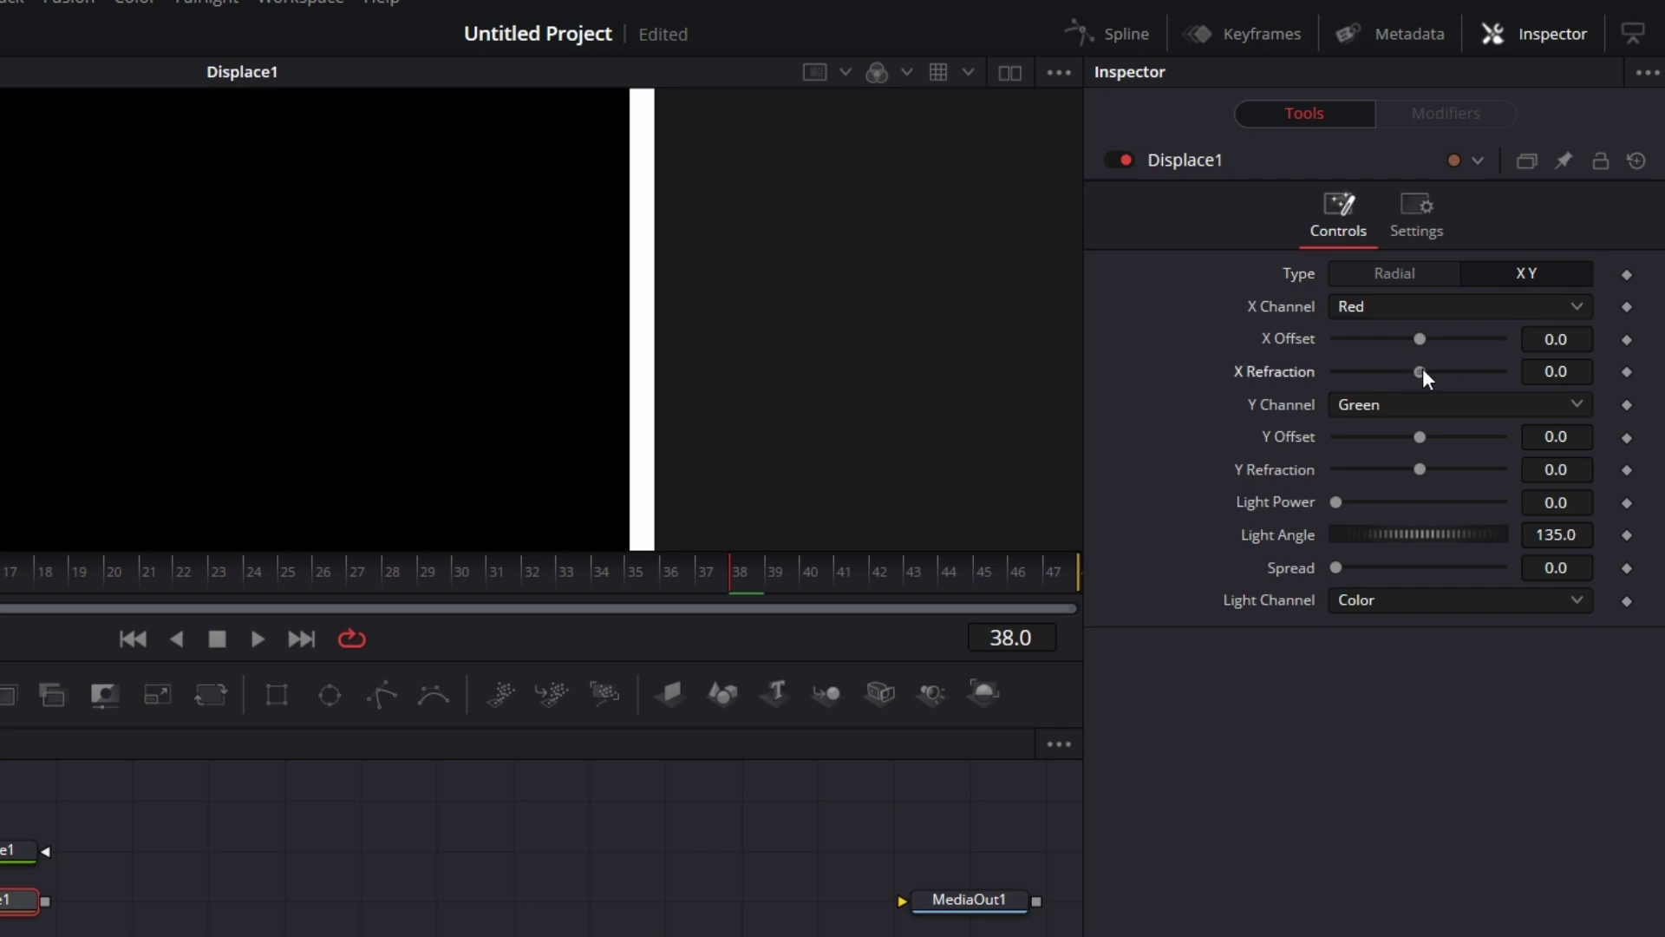
left_click_drag(1421, 371, 1501, 372)
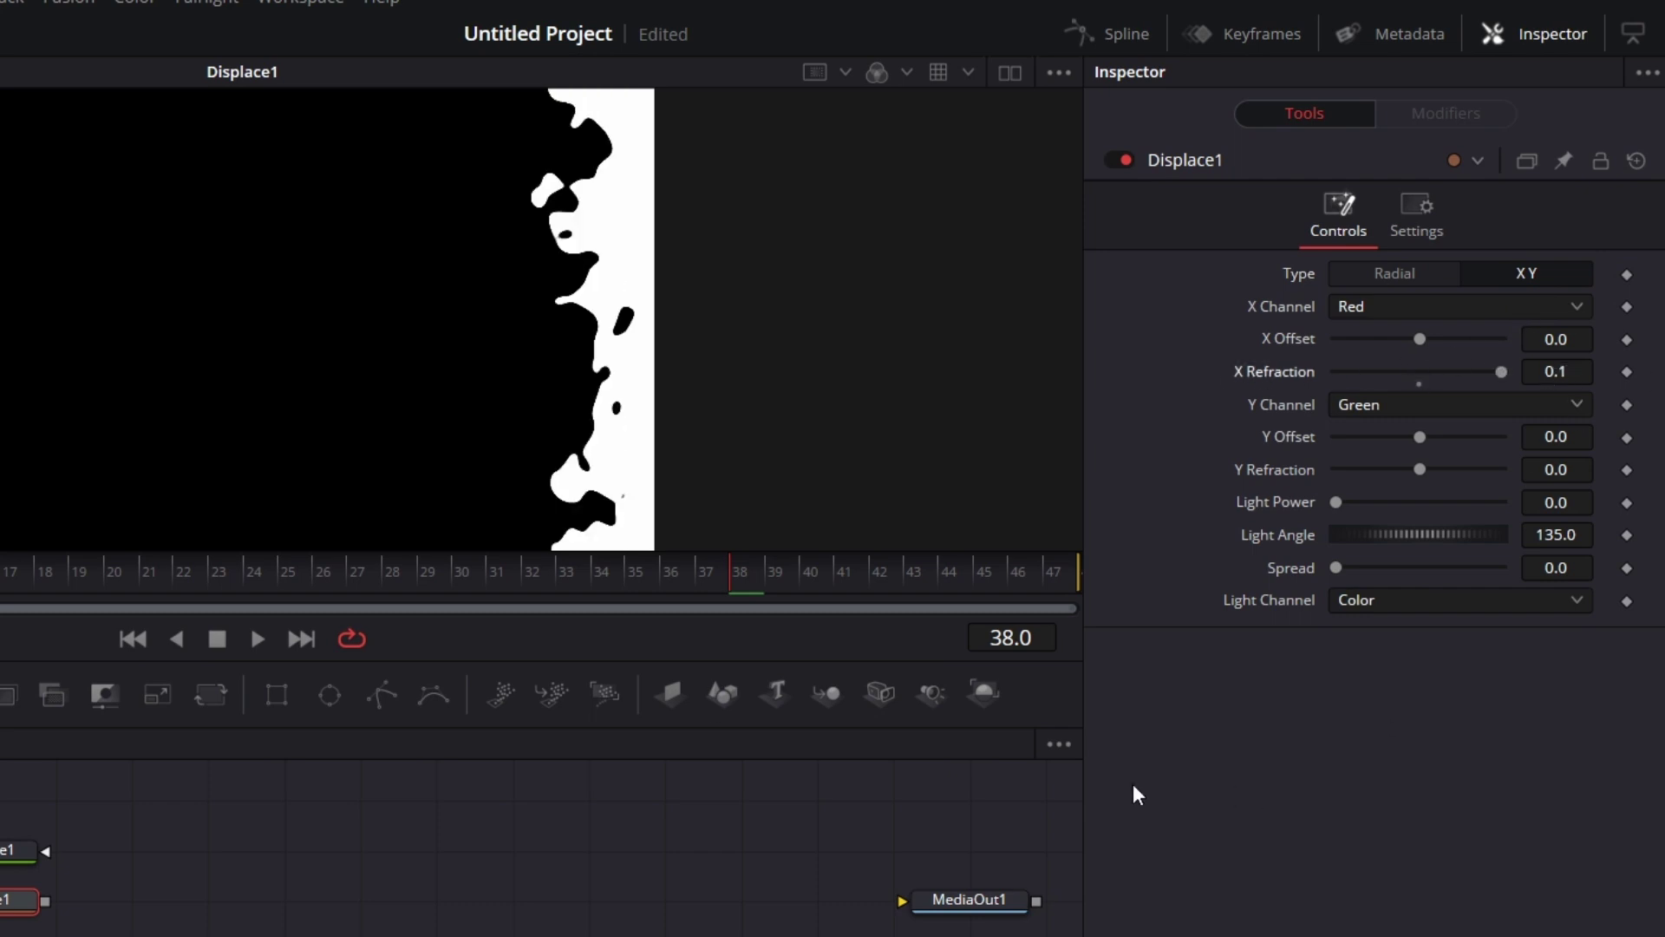
key("Home")
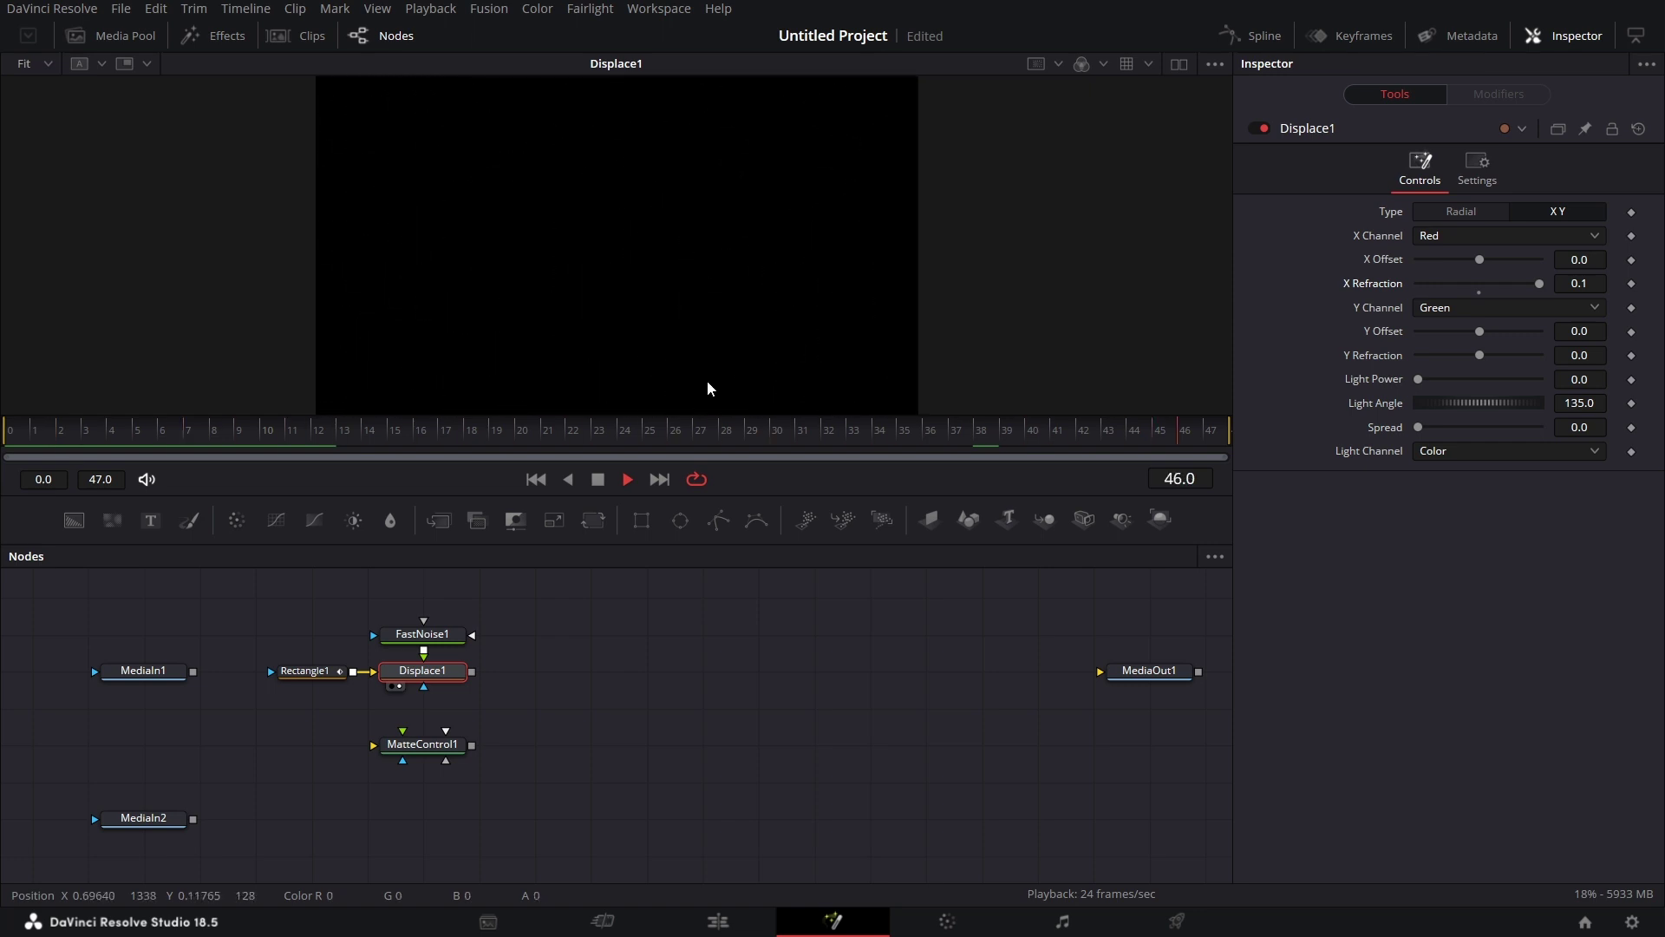
- Add Transform1 fed by Displace1 and set its Size to 2.1
left_click(595, 481)
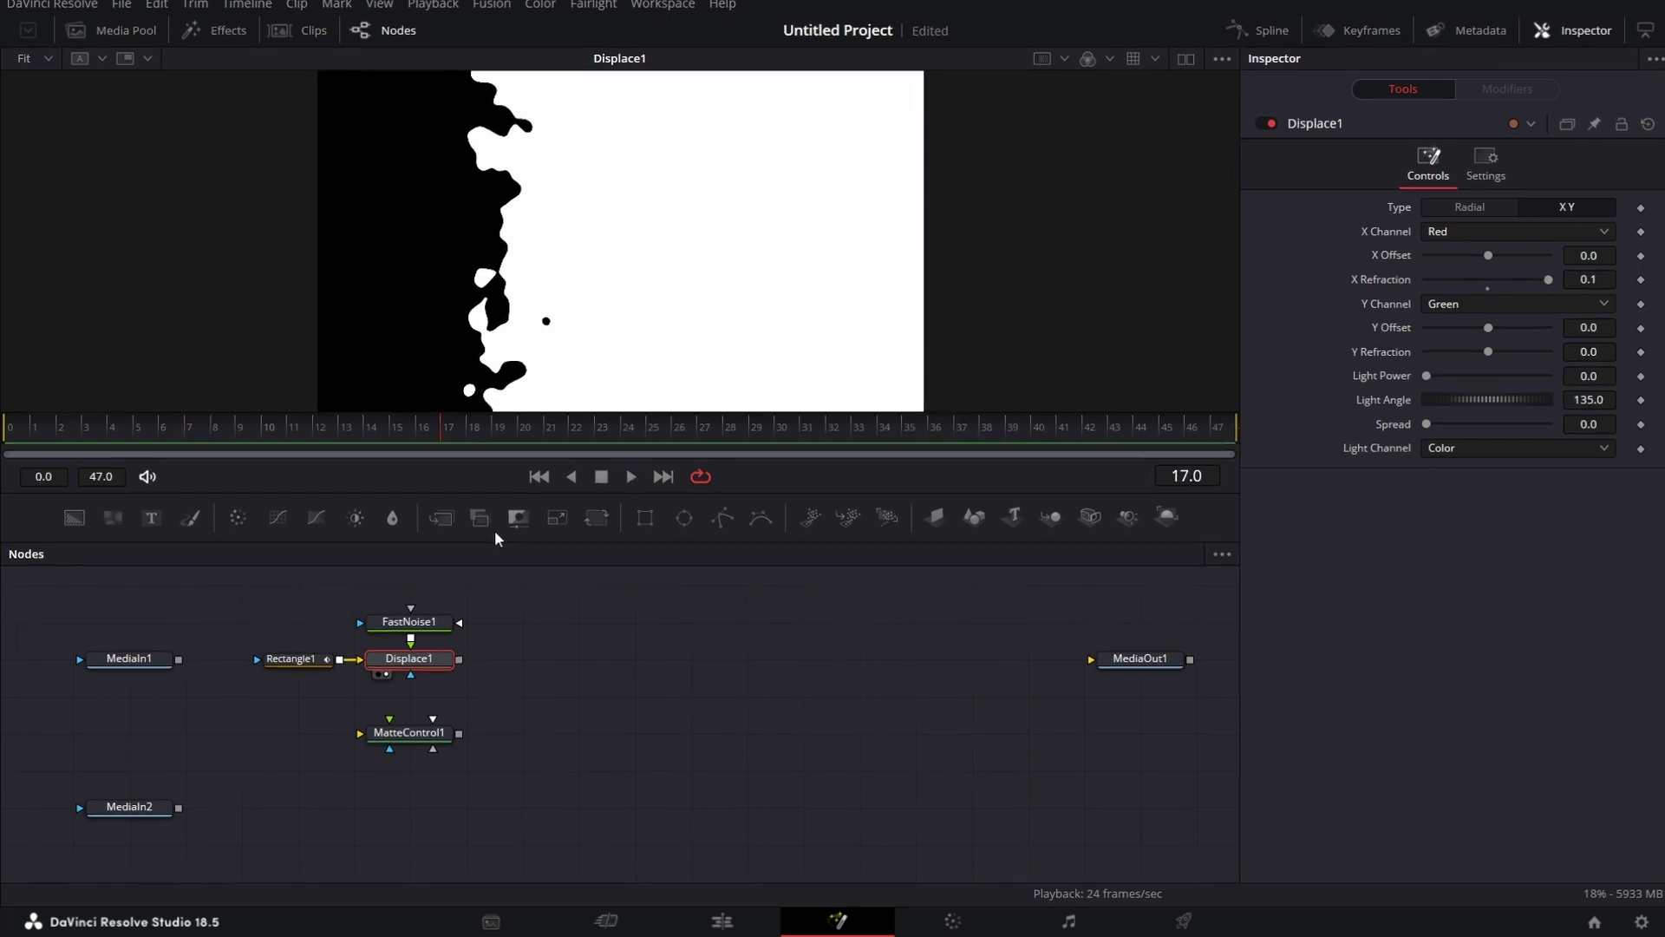
left_click_drag(595, 518, 550, 678)
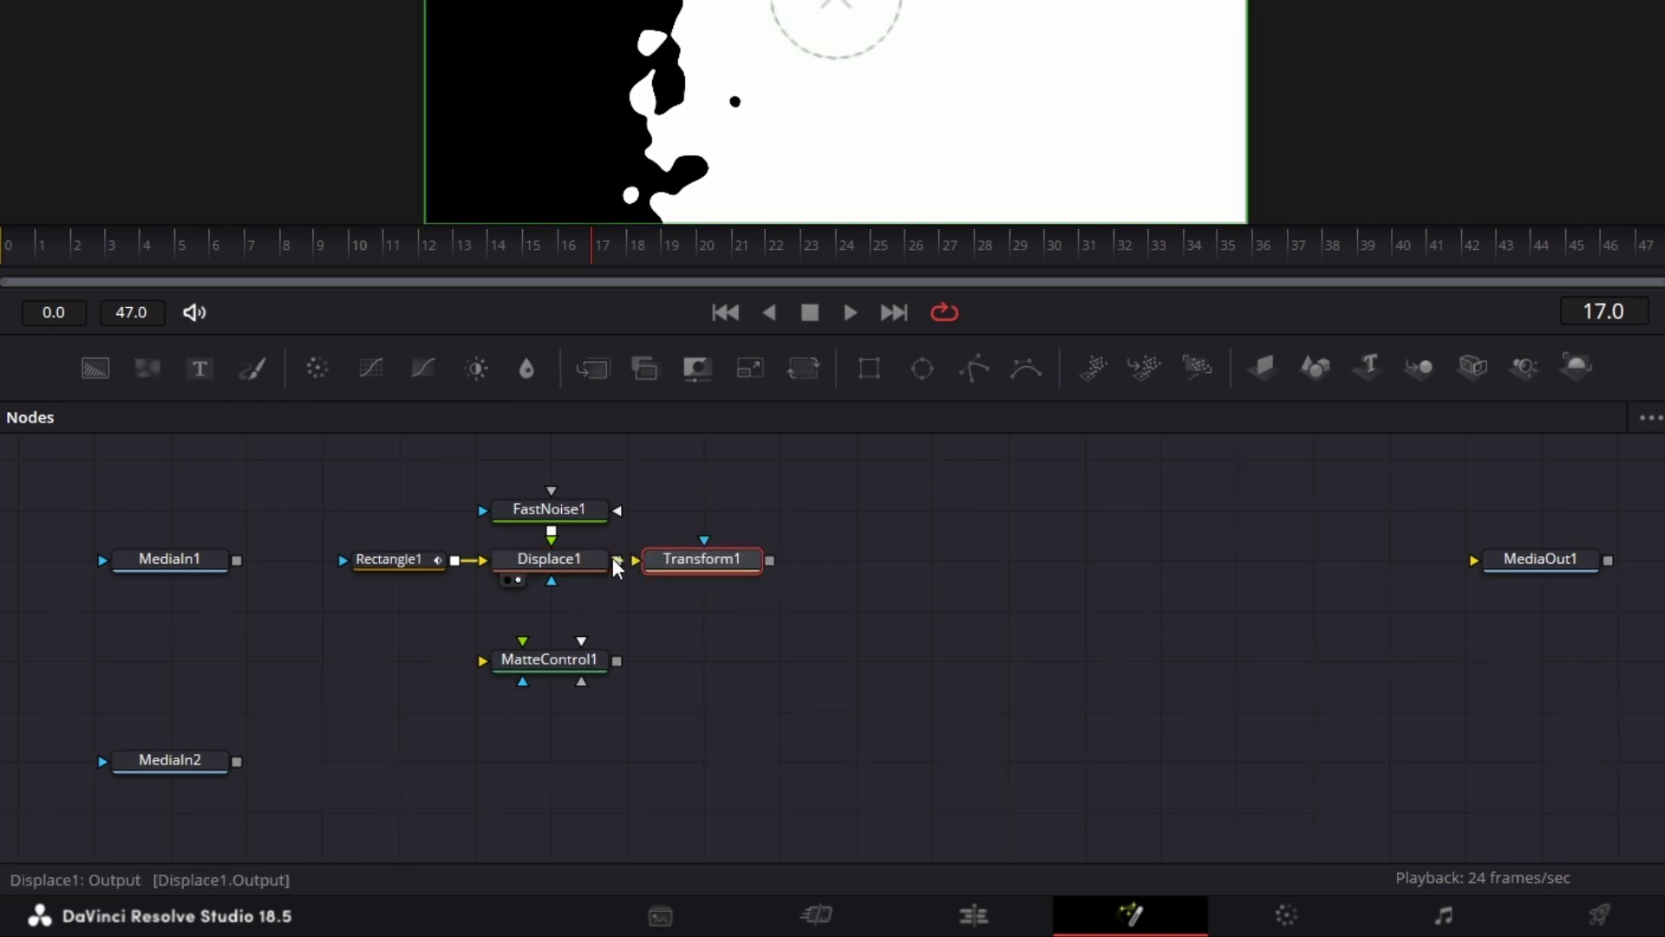
left_click_drag(618, 562, 637, 562)
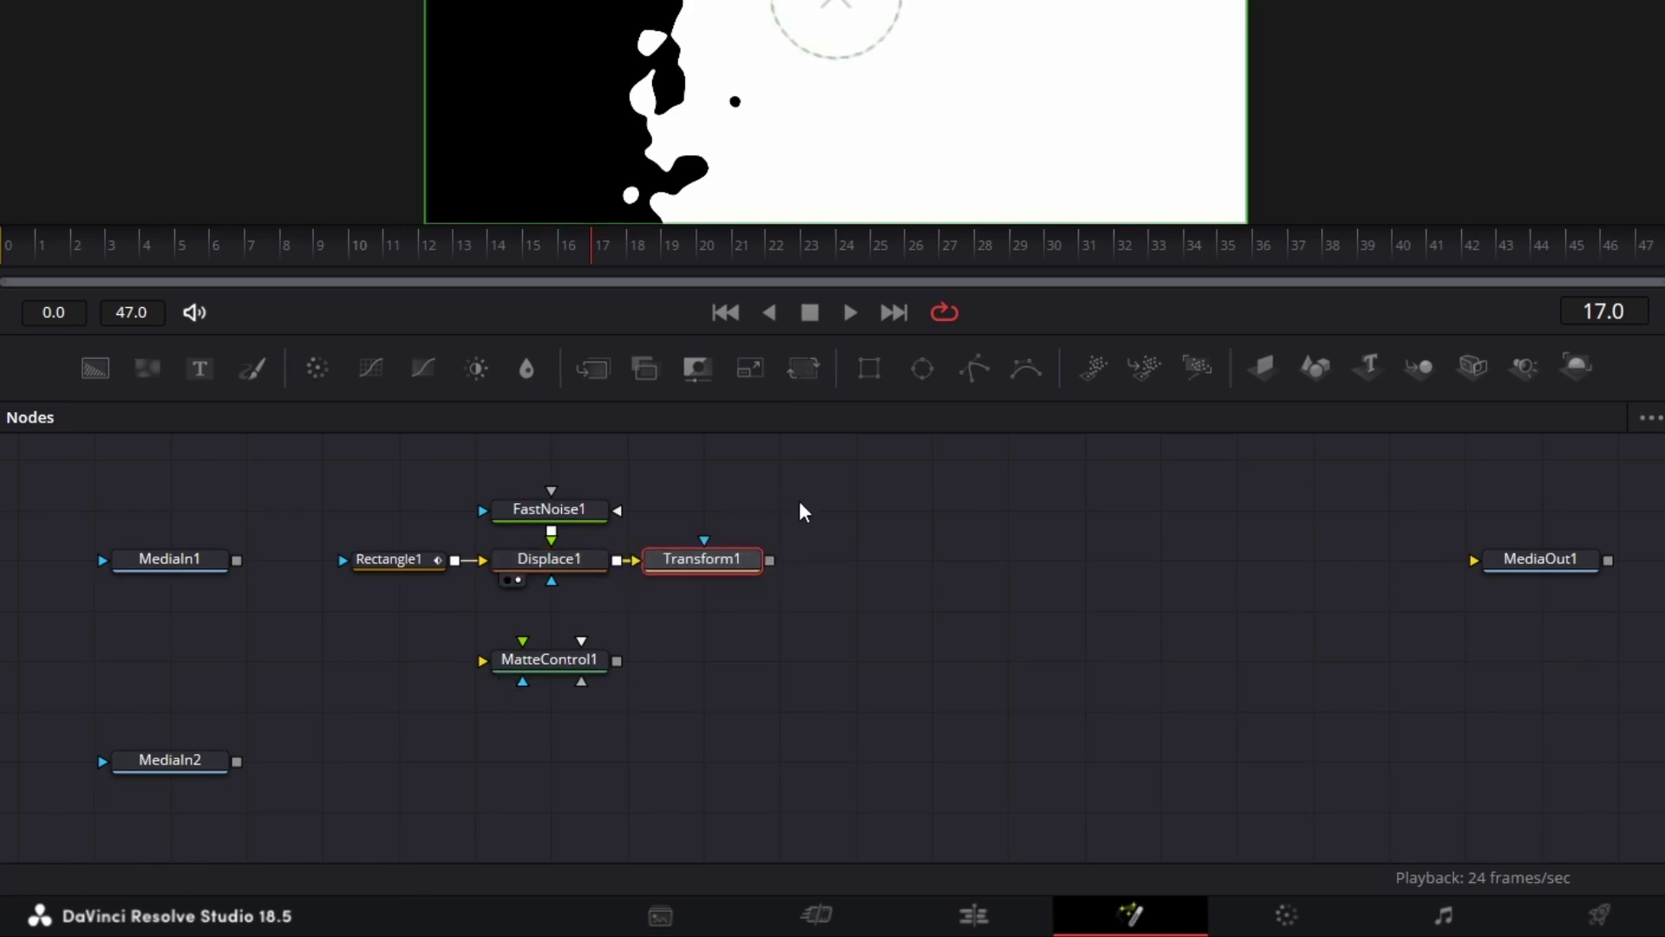
left_click(1561, 336)
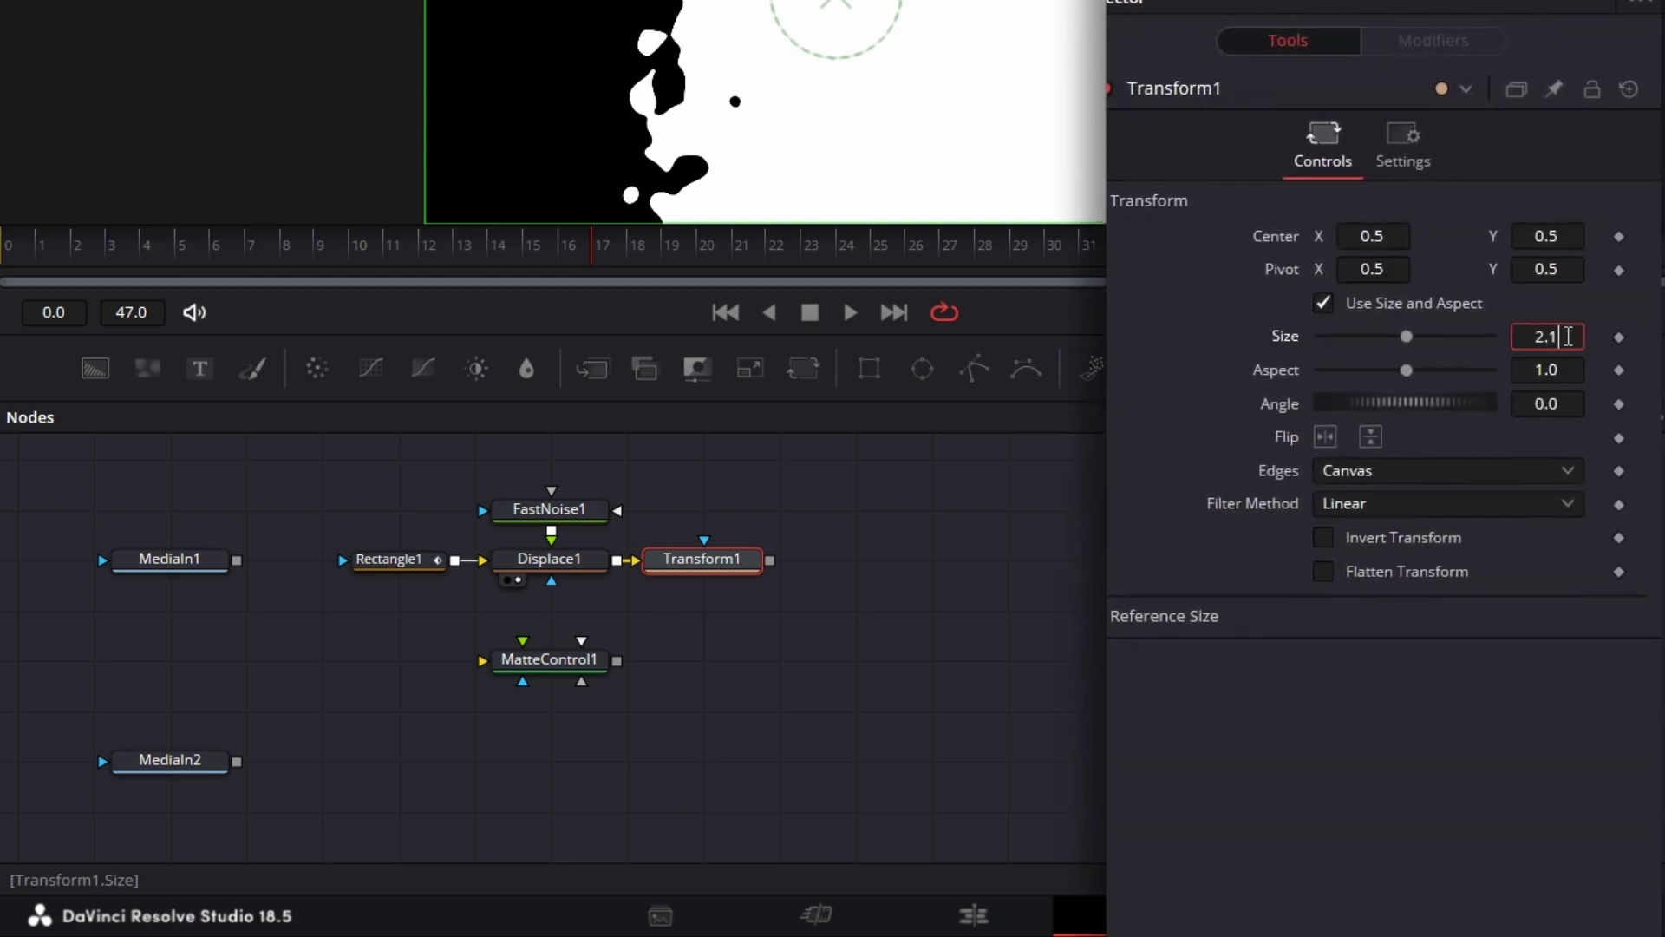
key("Tab")
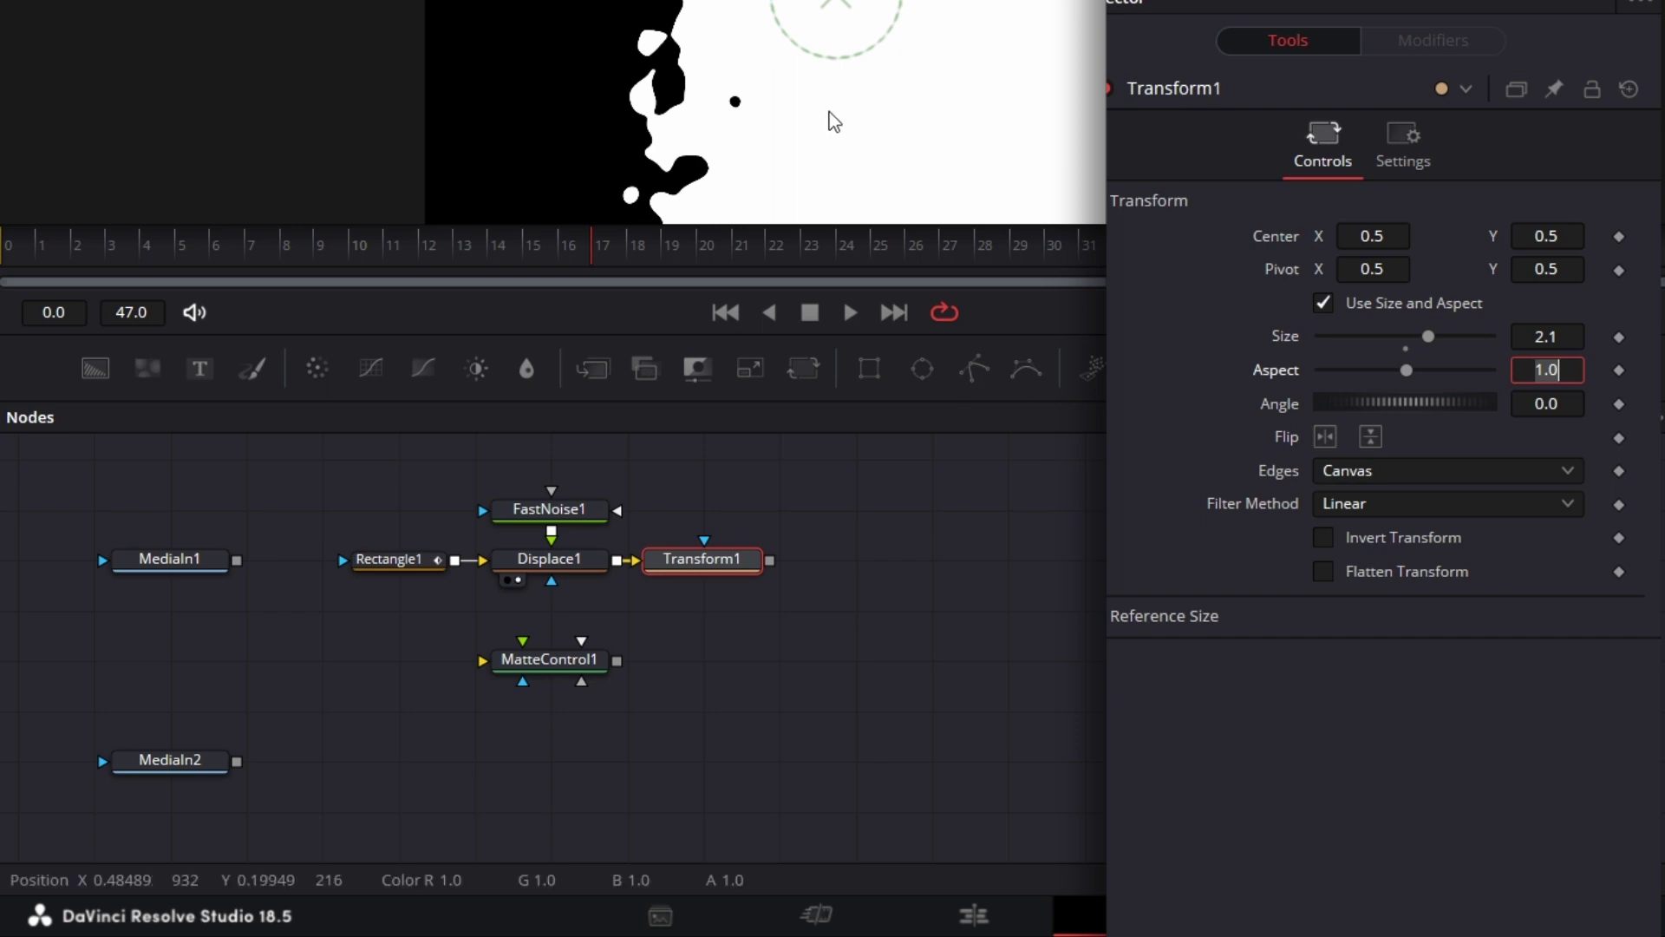
scroll(880, 60, "down", 2)
scroll(882, 62, "up", 2)
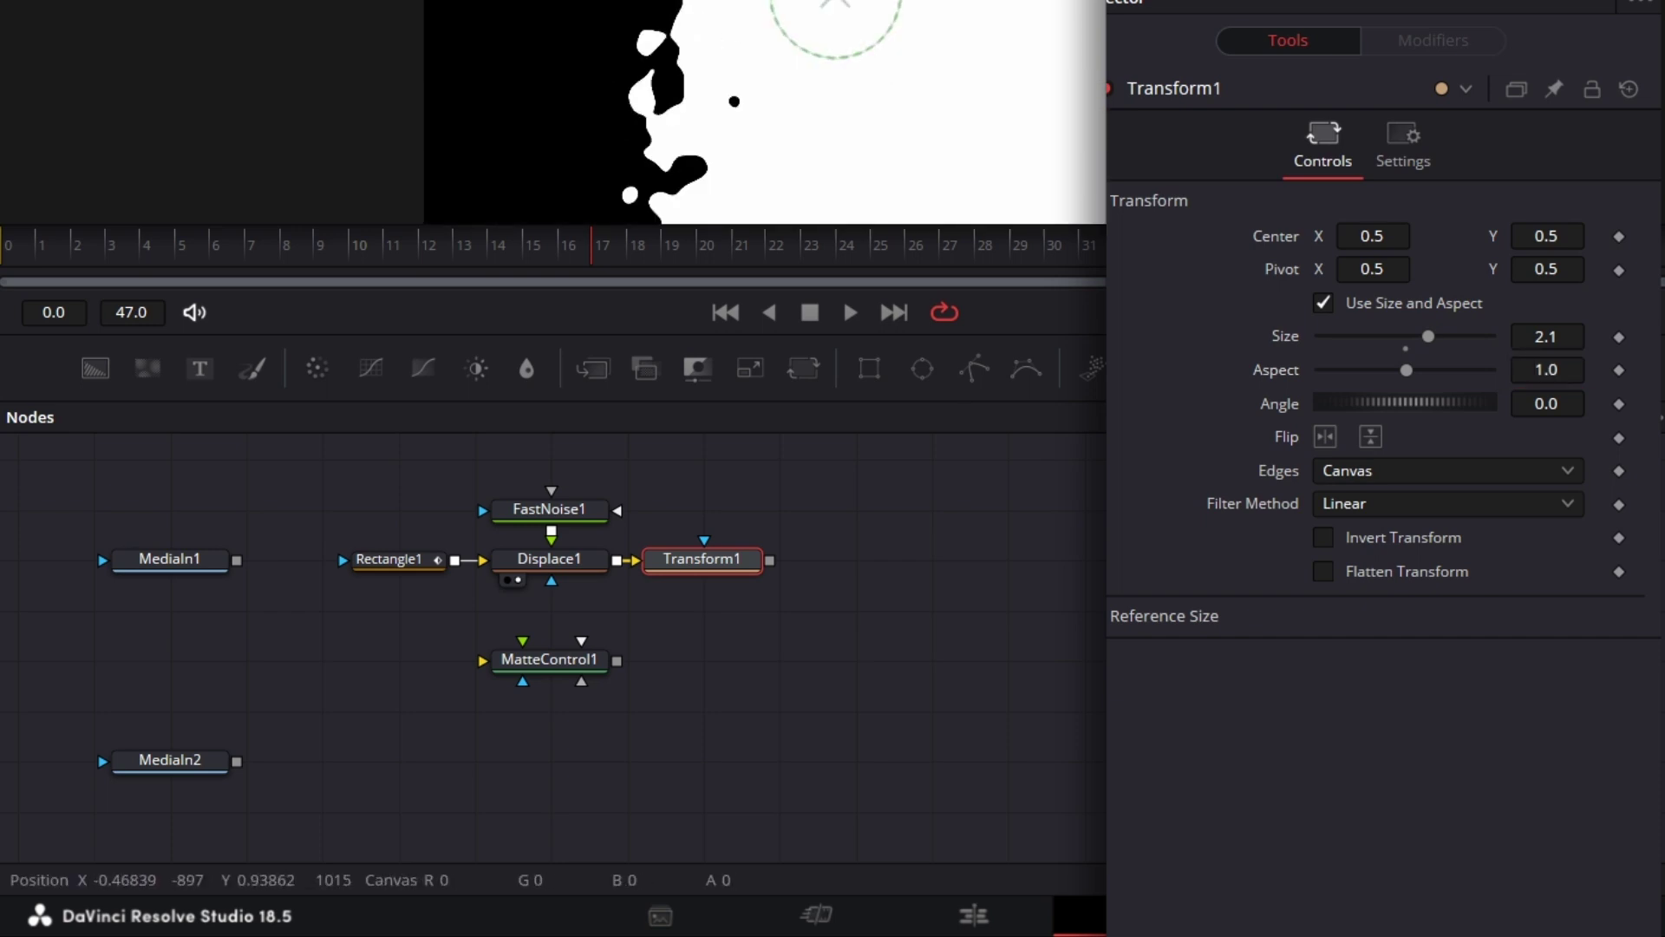
- Try rotating the wipe in Transform1's output, then reset Angle to 0 and replay
key("minus")
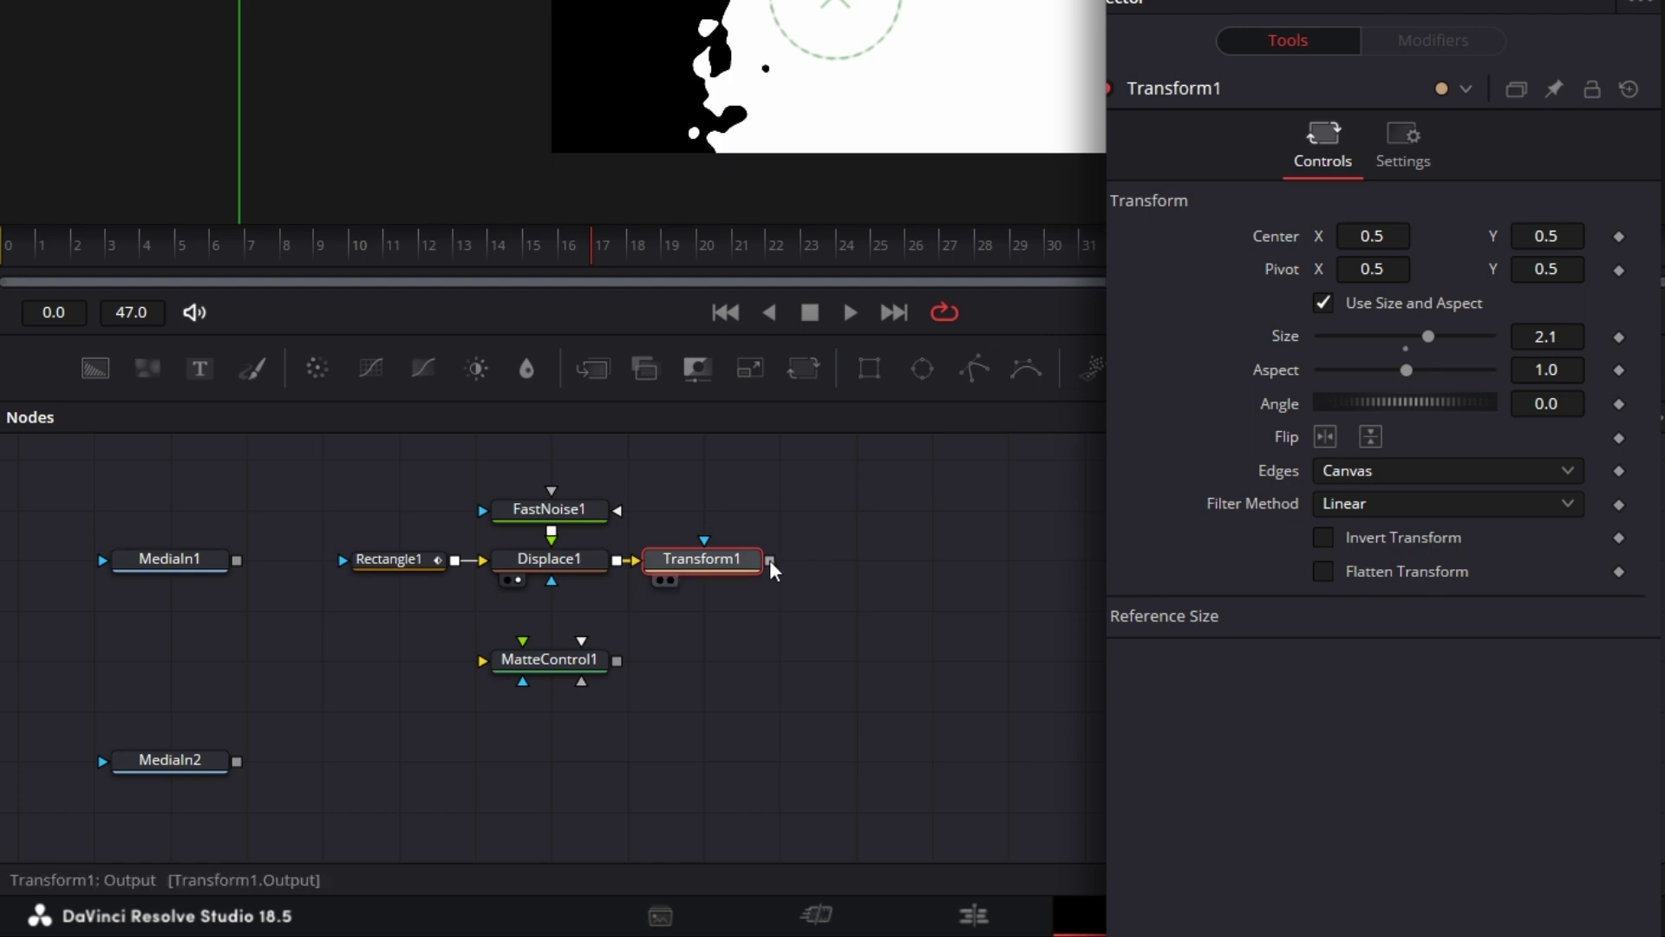
left_click_drag(1383, 415, 1242, 462)
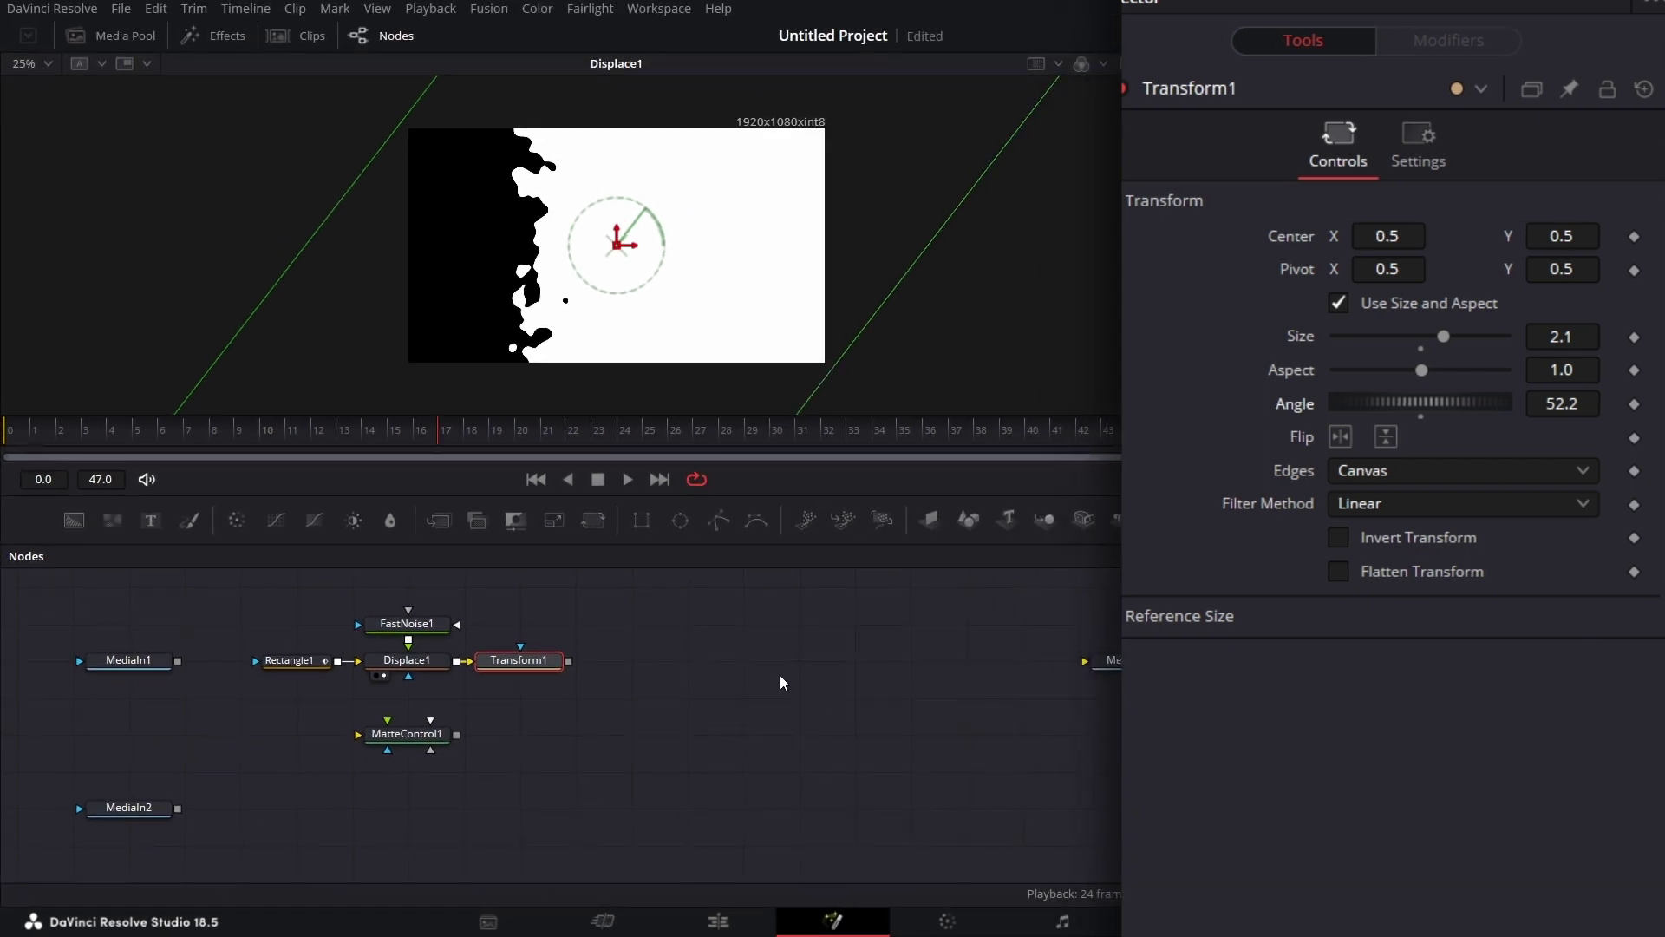
key("1")
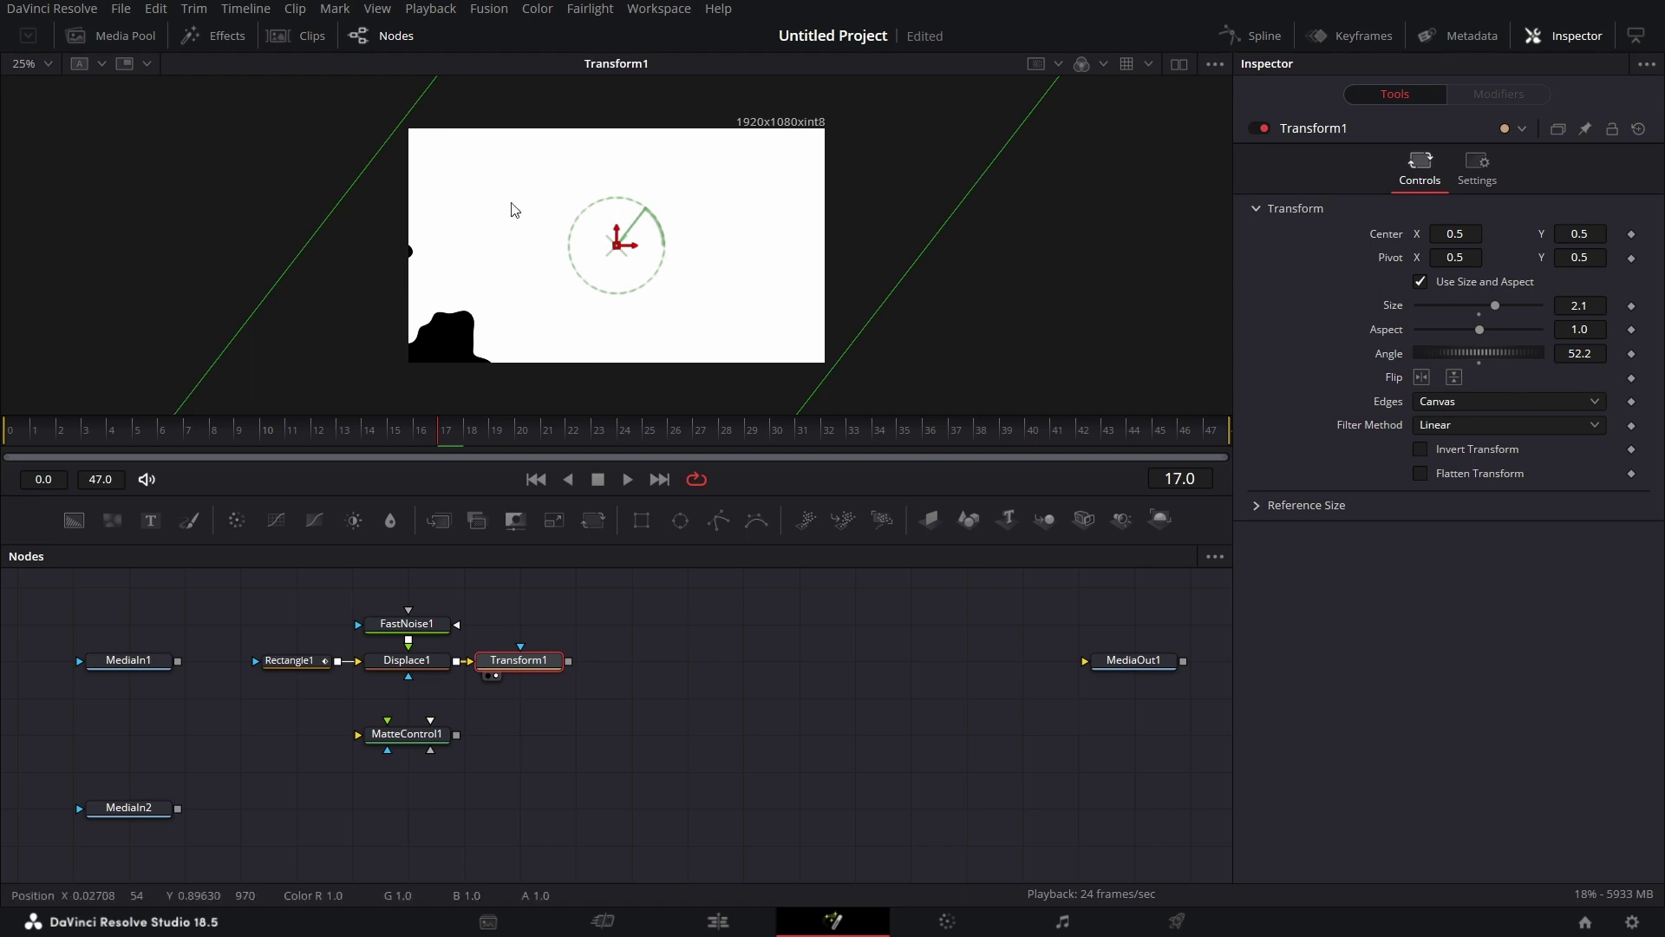
left_click_drag(1492, 355, 1455, 357)
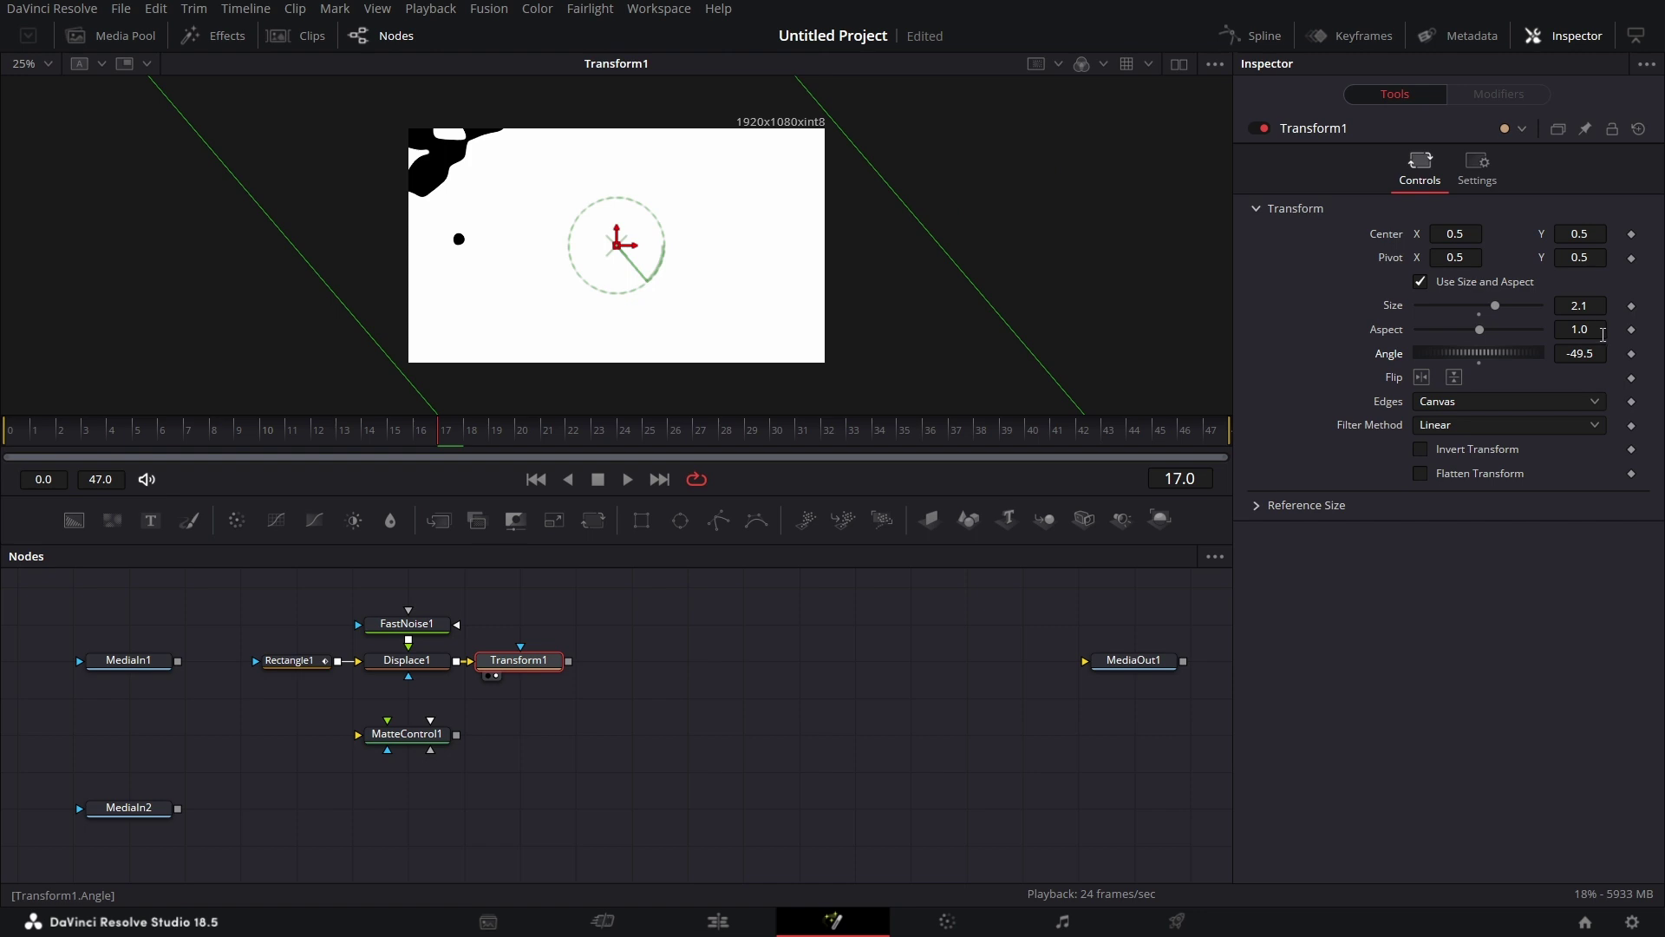
double_click(1381, 356)
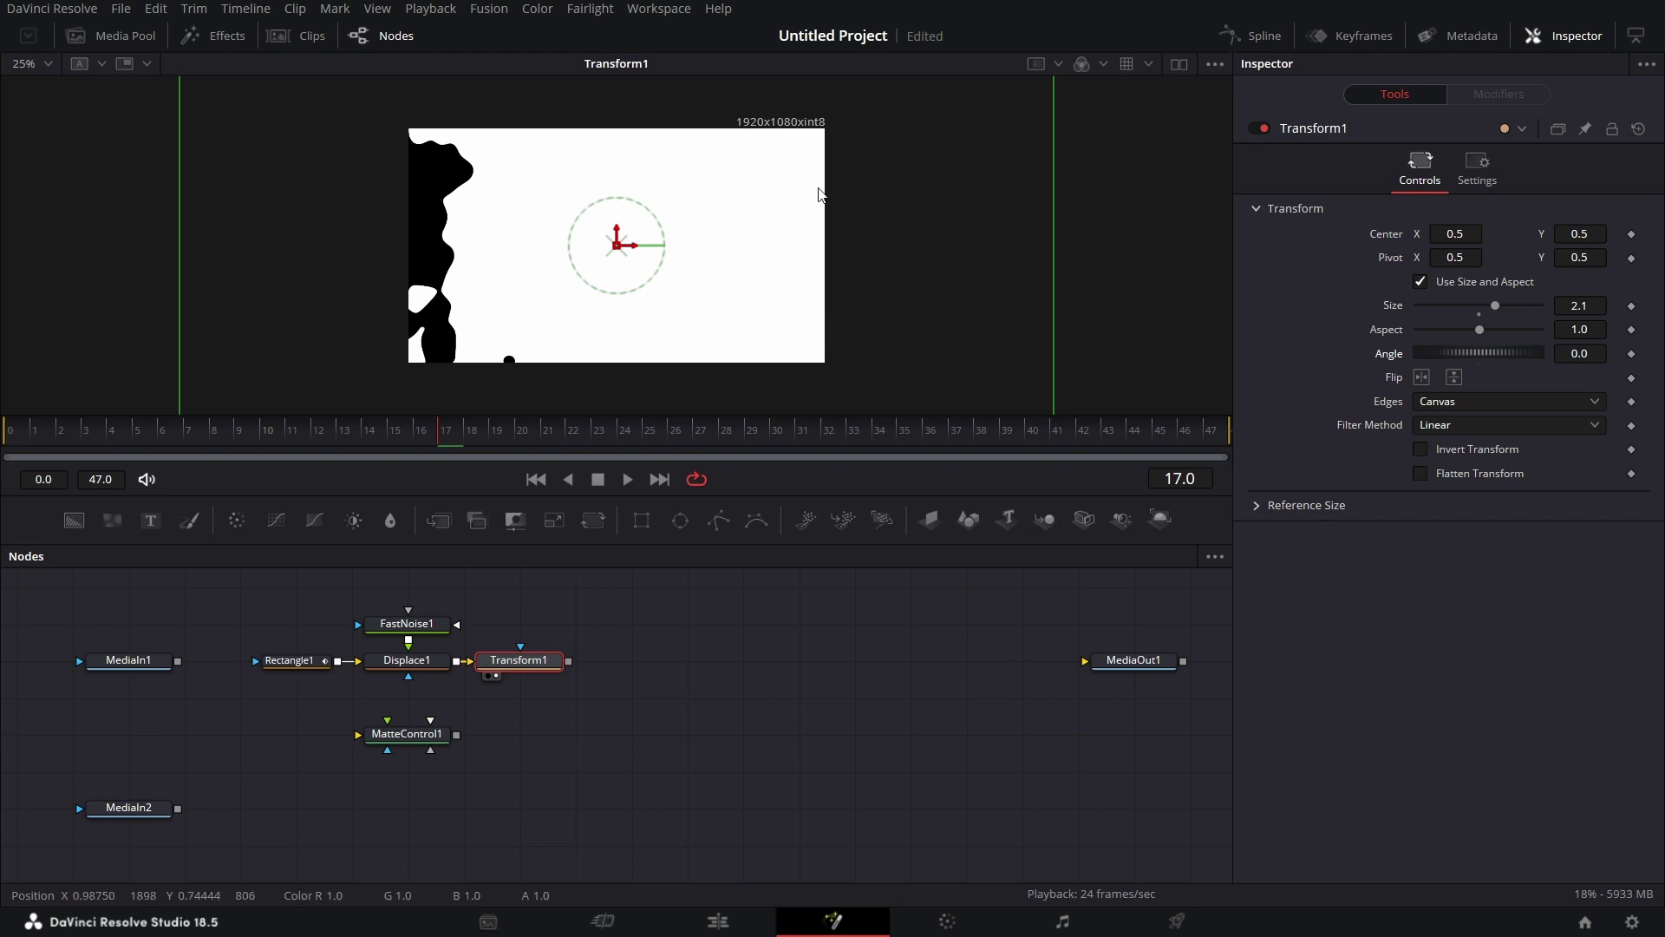
key("Home")
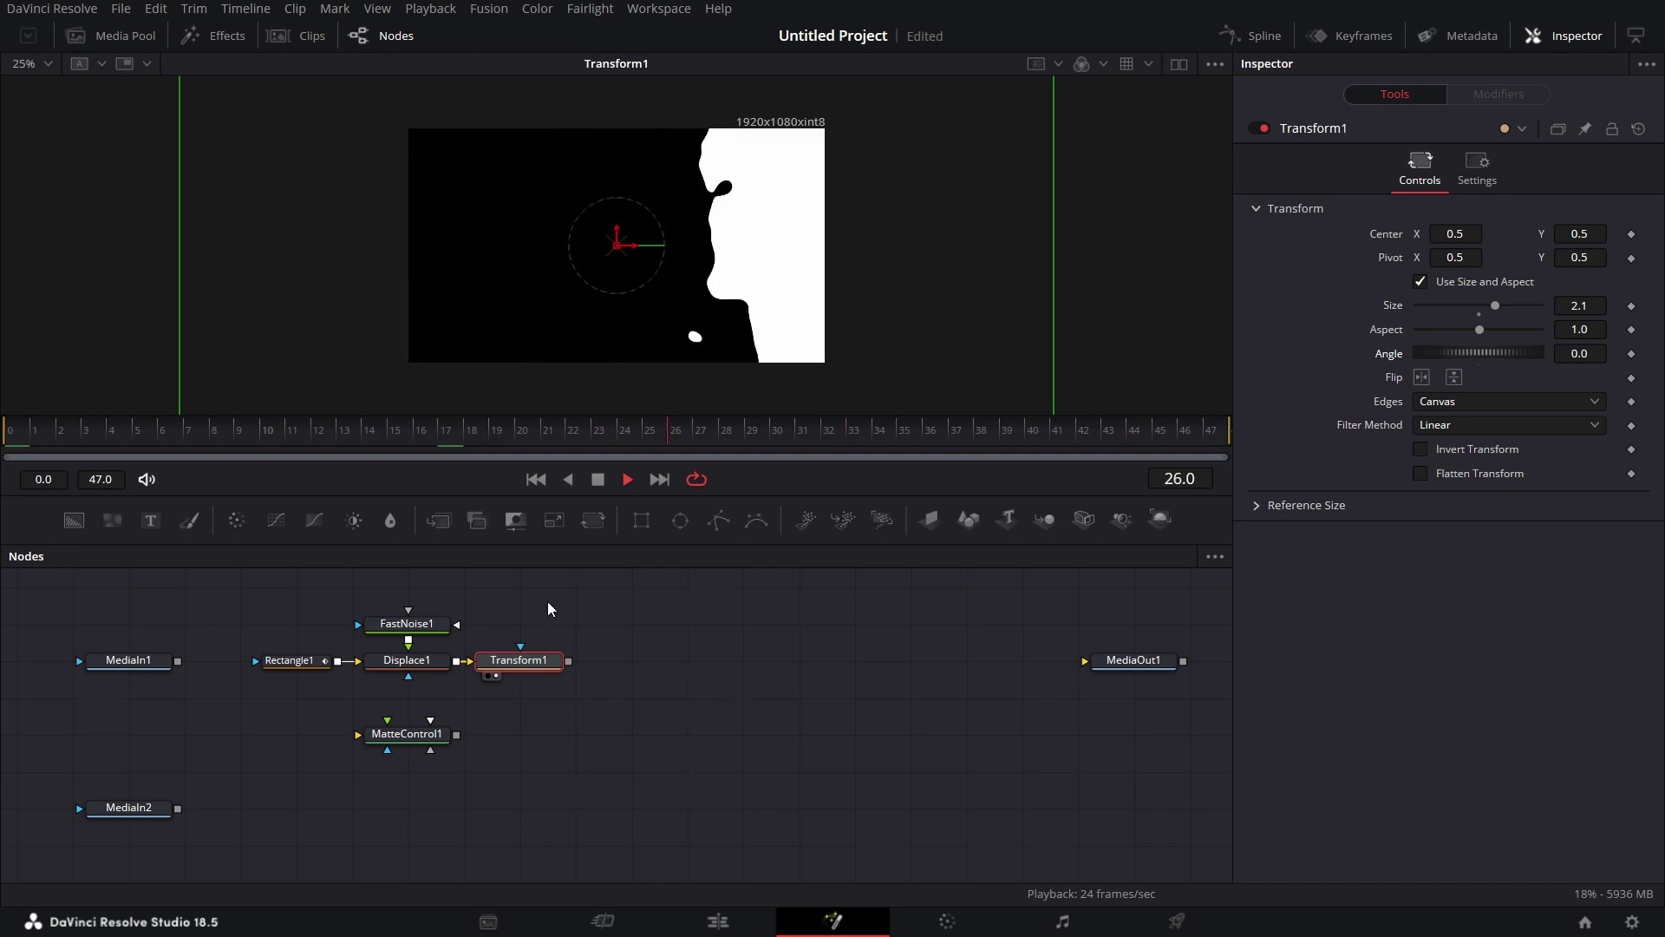
- Wire Transform1 into MatteControl1's garbage matte input and MediaIn1 into its main input
left_click(598, 479)
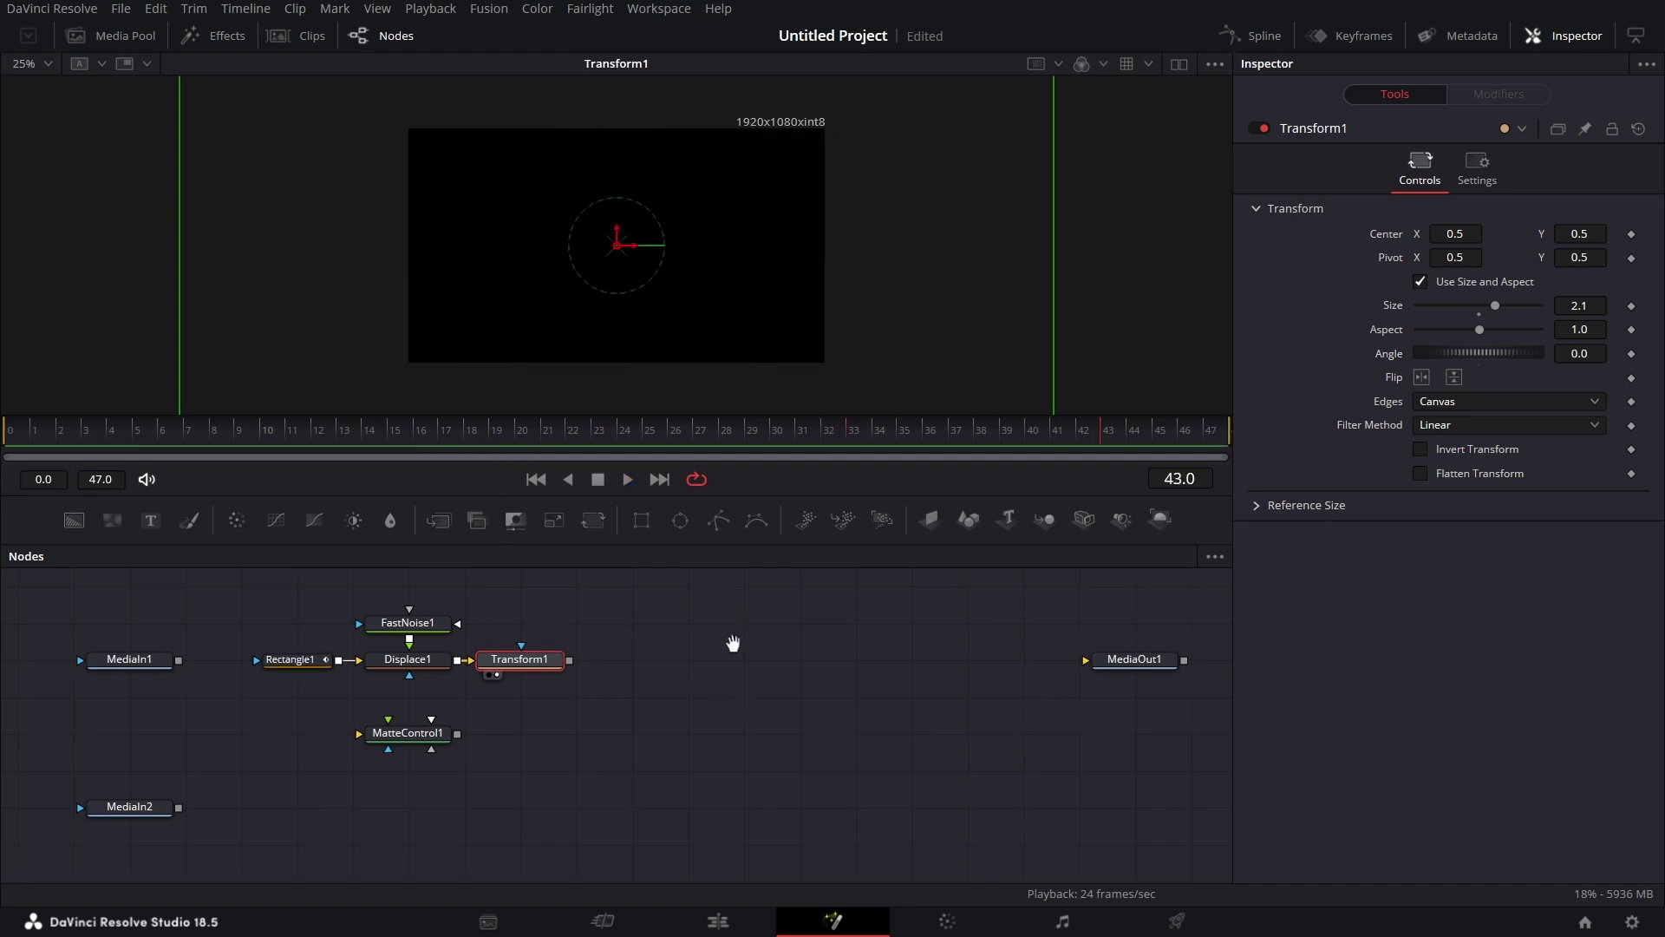
left_click_drag(442, 737, 608, 744)
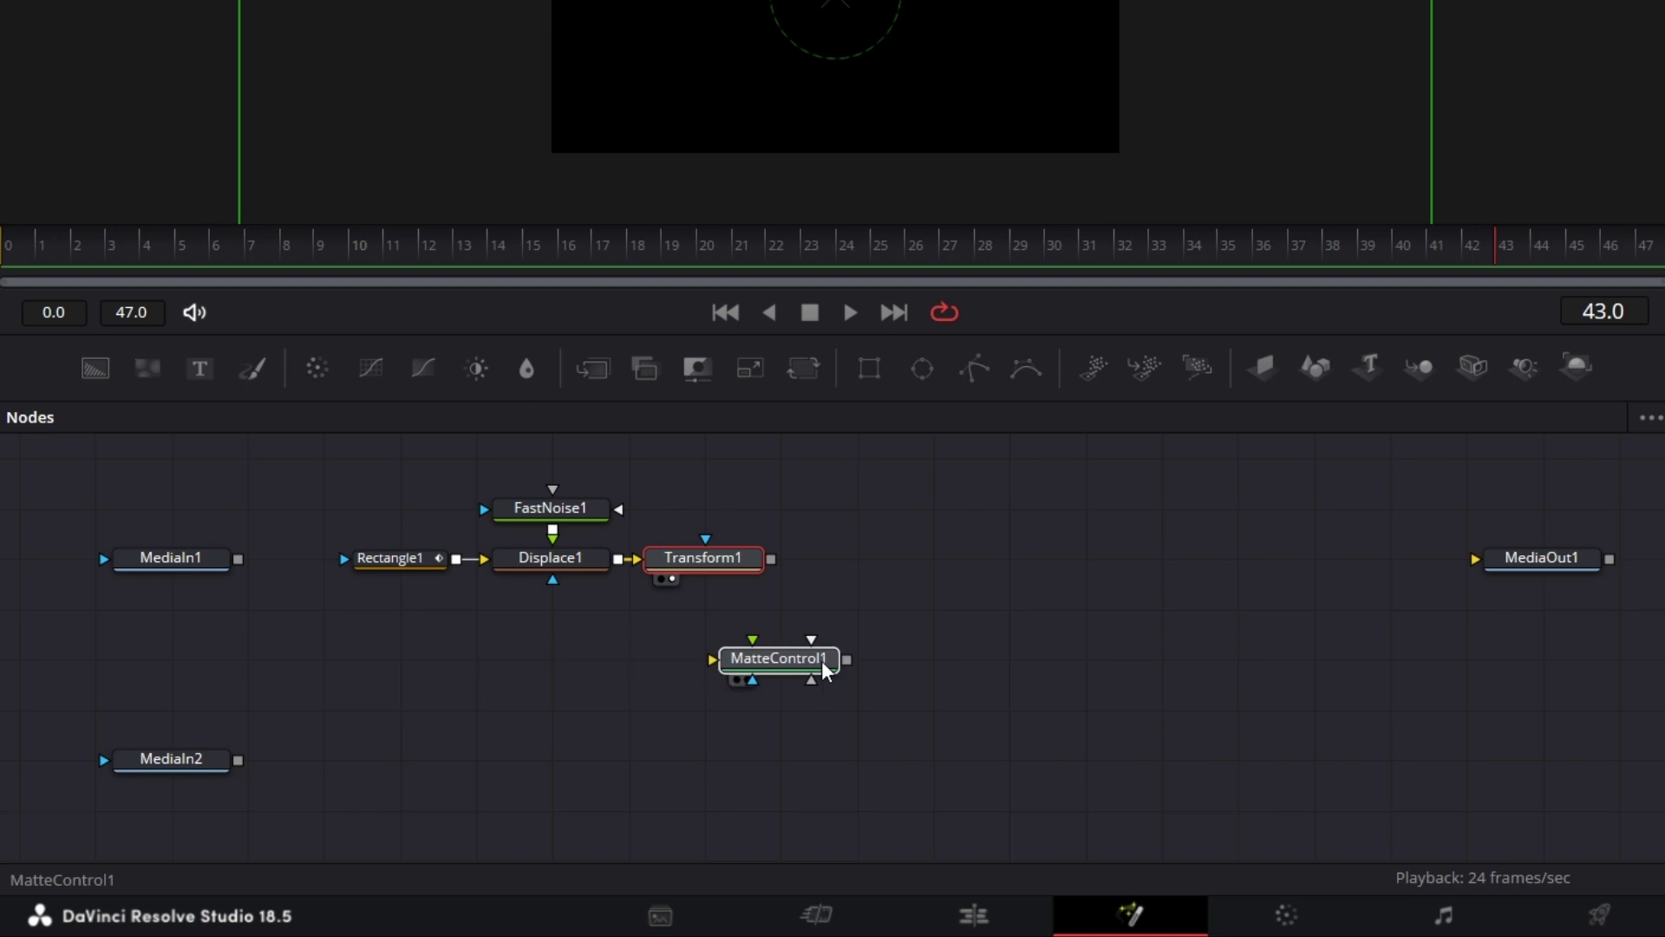
left_click_drag(825, 668, 750, 666)
left_click_drag(771, 559, 712, 667)
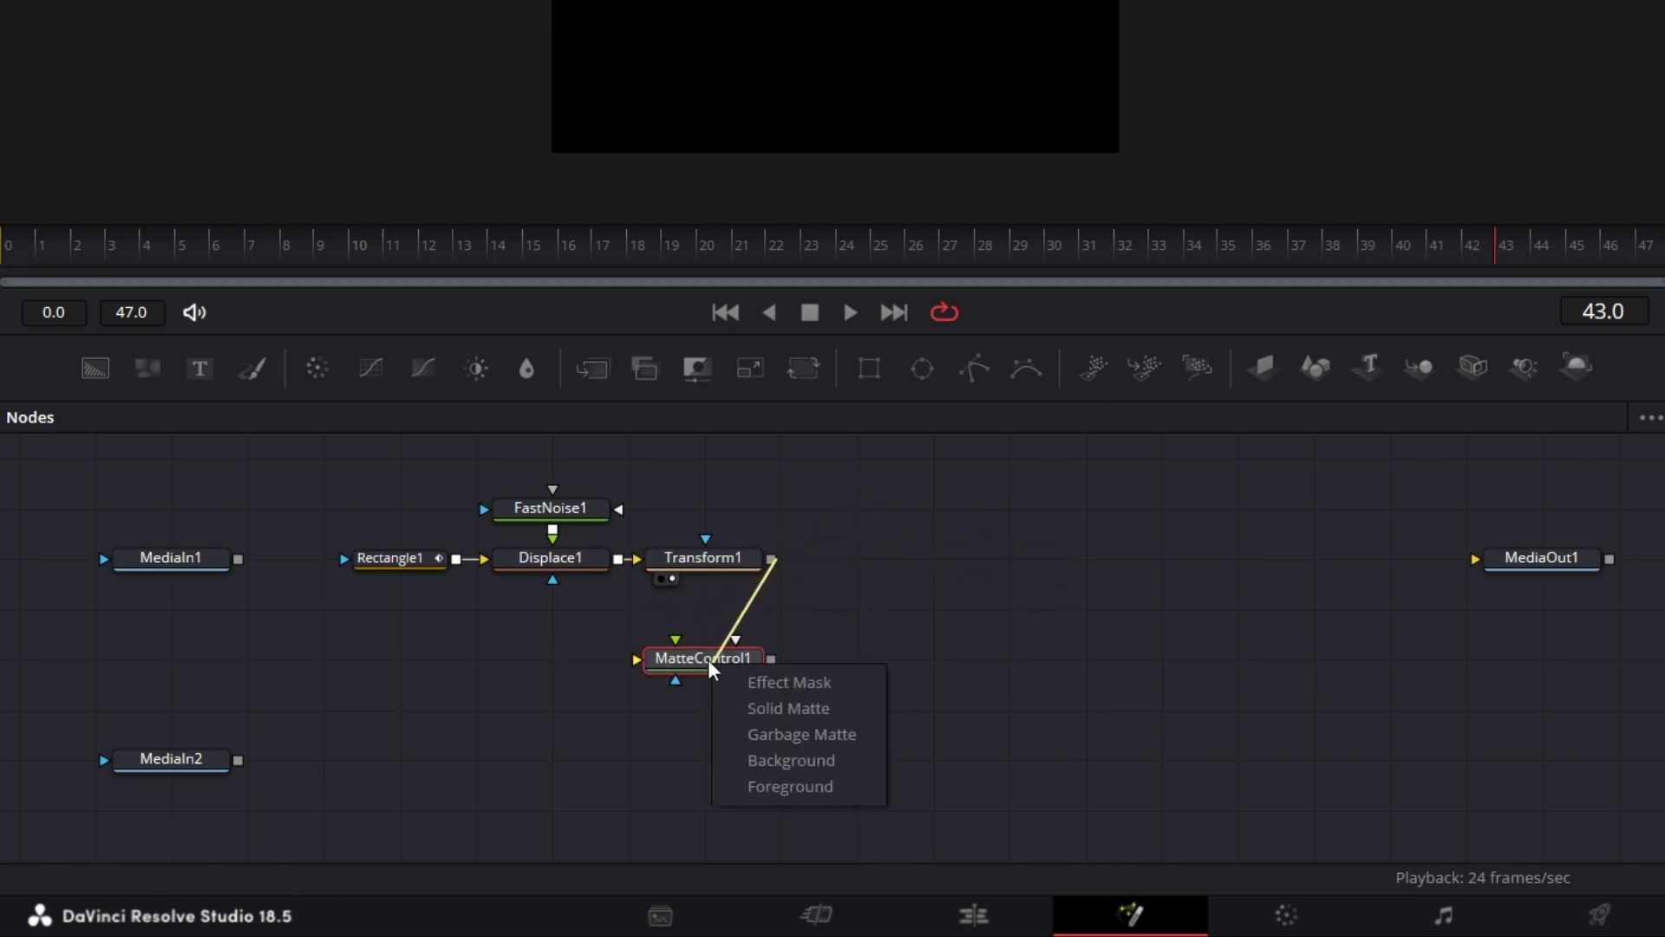
left_click(816, 737)
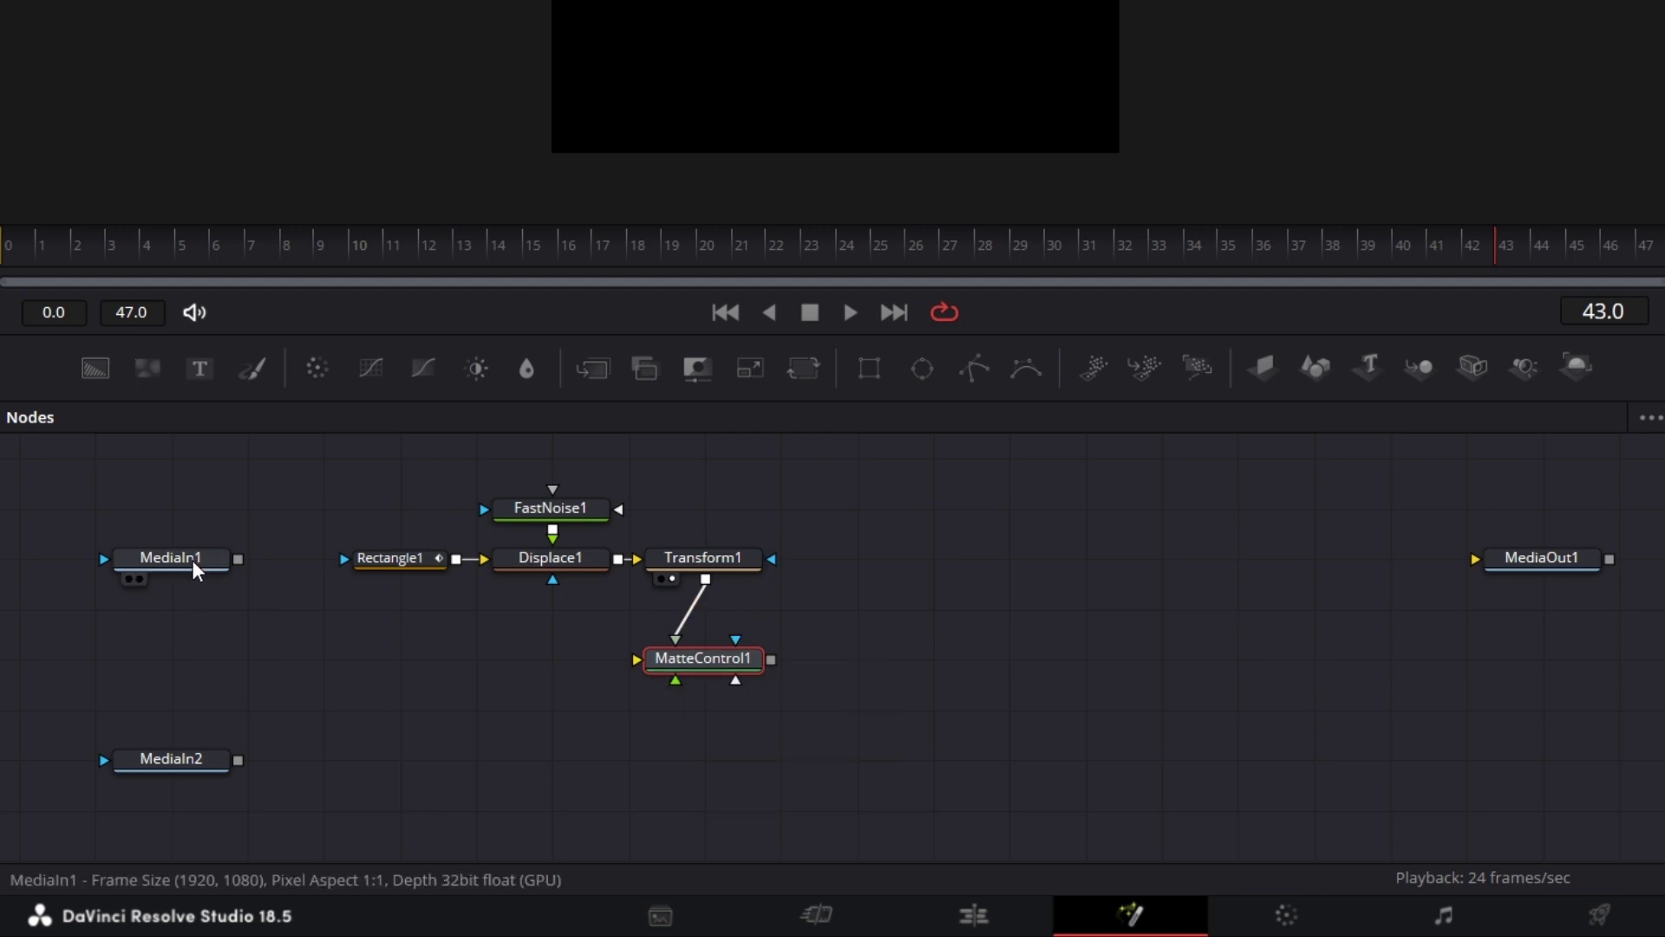
left_click_drag(194, 571, 636, 659)
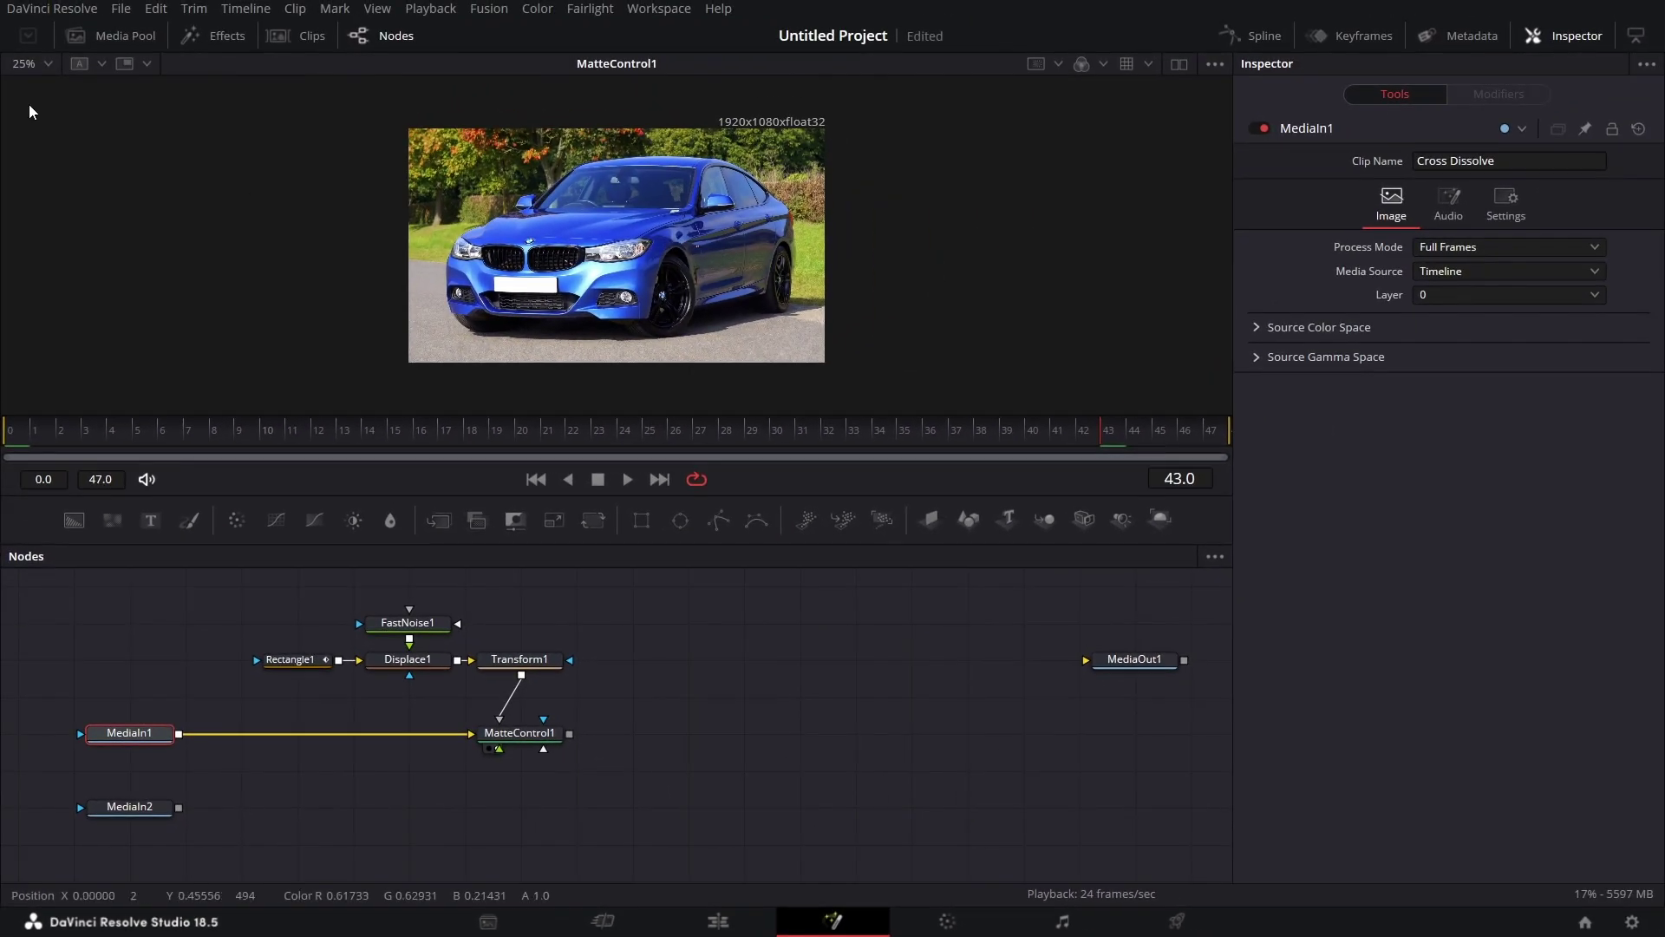
- Invert MatteControl1's garbage matte and show Transform1's noise matte in the left viewer
left_click(41, 65)
left_click(42, 92)
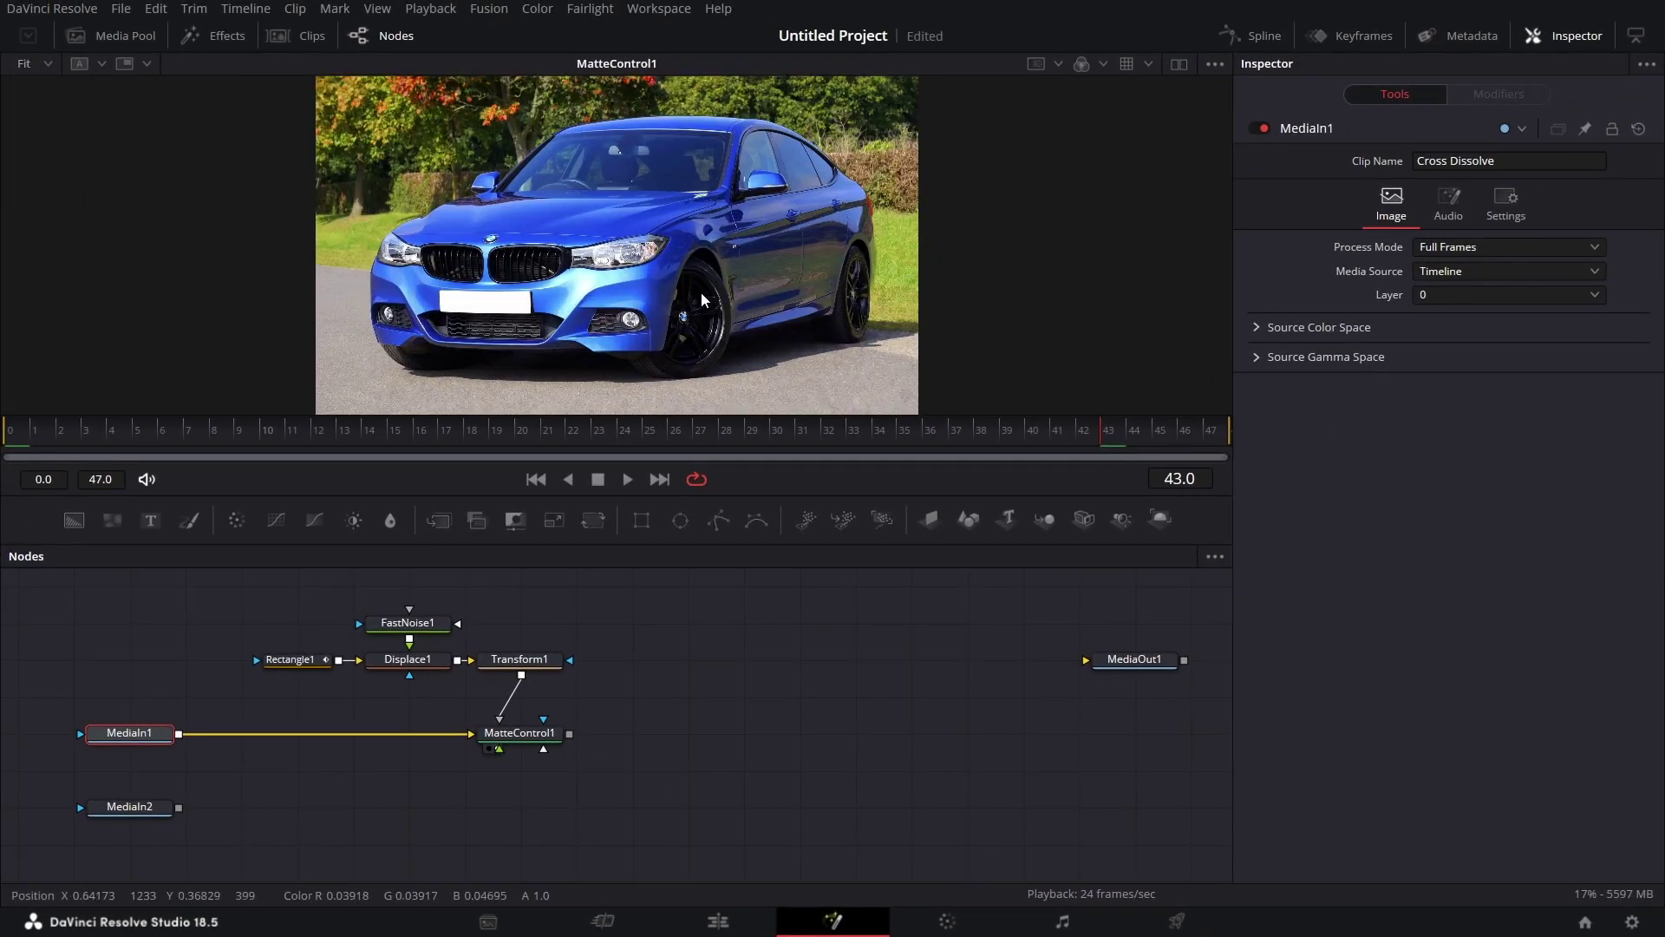
left_click(601, 439)
key("Left")
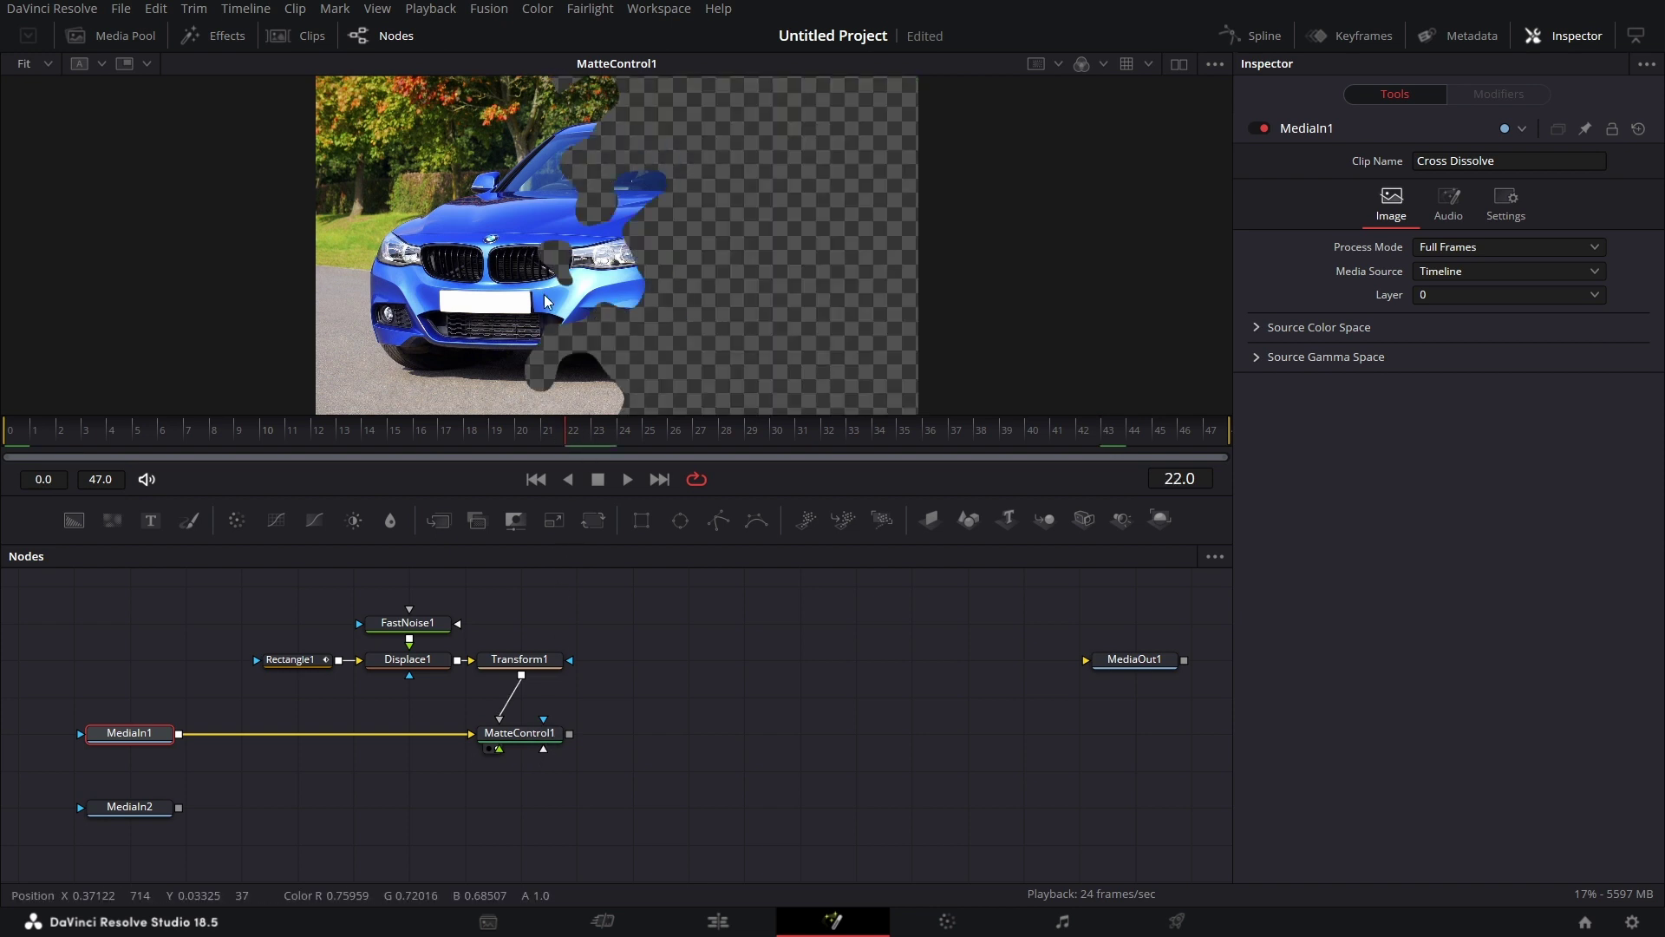
left_click(534, 736)
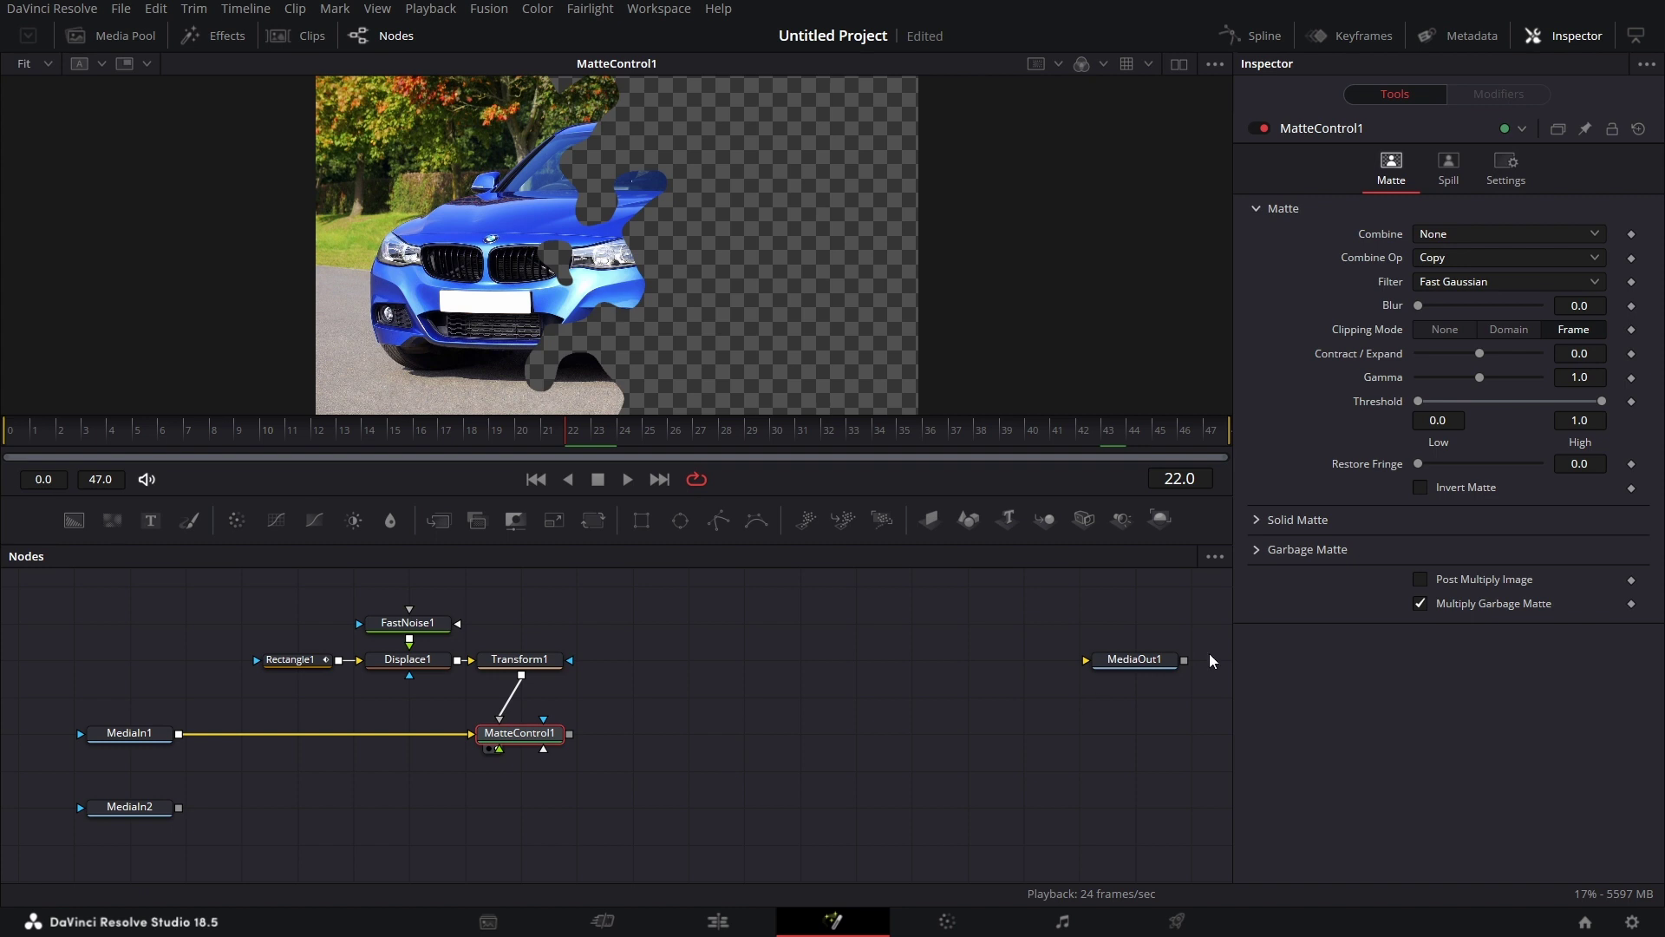
left_click(1246, 569)
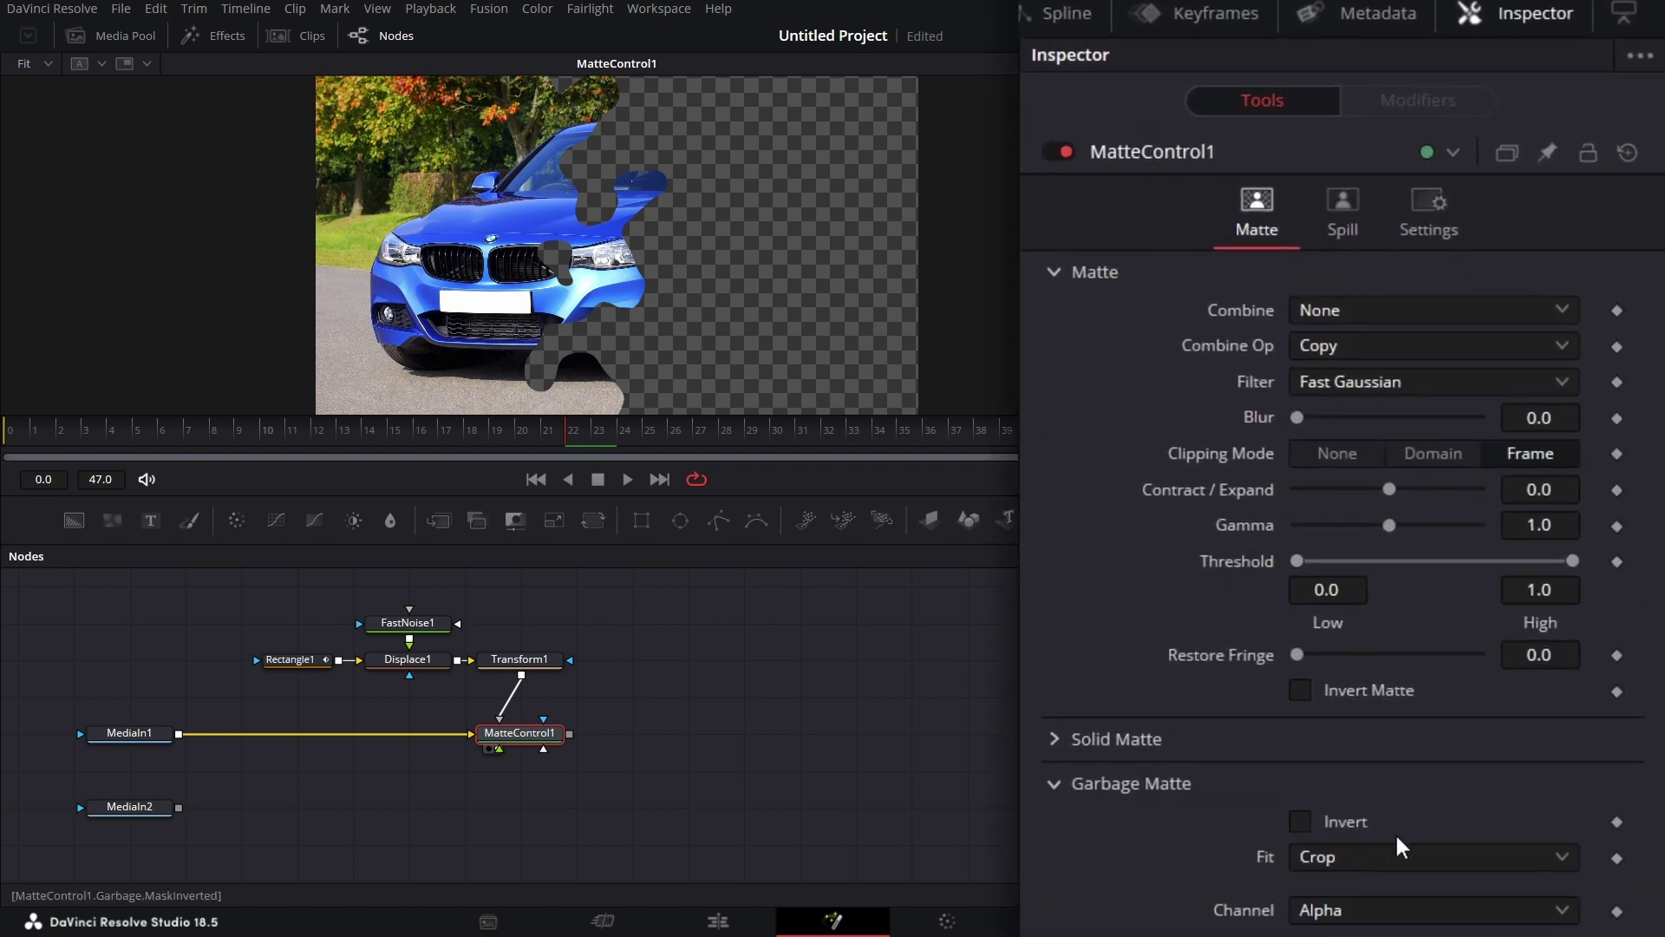
left_click(1301, 820)
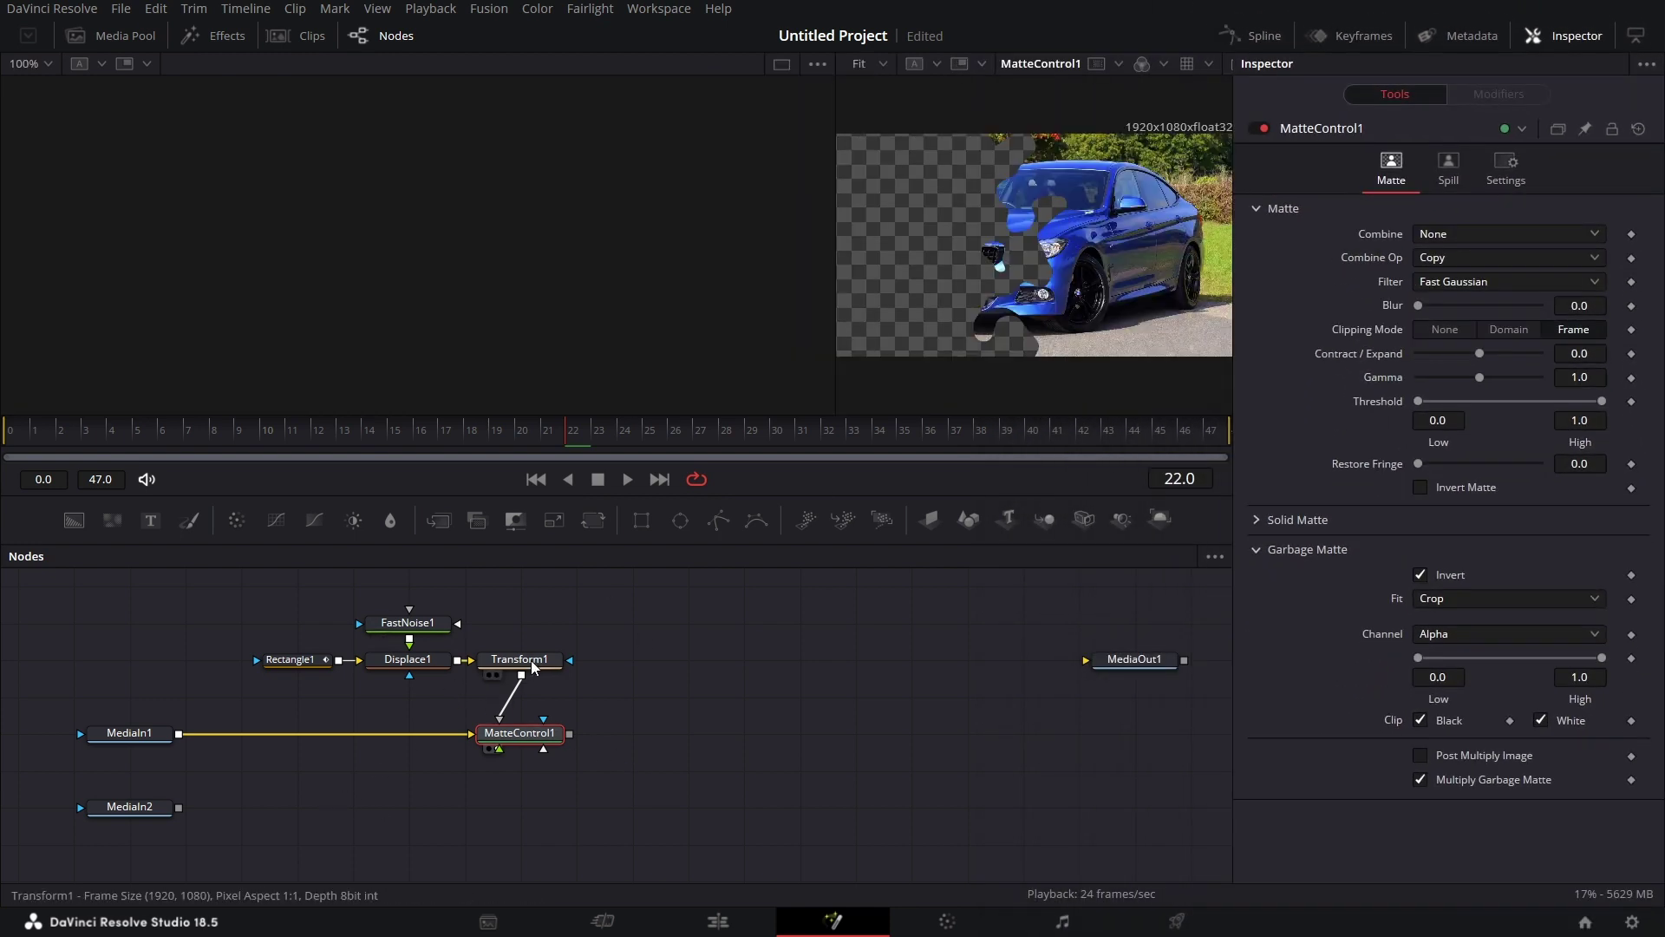
left_click_drag(532, 665, 322, 300)
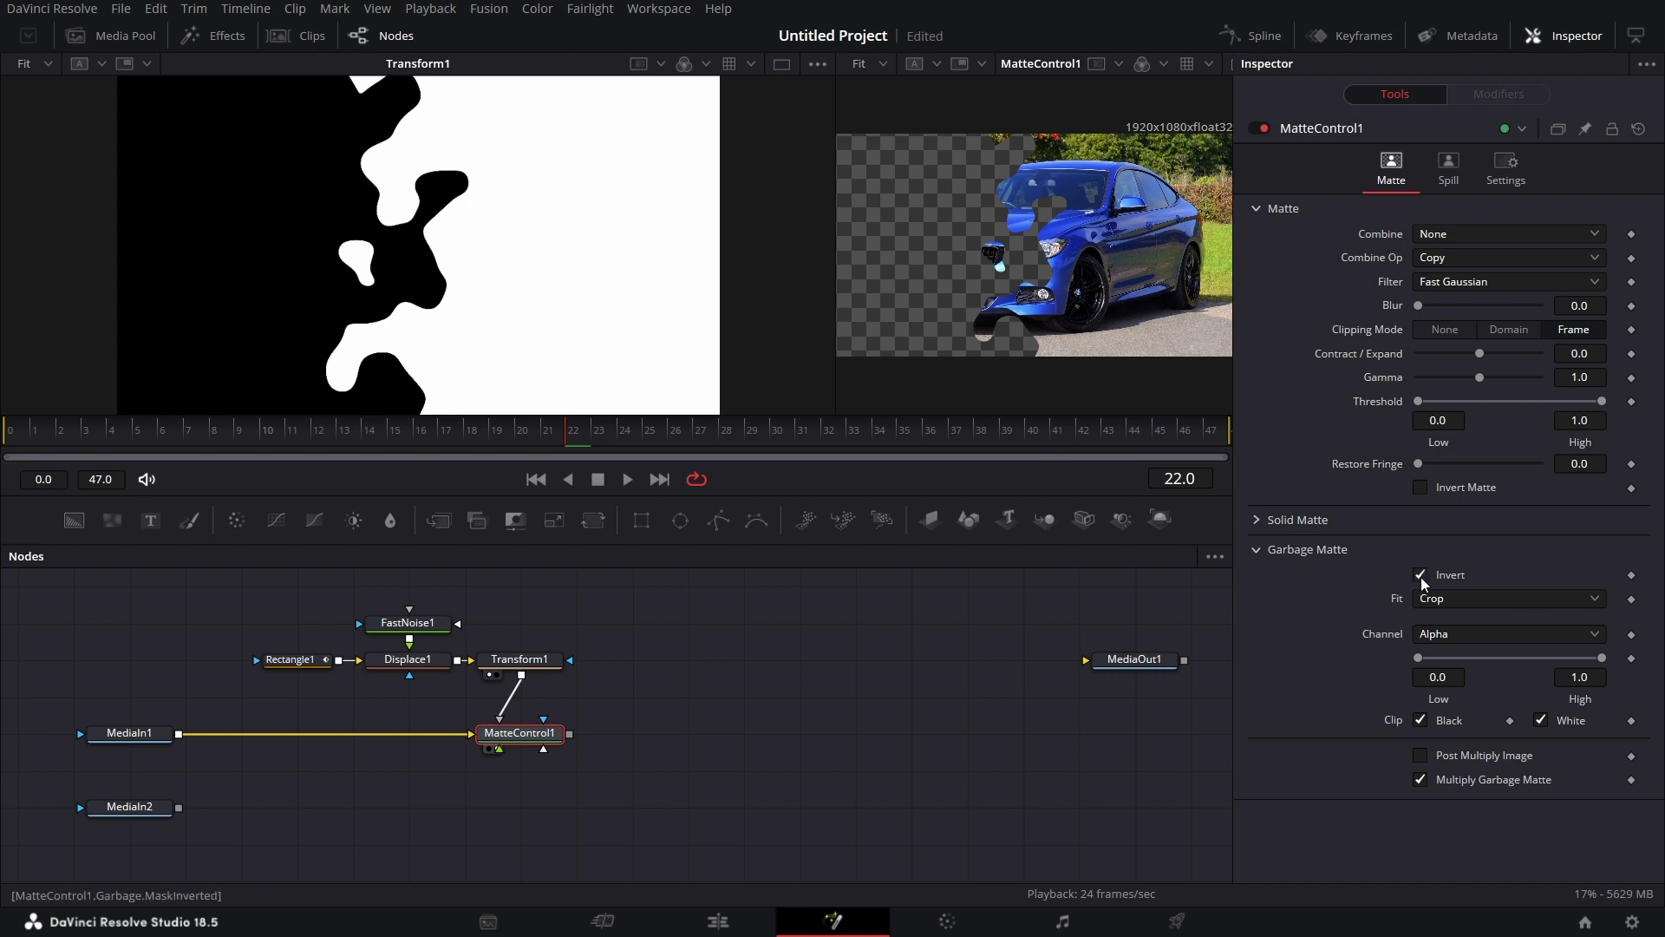
- Show MatteControl1 in a single viewer and add an ErodeDilate1 node fed from Transform1
scroll(736, 706, "down", 1)
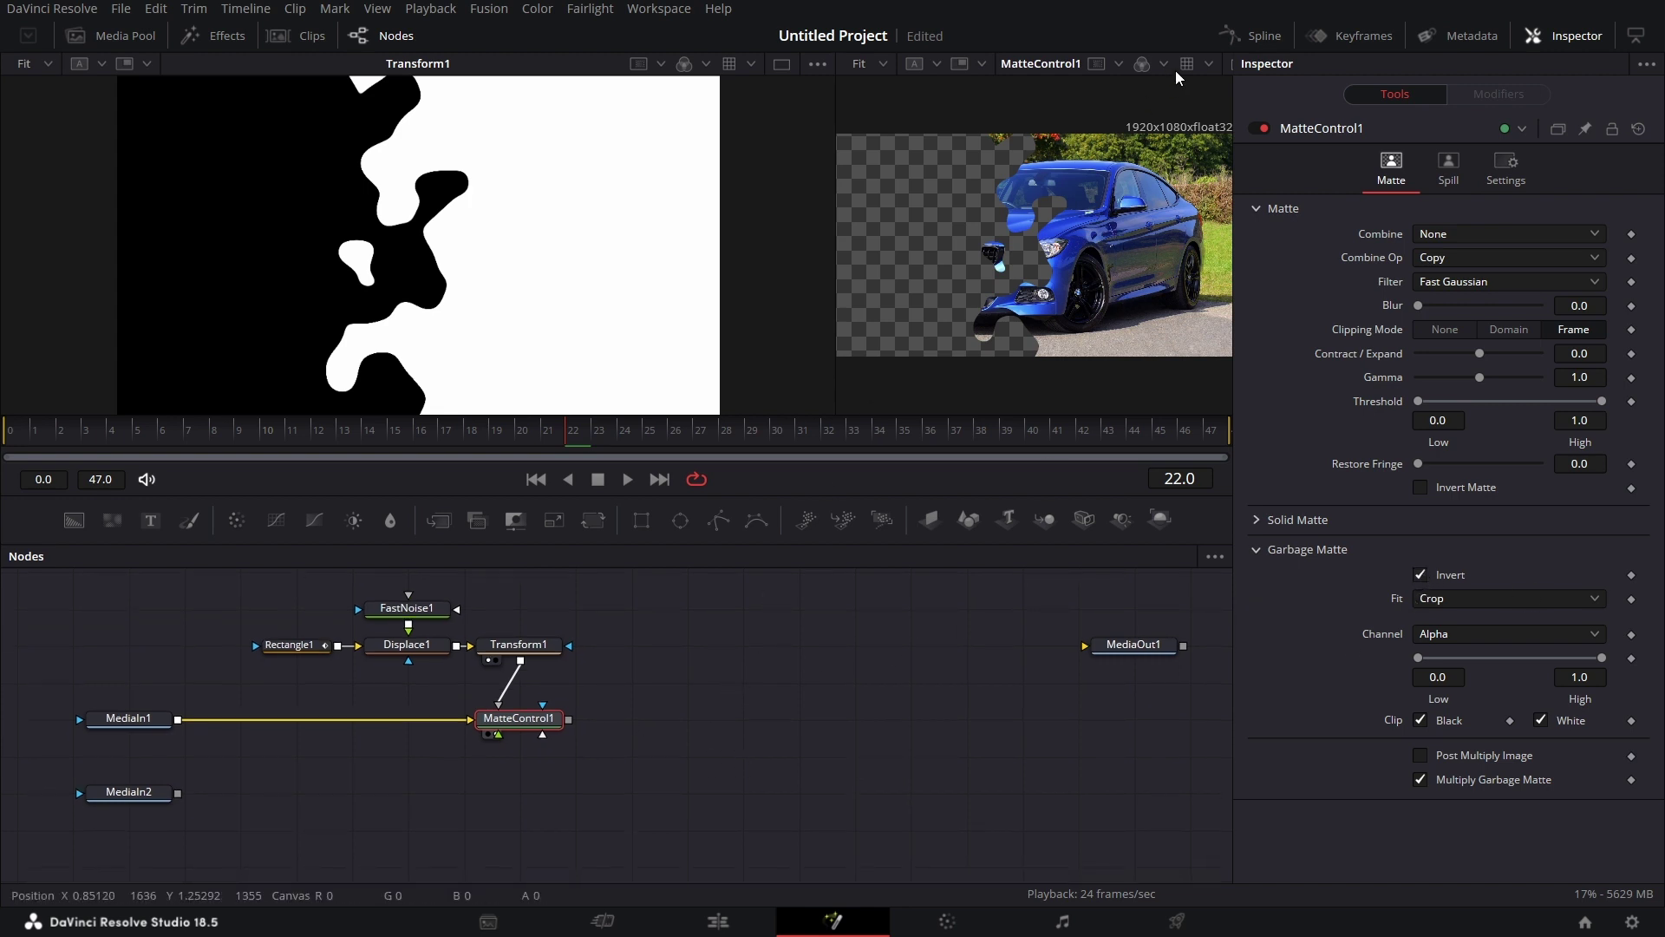
left_click(782, 64)
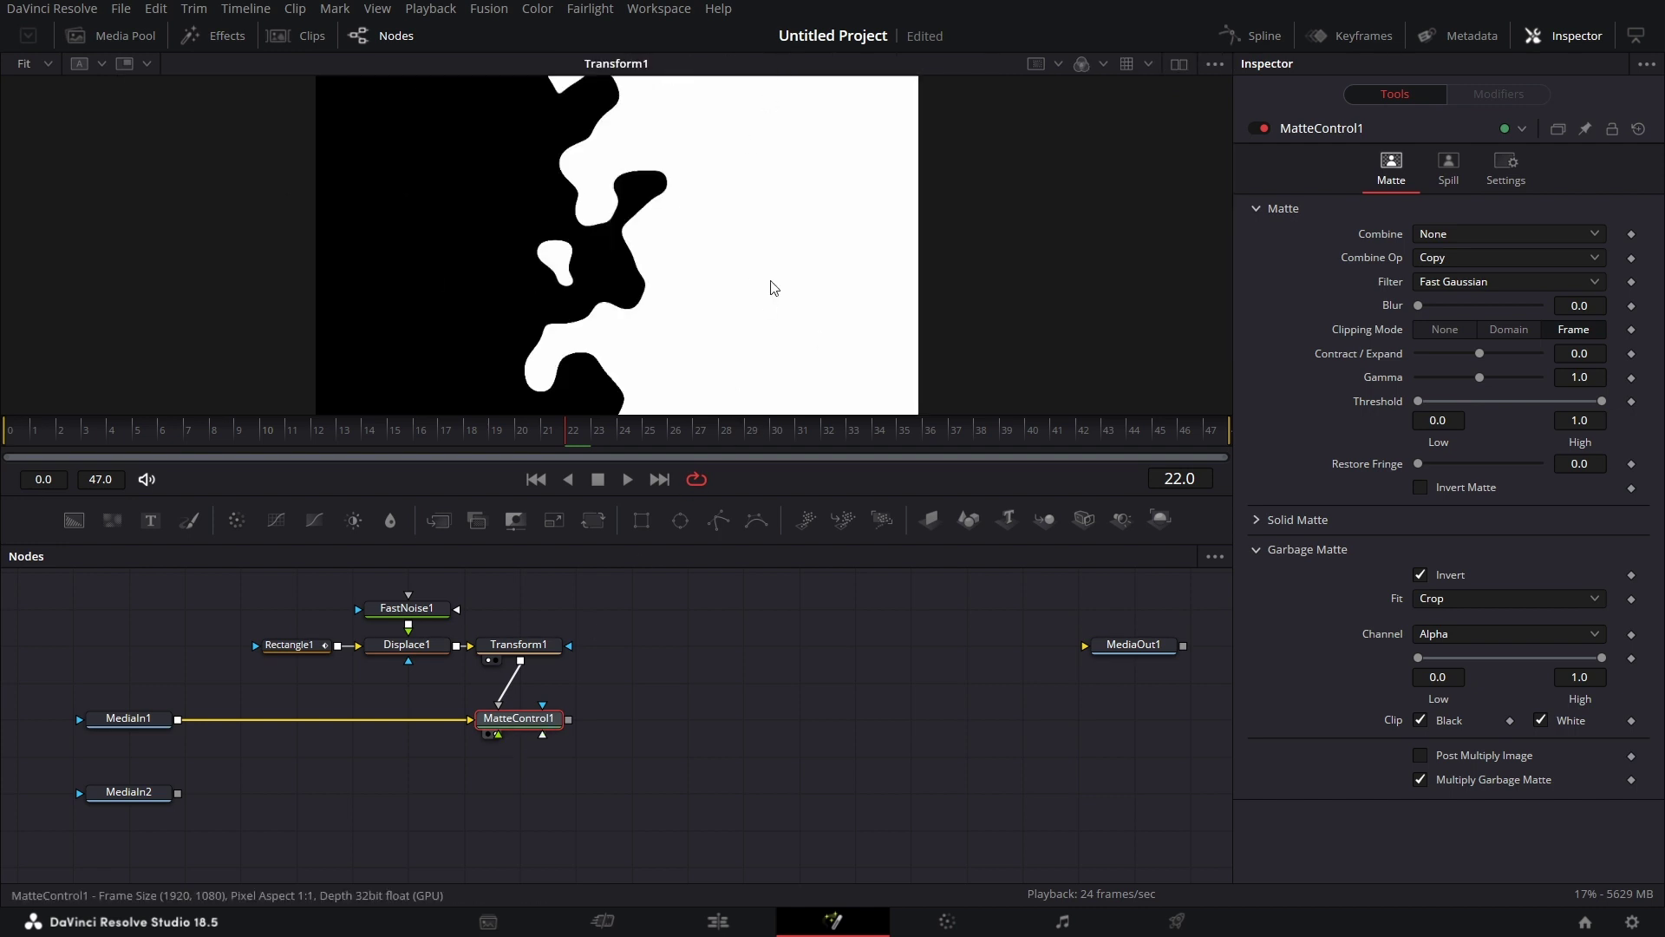
left_click_drag(524, 722, 770, 279)
left_click(667, 705)
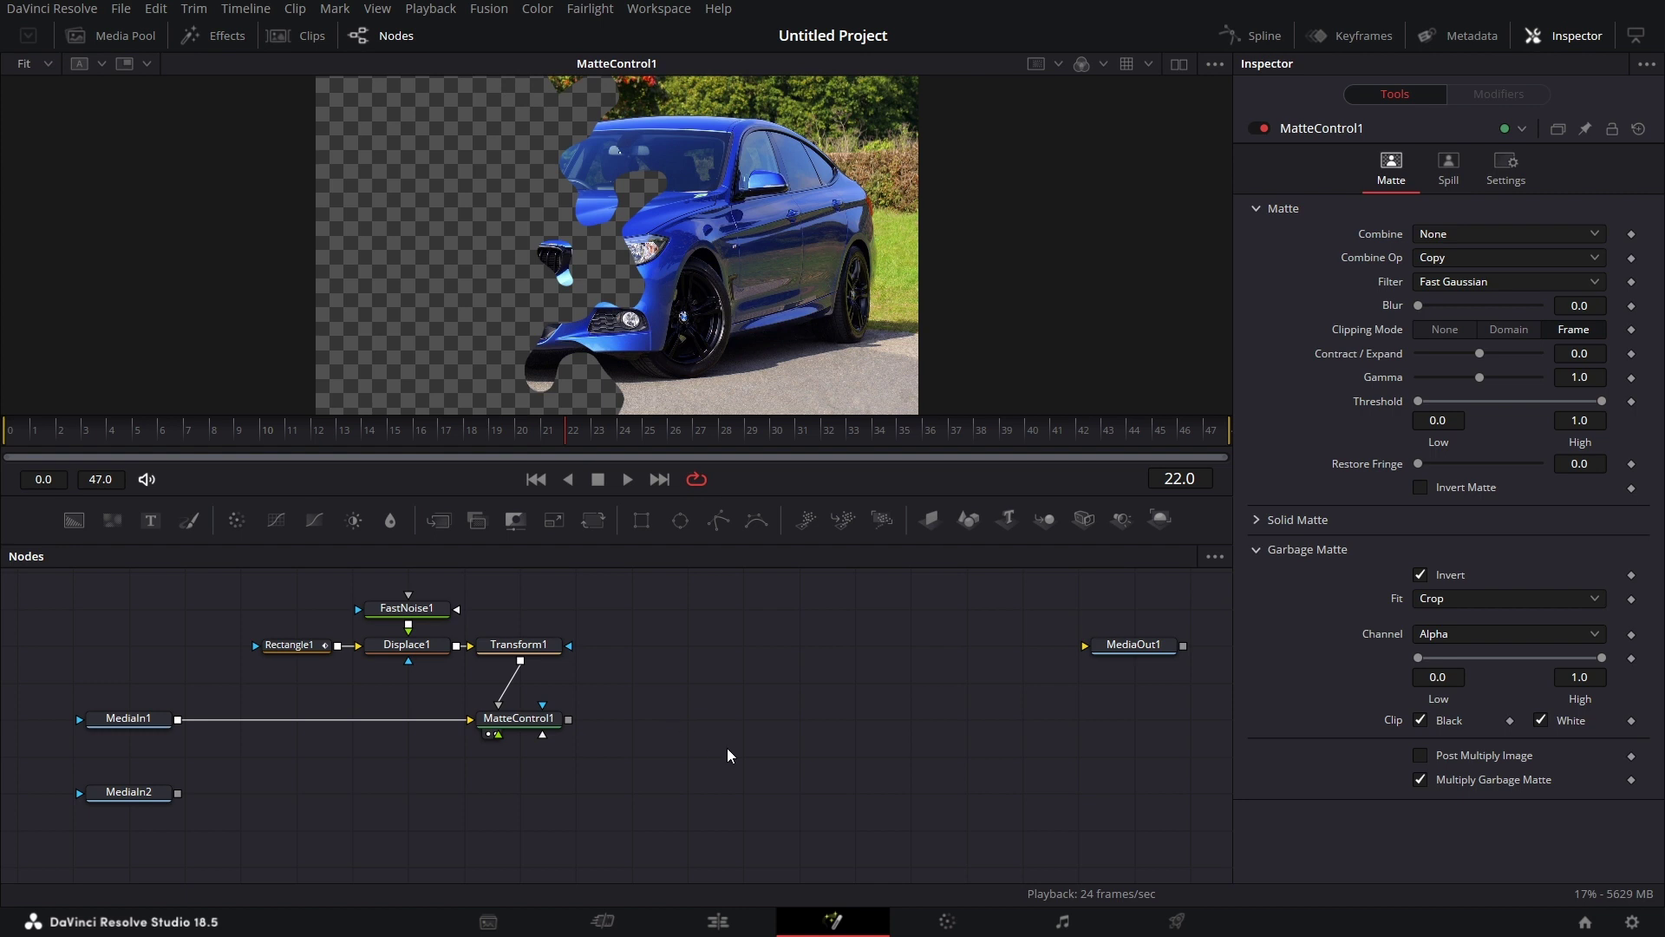
key("shift+space")
type("matt")
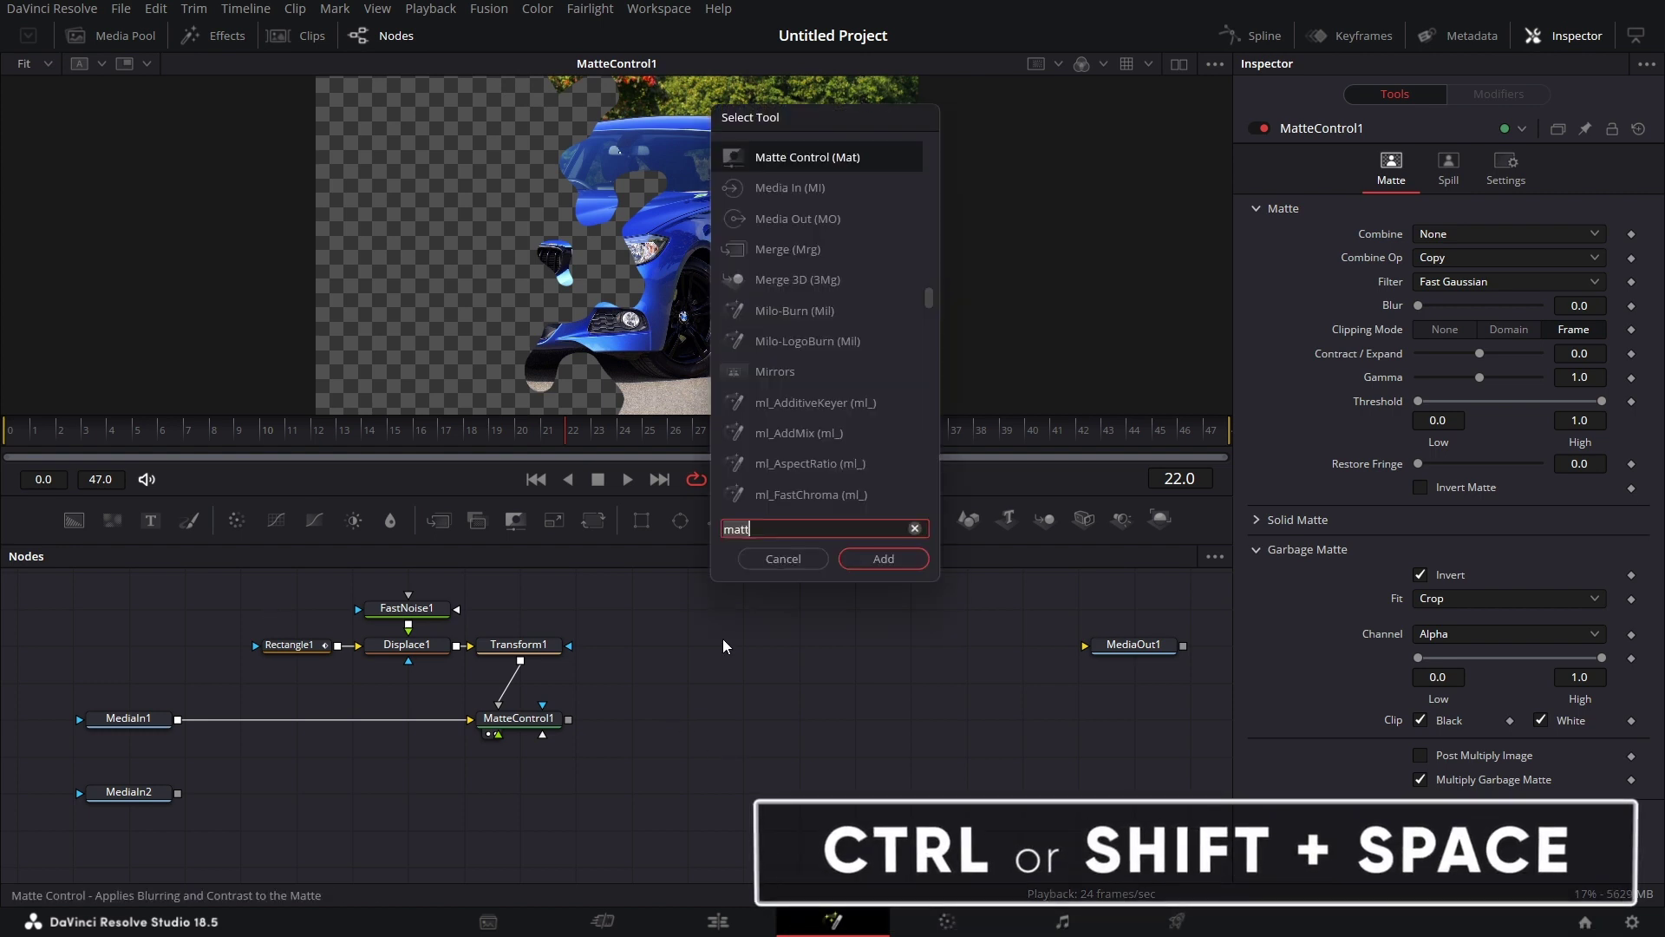
key("BackSpace")
key("BackSpace")
key("BackSpace")
key("BackSpace")
type("erode")
key("Return")
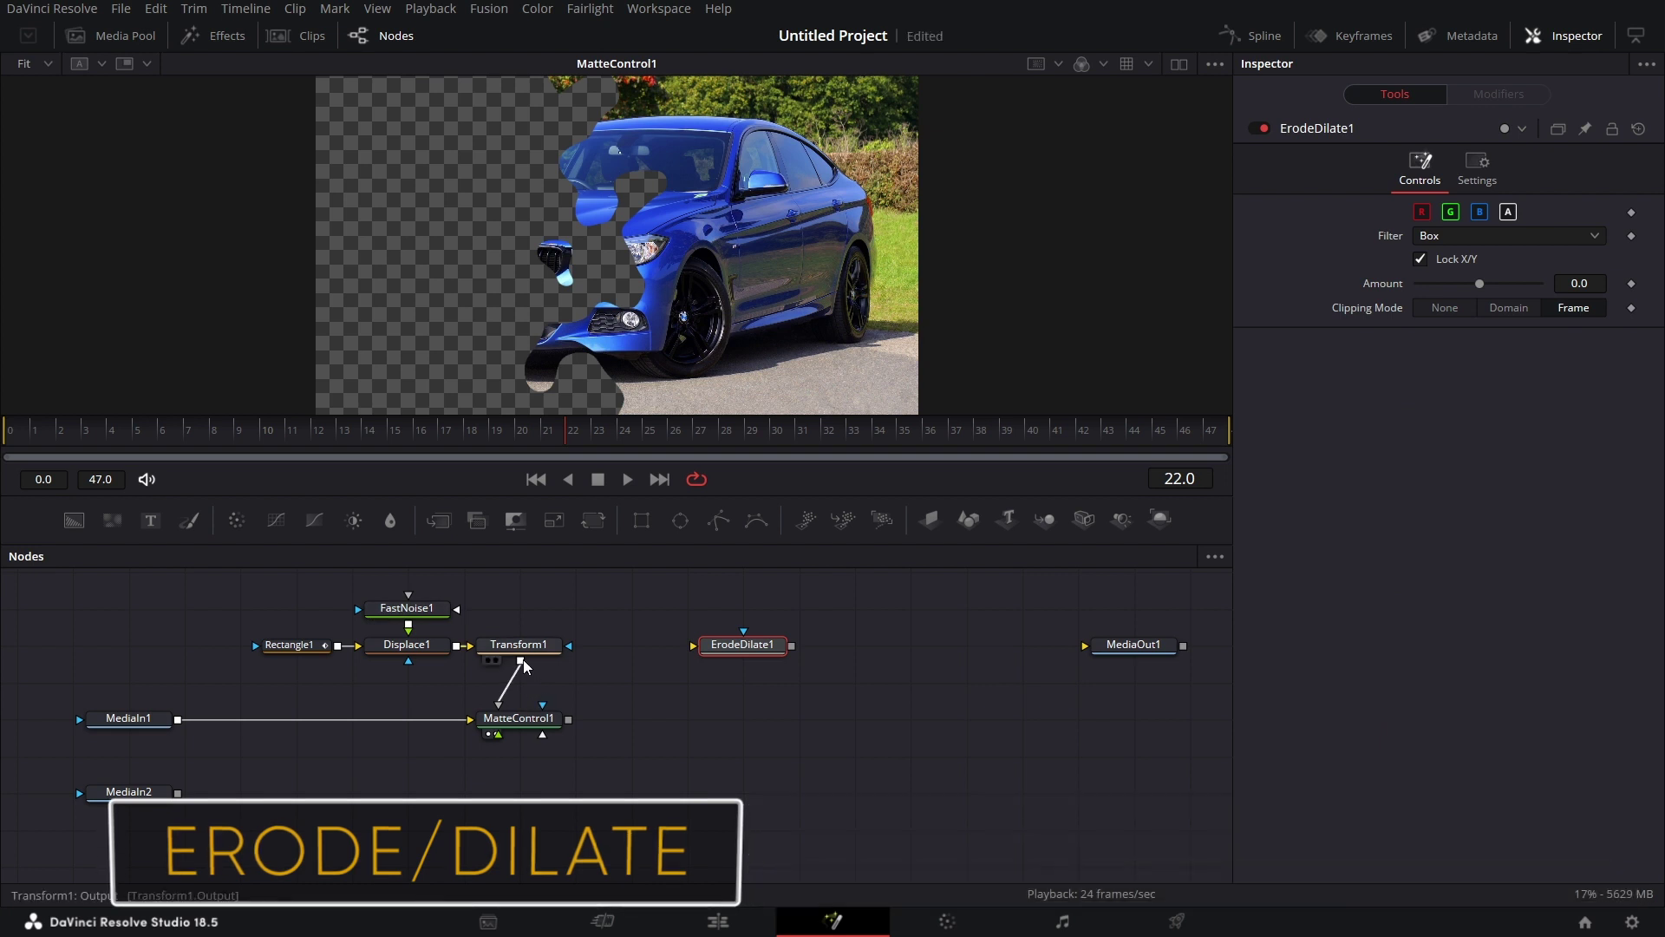
left_click_drag(522, 660, 694, 647)
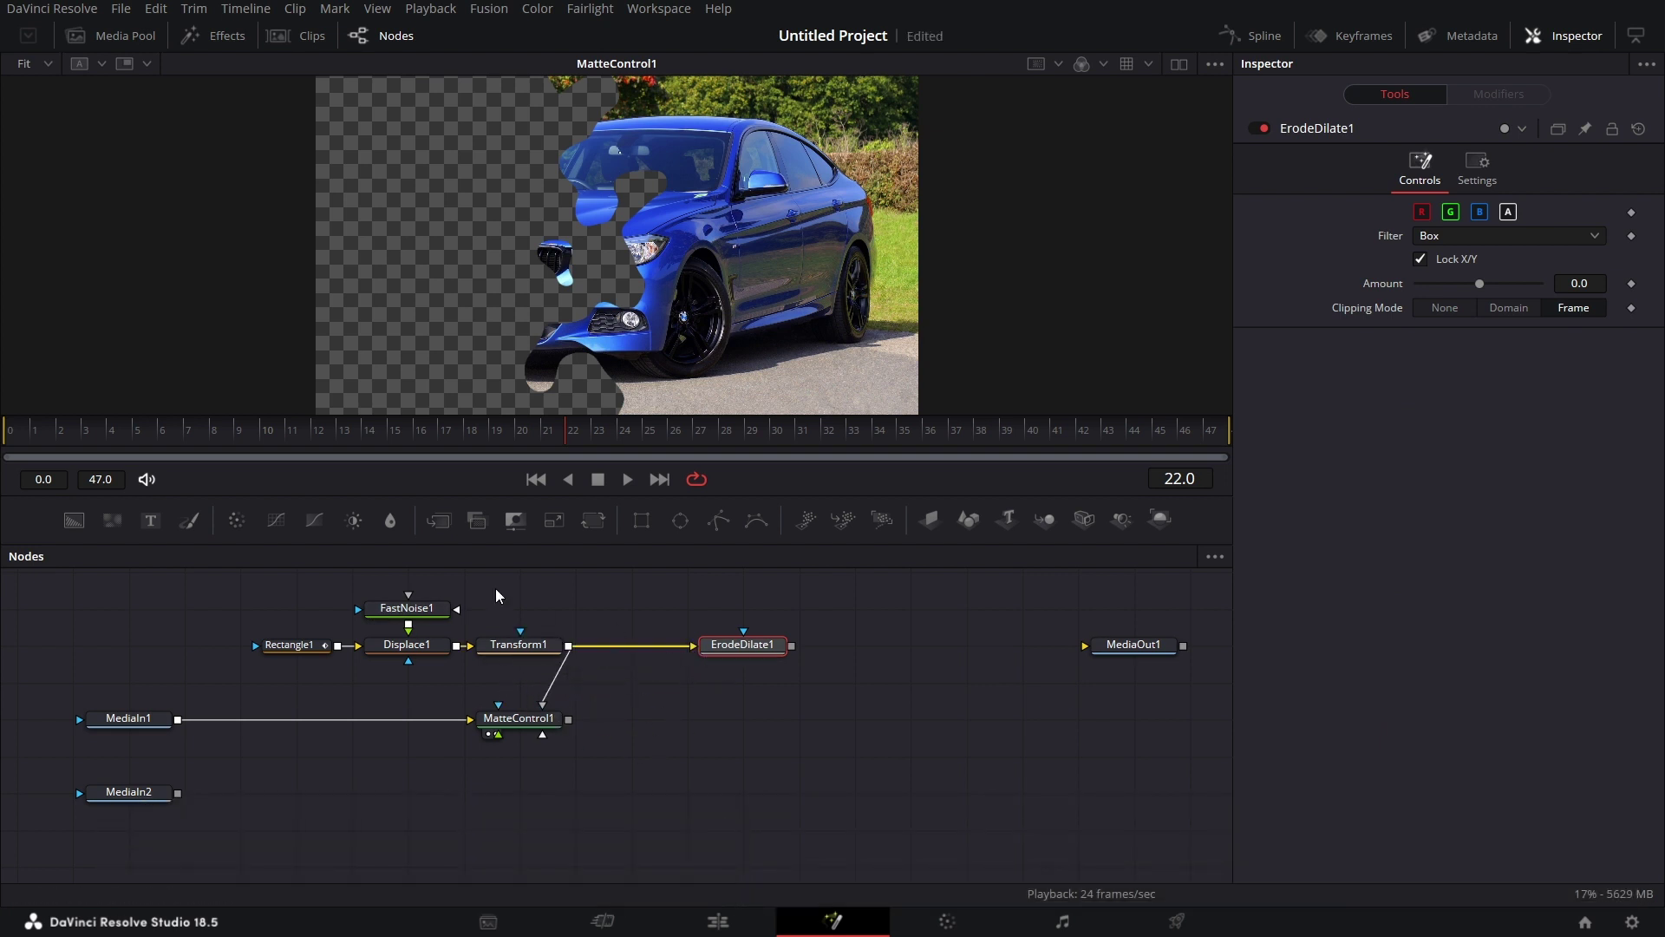
- Add Blur1 after ErodeDilate1, setting erode Amount to -0.01 and Blur Size to 10.0
left_click_drag(738, 694, 739, 695)
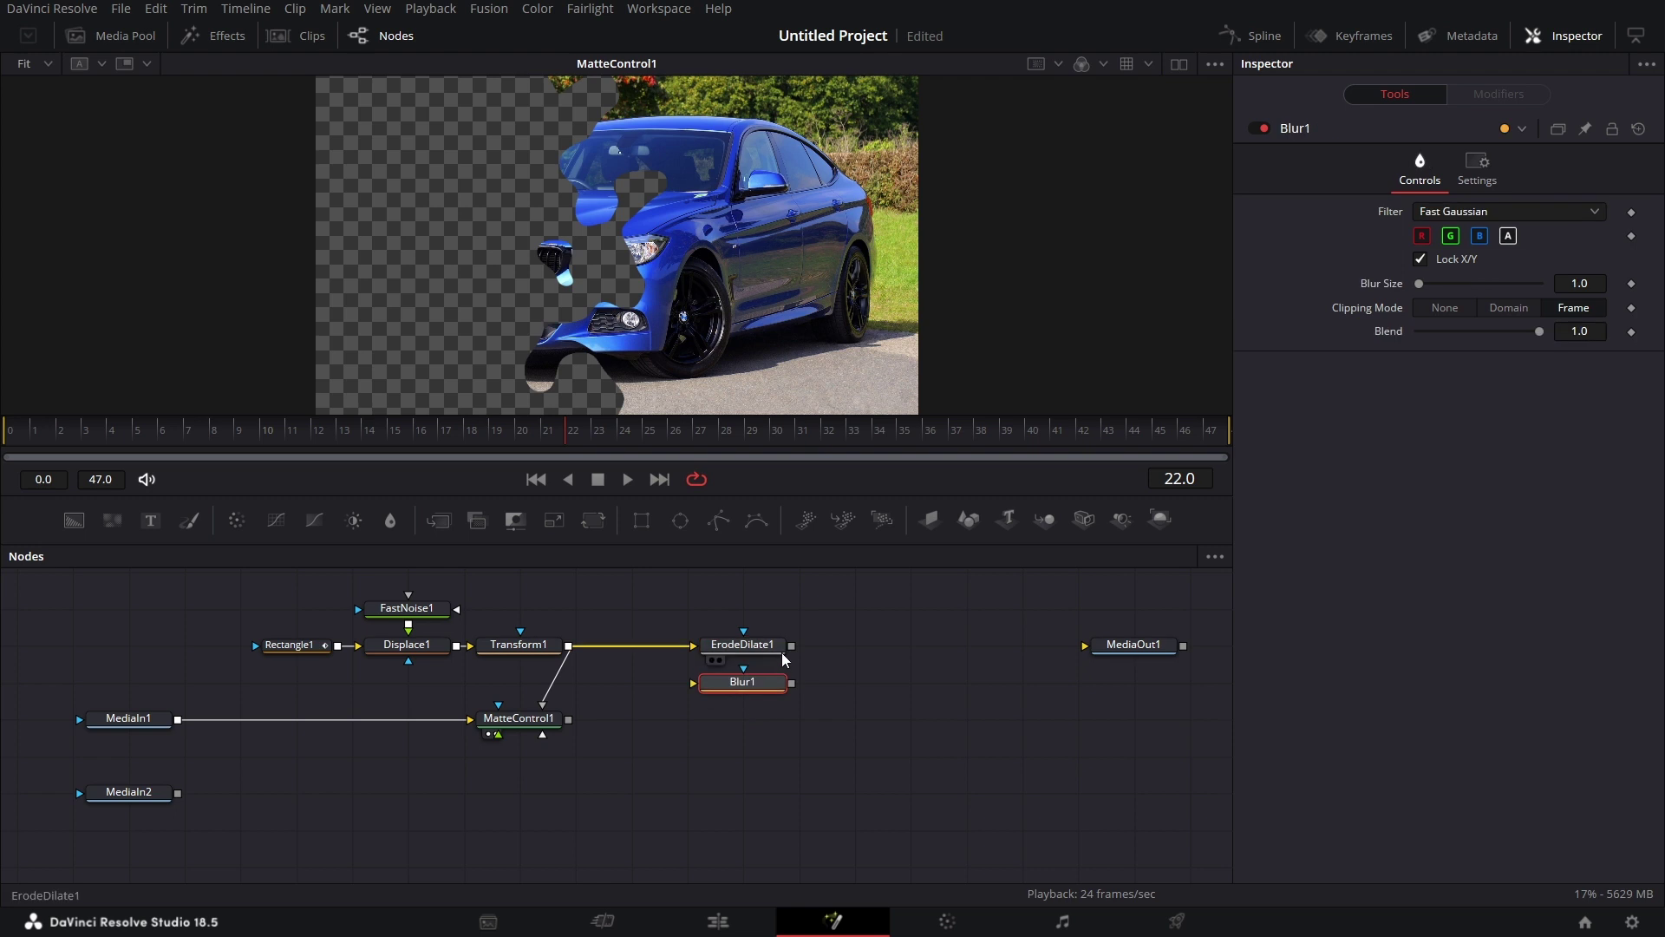
left_click_drag(791, 645, 806, 646)
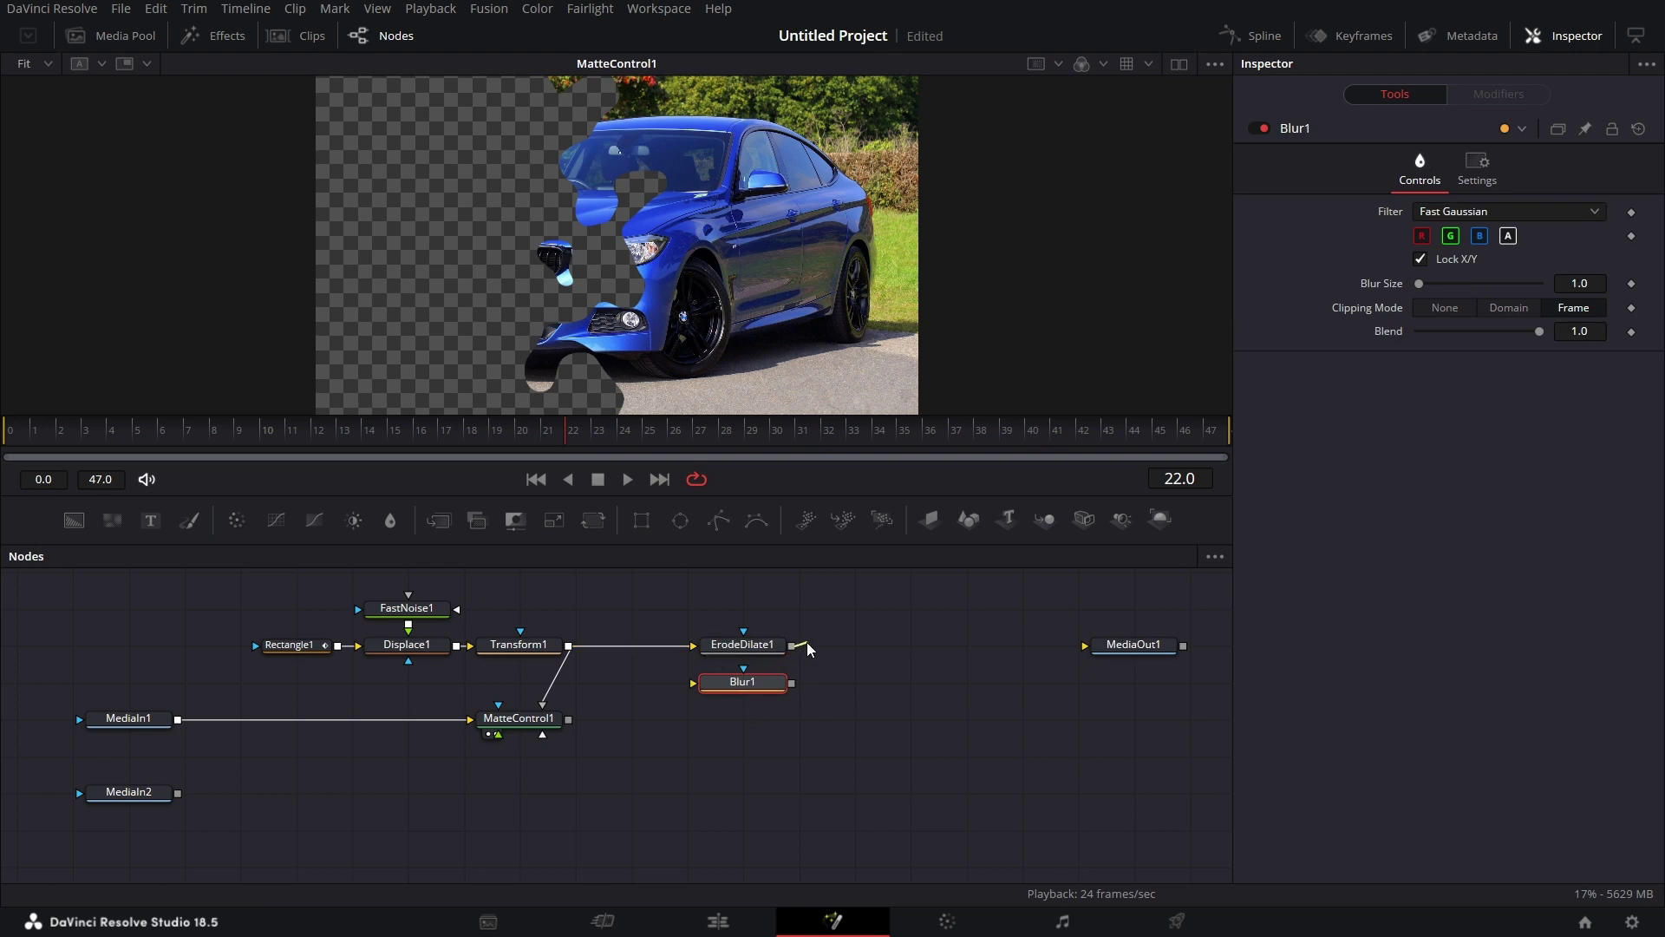
left_click(753, 649)
left_click_drag(1388, 386, 1078, 389)
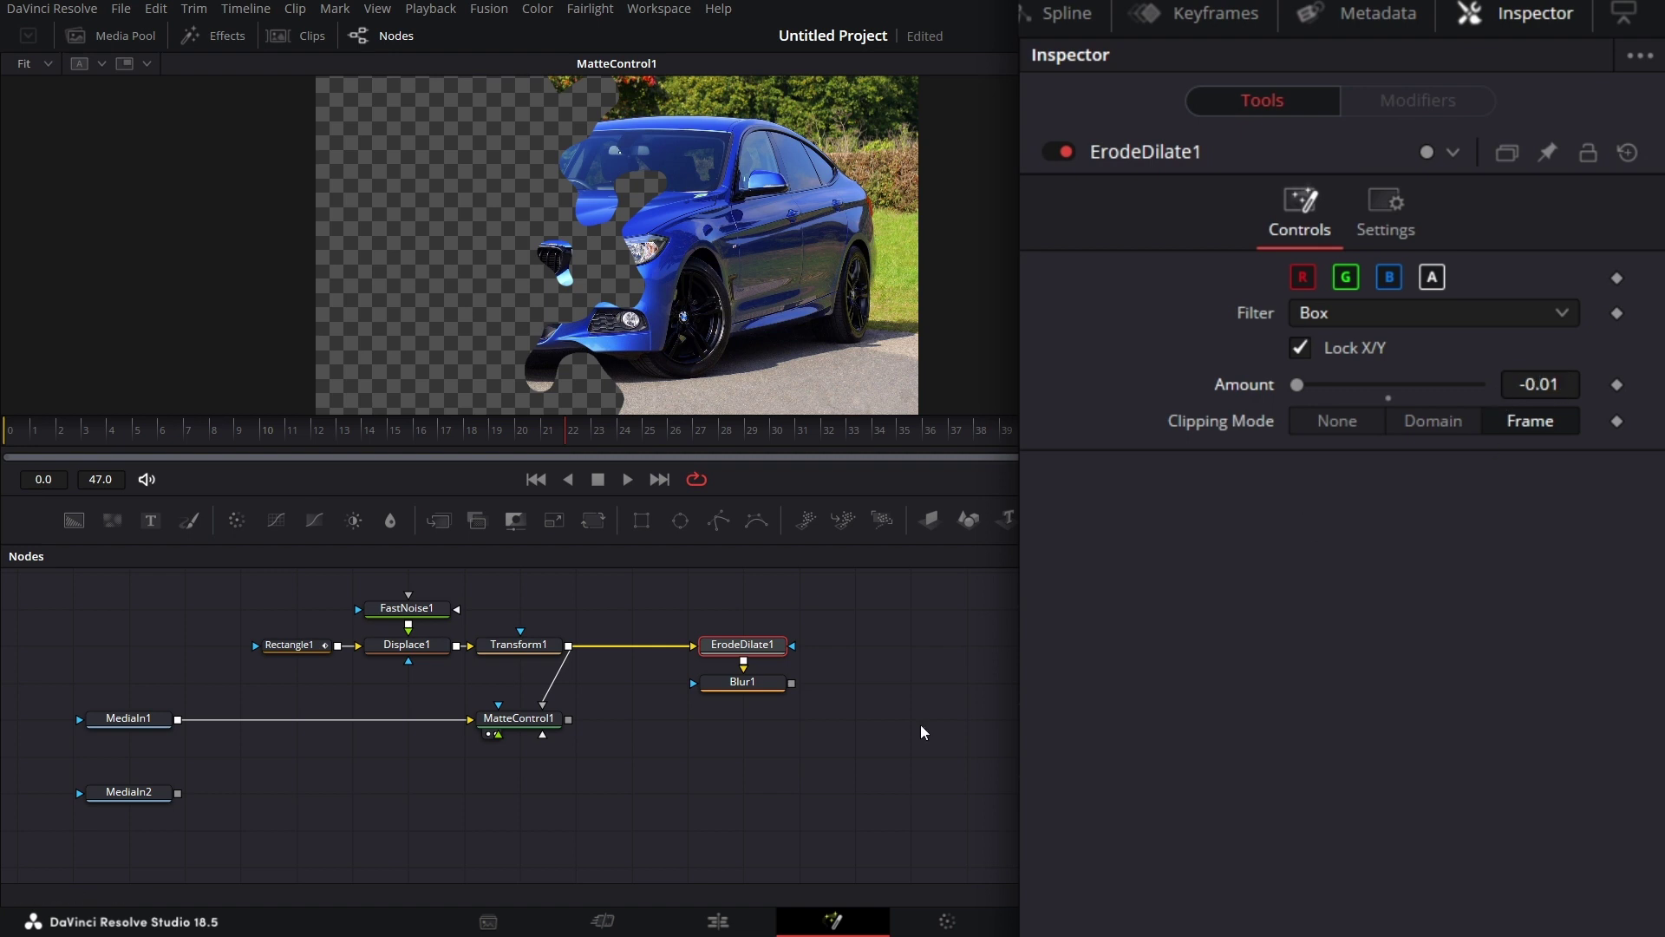
left_click(763, 685)
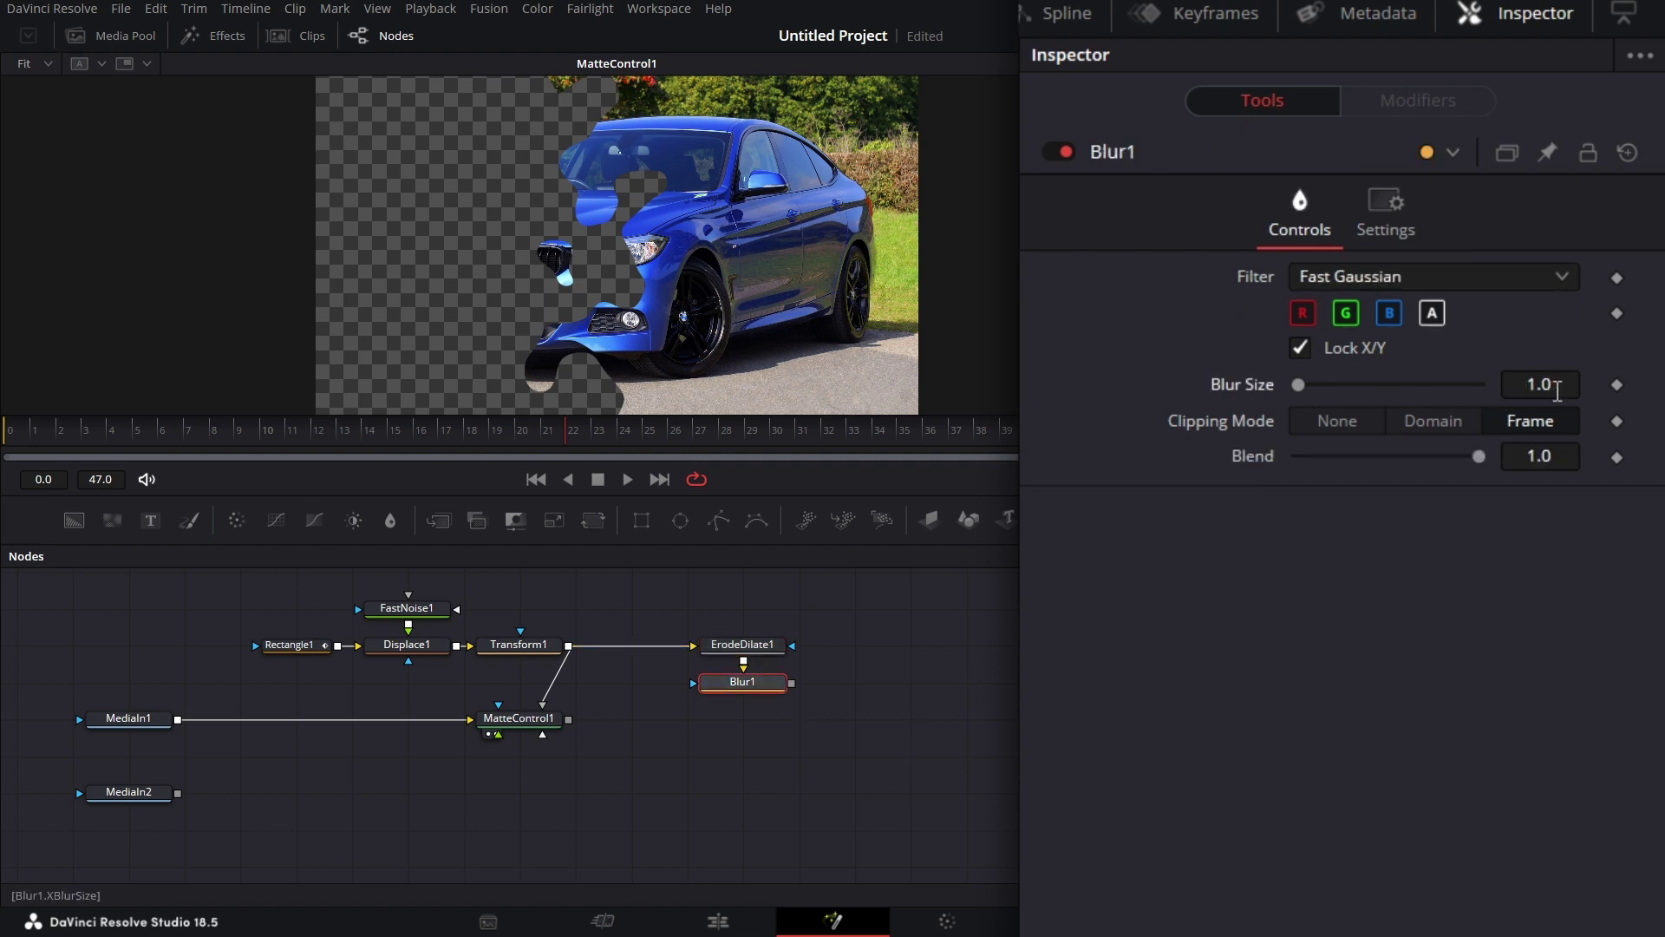
left_click(1558, 391)
key("Tab")
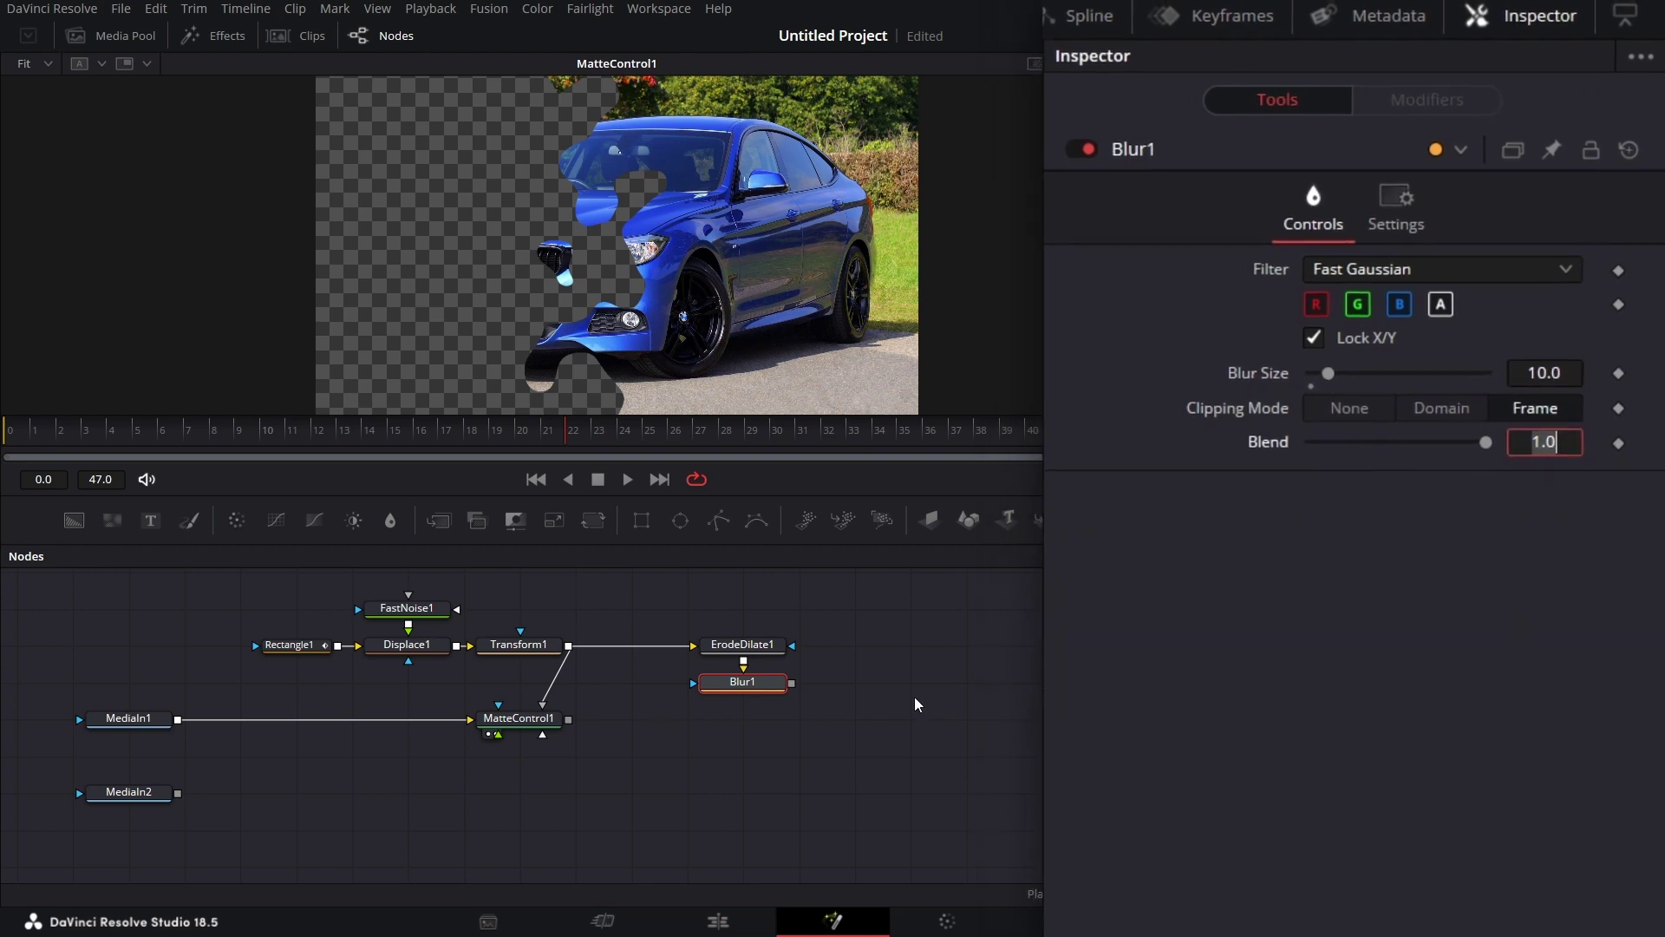
left_click_drag(685, 629, 756, 623)
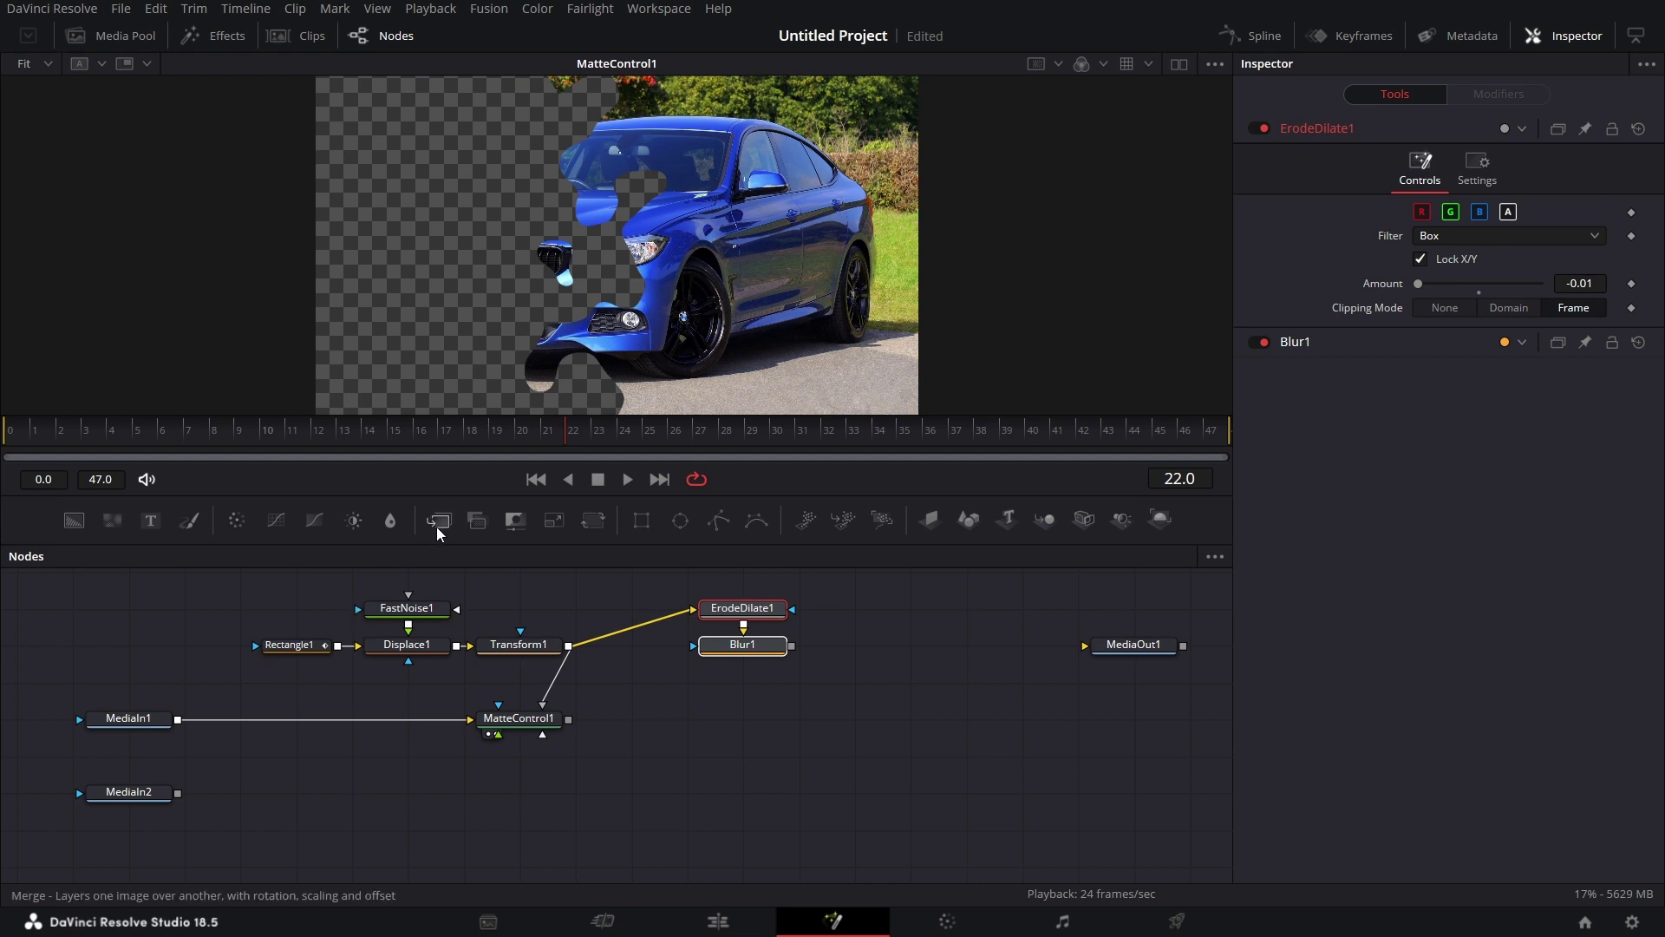
- Add Merge1 with Blur1 as background and Transform1 as foreground, using the Held Out operator
left_click_drag(439, 520, 638, 664)
left_click_drag(744, 707, 694, 687)
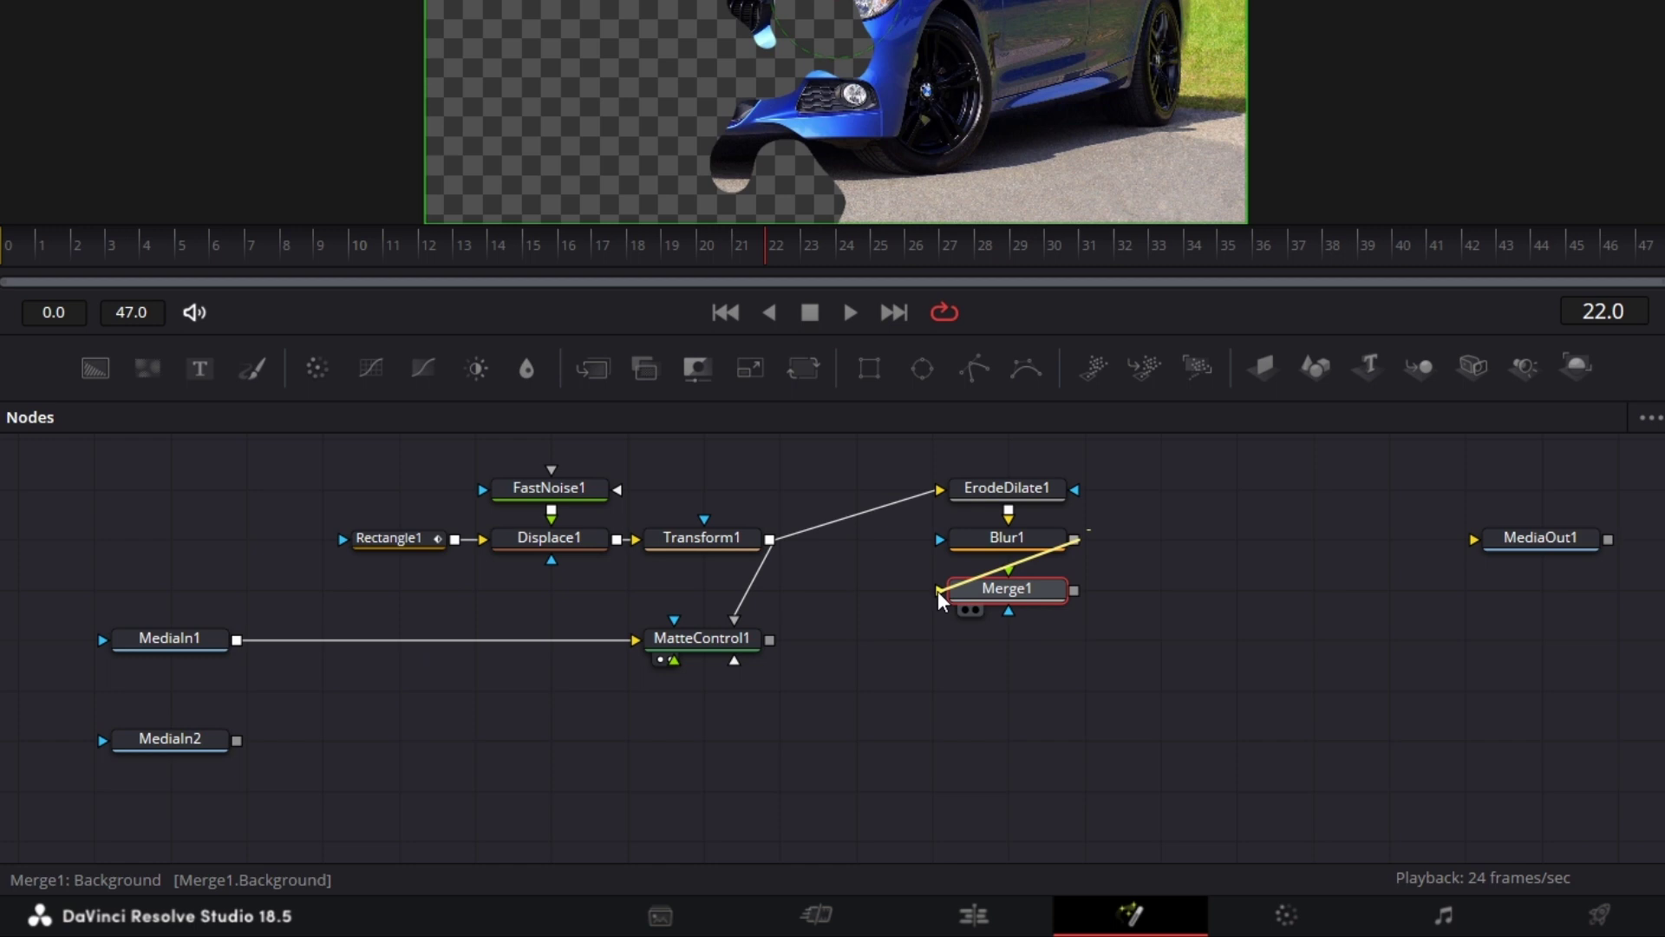
left_click_drag(941, 599, 941, 598)
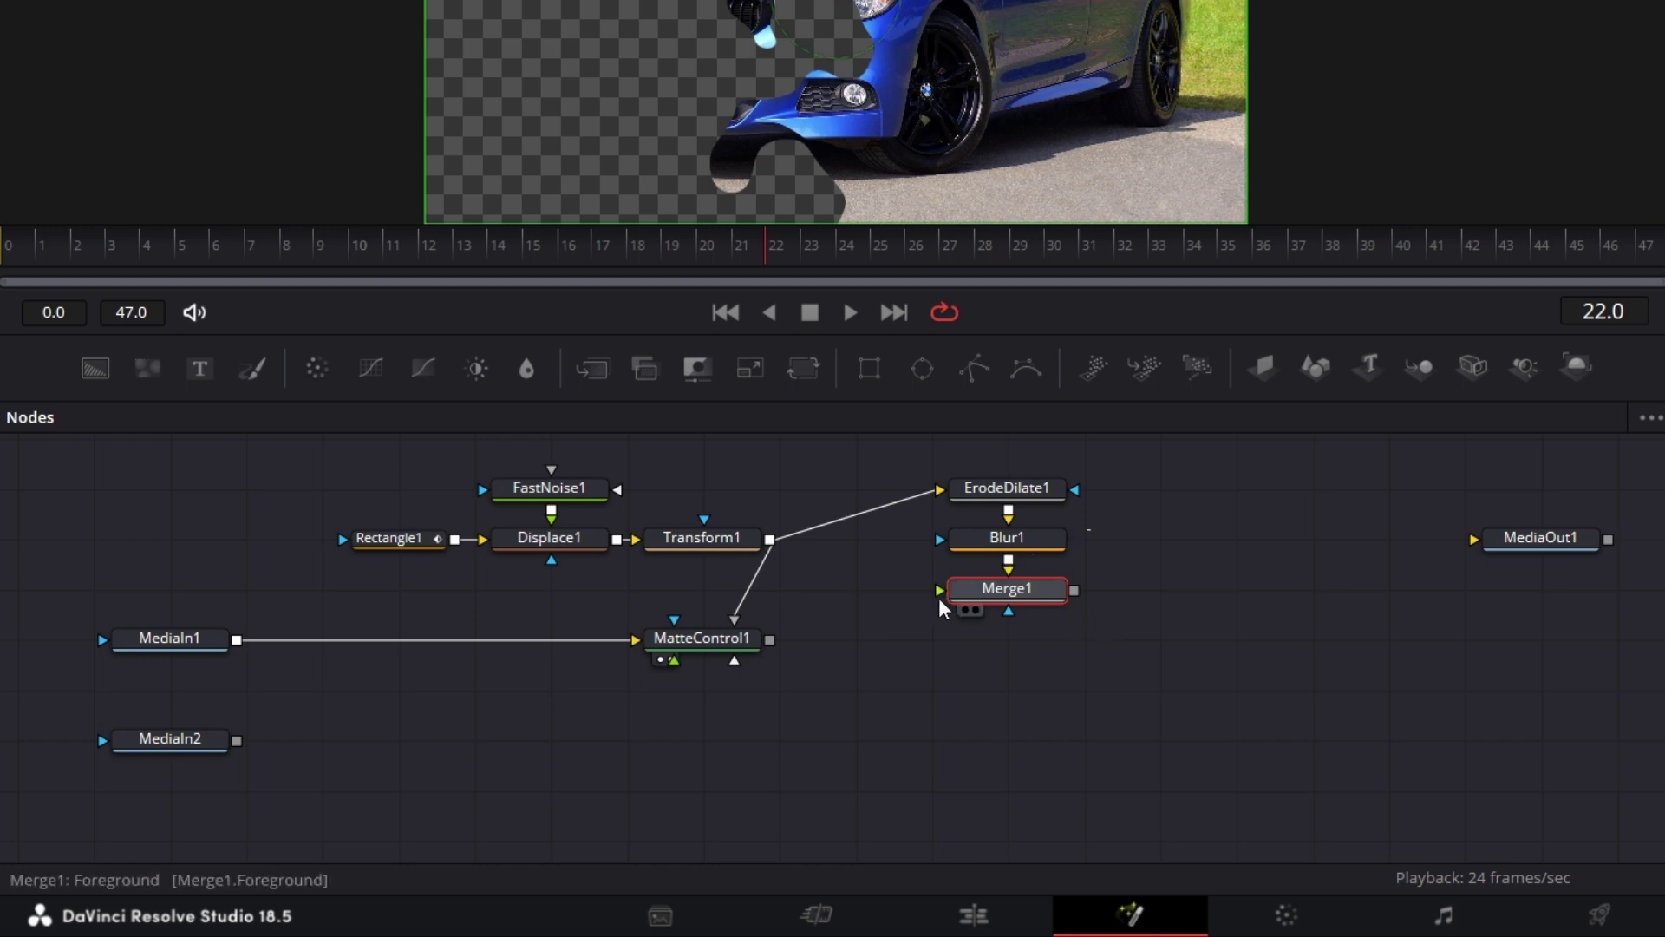
left_click_drag(770, 540, 941, 599)
left_click(1021, 598)
left_click(1447, 419)
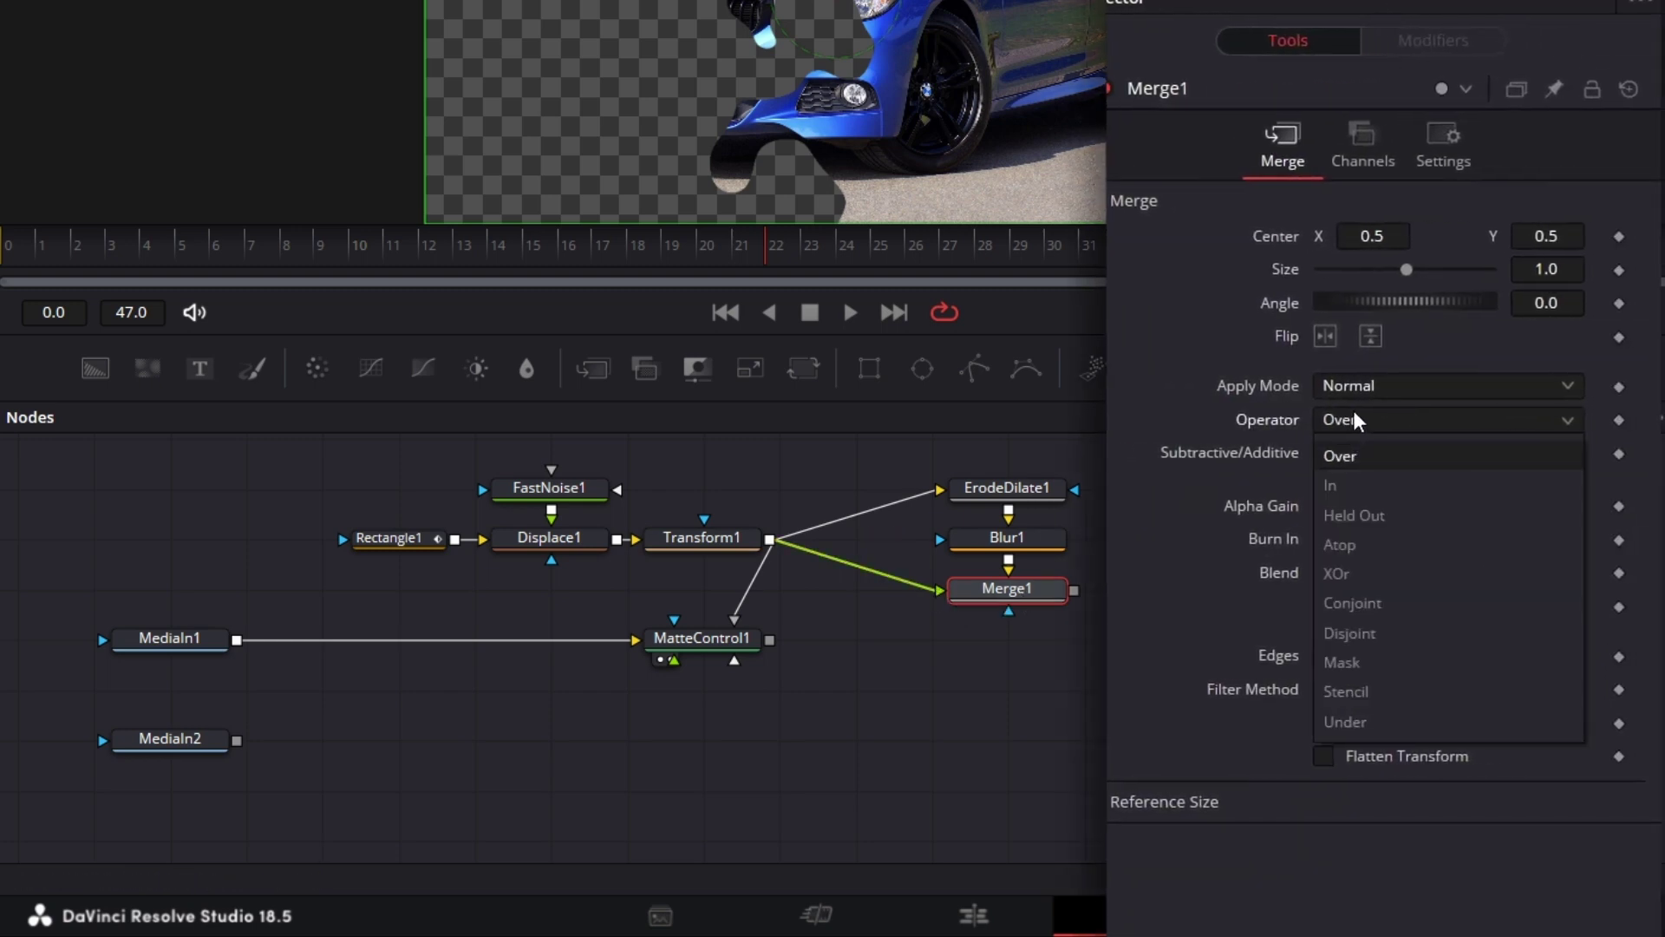
left_click(1373, 516)
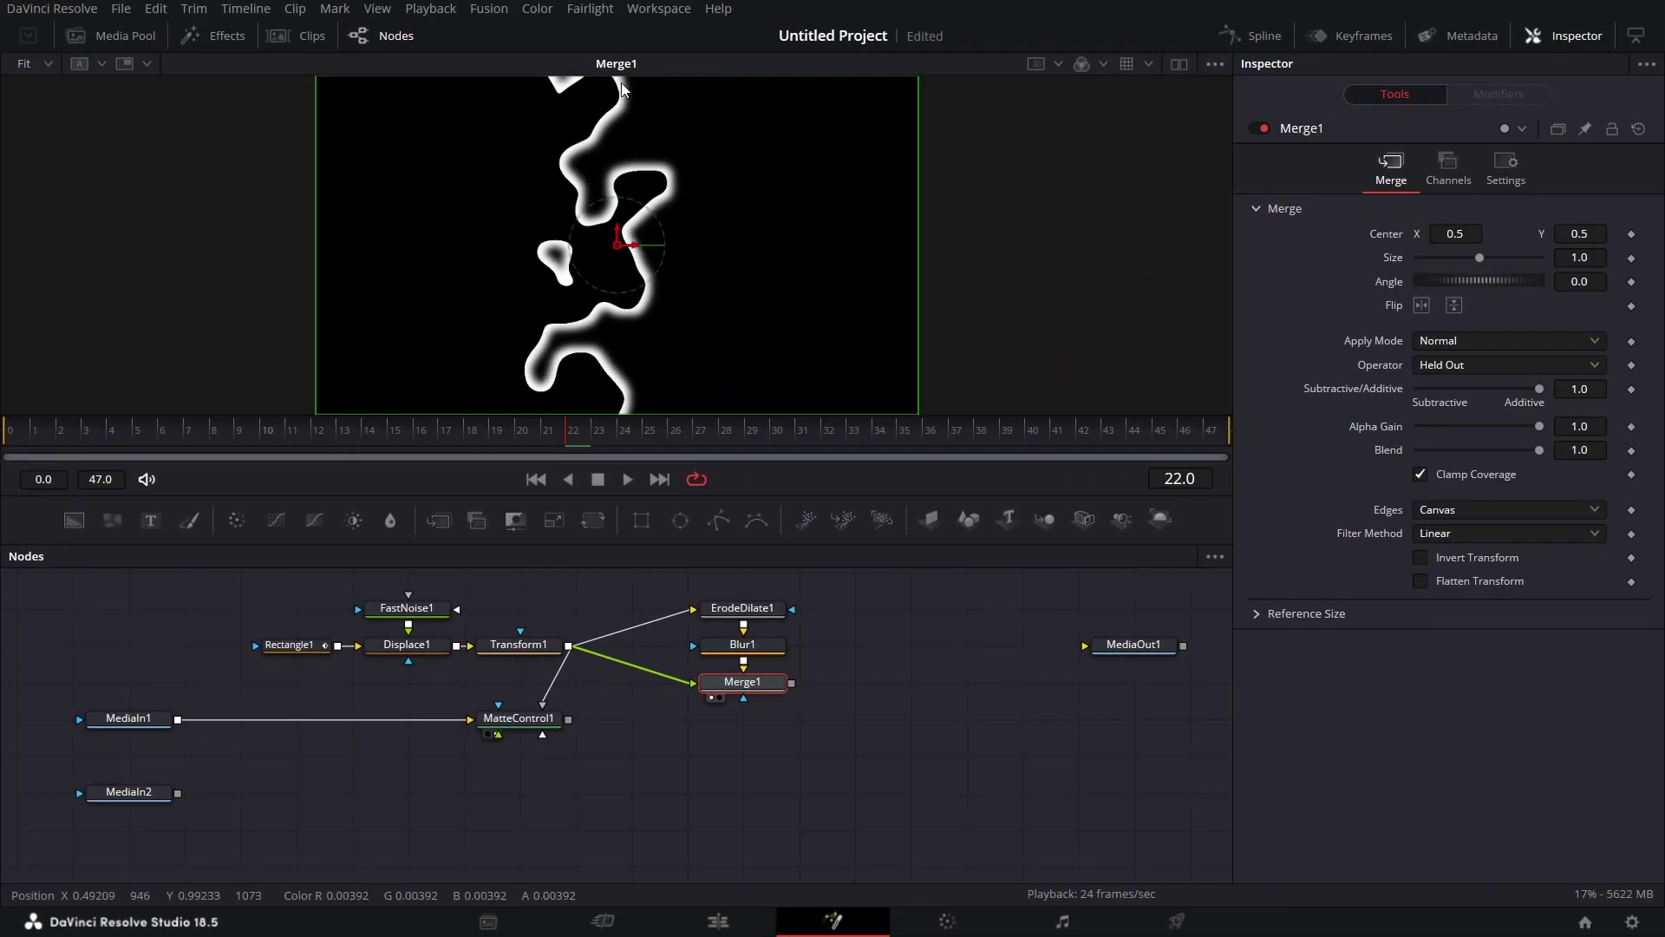
- Add MatteControl2 taking MatteControl1's image with Merge1 as inverted garbage matte, and view it
left_click(688, 727)
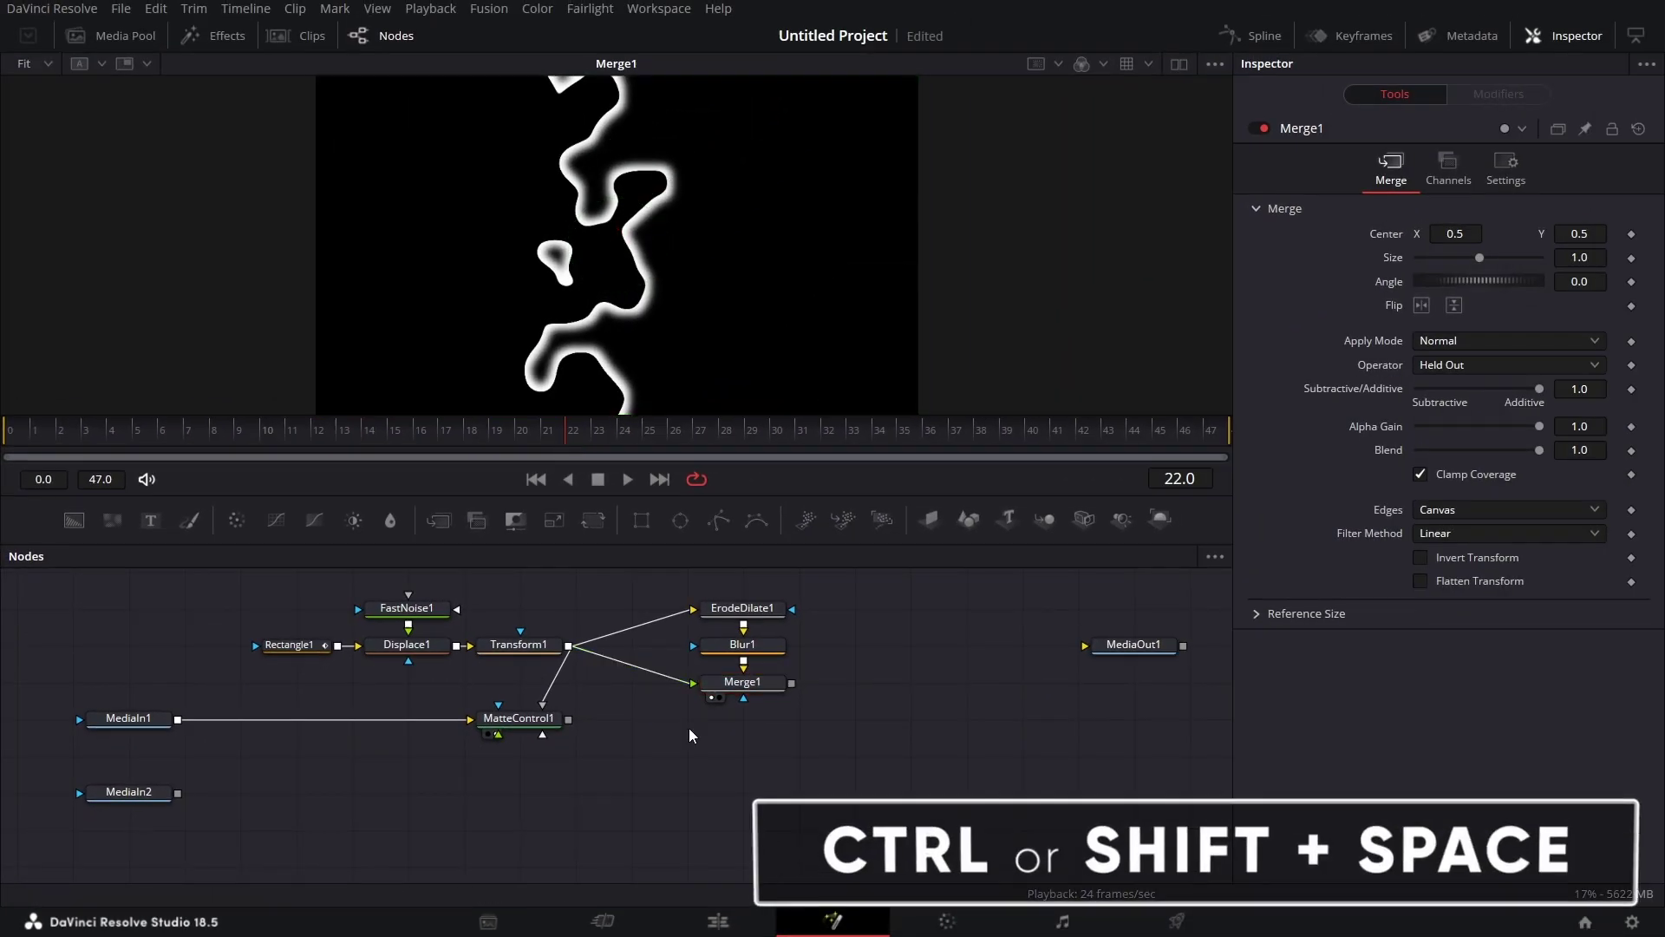
key("shift+space")
type("erod")
key("ctrl+a")
type("matt")
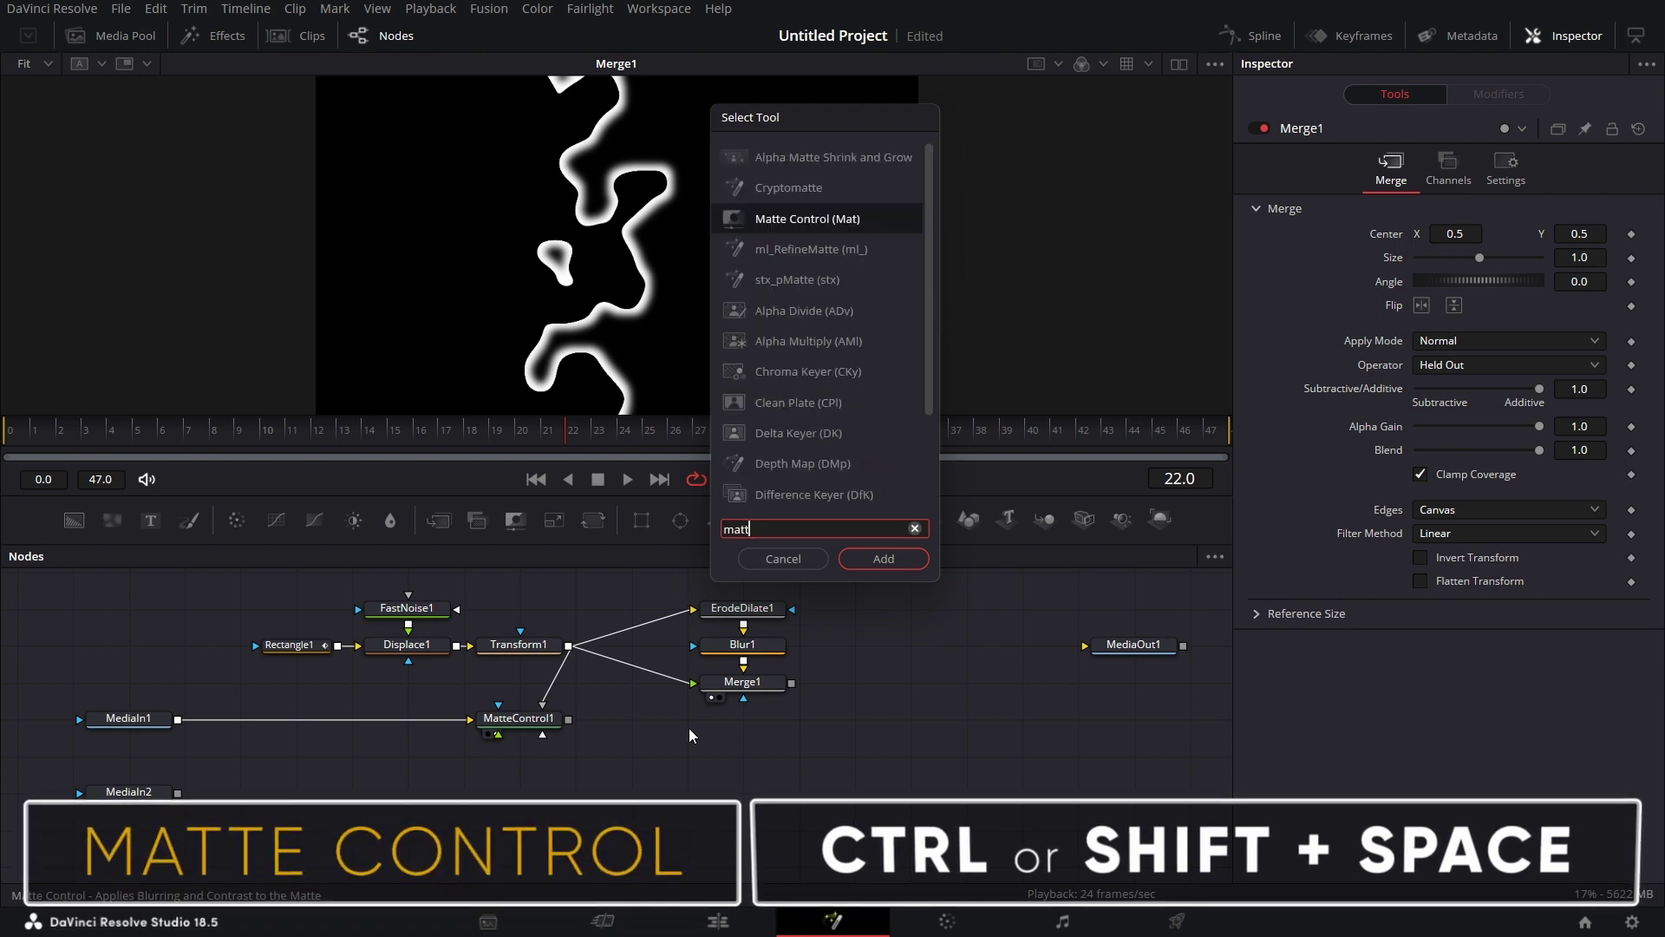
key("Return")
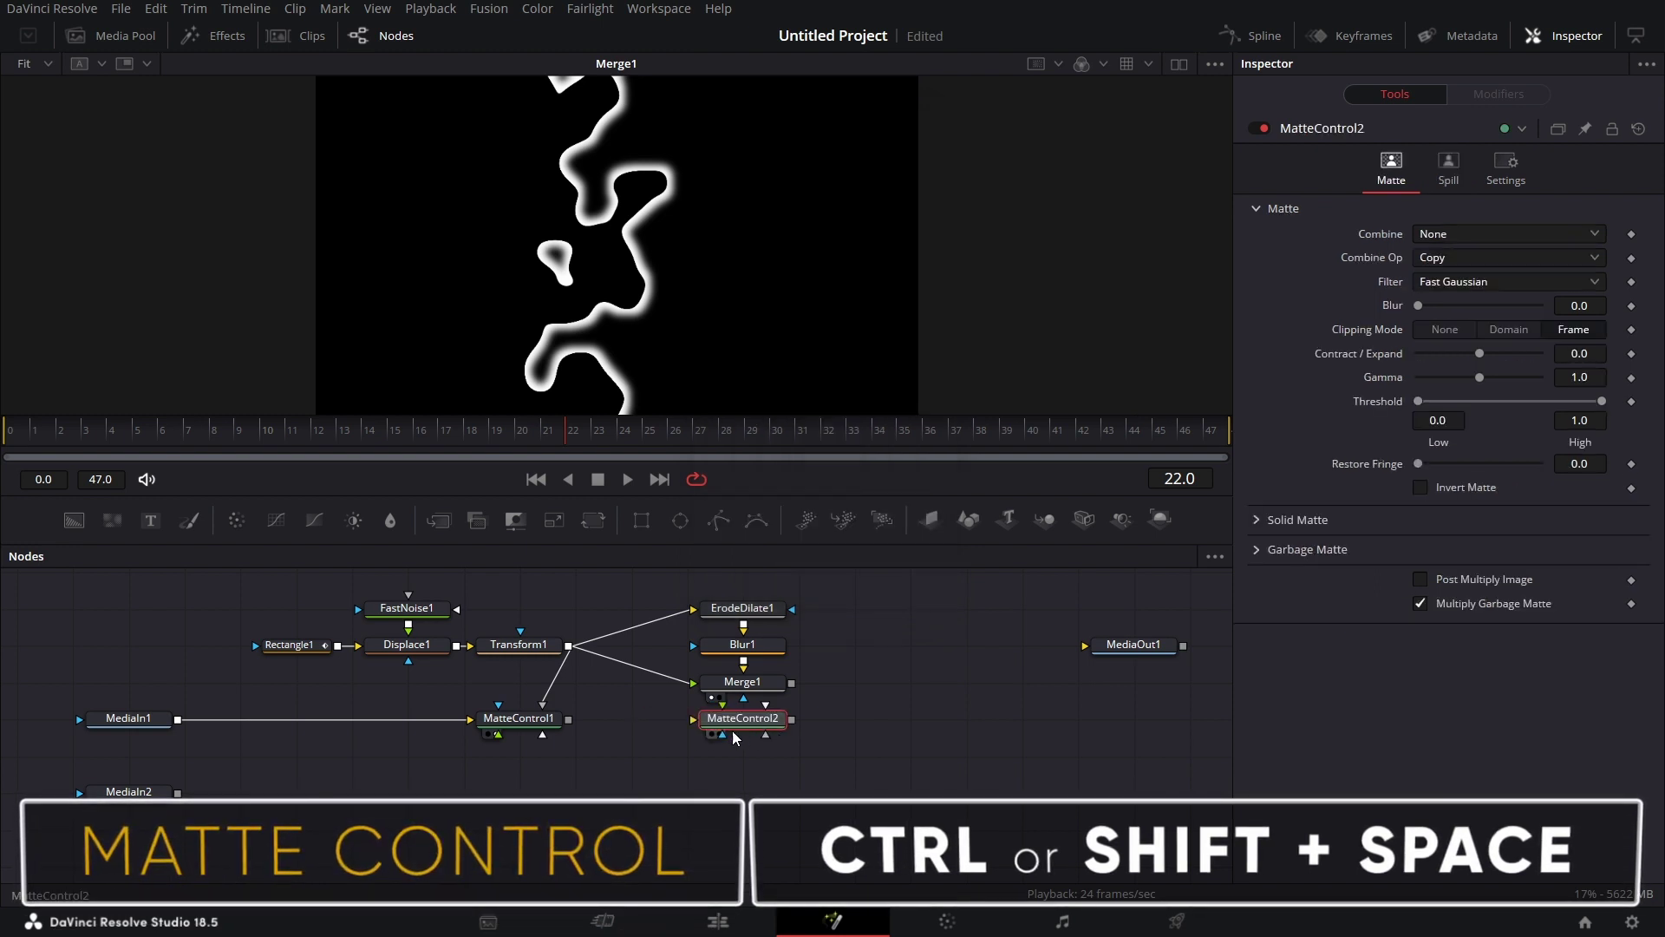
left_click_drag(789, 686, 837, 683)
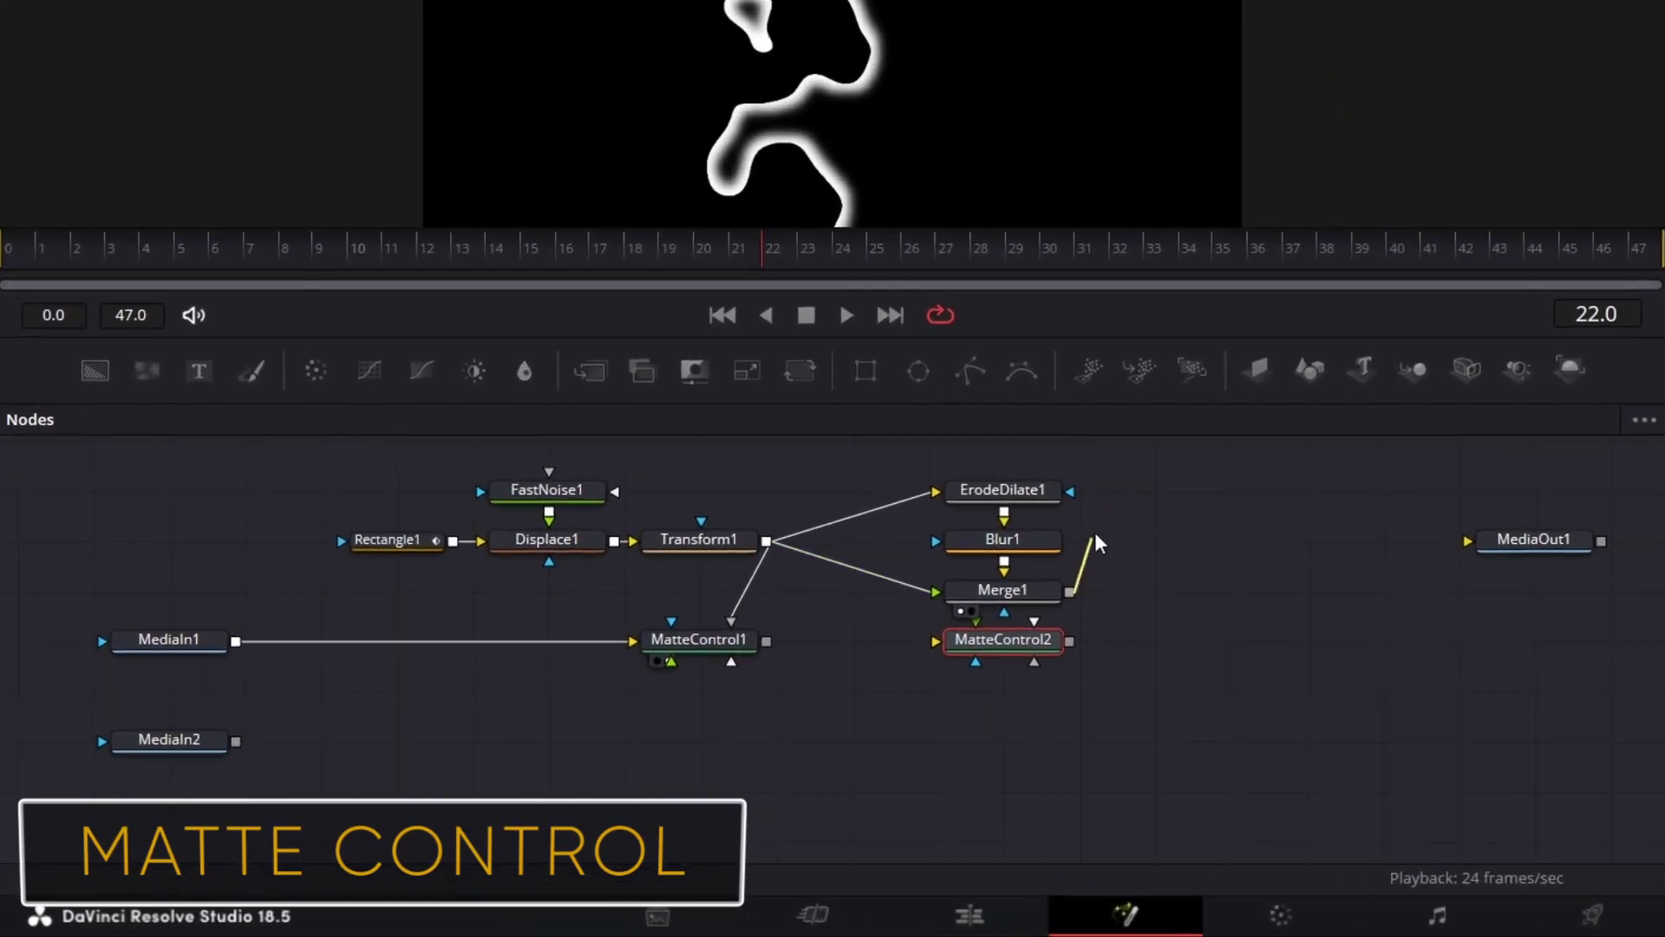
left_click_drag(1136, 590, 989, 638)
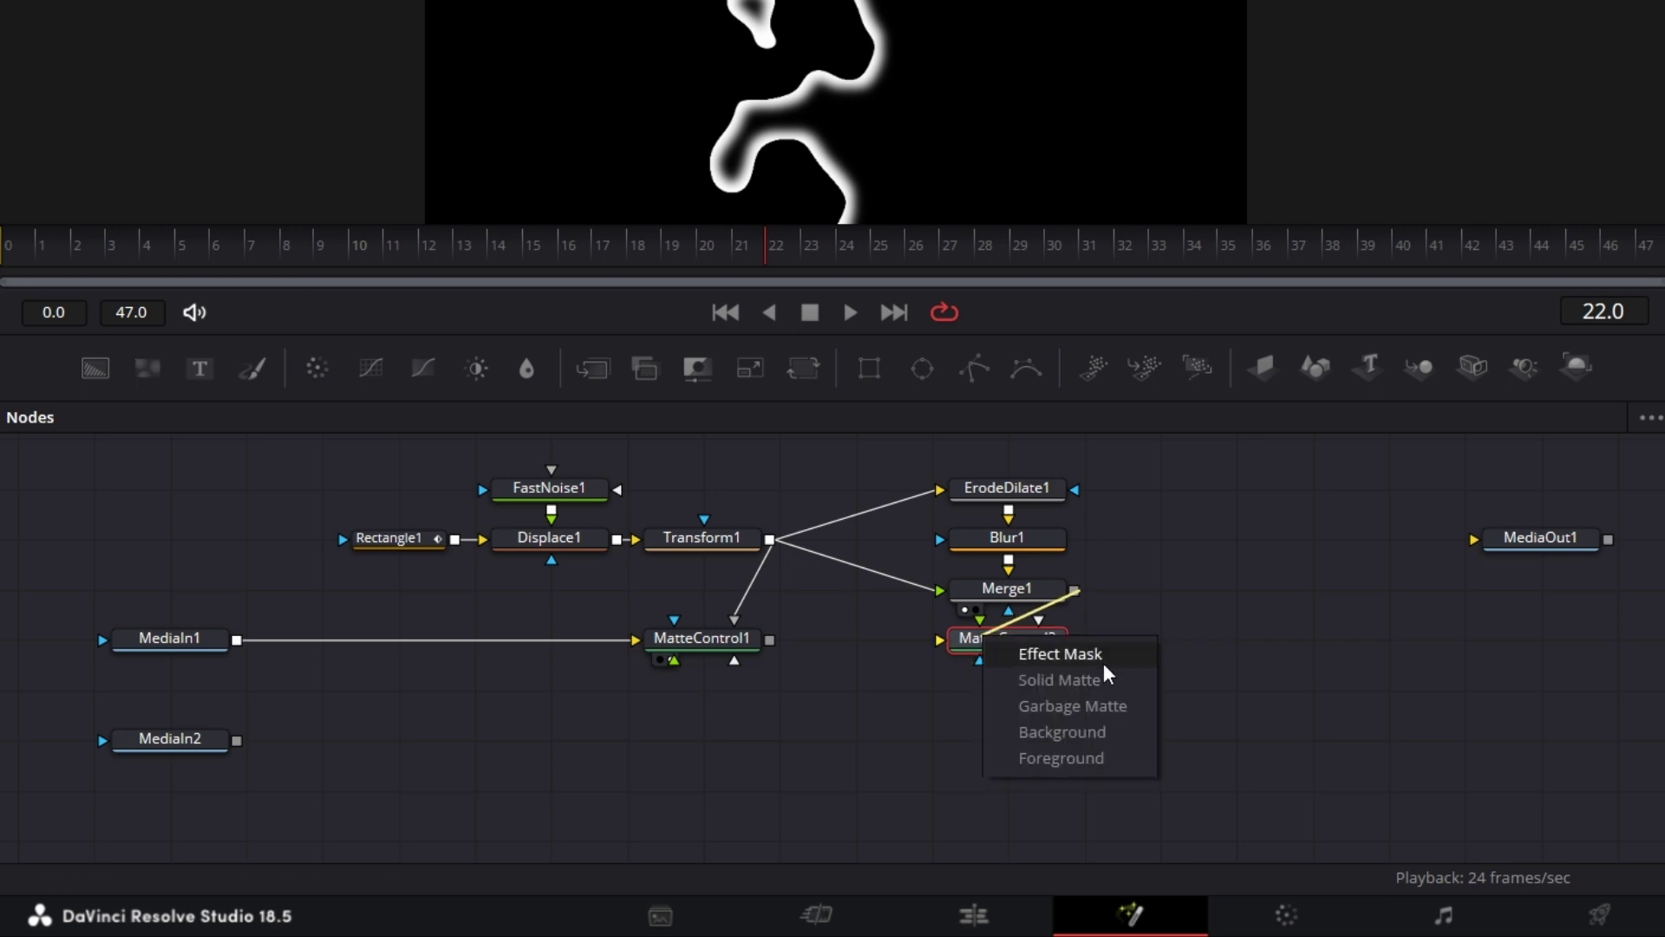
left_click(1097, 714)
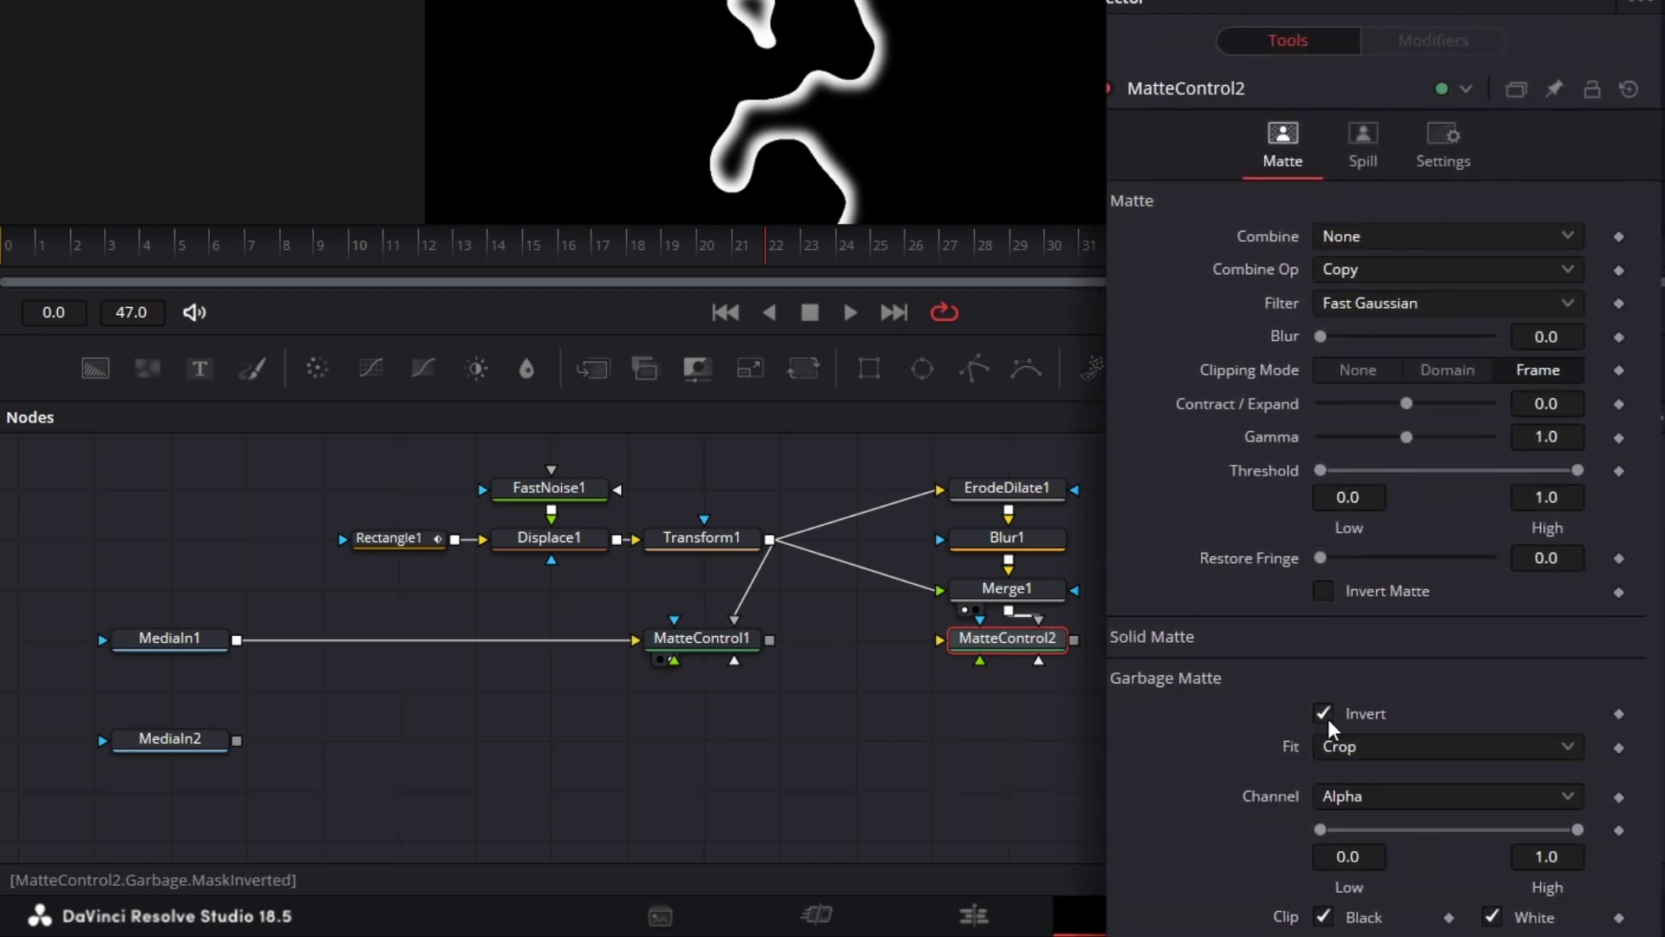
left_click_drag(769, 640, 946, 643)
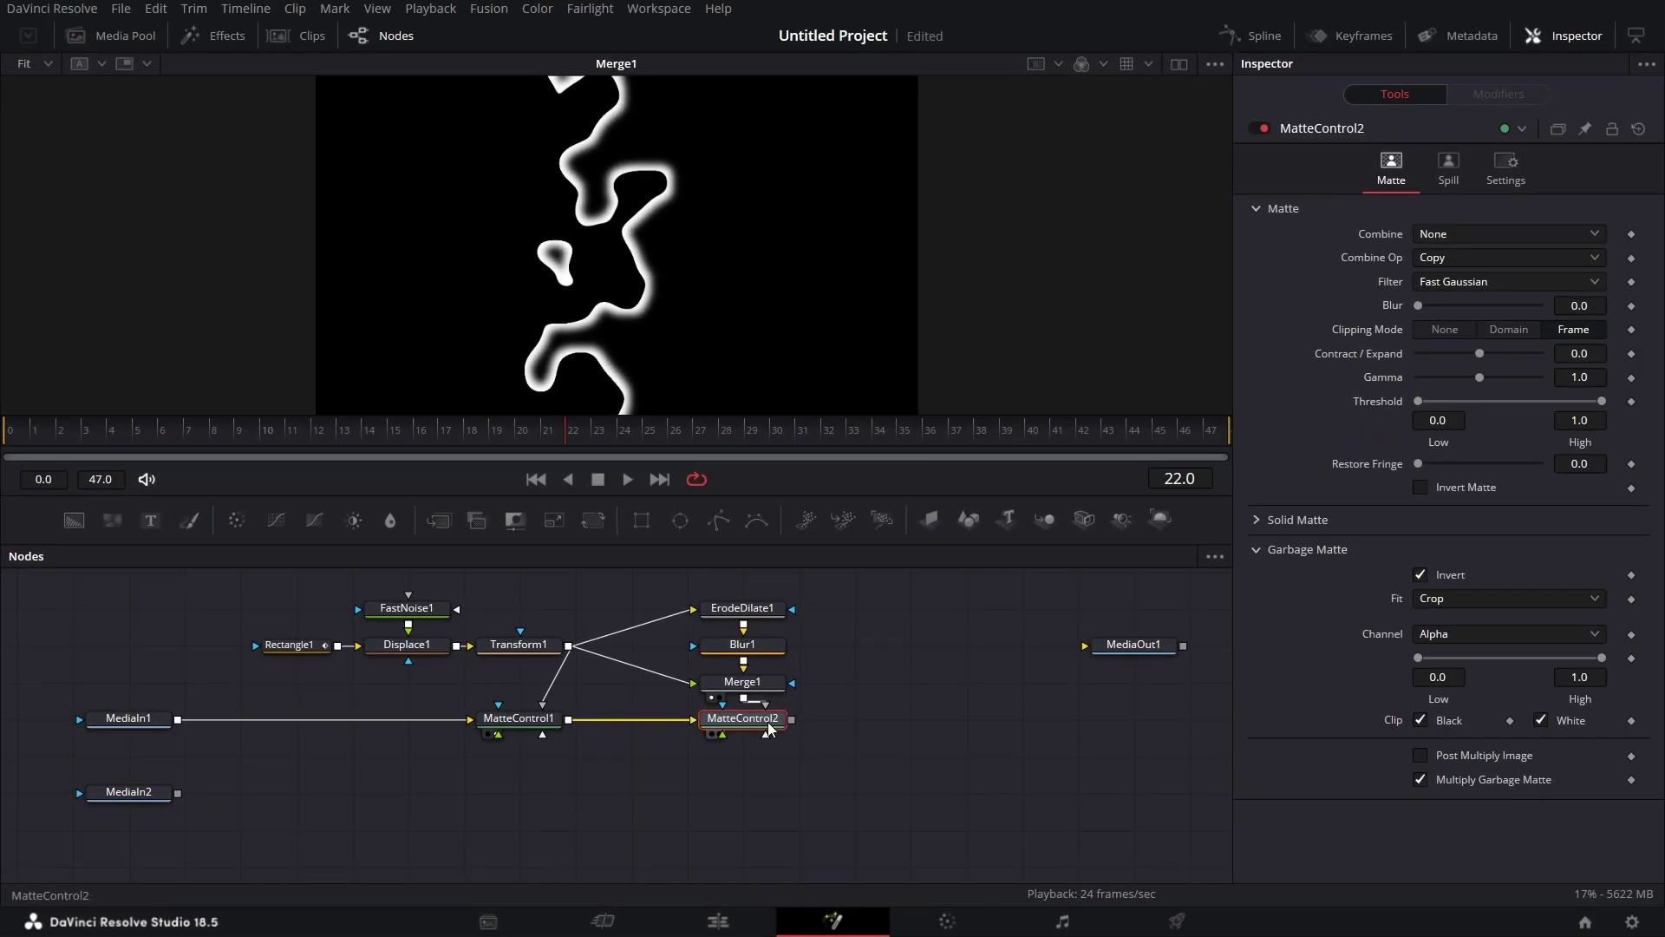
key("1")
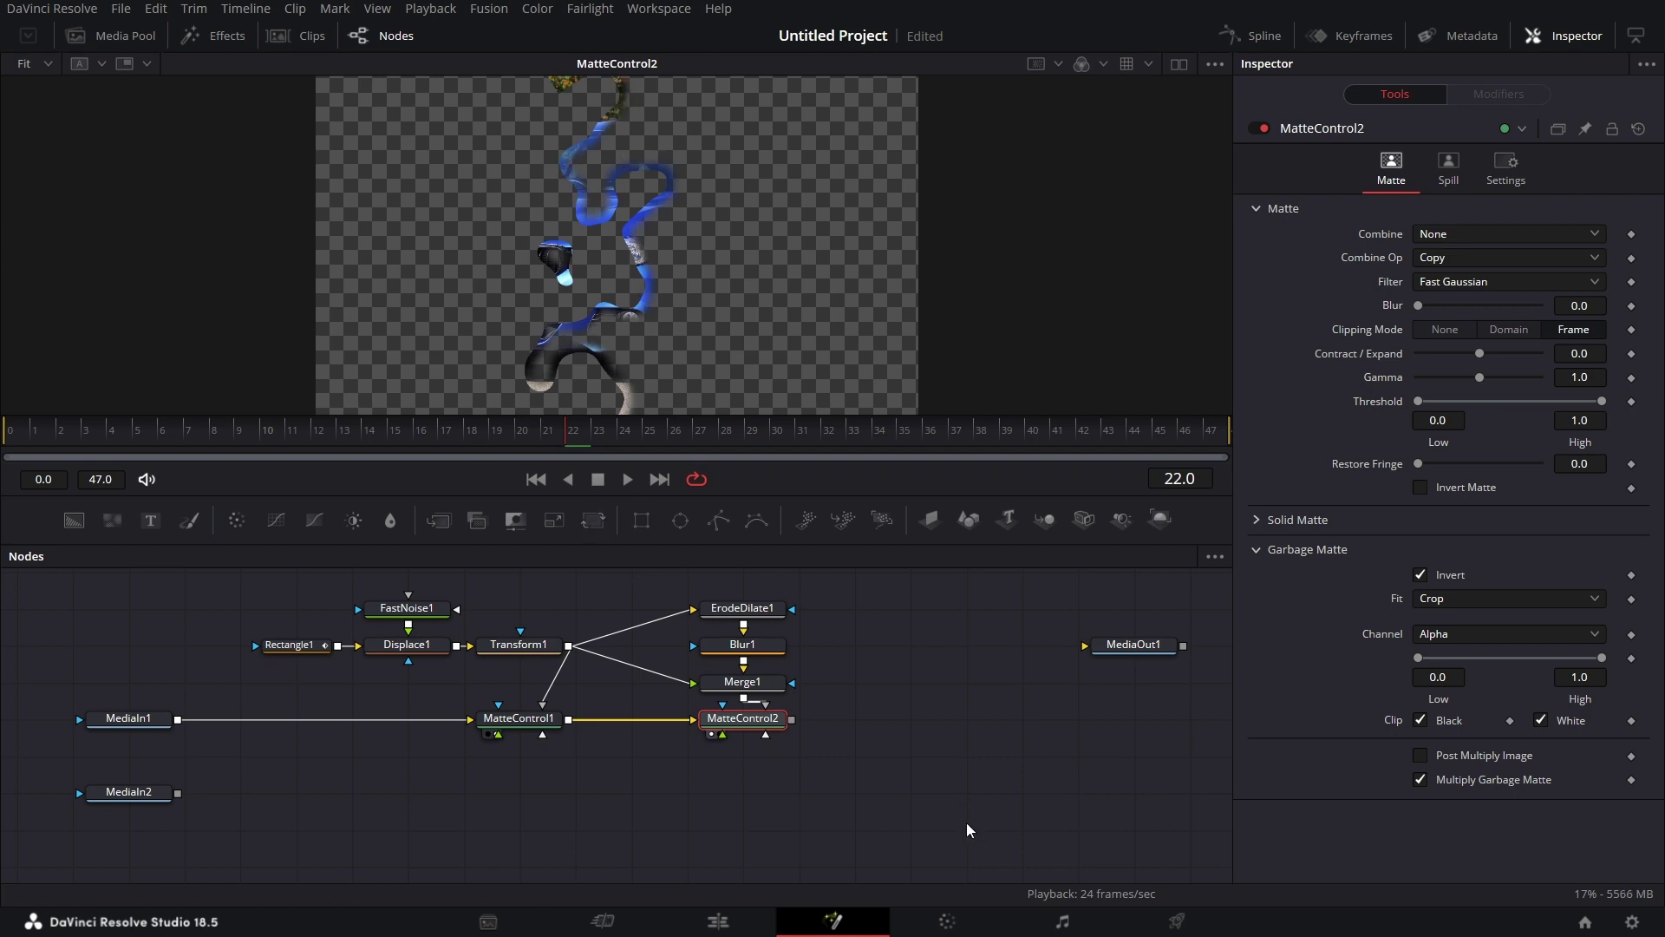
- Add Glow1 and ColorCurves1 nodes, both fed from MatteControl2's output
left_click(871, 726)
key("shift+space")
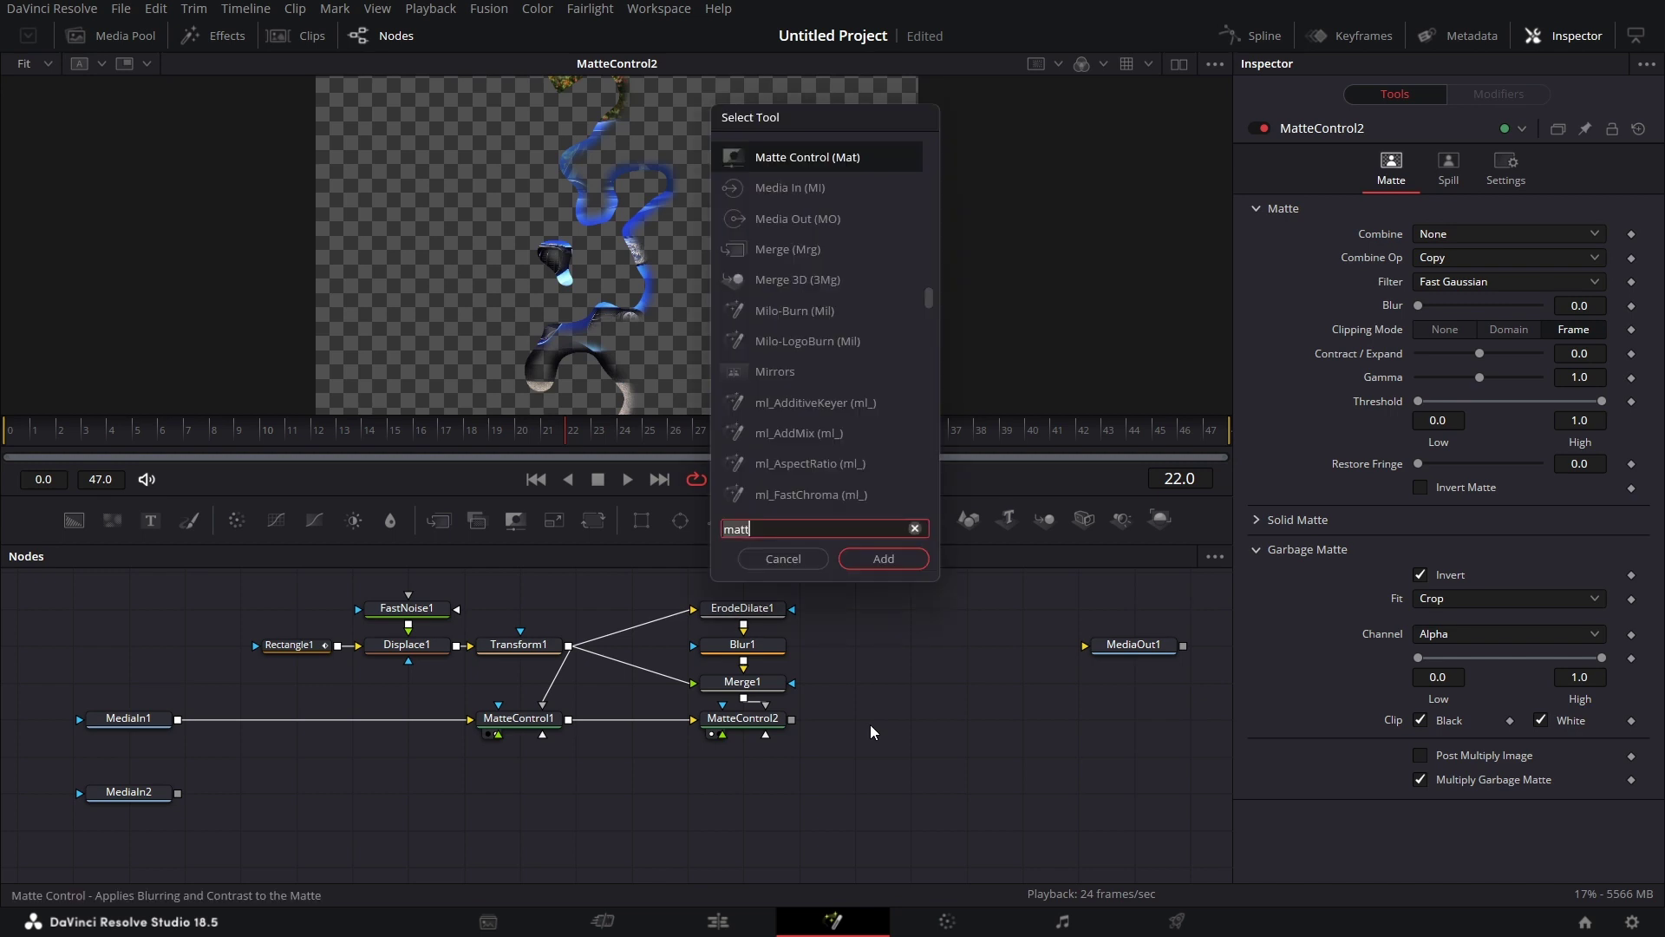
type("glow")
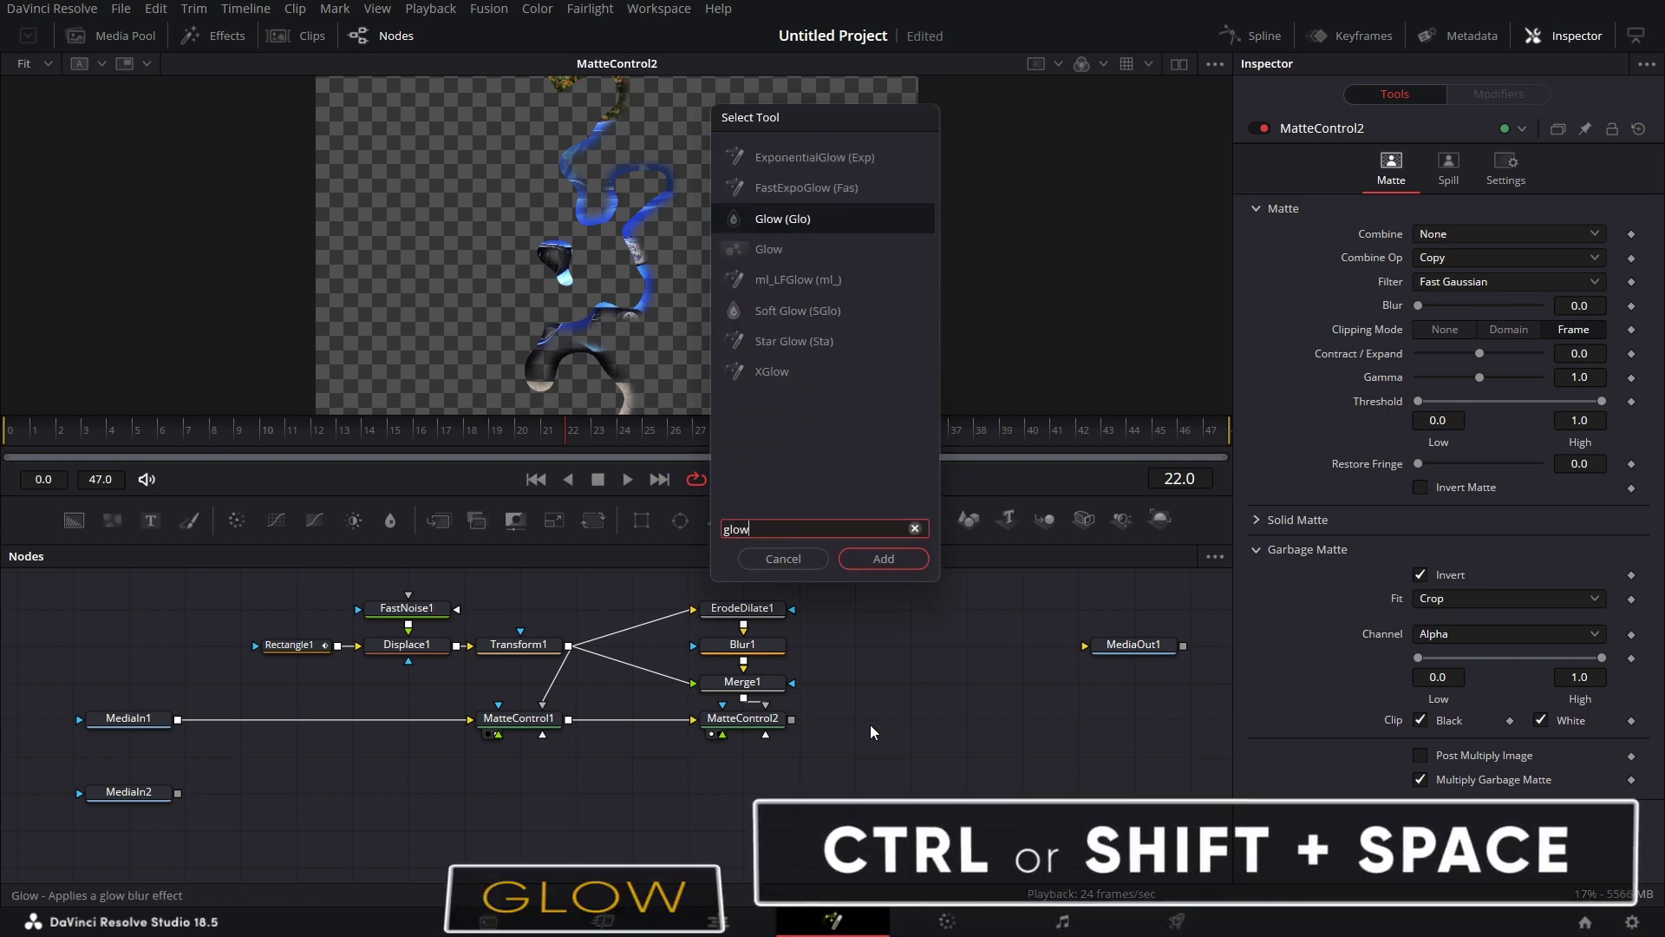
key("Return")
left_click(841, 770)
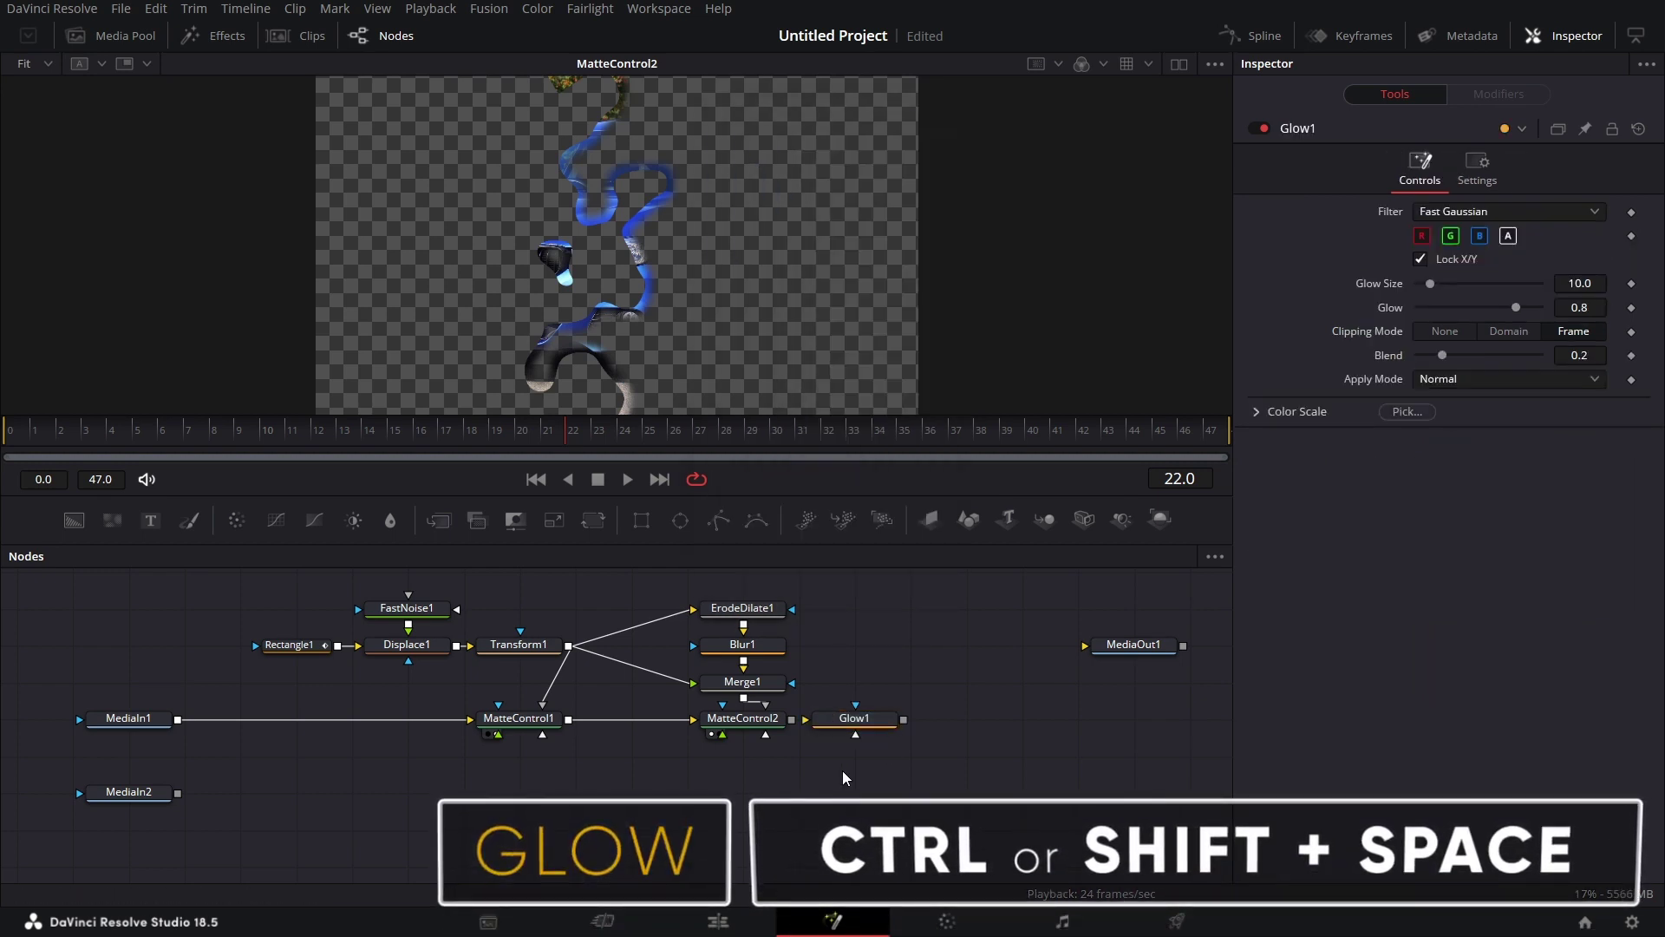
key("shift+space")
type("curv")
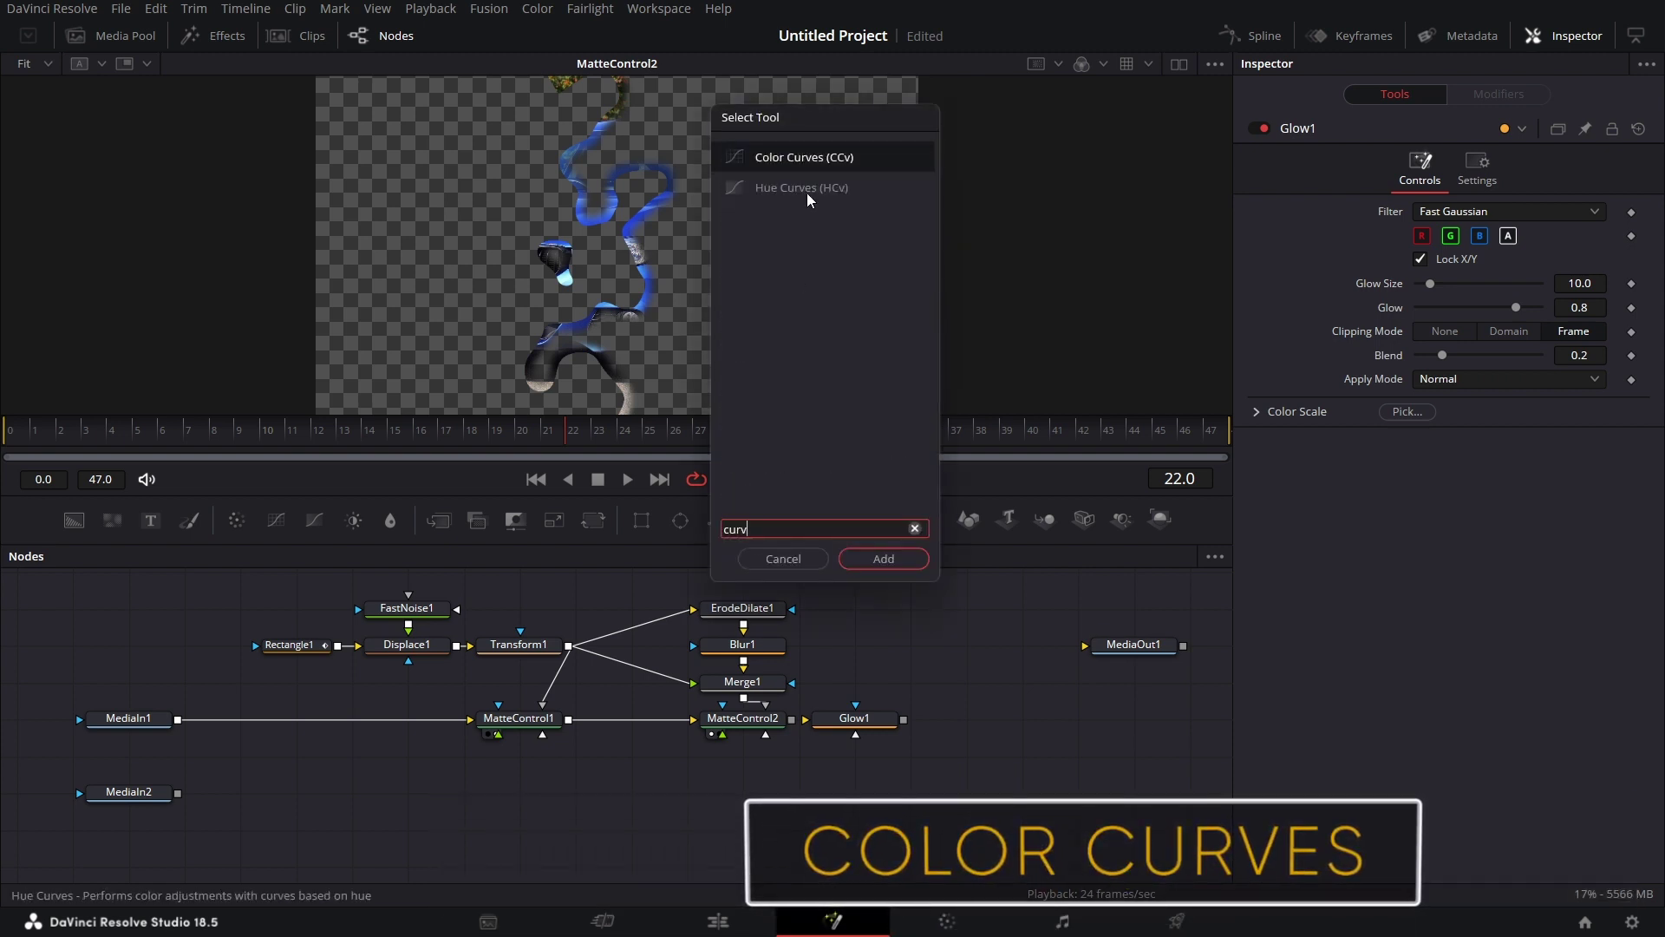
left_click(889, 566)
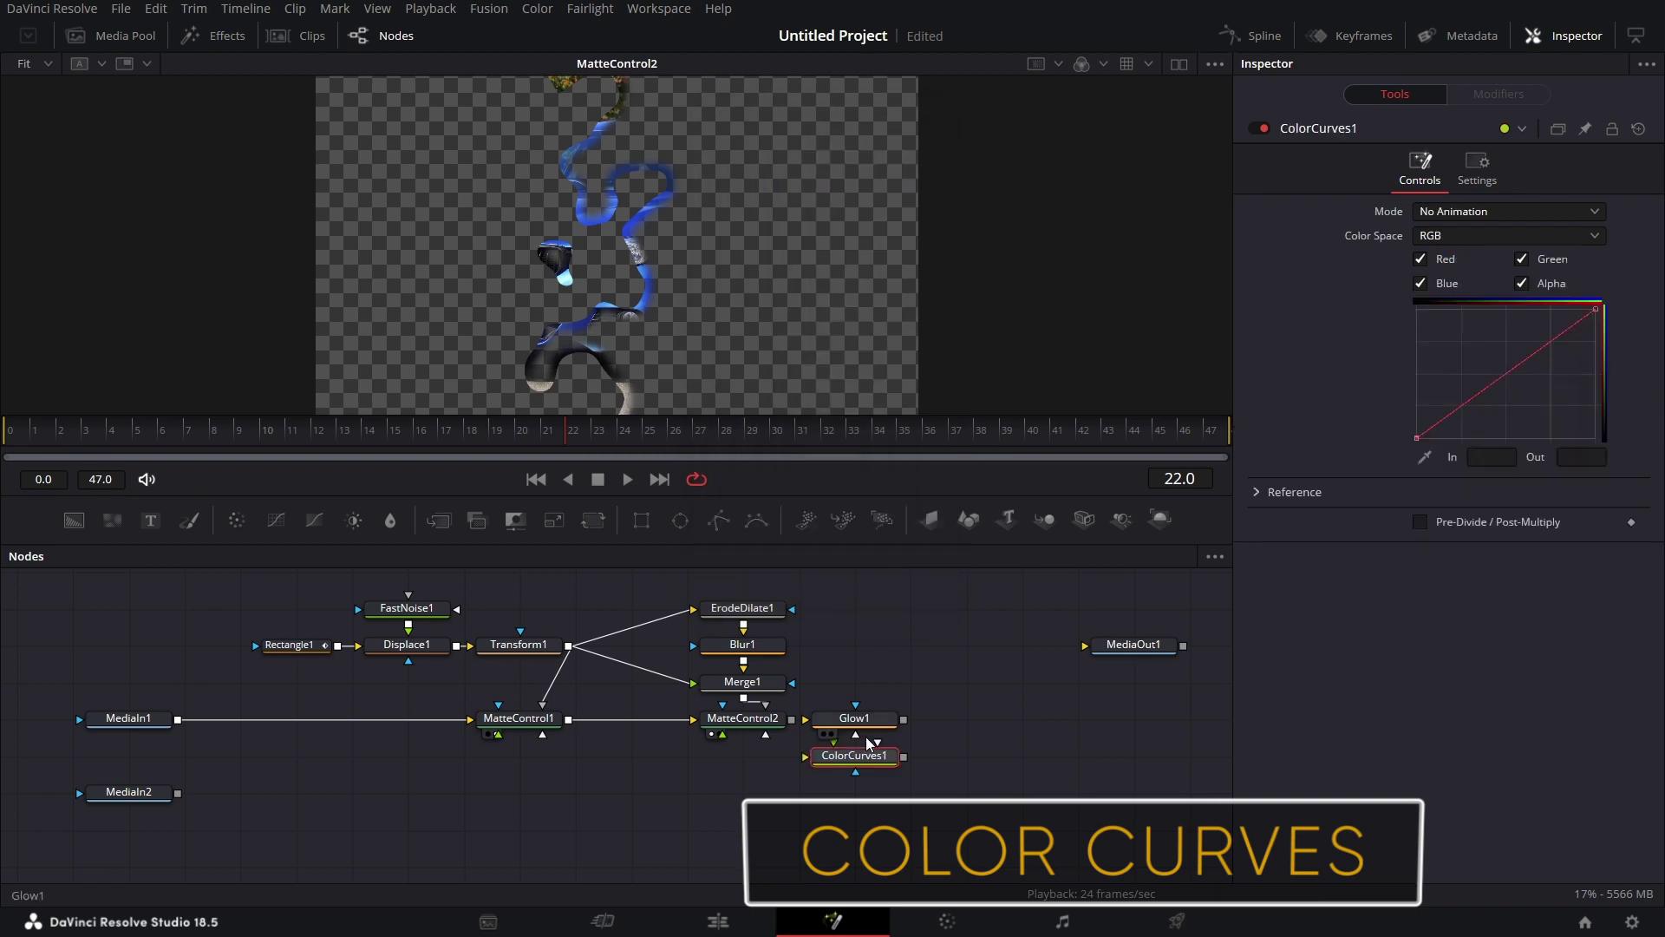
left_click(878, 723)
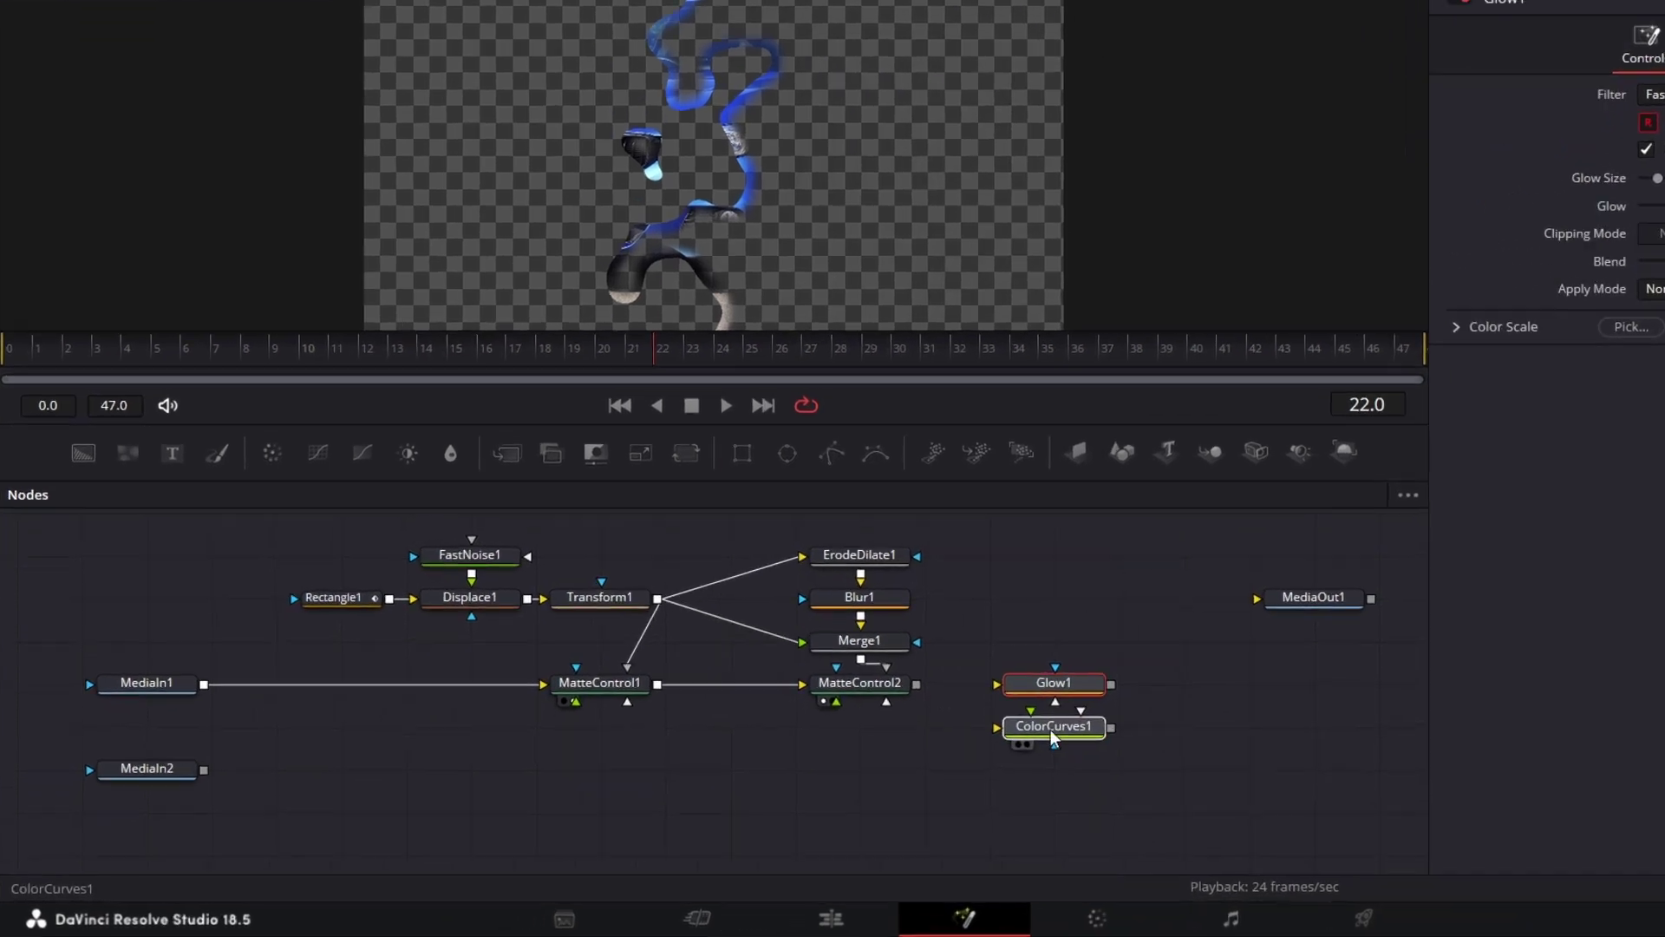
left_click(1053, 731)
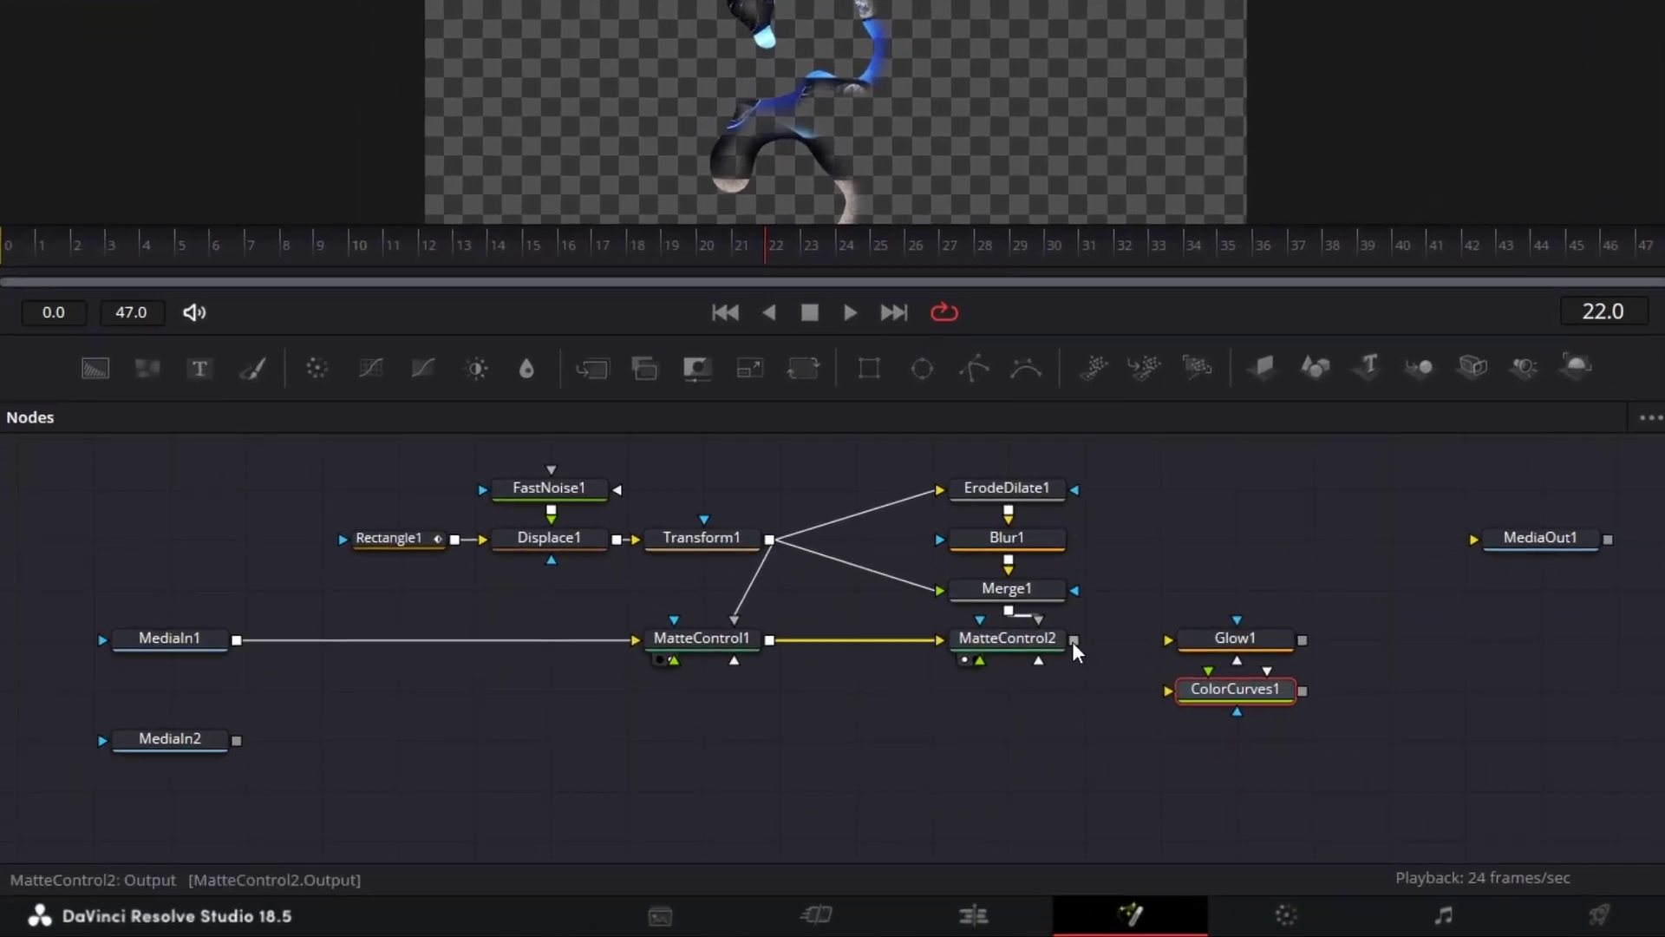
left_click_drag(1075, 643, 1178, 646)
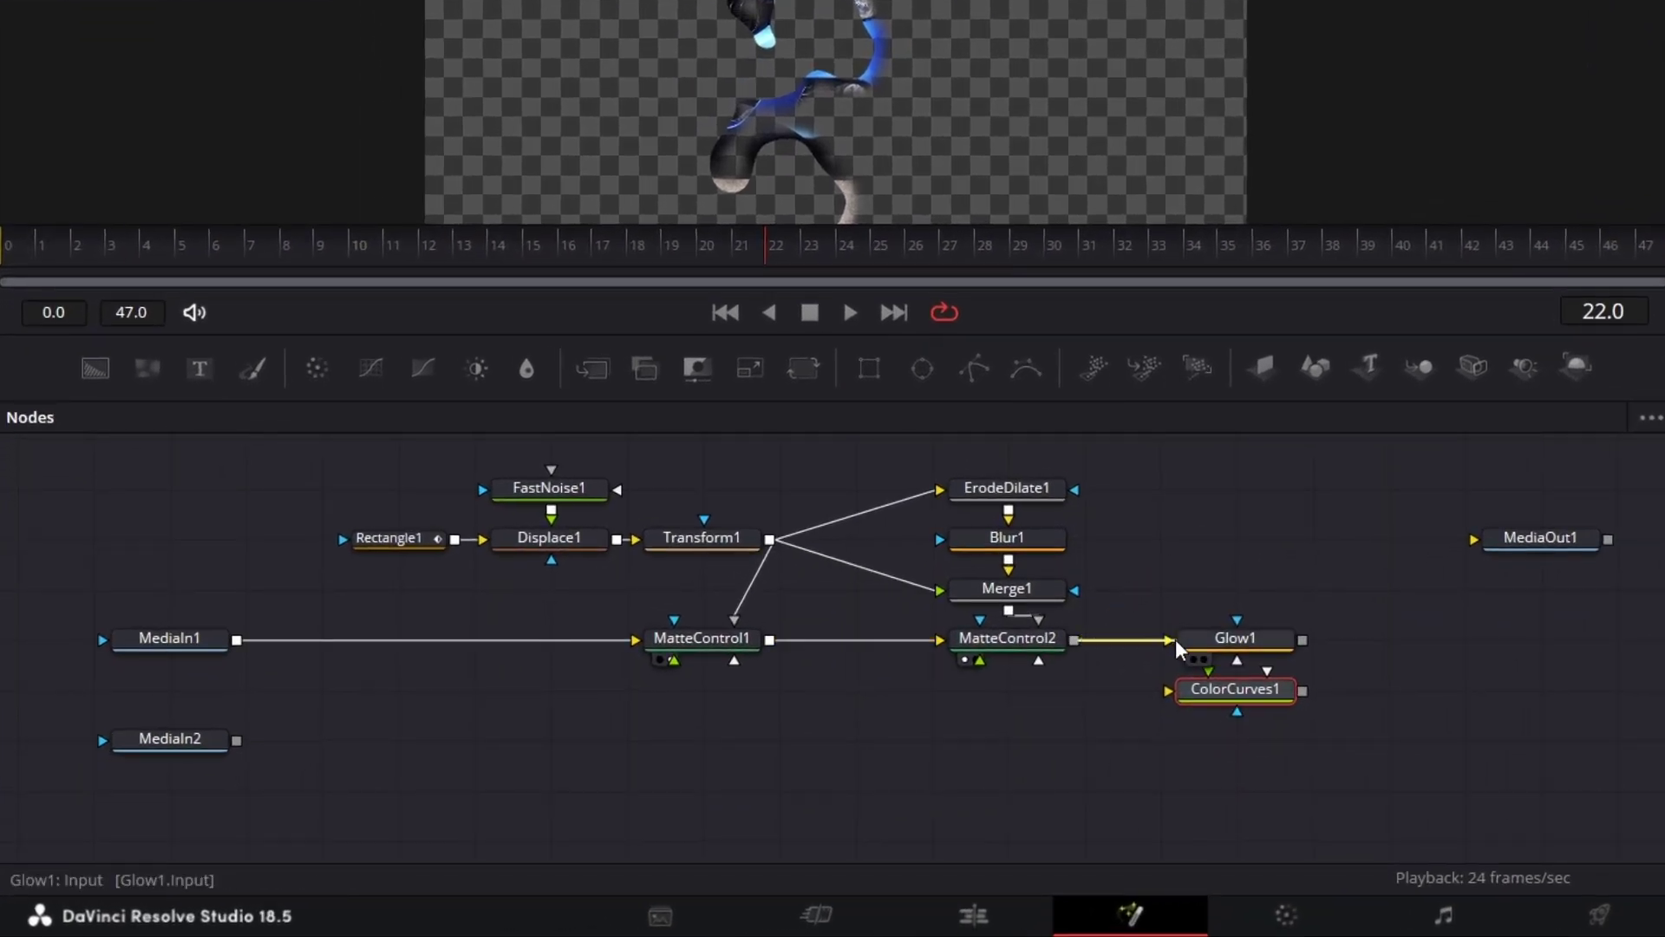
left_click_drag(1075, 643, 1173, 699)
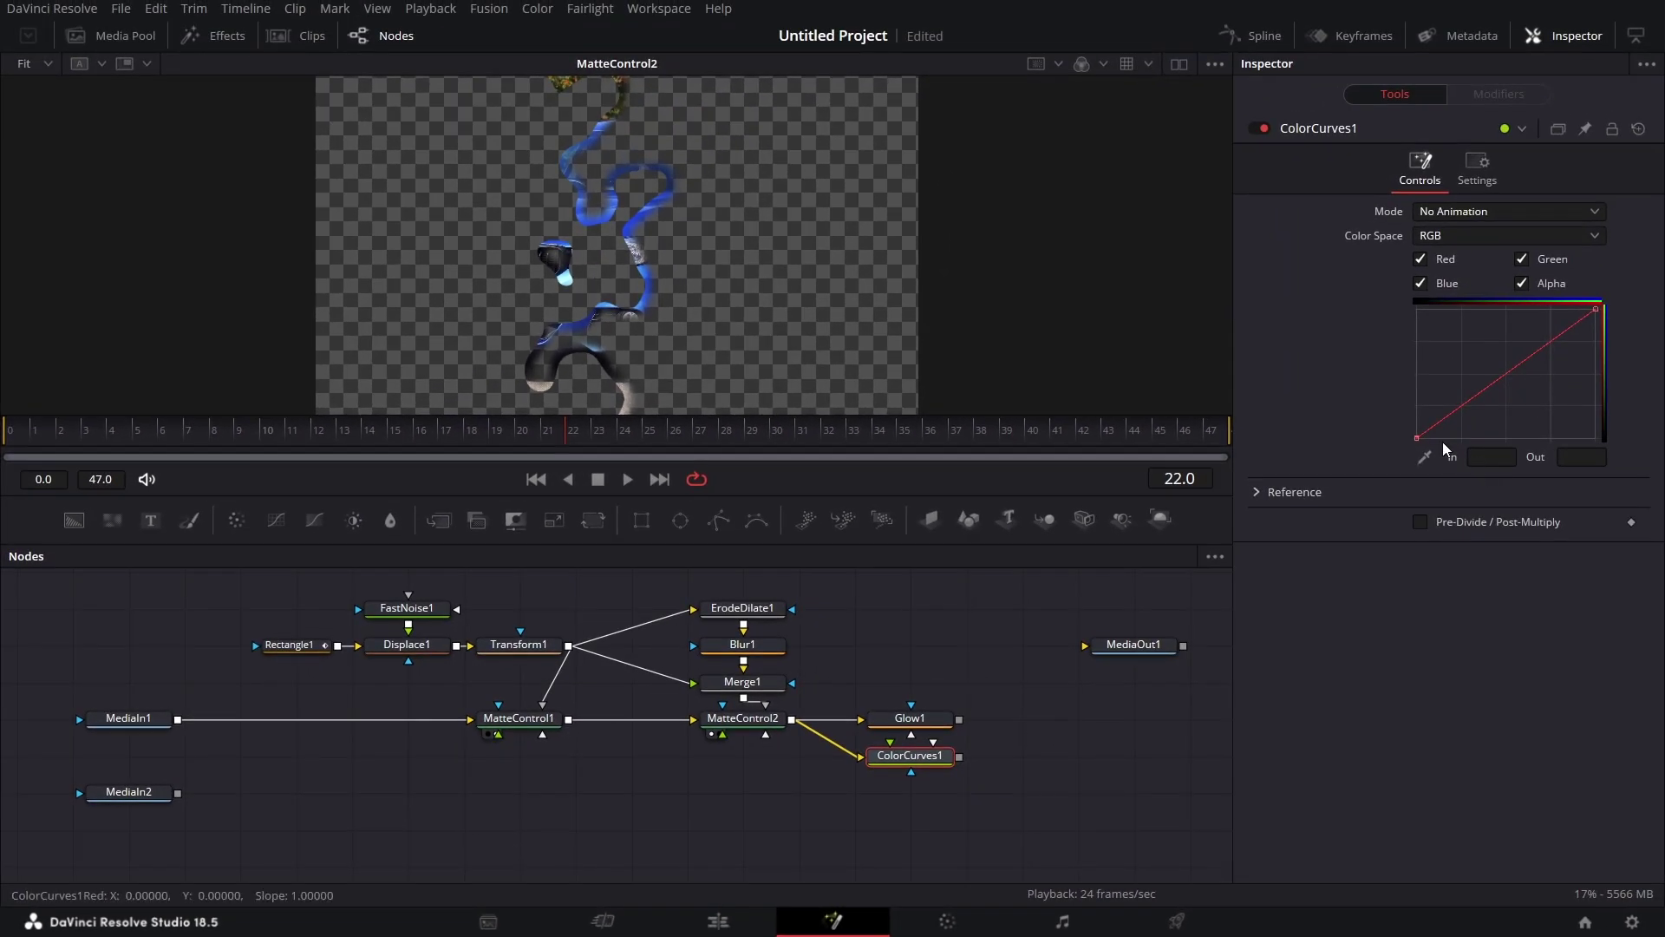
- Bow the ColorCurves1 curve upward with a raised midpoint and set Glow Size to 0.0
left_click(1419, 439)
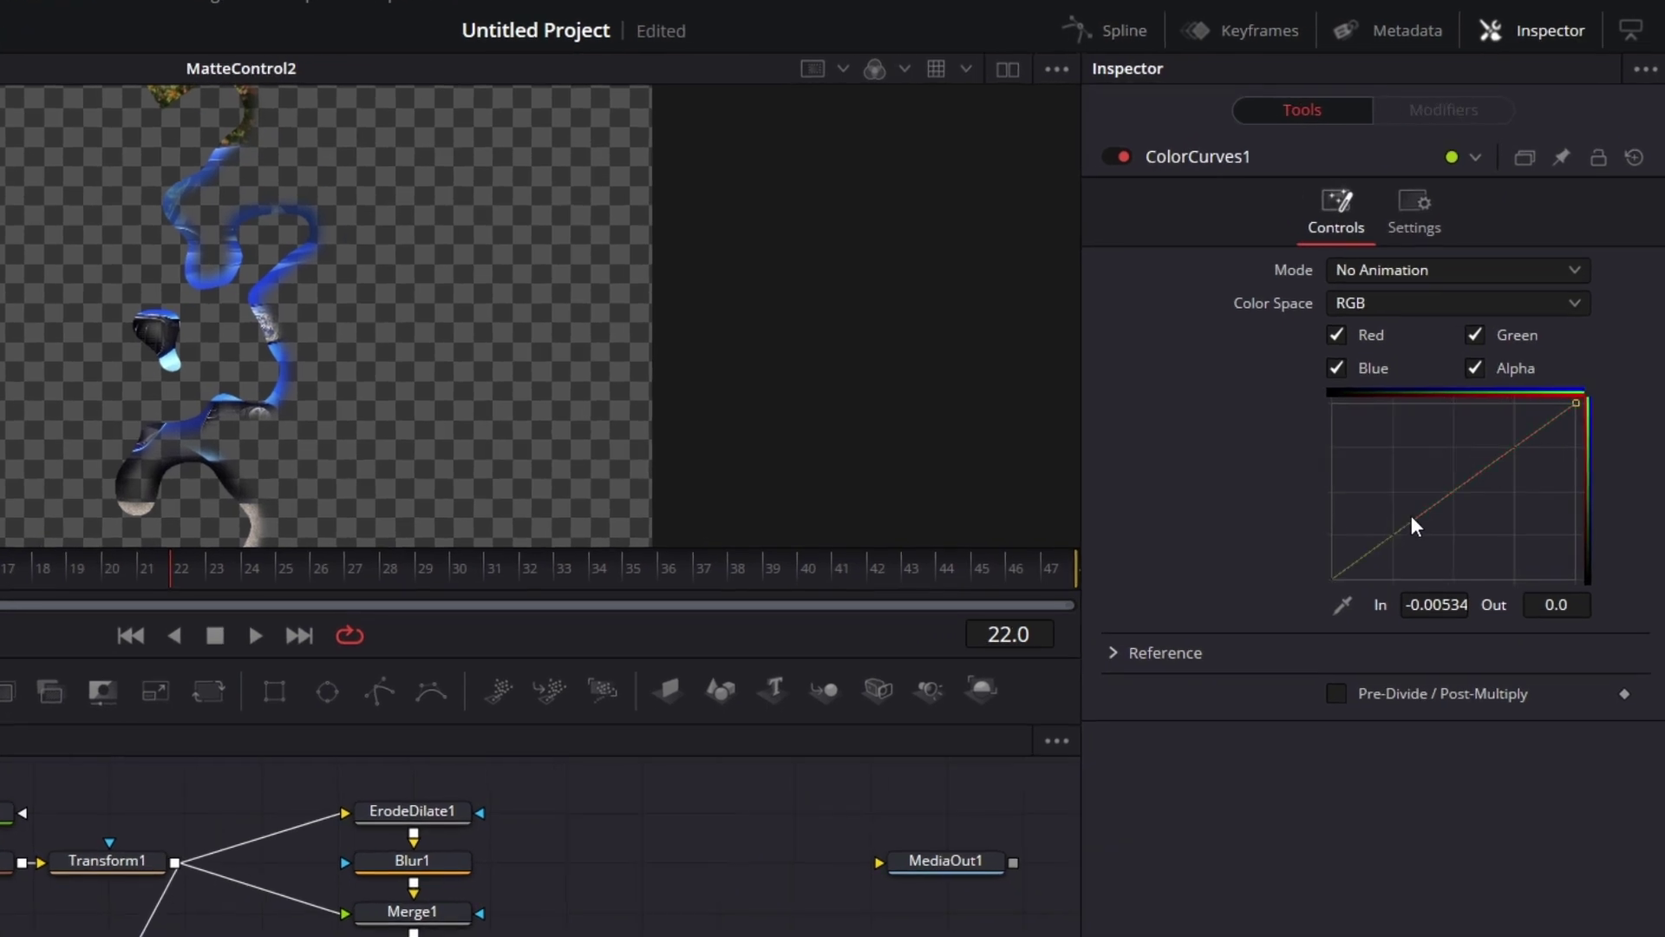
left_click_drag(1476, 393, 1452, 376)
left_click_drag(1381, 491, 1369, 476)
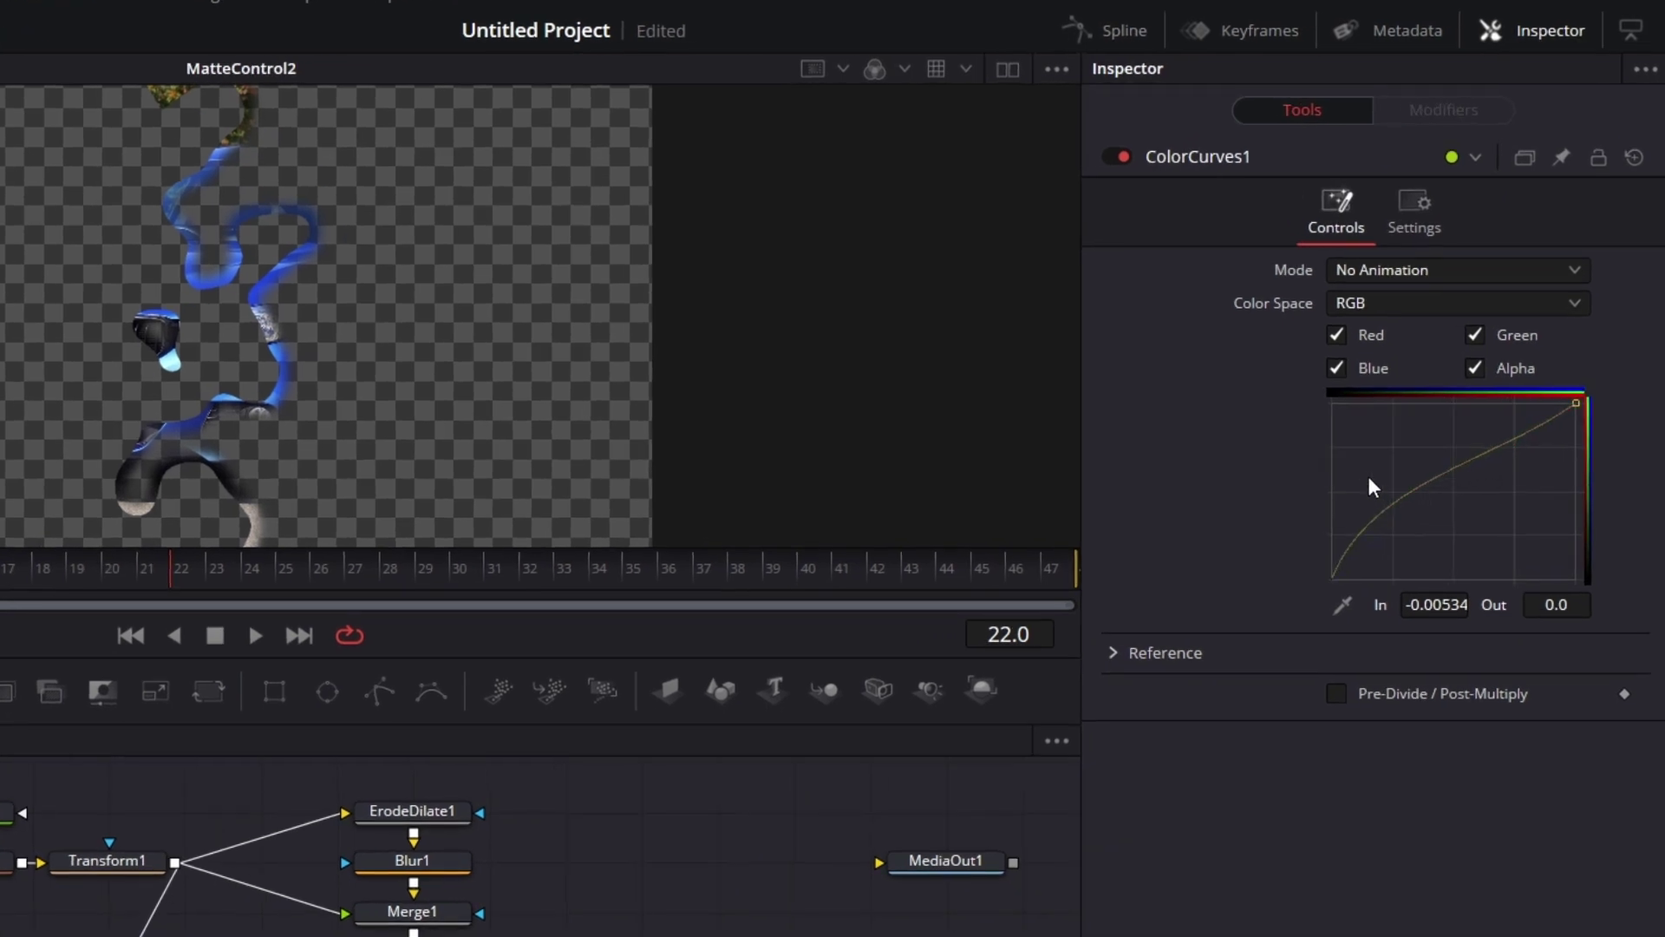
left_click(1574, 403)
left_click(1505, 453)
left_click_drag(1491, 465, 1439, 417)
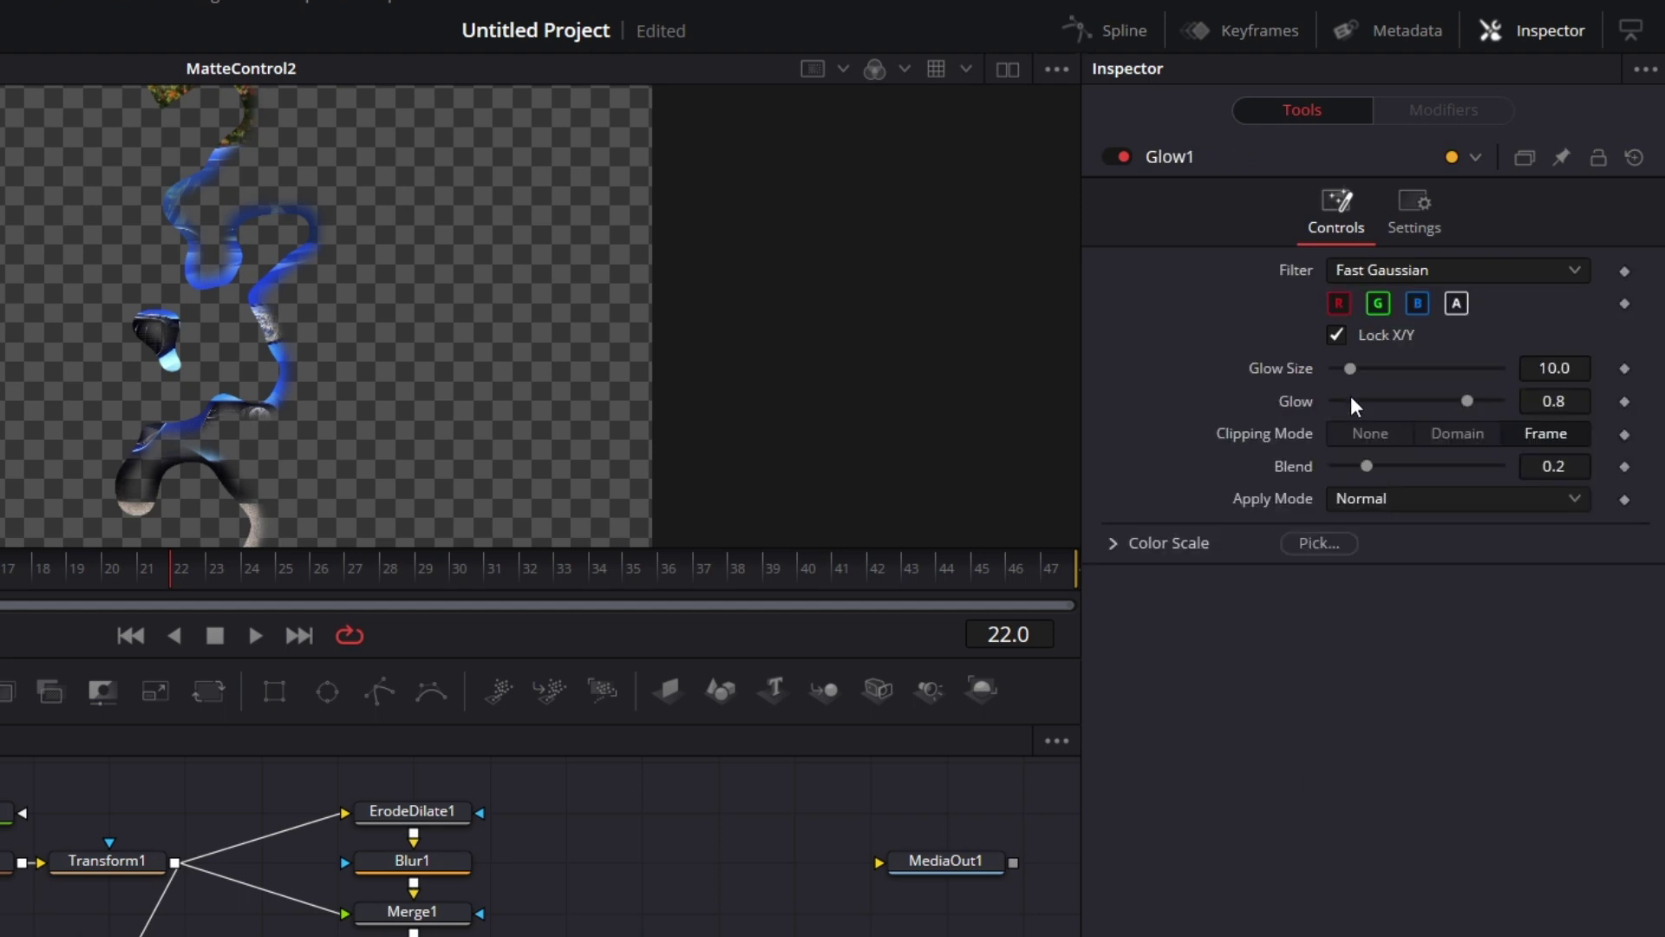
left_click_drag(1351, 369, 1333, 368)
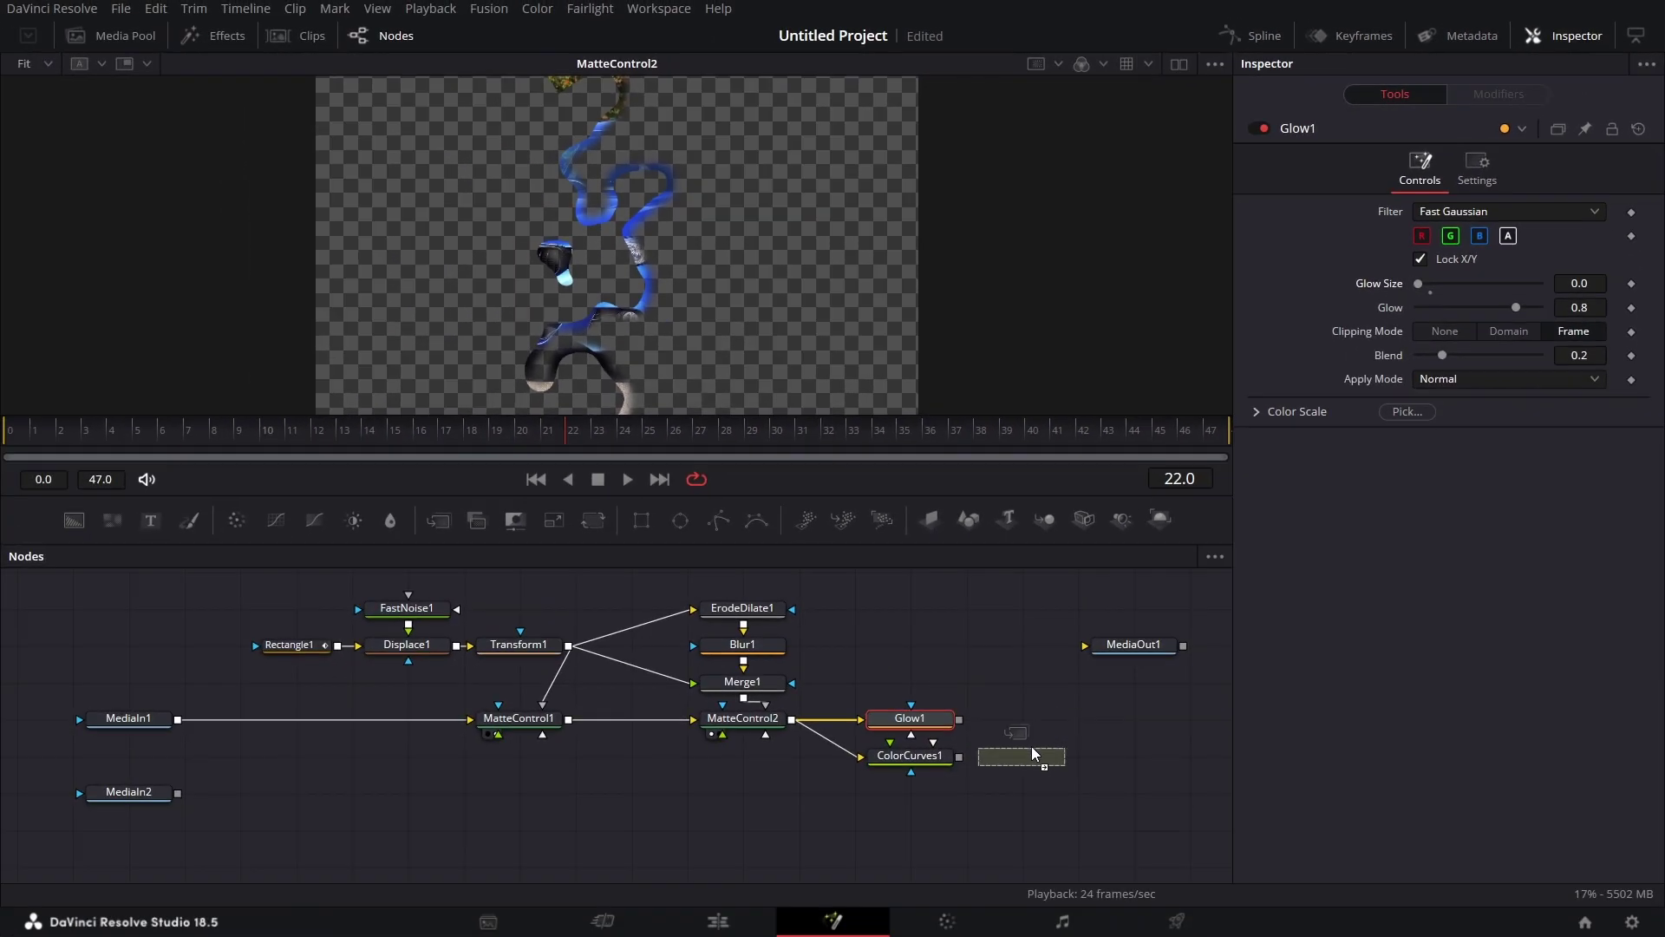
- Add Merge2 with Glow1 over ColorCurves1 in Lighter Color mode, and show MatteControl1 in a second viewer
left_click(1032, 753)
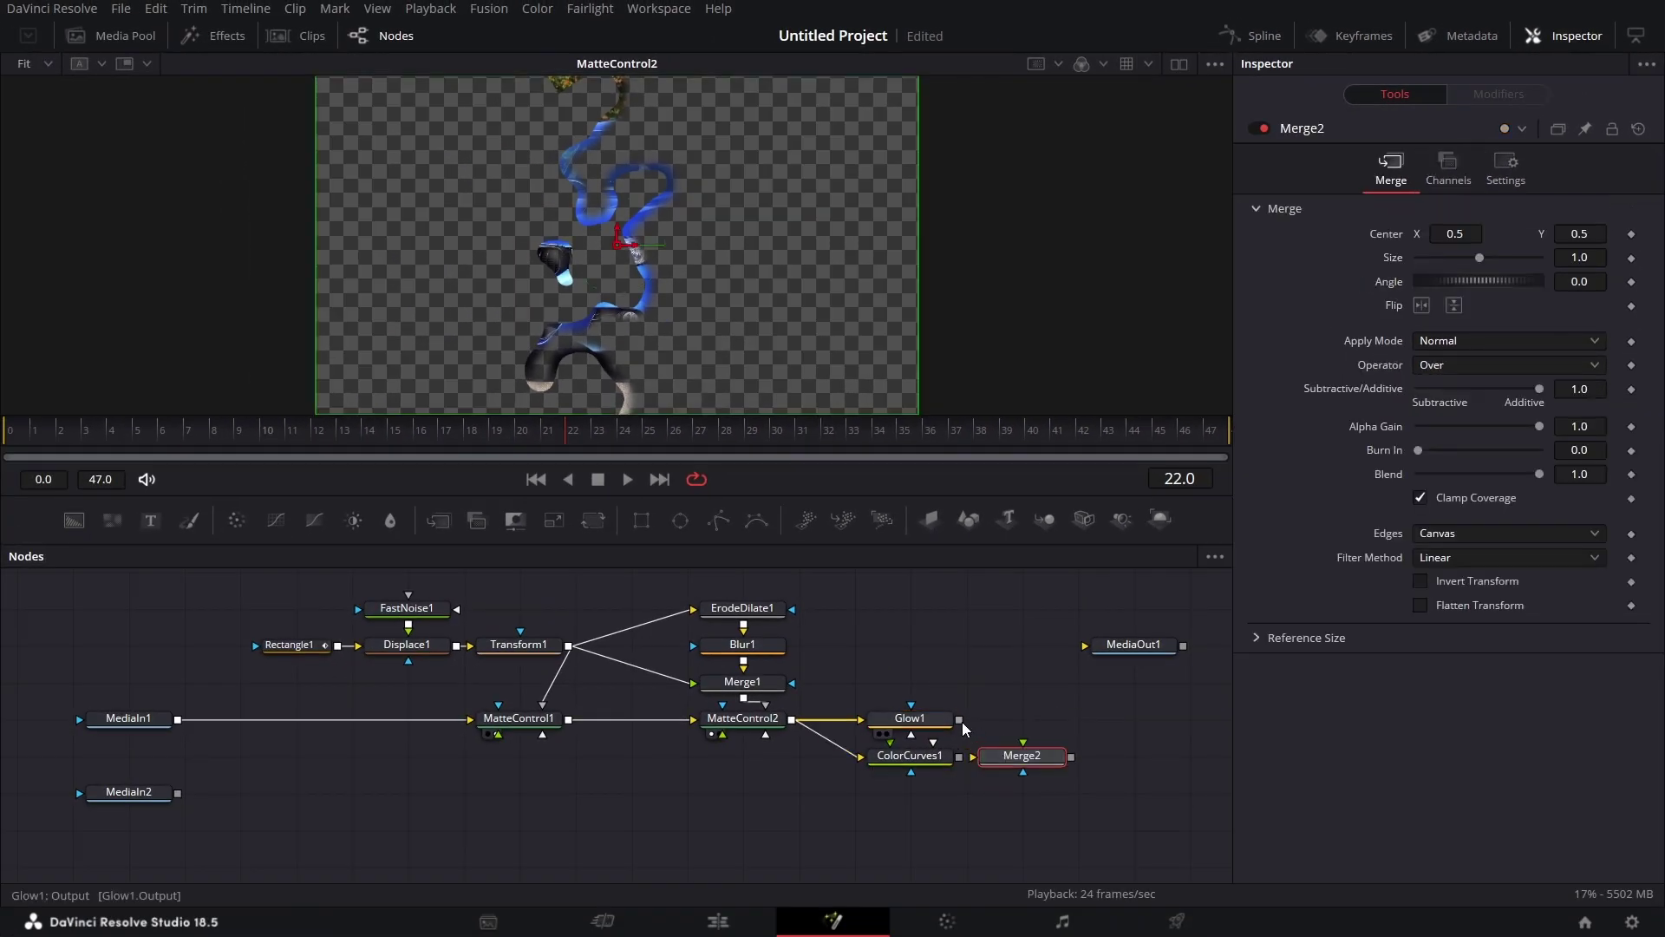
left_click_drag(959, 719, 1020, 758)
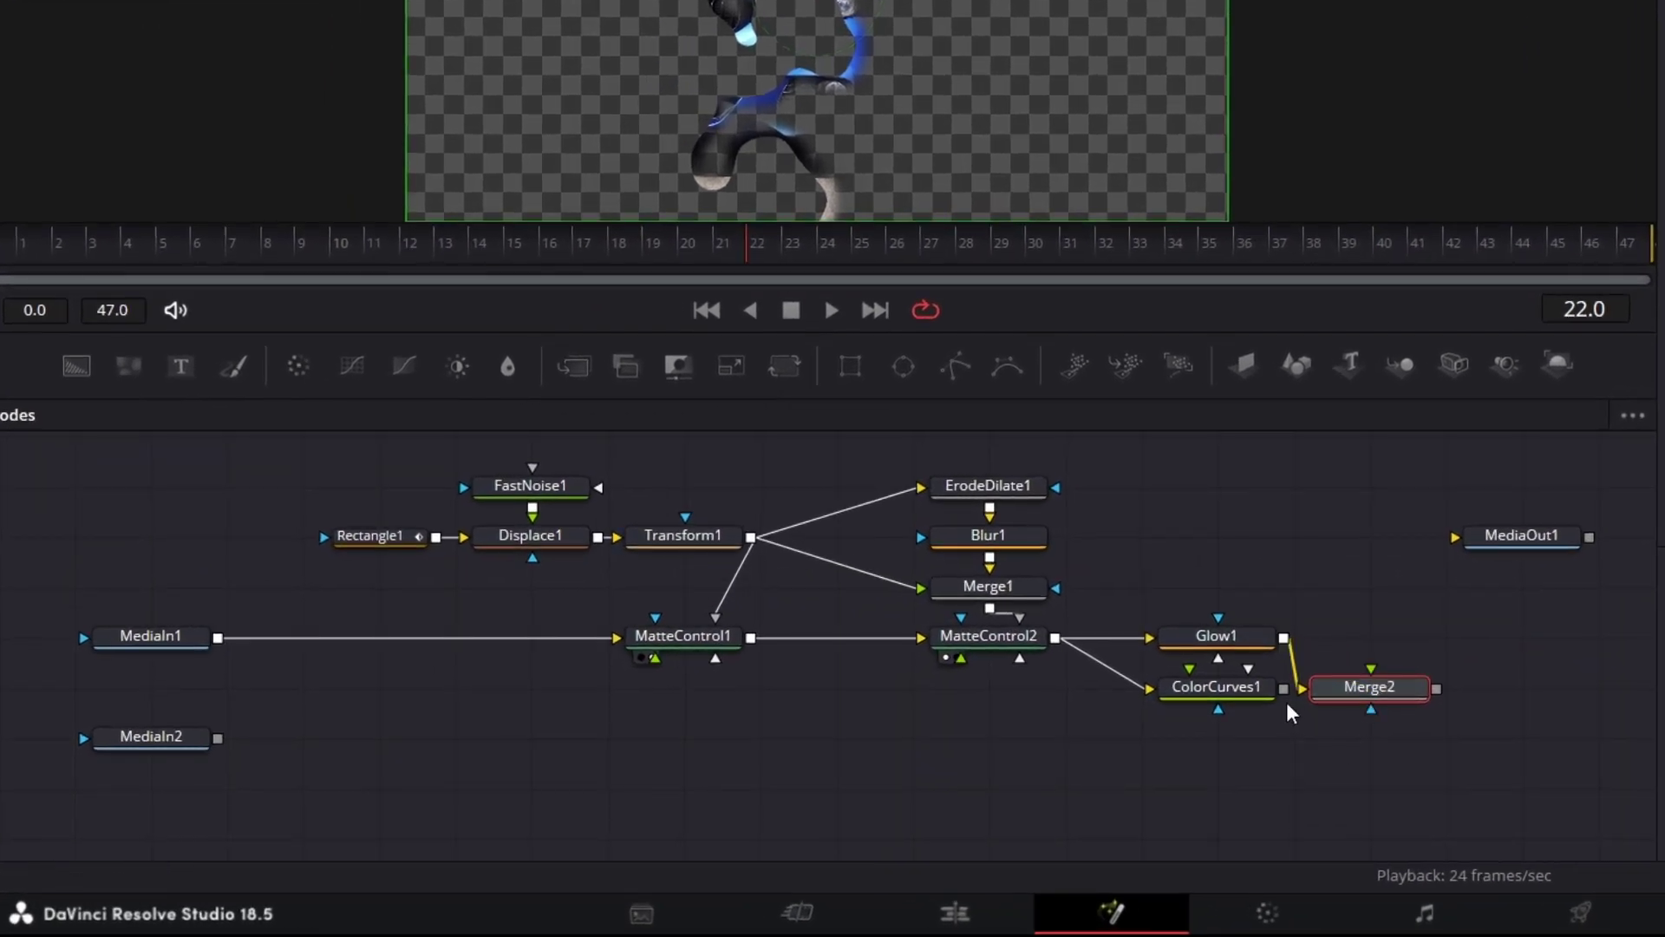
left_click_drag(1284, 689, 1351, 704)
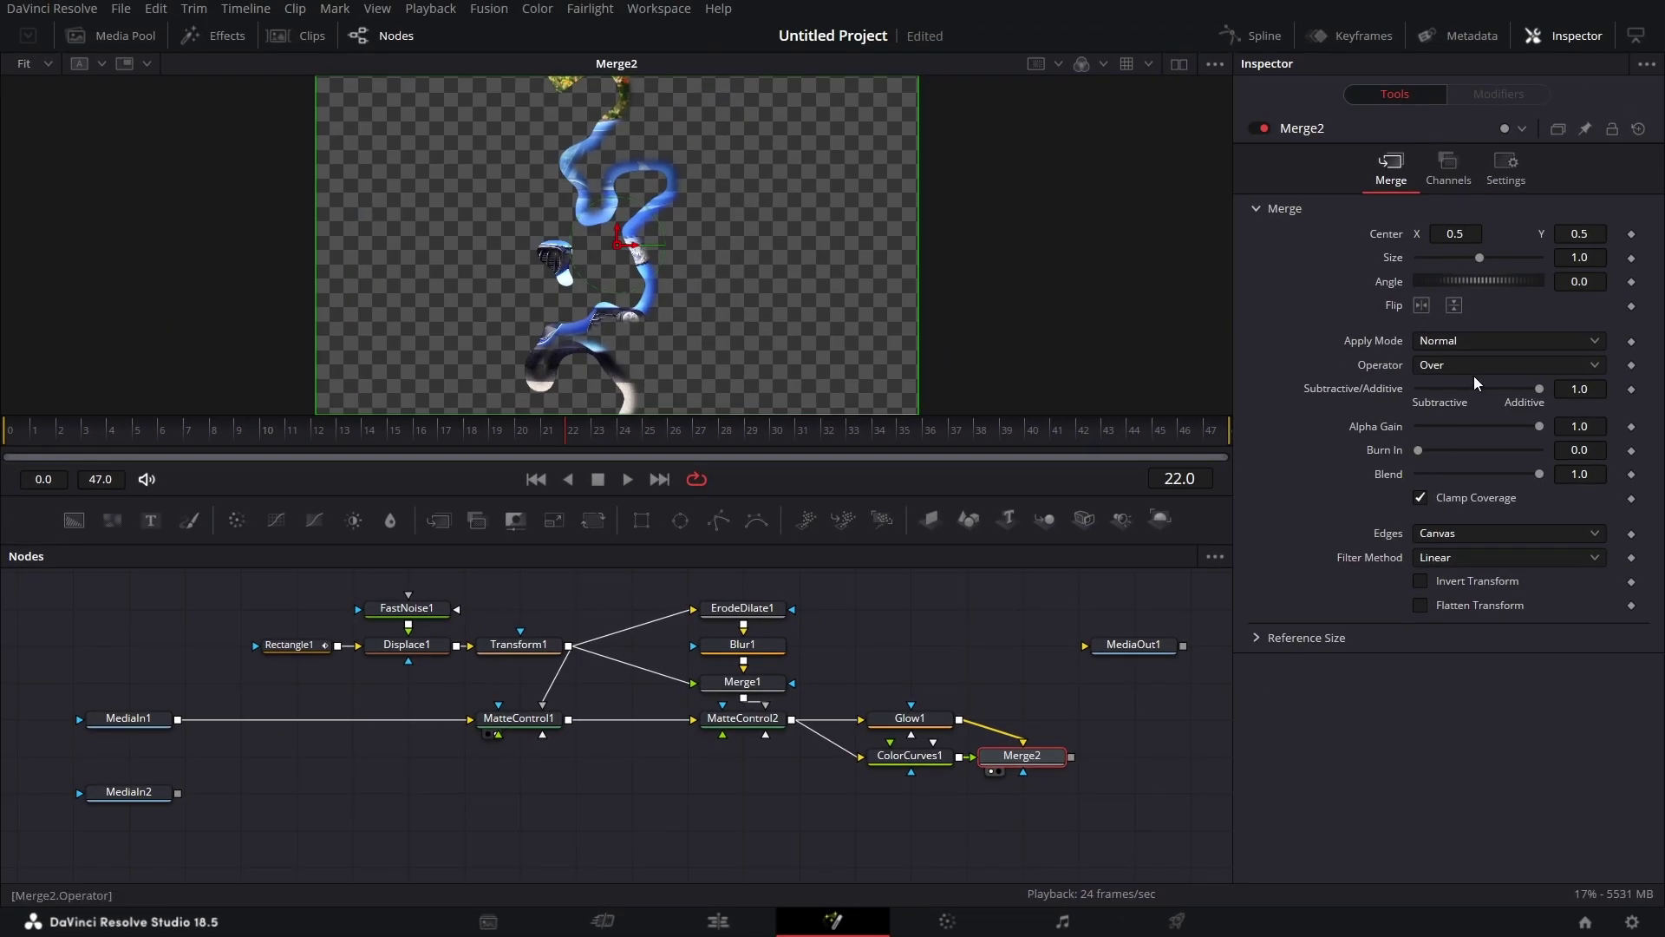
left_click(1474, 340)
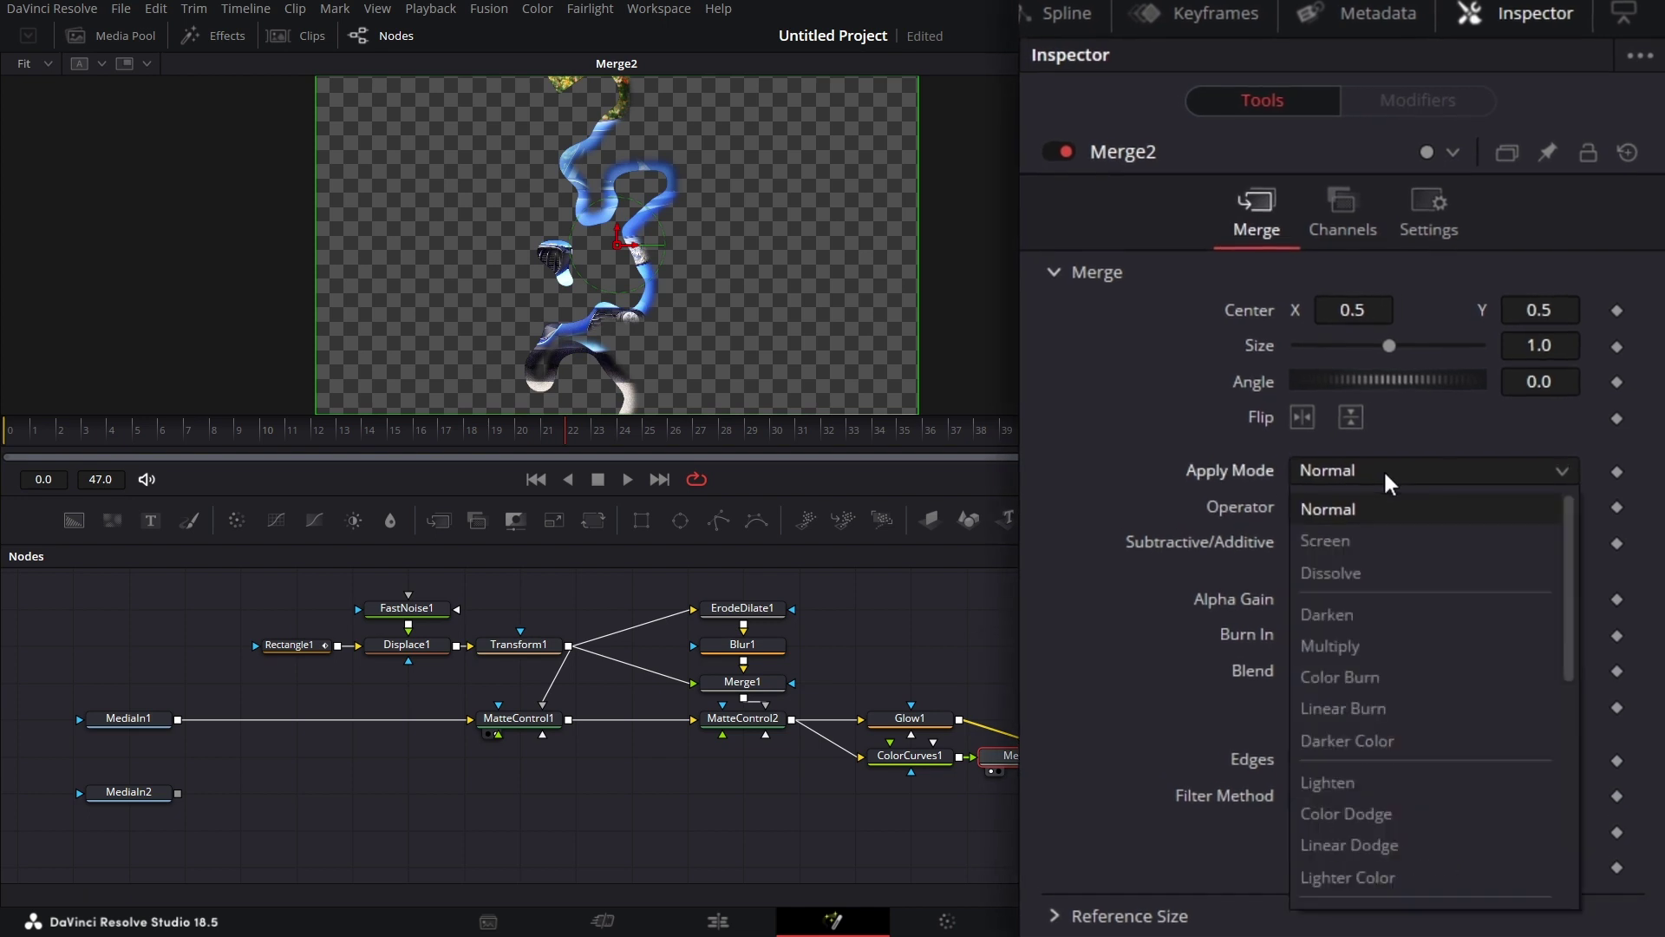
left_click_drag(1565, 607, 1568, 643)
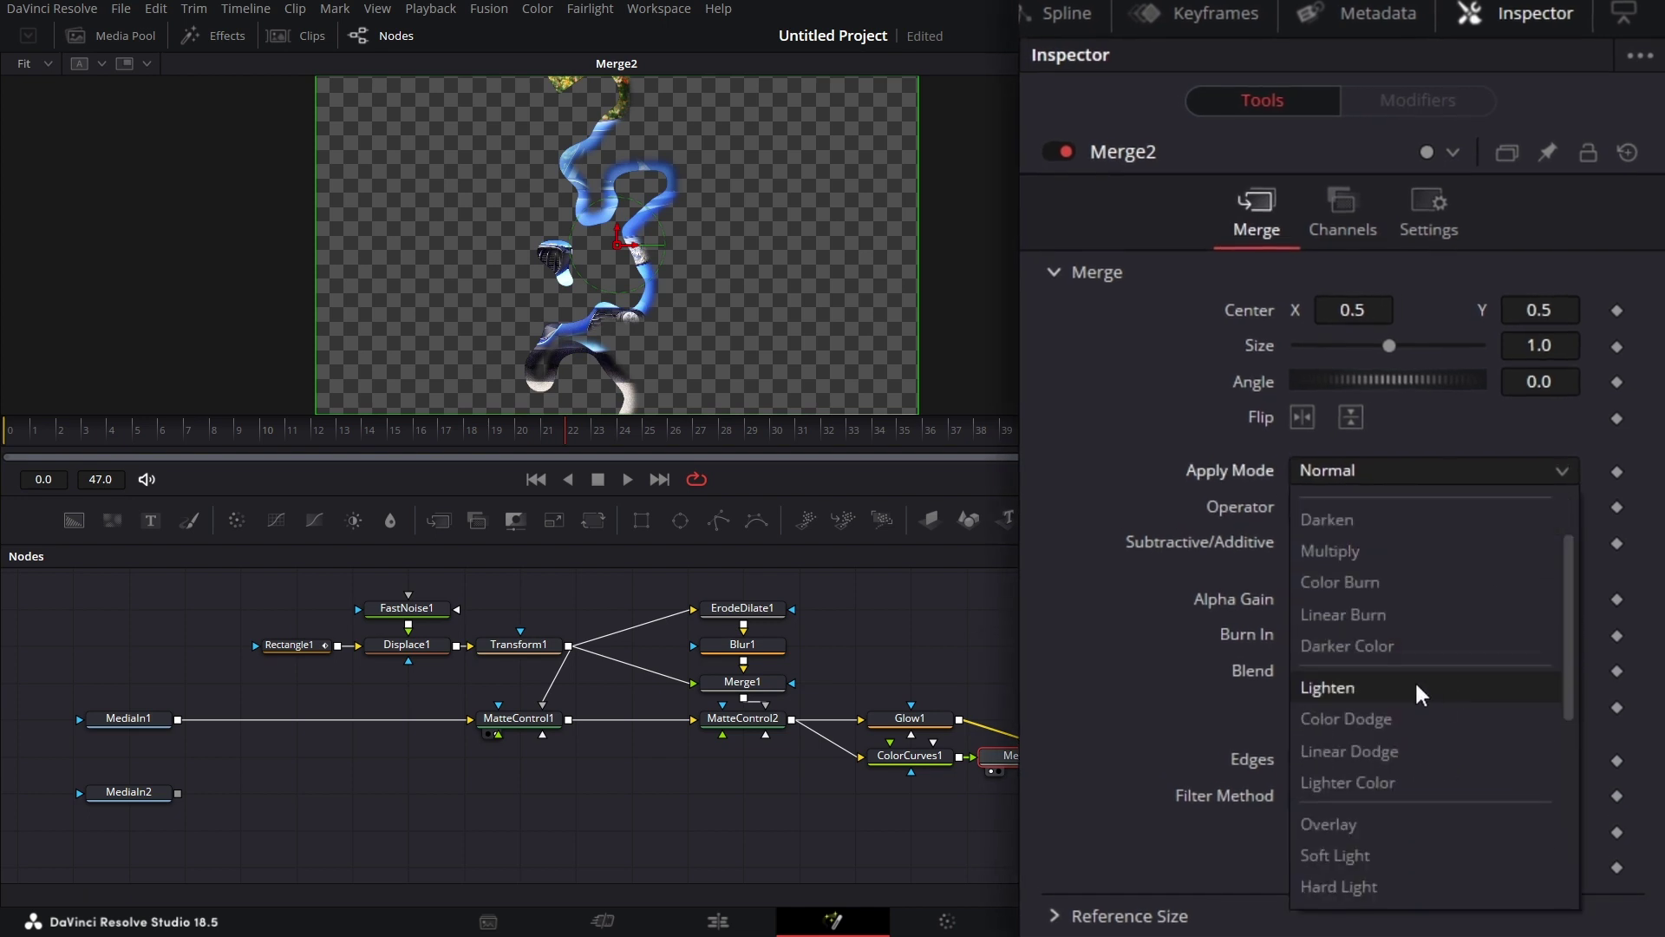
left_click(1391, 779)
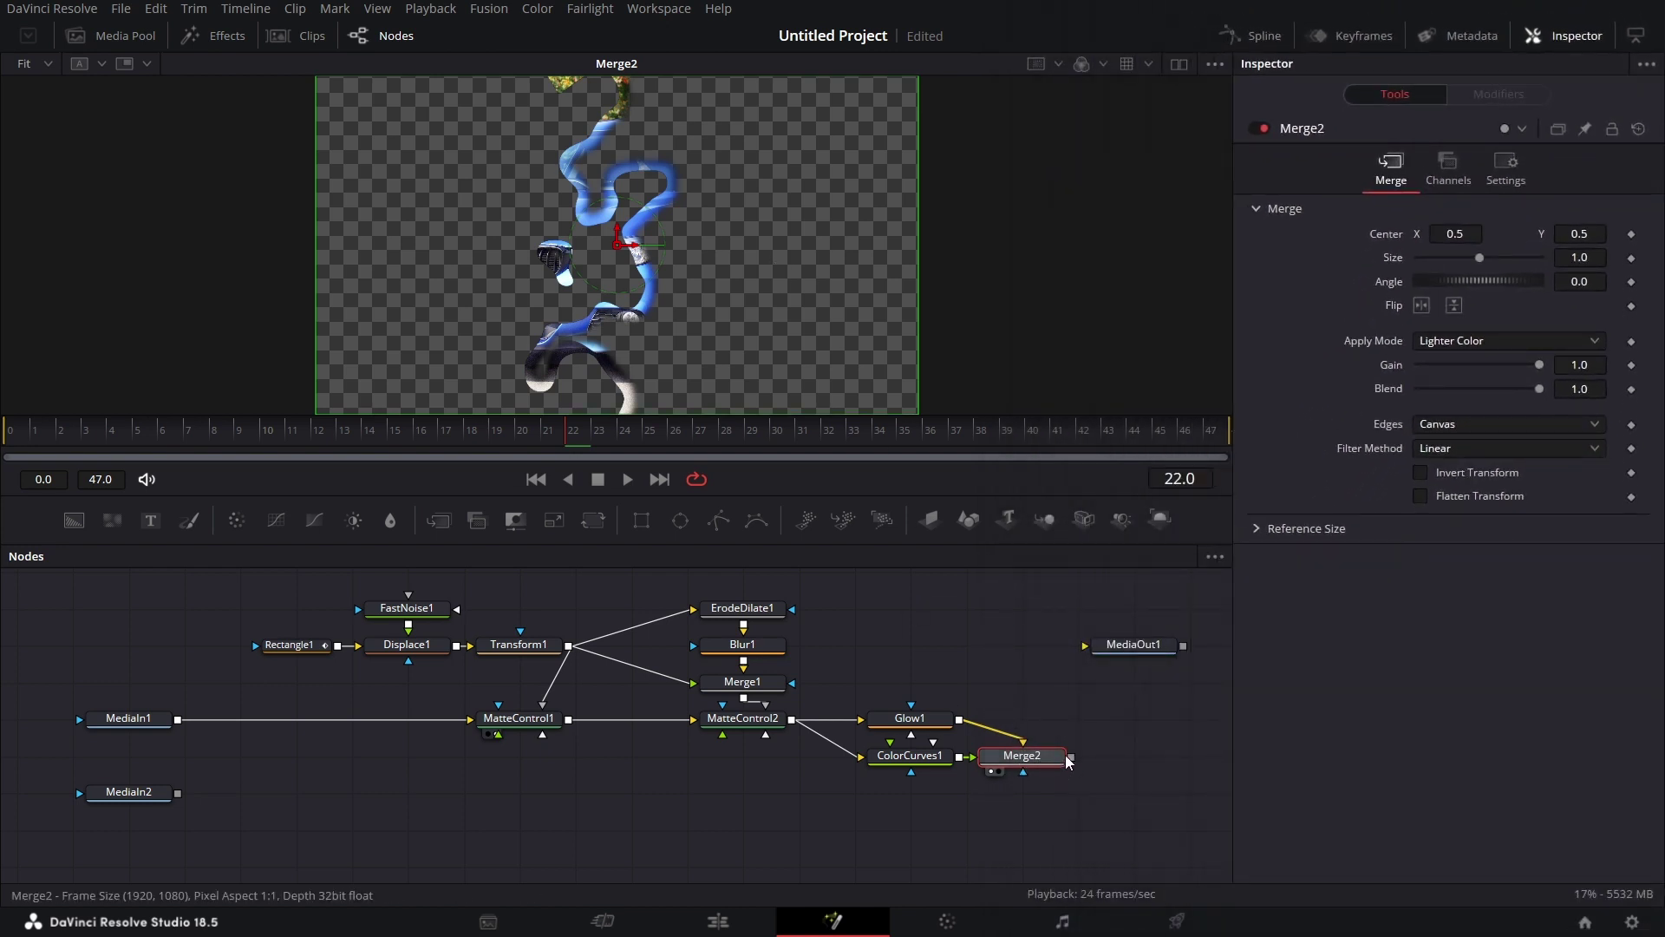
left_click(1181, 65)
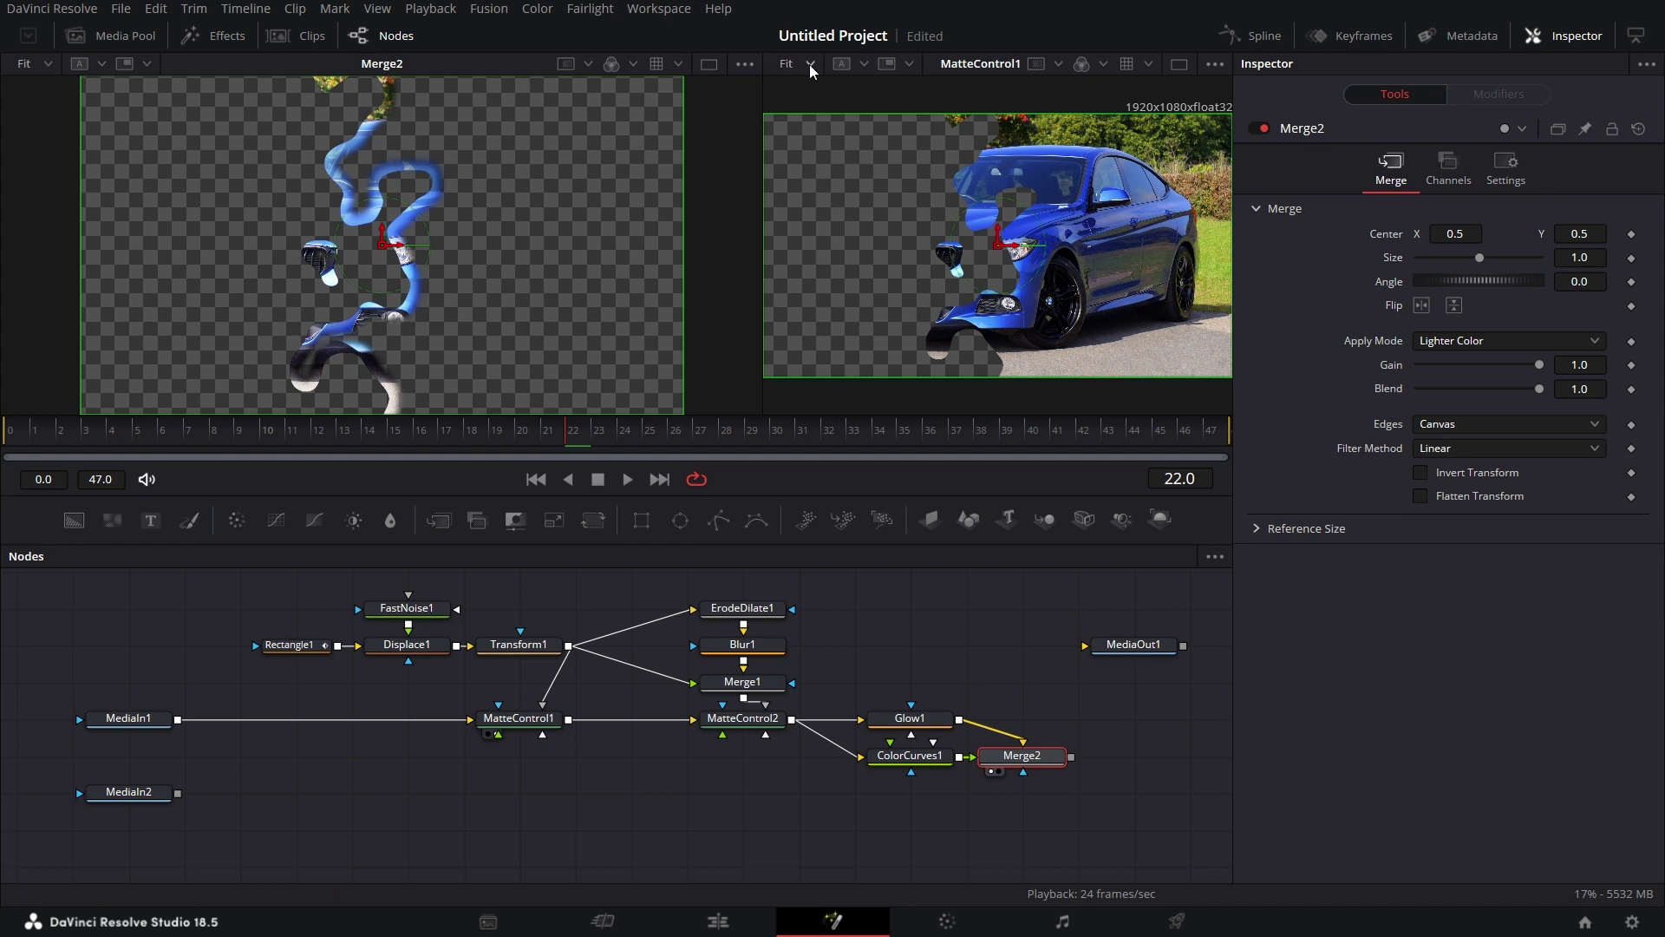
- Add Merge3 layering Merge2 over MatteControl1 and display it in the widened right viewer
left_click_drag(764, 107, 623, 107)
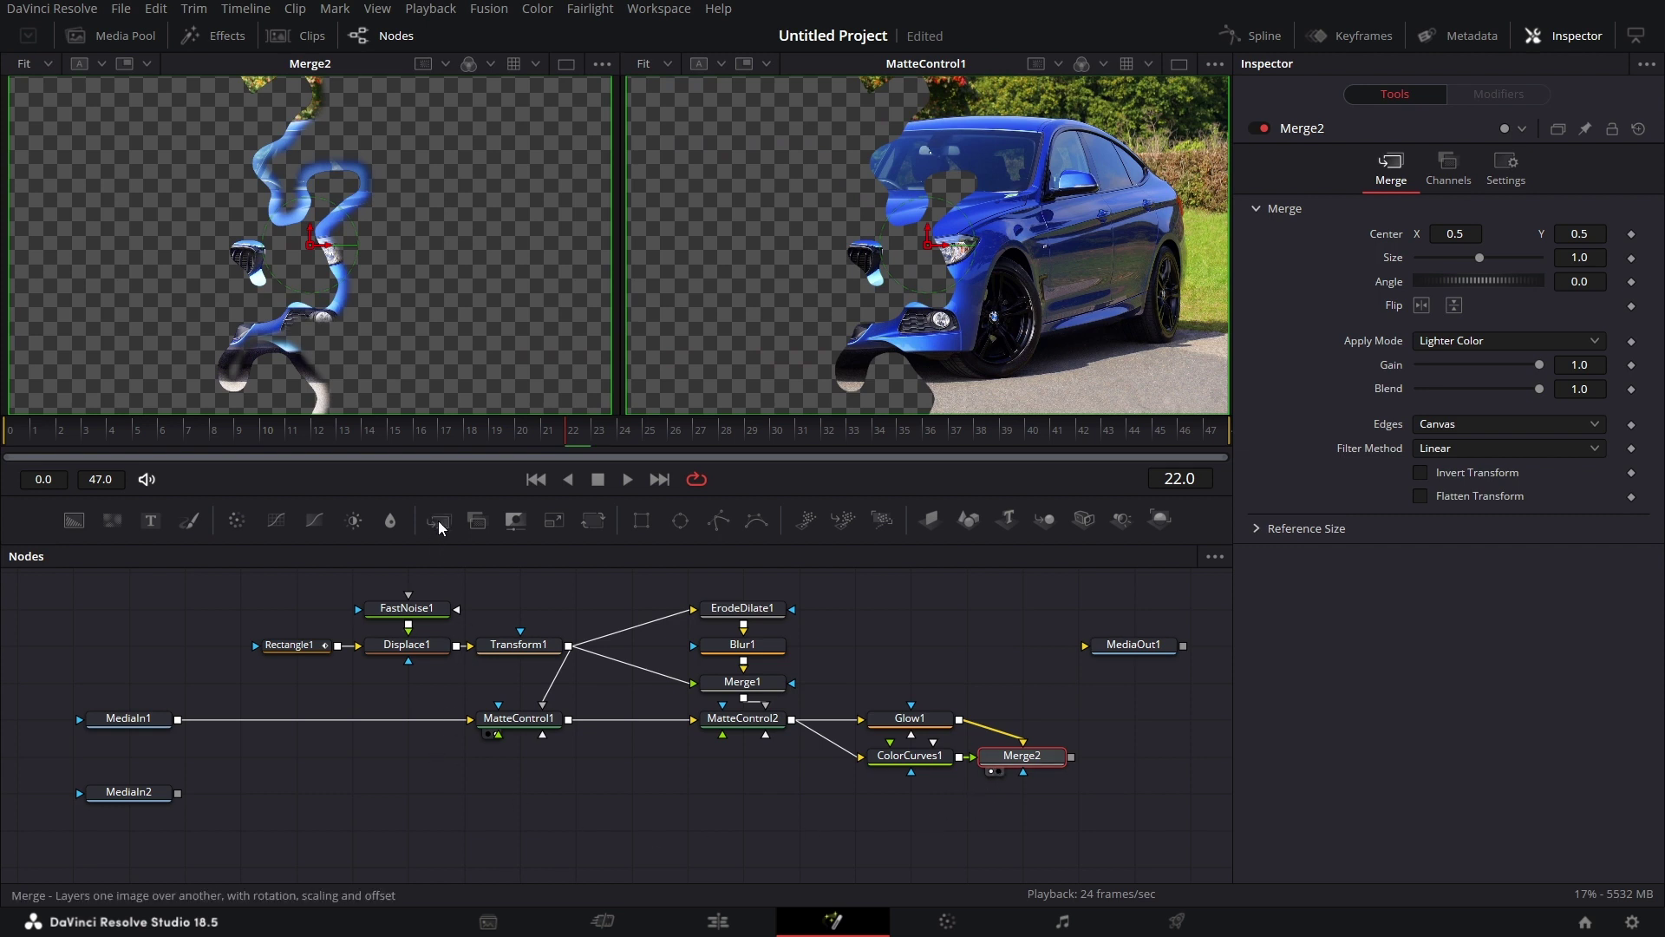
left_click_drag(441, 520, 751, 819)
left_click_drag(1006, 822, 1006, 822)
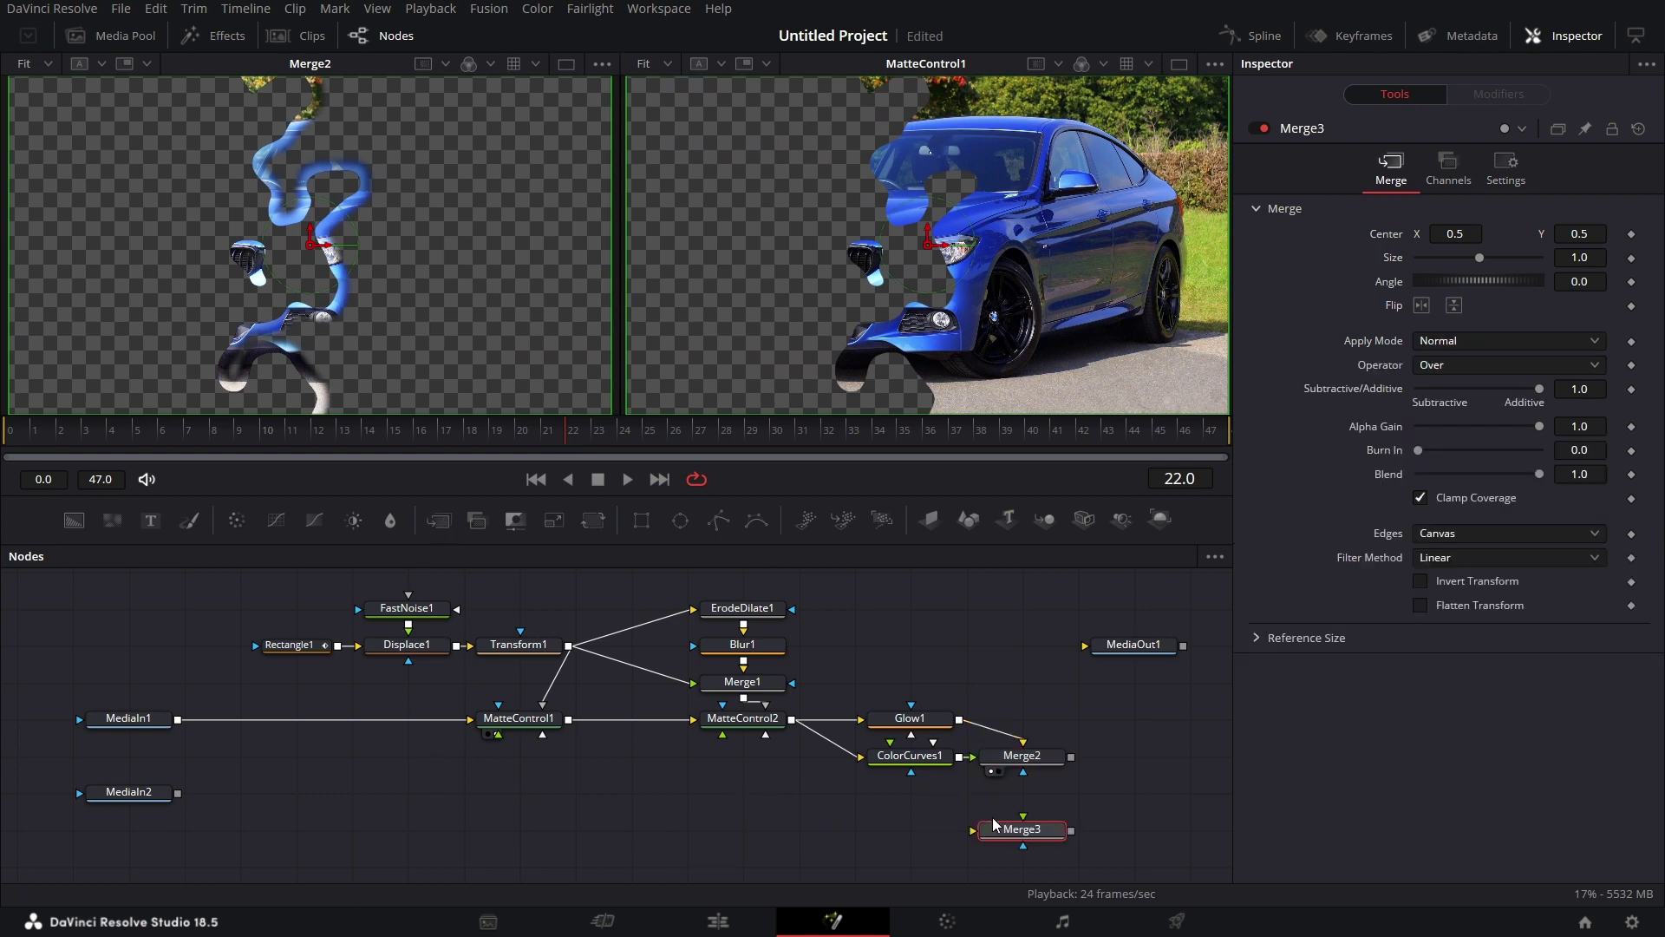
left_click_drag(1071, 757, 1024, 817)
left_click_drag(568, 719, 973, 808)
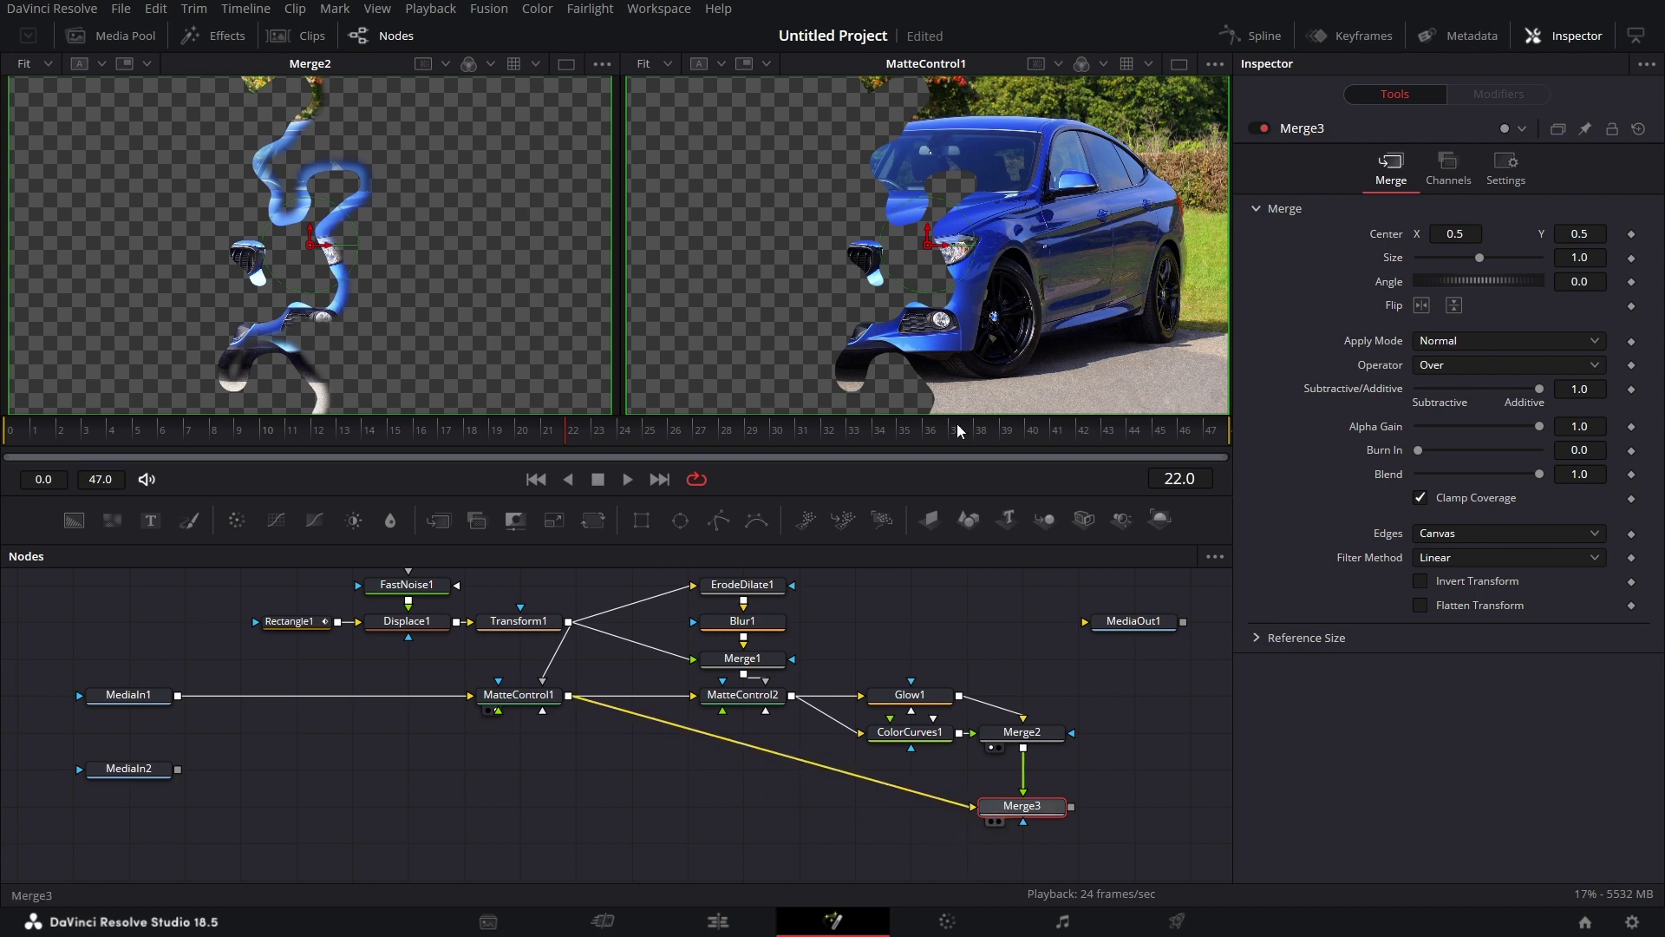
key("2")
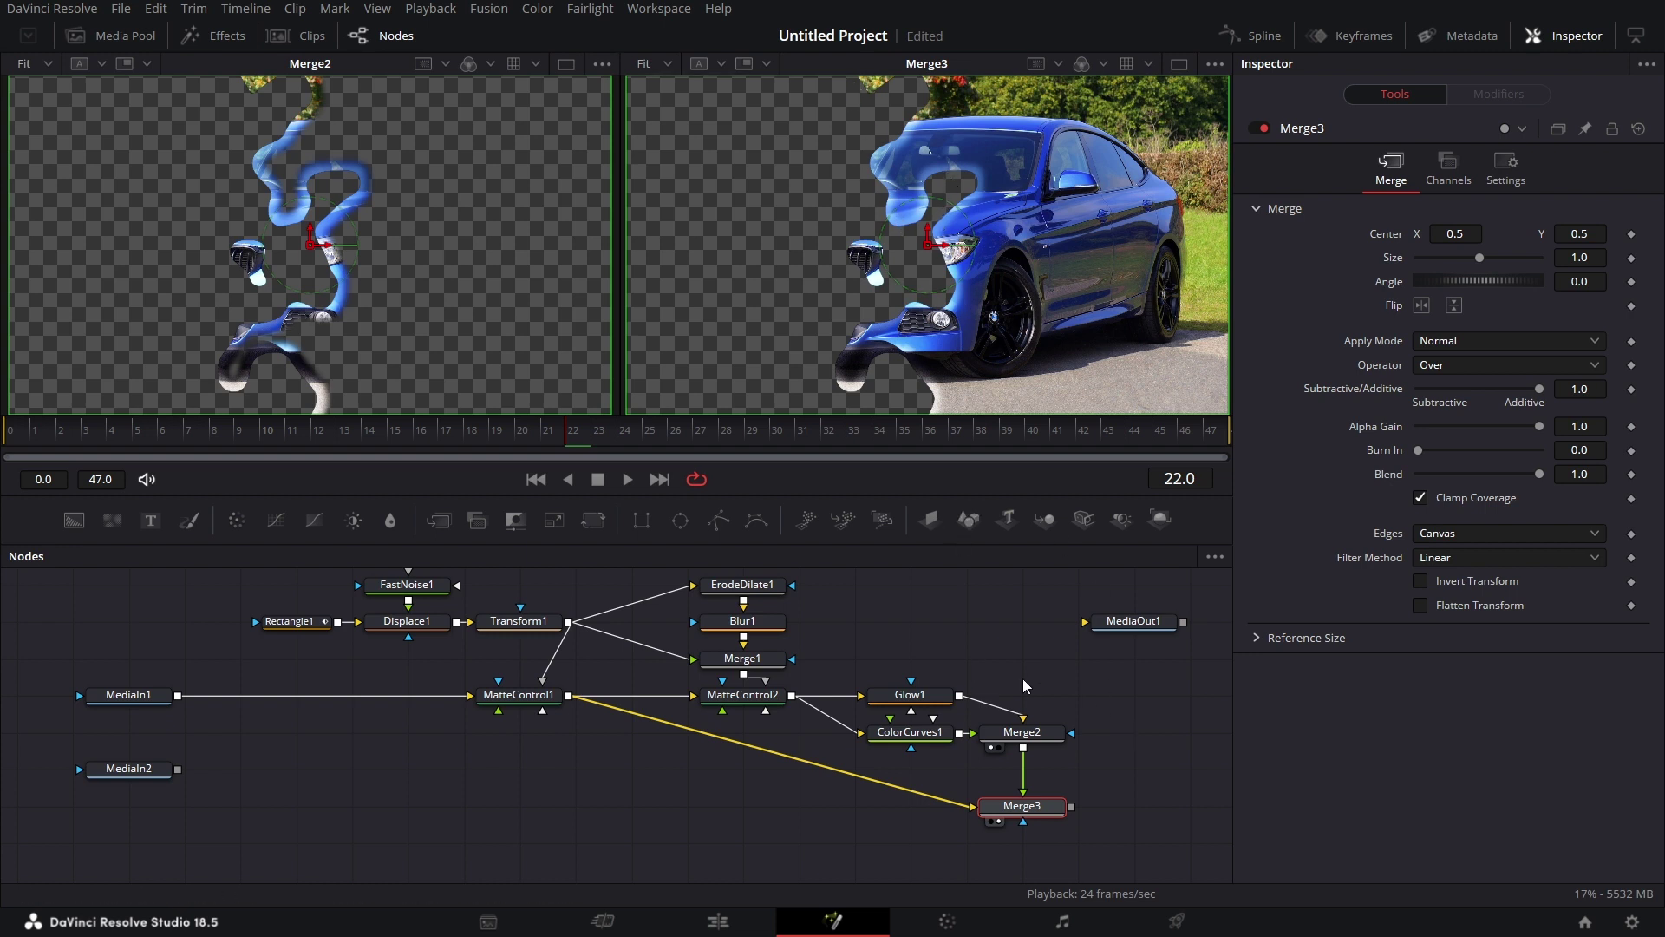
left_click_drag(1101, 789, 1033, 755)
- Add Merge4 placing Merge3 over MediaIn2 and connect its output to MediaOut1
left_click_drag(132, 738, 132, 812)
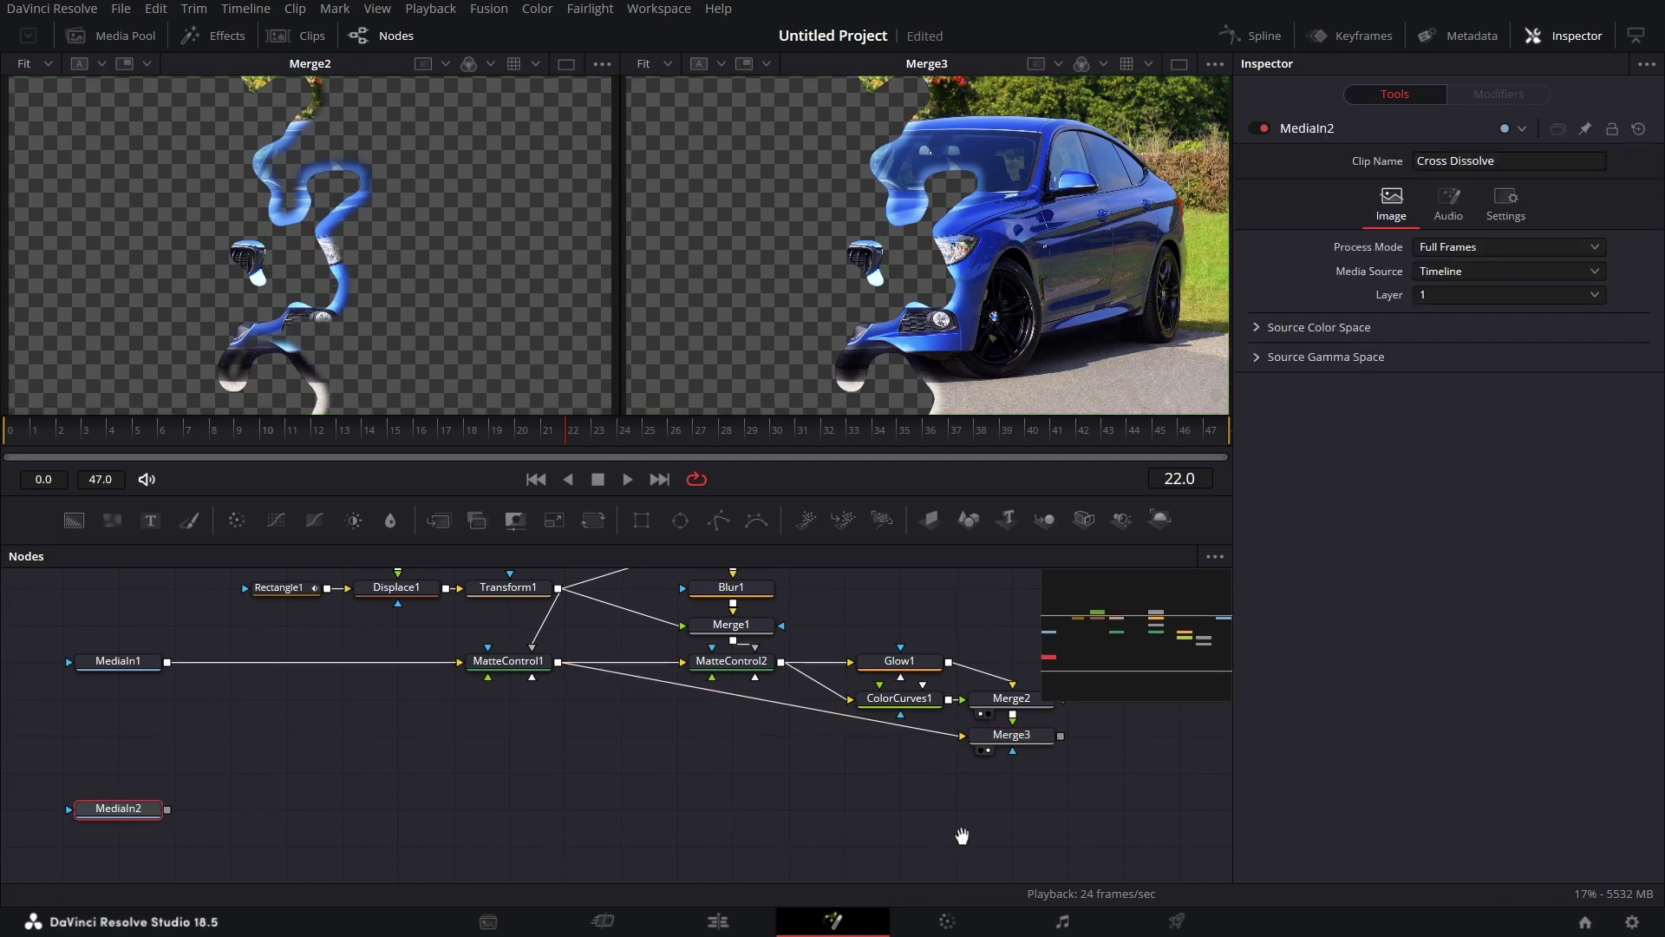
left_click_drag(439, 520, 793, 840)
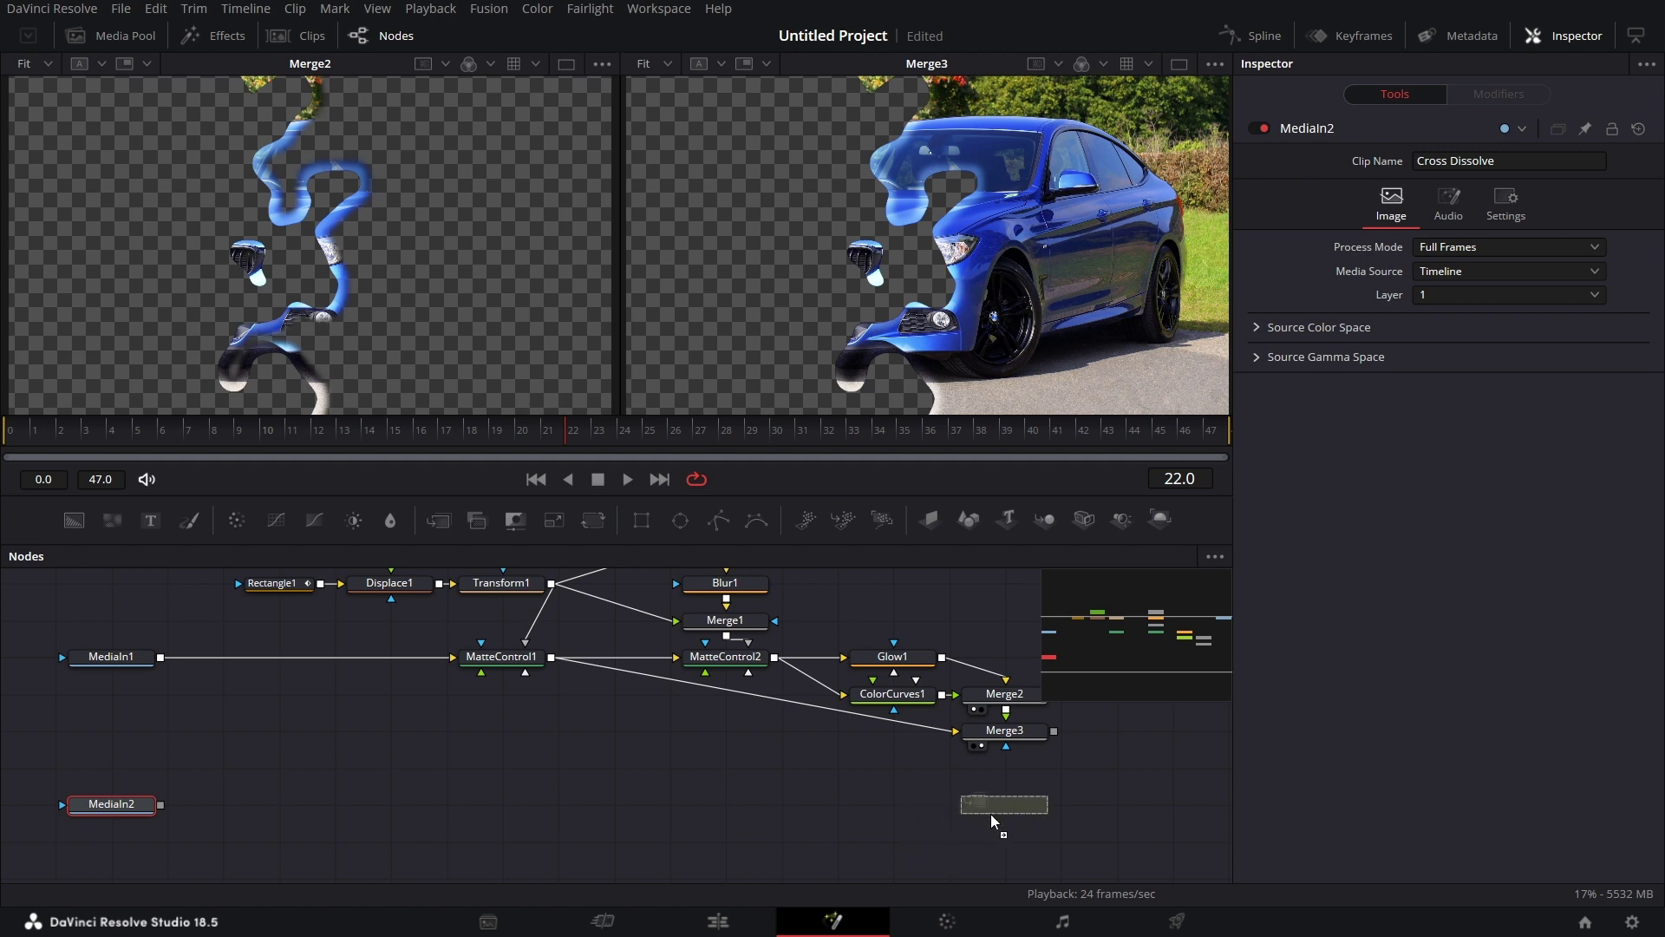
left_click_drag(994, 820, 995, 817)
left_click_drag(1054, 731, 1008, 793)
left_click_drag(160, 804, 955, 804)
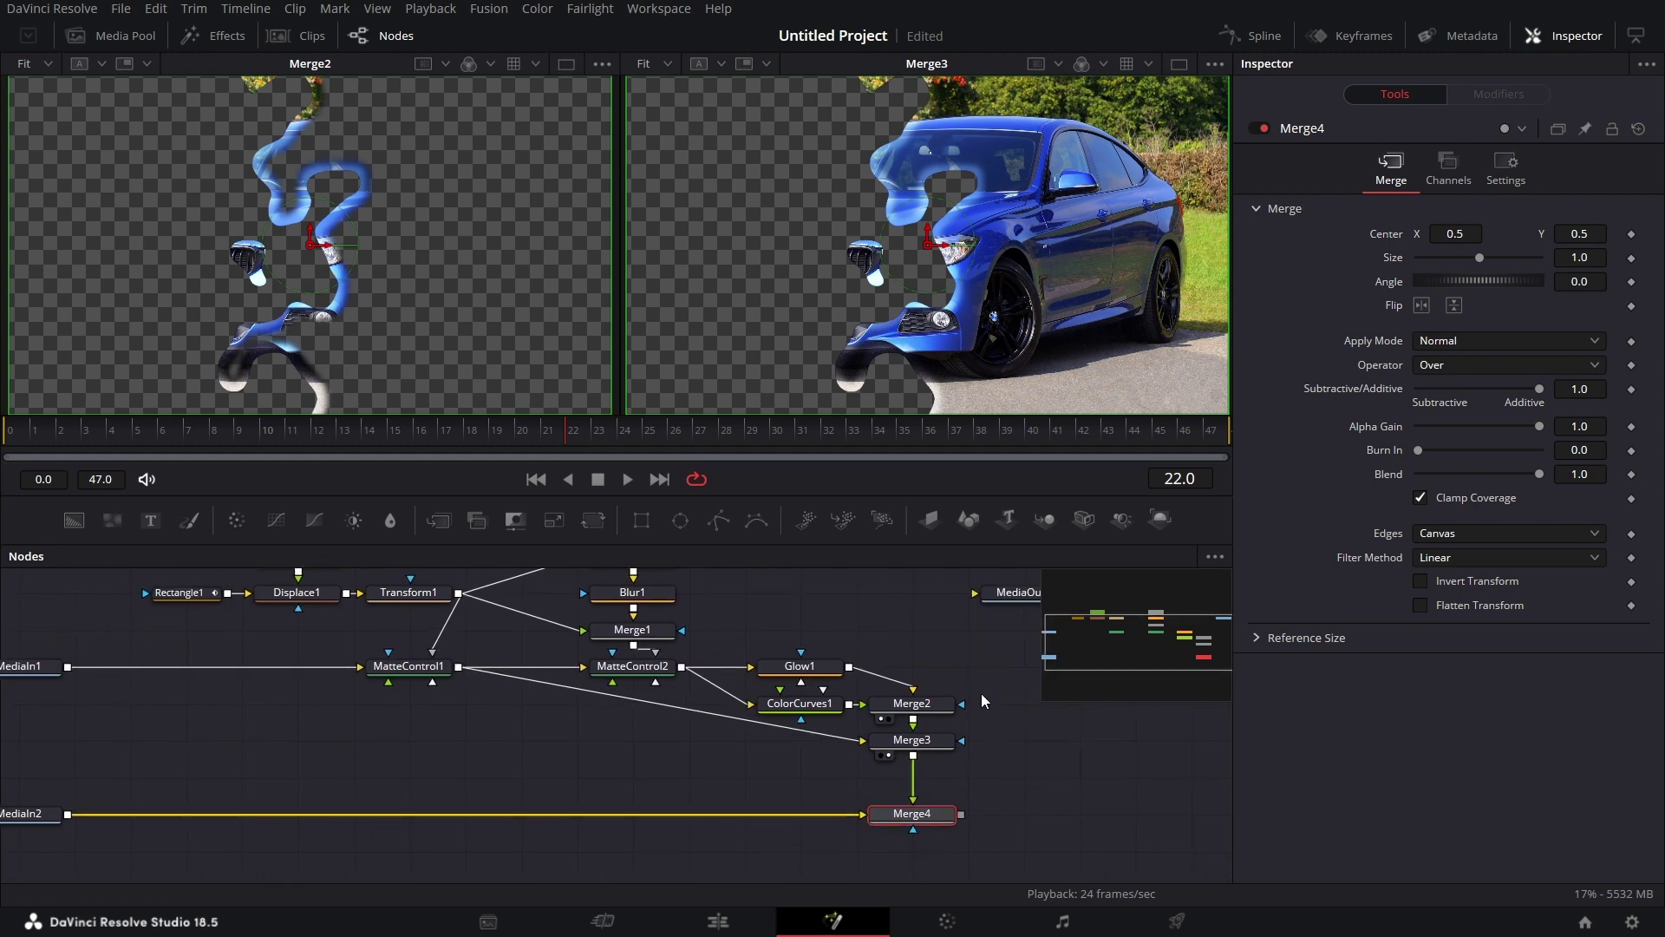
left_click_drag(1013, 592, 1072, 815)
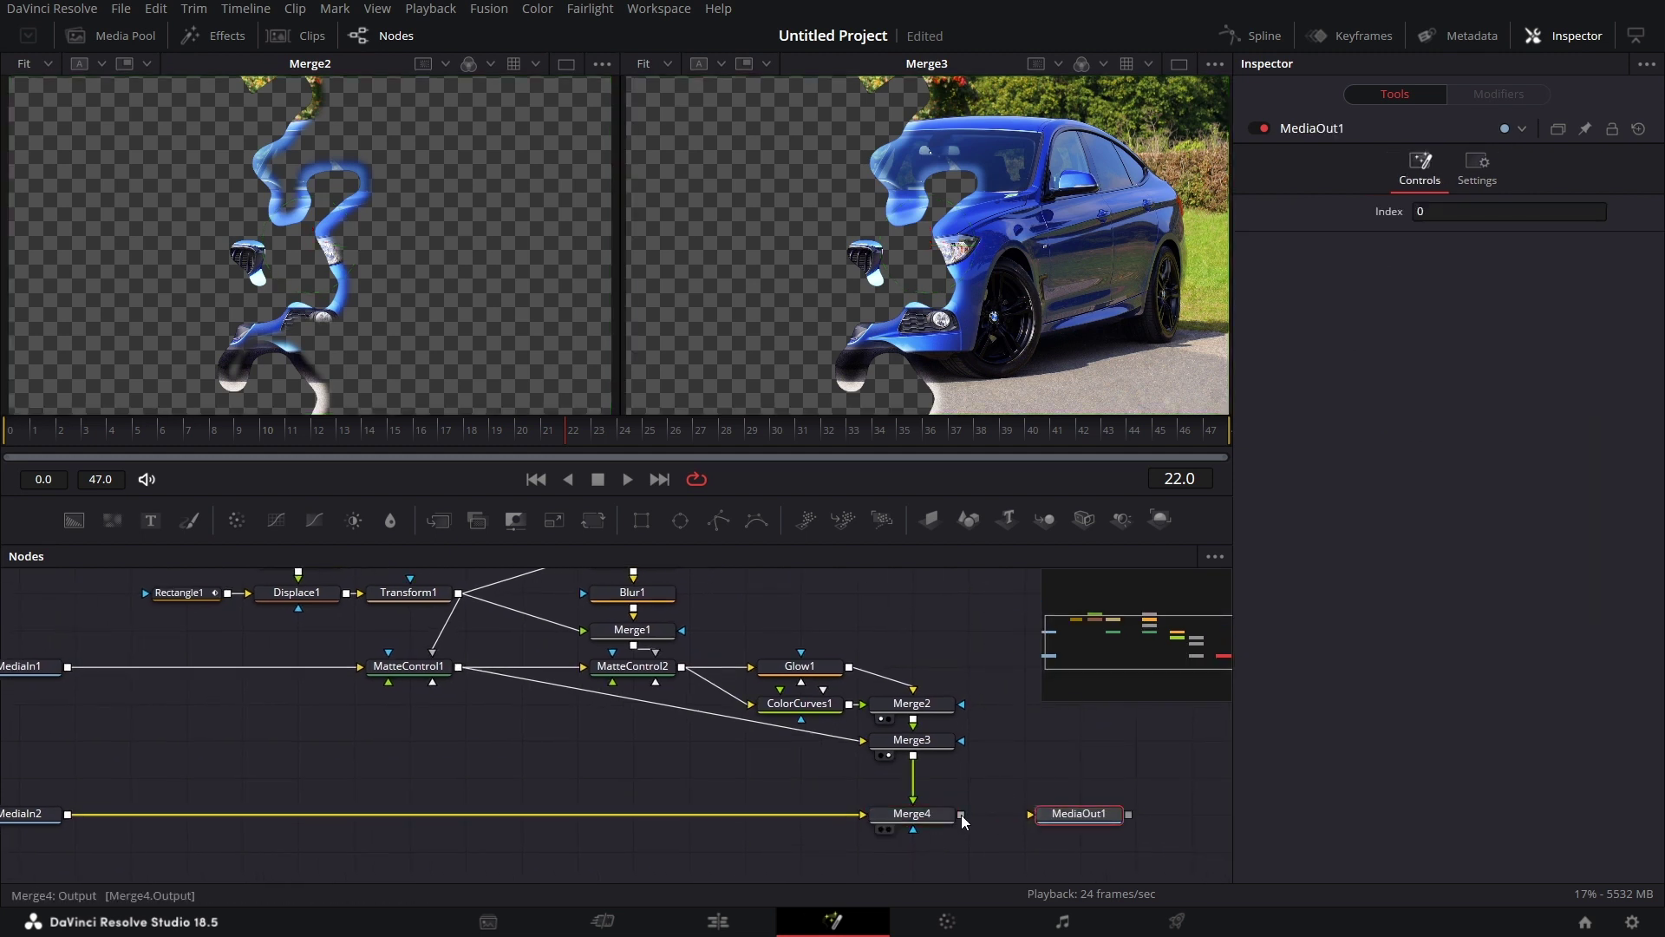
left_click_drag(961, 814, 1096, 812)
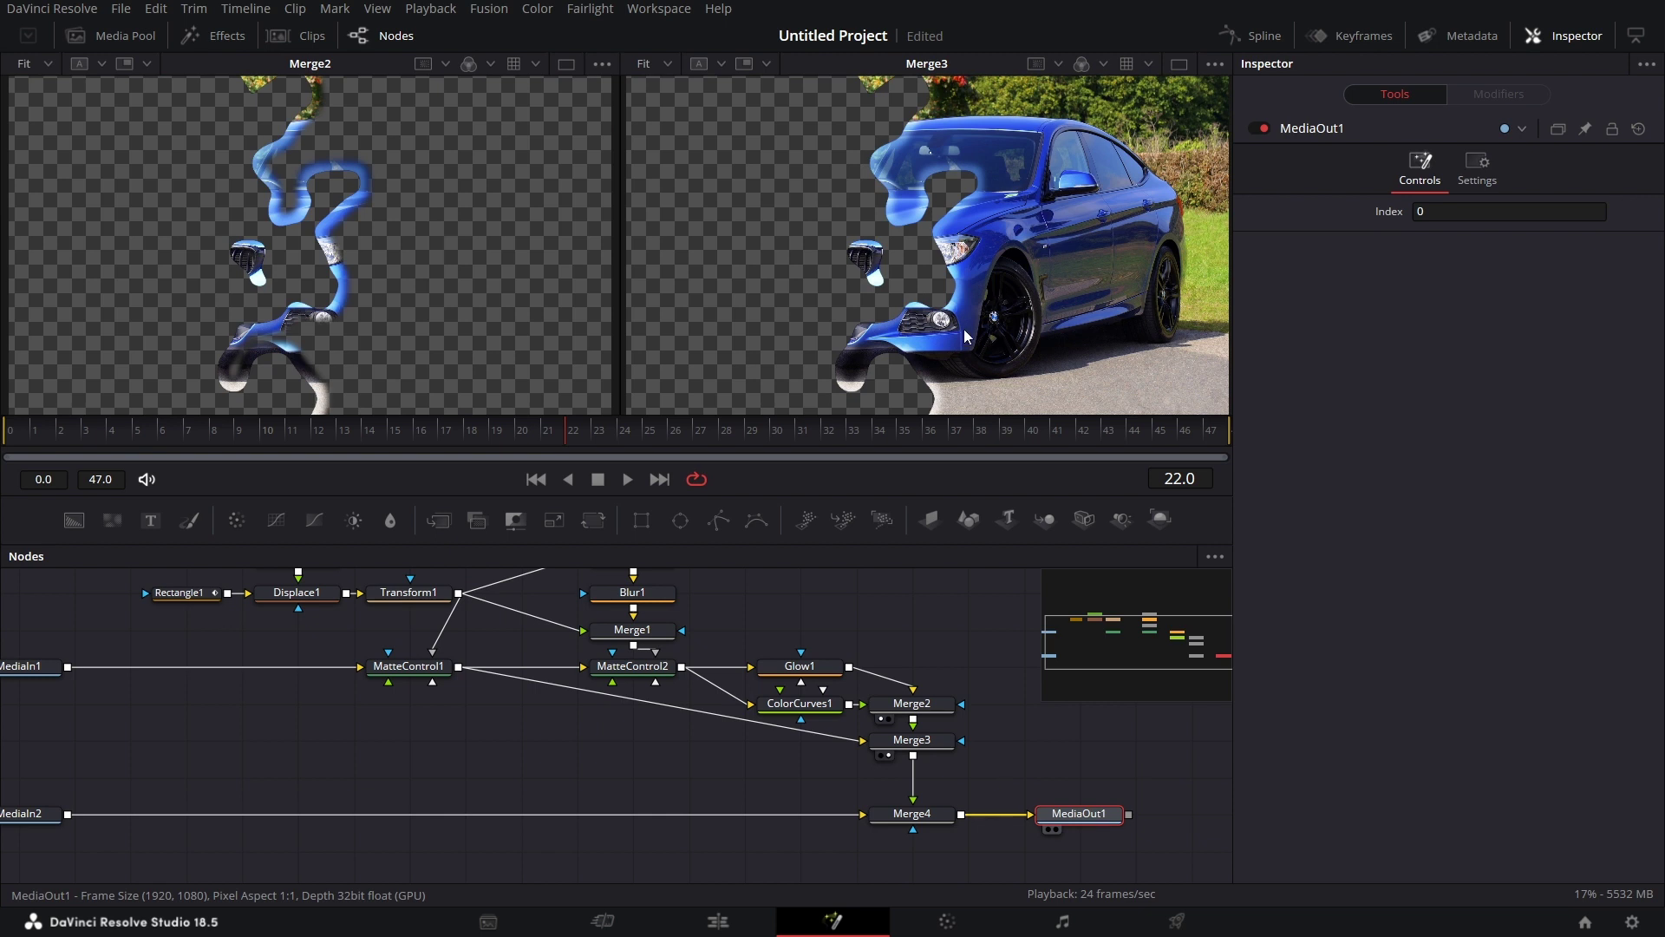
- Play the transition from the first frame in a single viewer, stopping at frame 20
left_click(1178, 64)
left_click(11, 434)
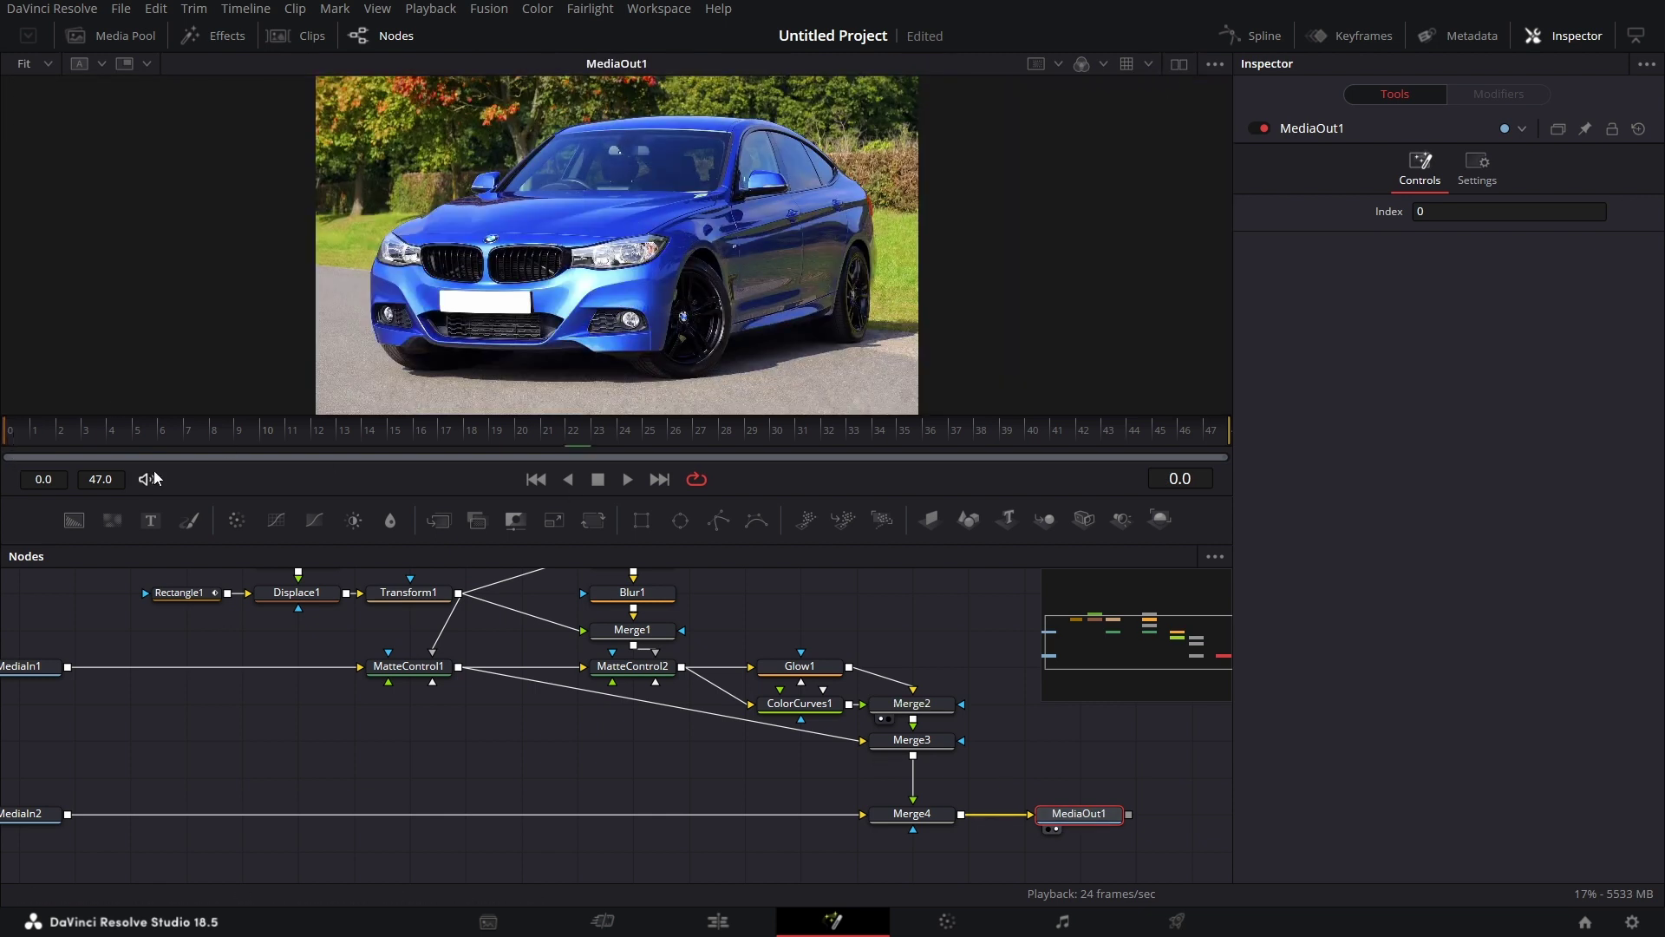
left_click(627, 481)
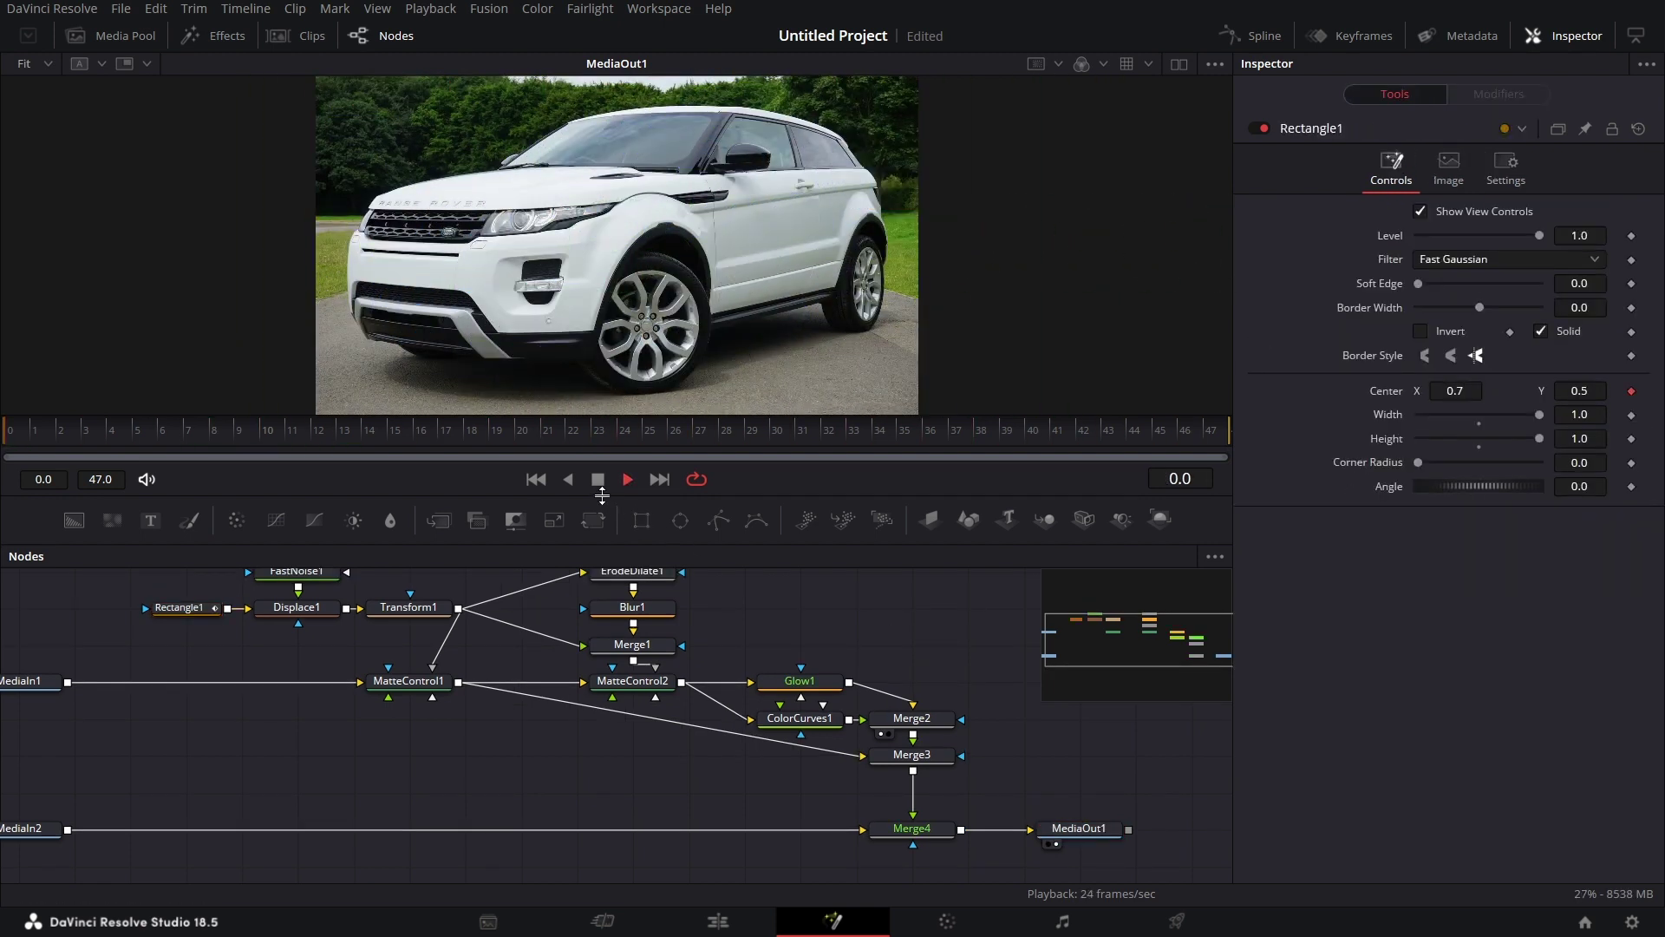
left_click(598, 479)
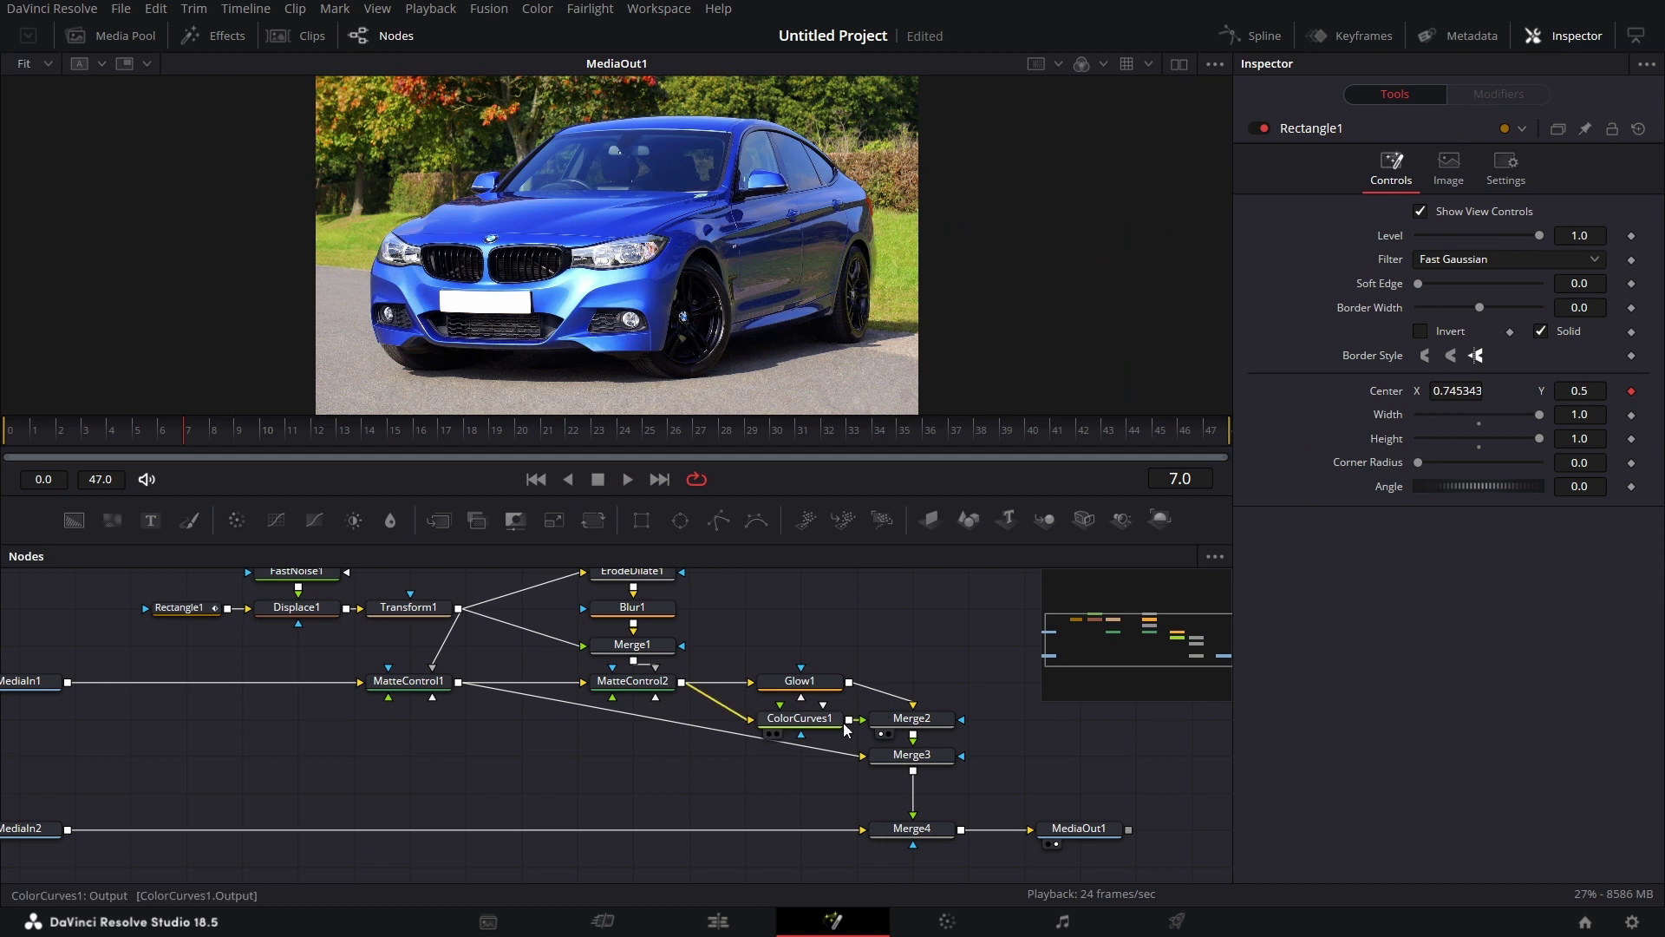
left_click(536, 434)
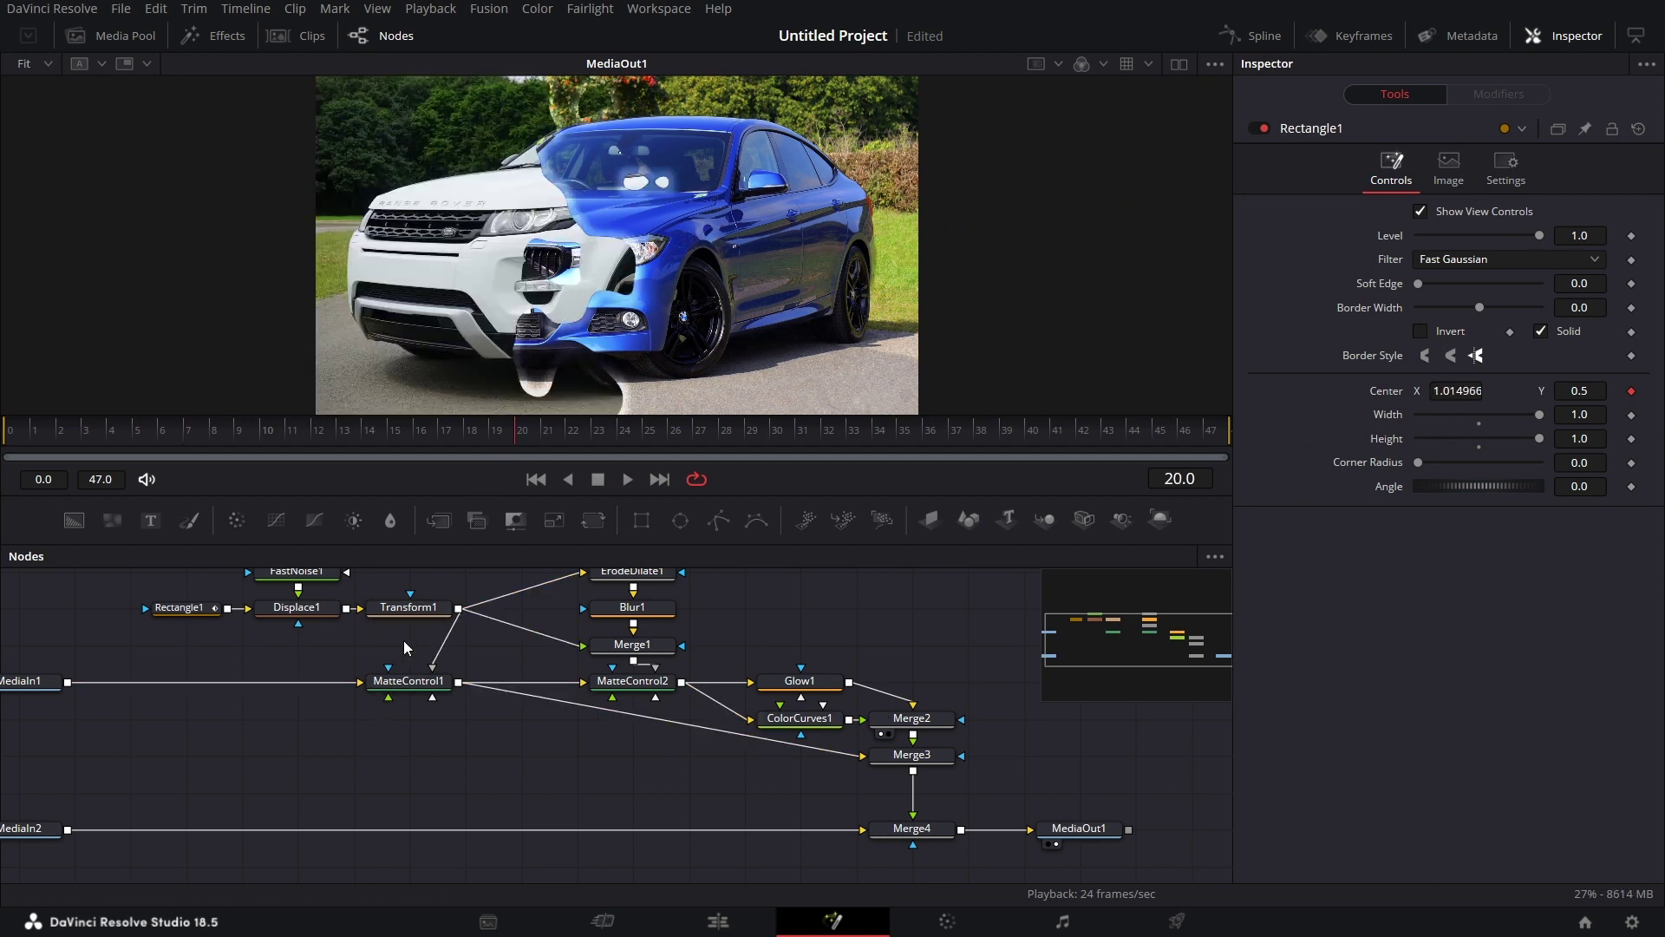
- Set Transform1's Angle to 57.4 to tilt the wipe, then return to the first frame
left_click(414, 609)
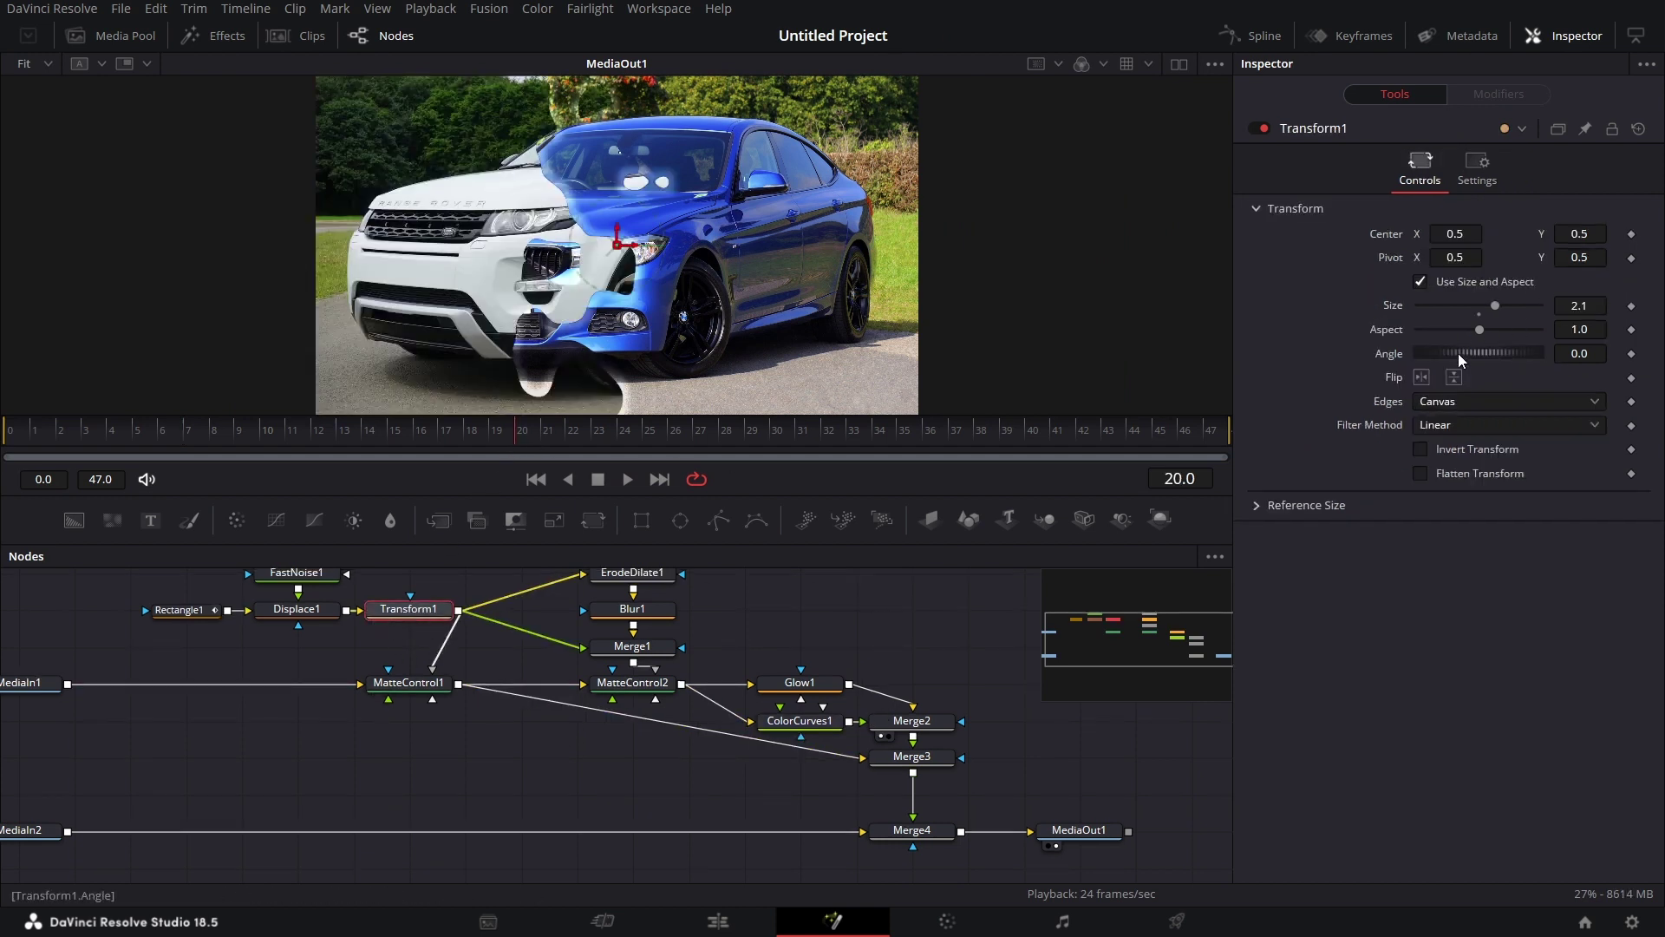
left_click_drag(1459, 354, 1481, 356)
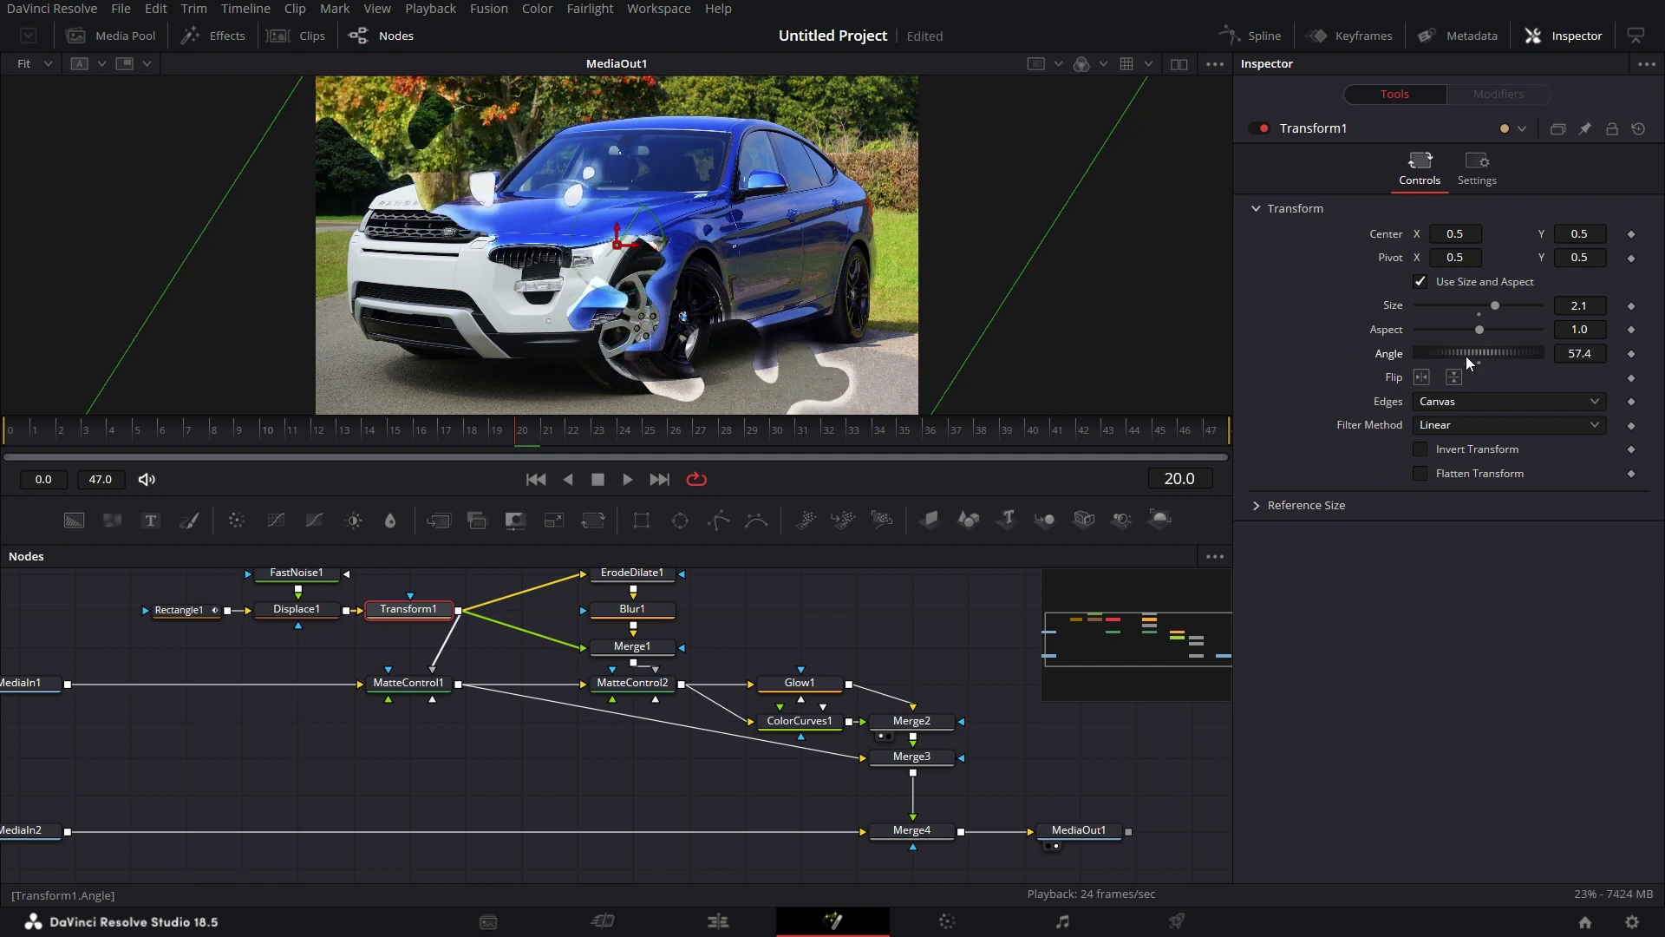
left_click(10, 437)
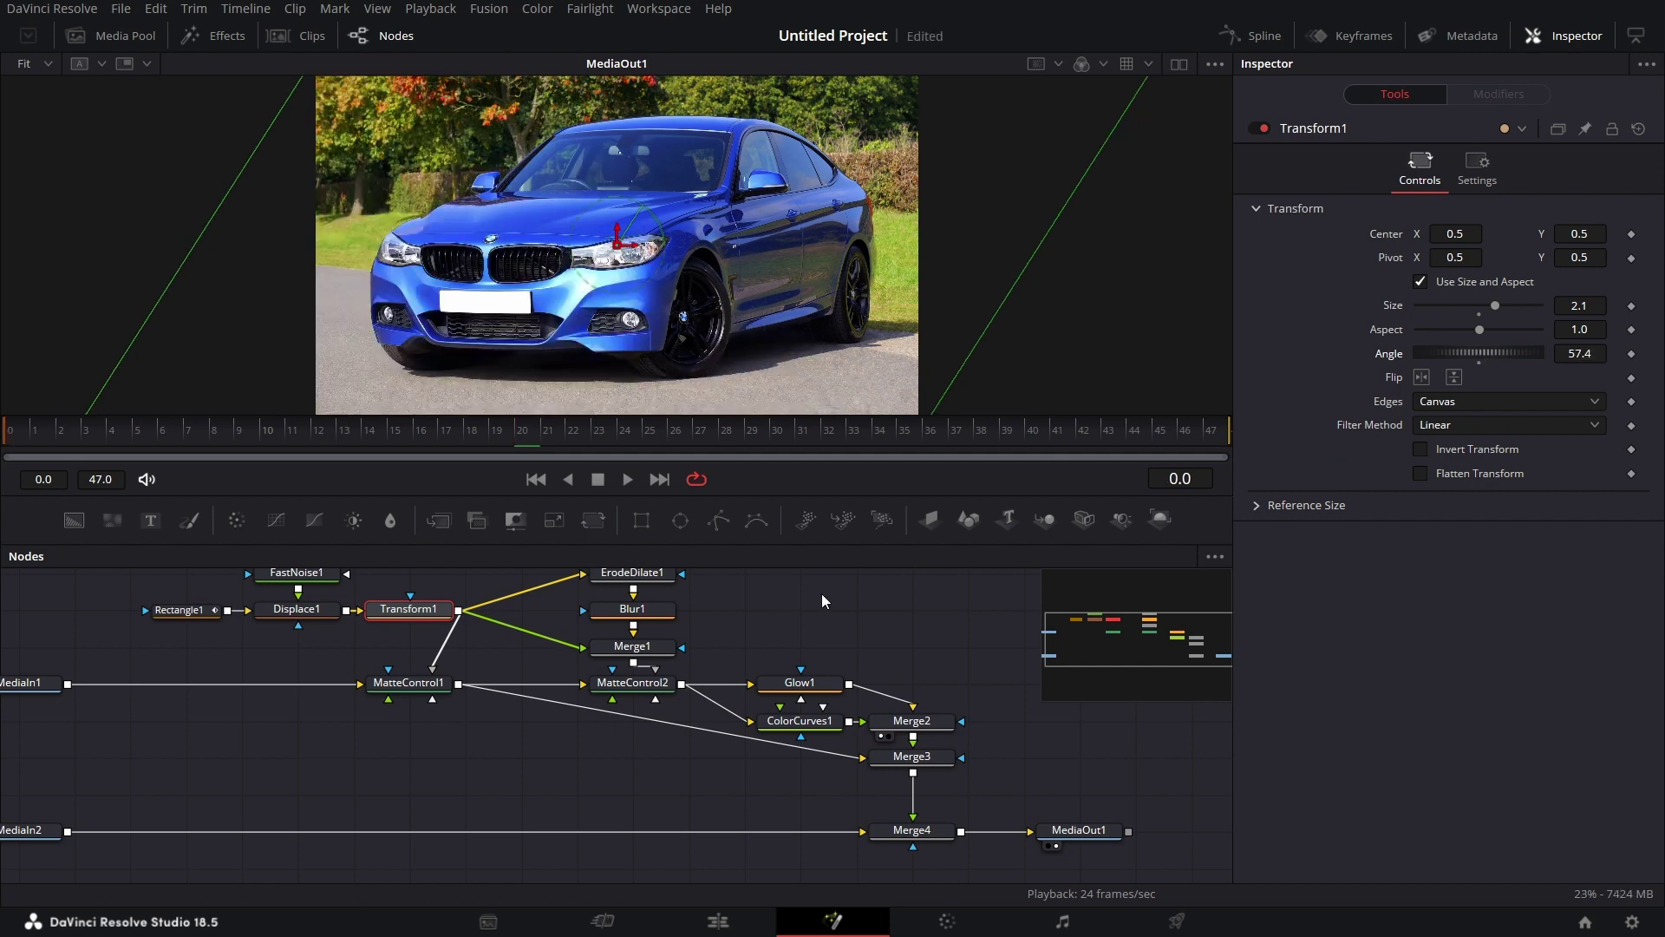
left_click(826, 596)
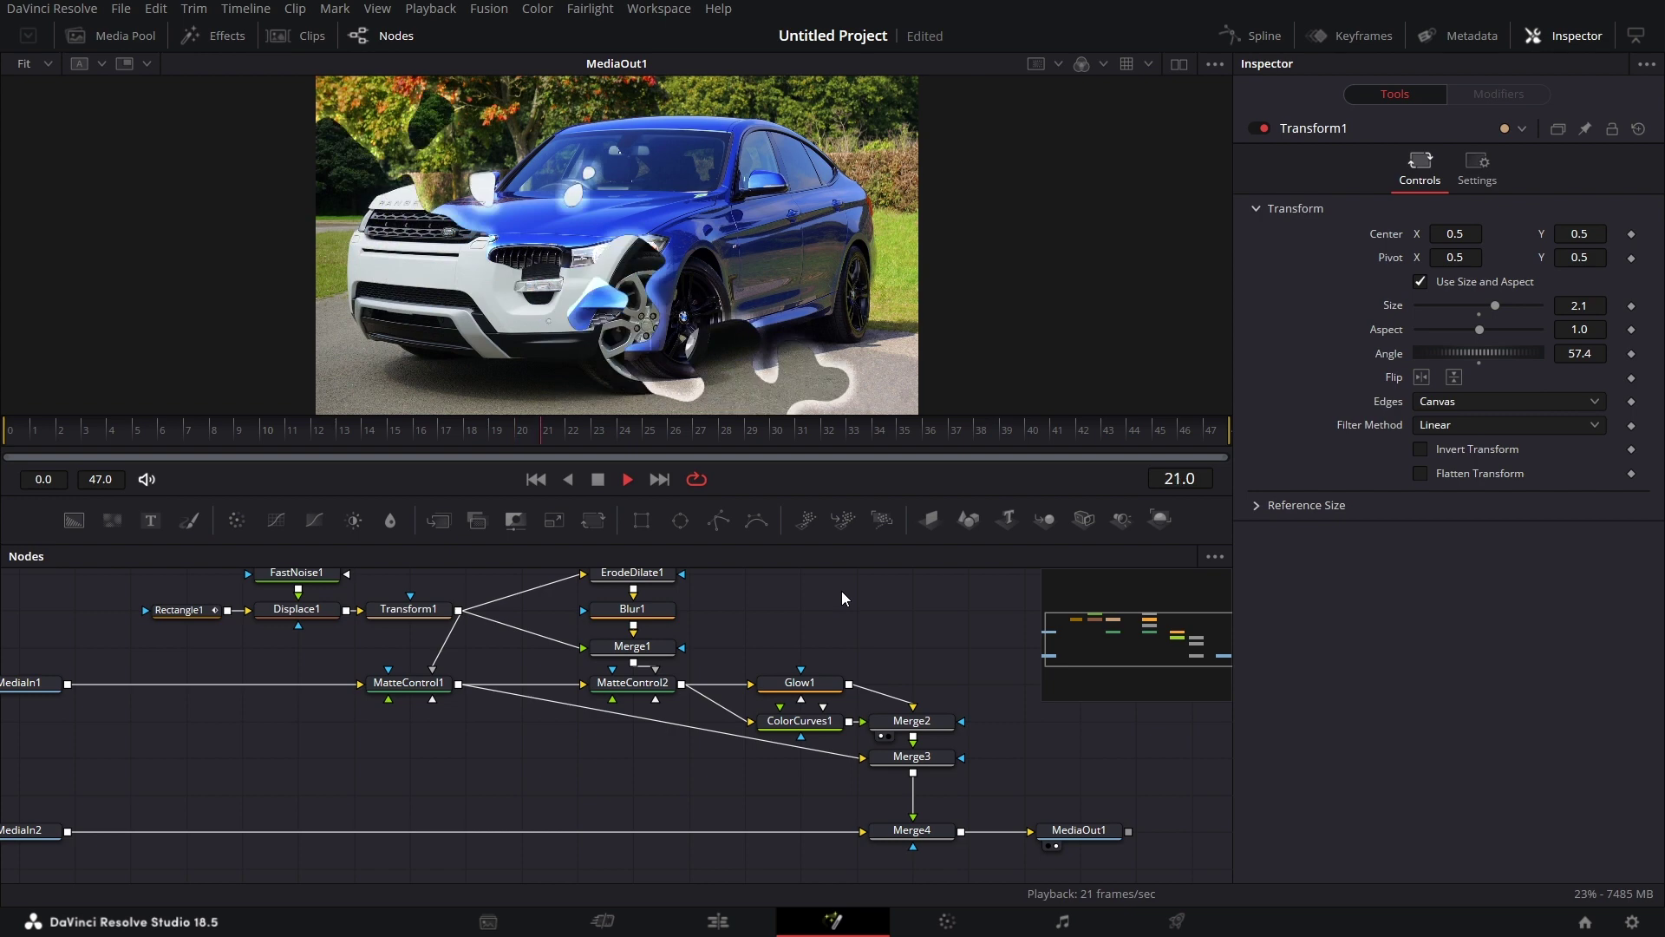